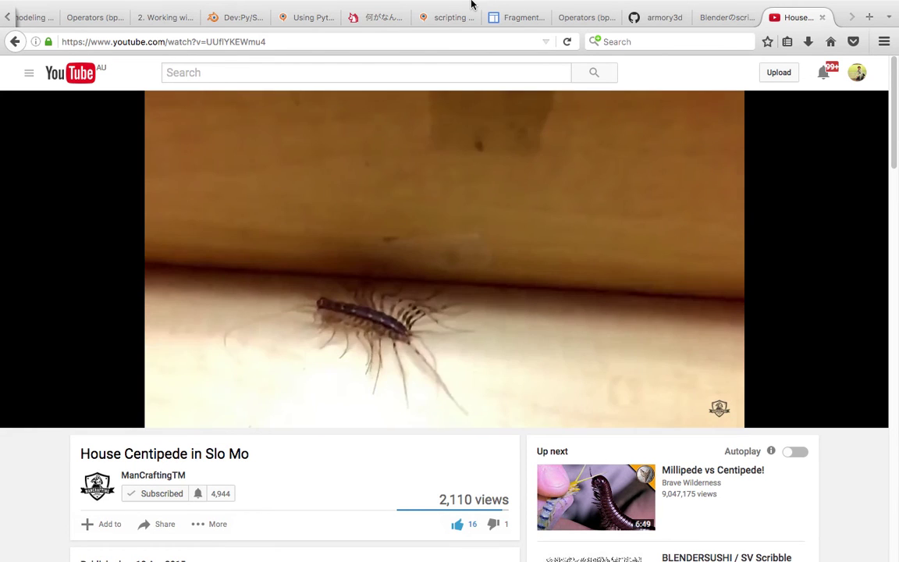
- Quit Firefox and stop the running animation playback in Blender
{"action": "mouse_move", "coordinate": [181, 2]}
{"action": "left_click", "coordinate": [48, 7]}
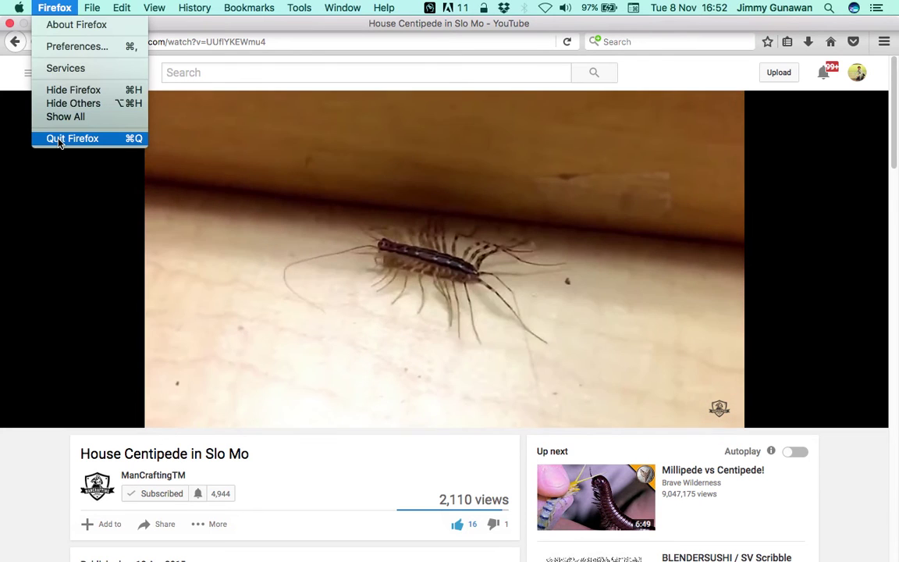
{"action": "left_click", "coordinate": [57, 138]}
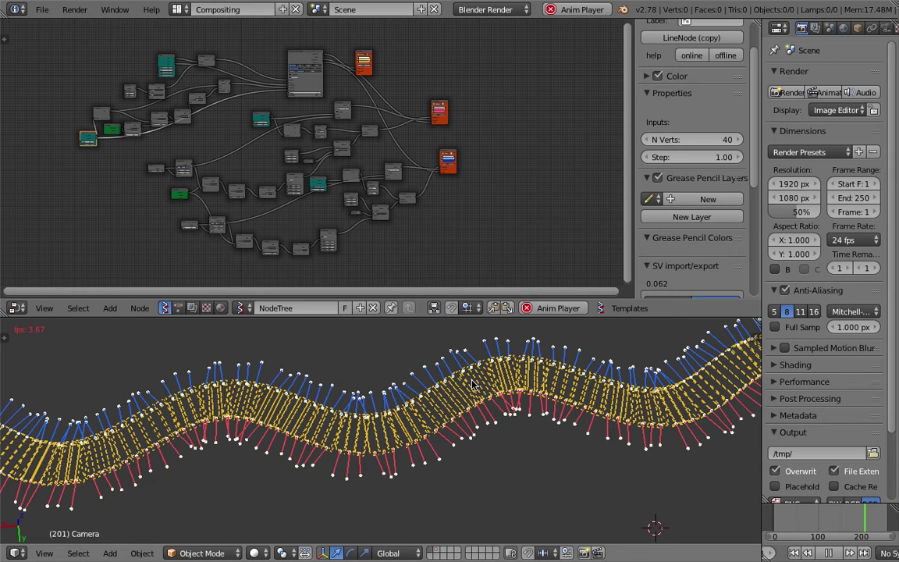
{"action": "left_click", "coordinate": [829, 555]}
{"action": "left_click", "coordinate": [829, 555]}
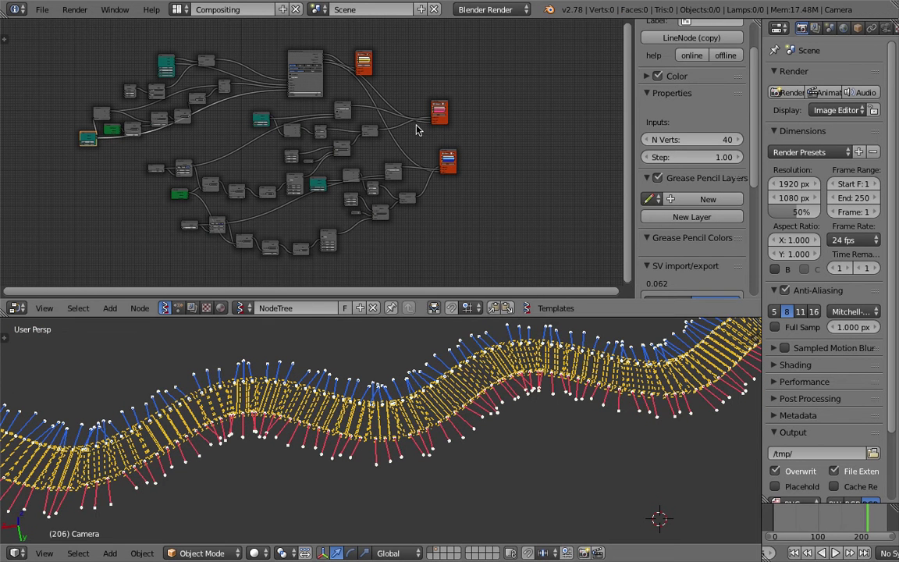
- Save the scene as the next numbered version after pipe_snake_009.blend on the Desktop
{"action": "left_click", "coordinate": [42, 10]}
{"action": "left_click", "coordinate": [78, 131]}
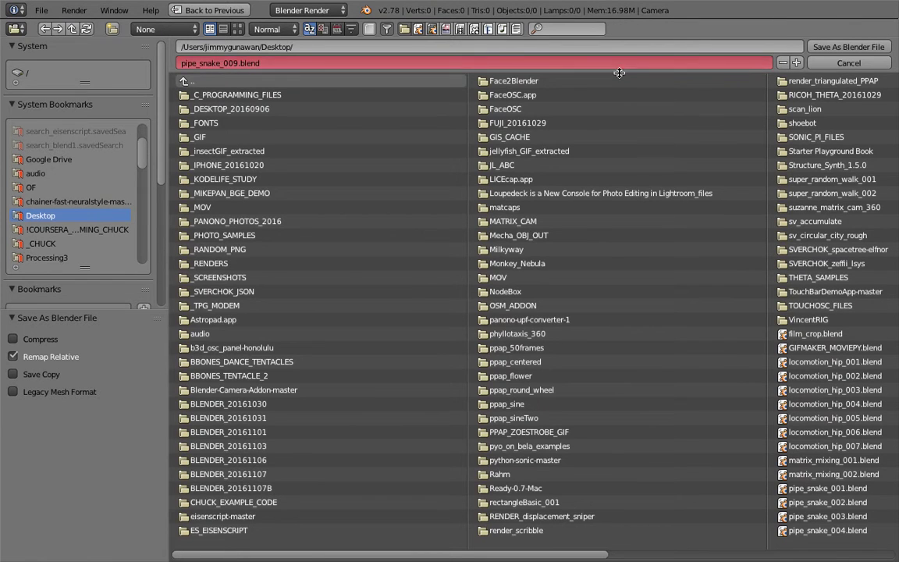
{"action": "left_click", "coordinate": [796, 63]}
{"action": "left_click", "coordinate": [814, 50]}
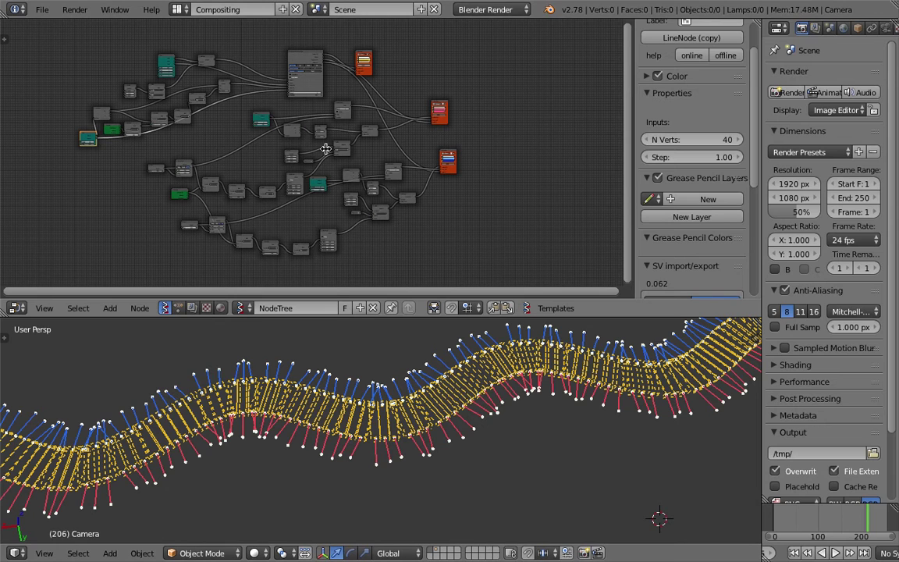
- Start a new file by reloading the start-up file
{"action": "left_click", "coordinate": [41, 11]}
{"action": "left_click", "coordinate": [47, 26]}
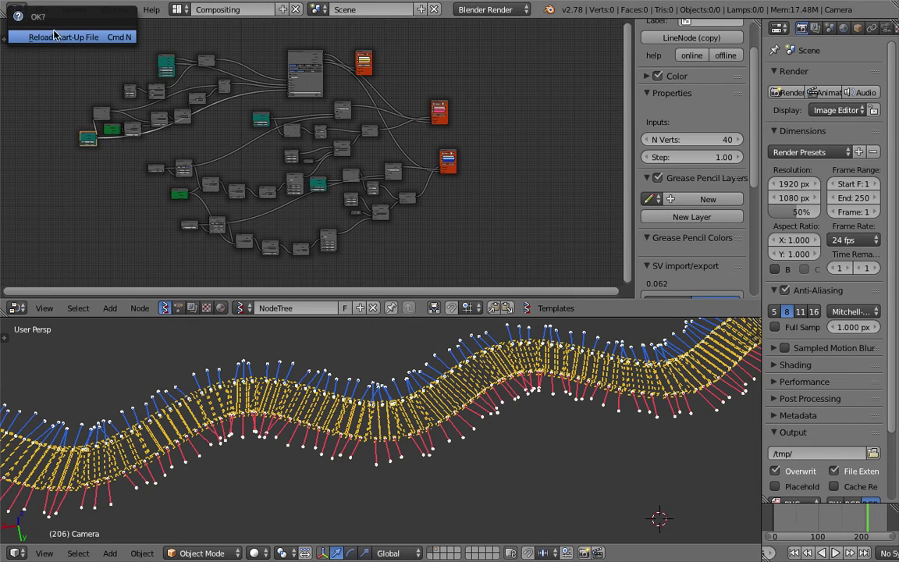
{"action": "left_click", "coordinate": [55, 34]}
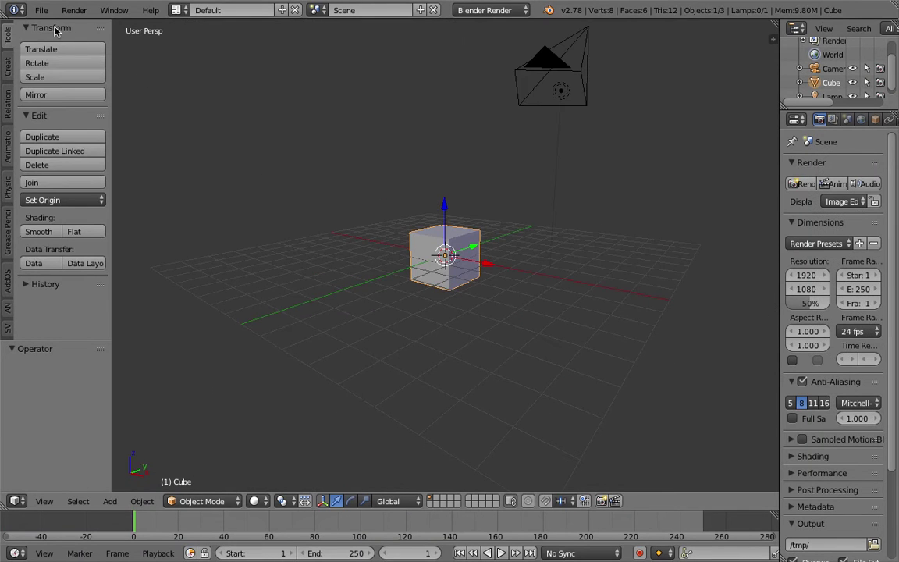
- Save the new scene as sv_centiMiliPede_001.blend in the Desktop folder
{"action": "left_click", "coordinate": [42, 10]}
{"action": "left_click", "coordinate": [88, 132]}
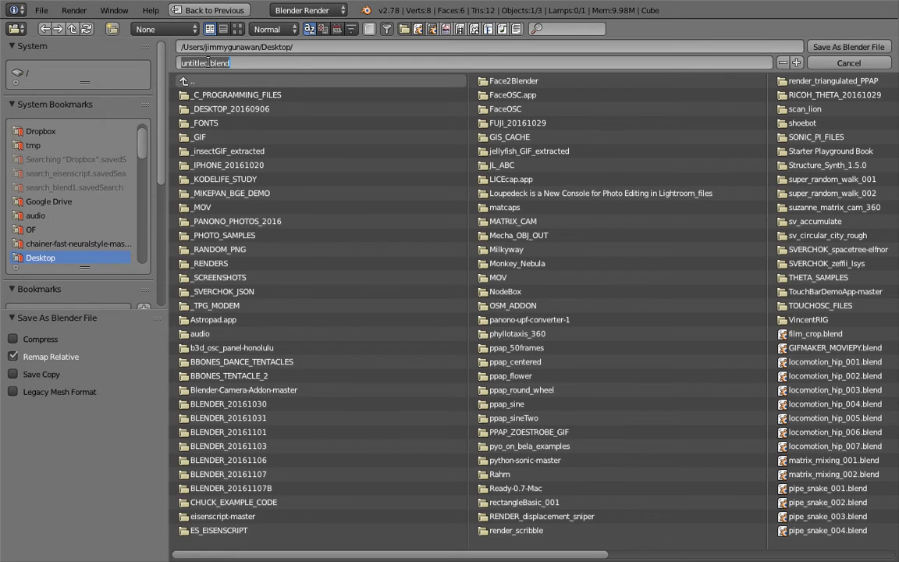
{"action": "type", "text": "centiMiliPede_001"}
{"action": "key", "text": "Home"}
{"action": "type", "text": "sv_"}
{"action": "key", "text": "Return"}
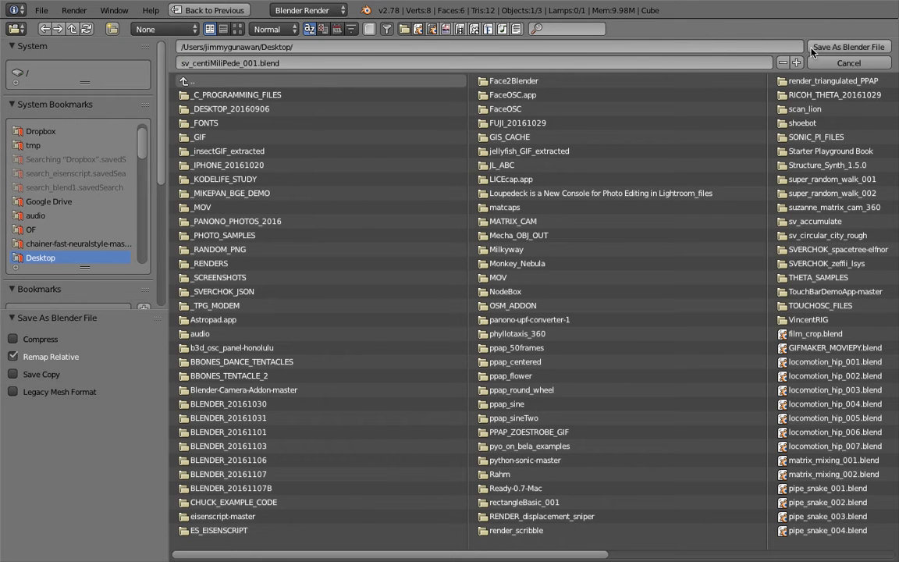
{"action": "left_click", "coordinate": [812, 49]}
- Switch to the Compositing screen layout and resize its areas to give the 3D view more height
{"action": "left_click", "coordinate": [178, 10]}
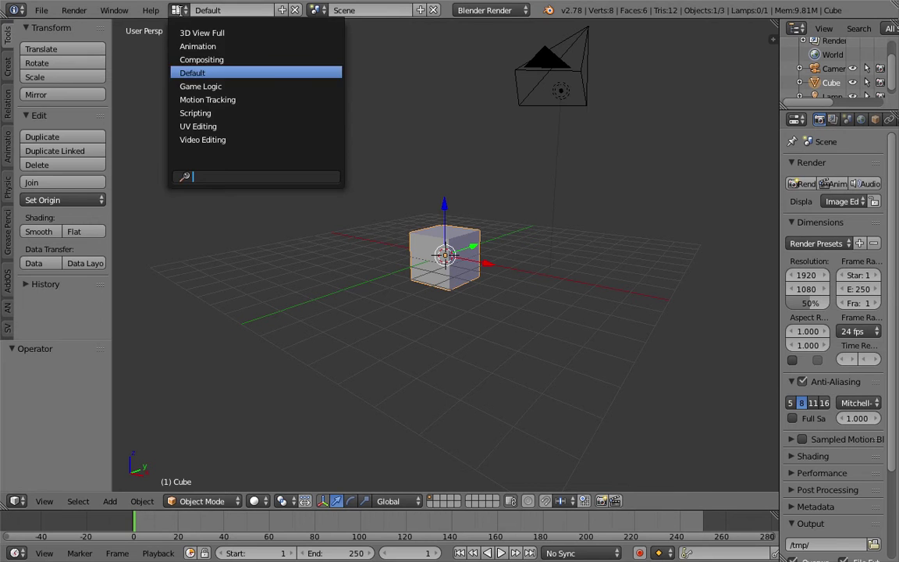
{"action": "left_click", "coordinate": [182, 59]}
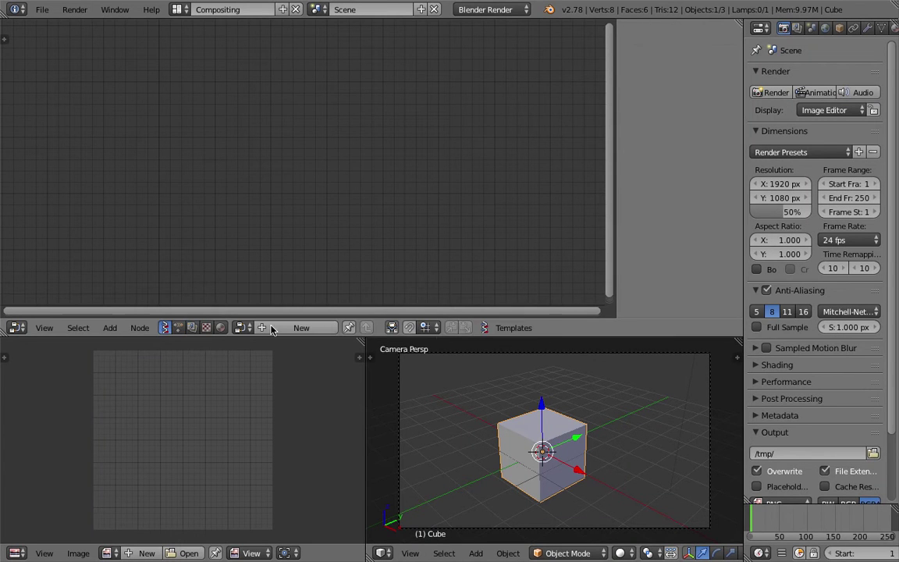
{"action": "left_click_drag", "start_coordinate": [439, 337], "coordinate": [451, 270]}
{"action": "middle_click_drag", "start_coordinate": [547, 375], "coordinate": [563, 388]}
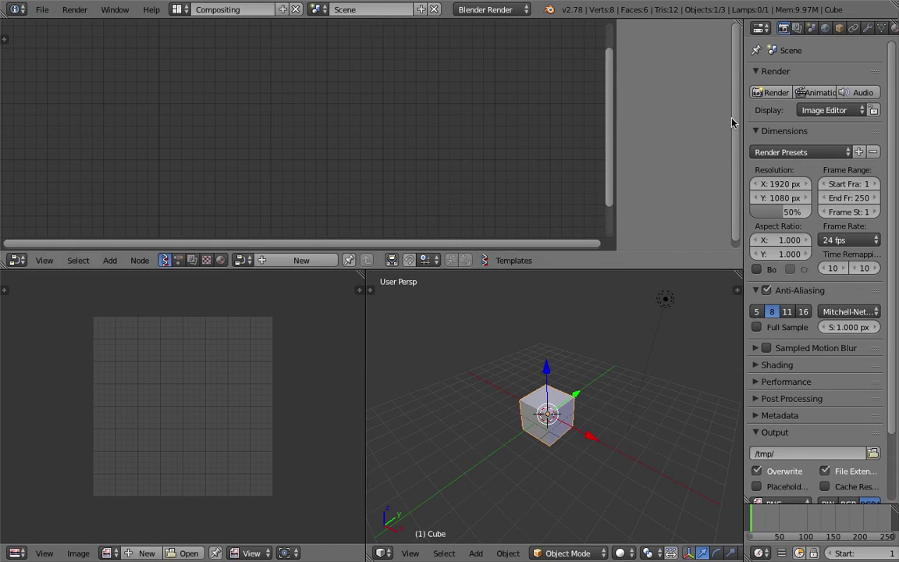
{"action": "left_click_drag", "start_coordinate": [746, 133], "coordinate": [759, 134]}
{"action": "left_click_drag", "start_coordinate": [636, 268], "coordinate": [636, 280]}
- Move the lamp and the camera together to layer 2
{"action": "middle_click_drag", "start_coordinate": [503, 404], "coordinate": [573, 387]}
{"action": "scroll", "coordinate": [562, 387], "scroll_direction": "down", "scroll_amount": 3}
{"action": "right_click", "coordinate": [592, 342]}
{"action": "right_click", "coordinate": [680, 362], "text": "shift"}
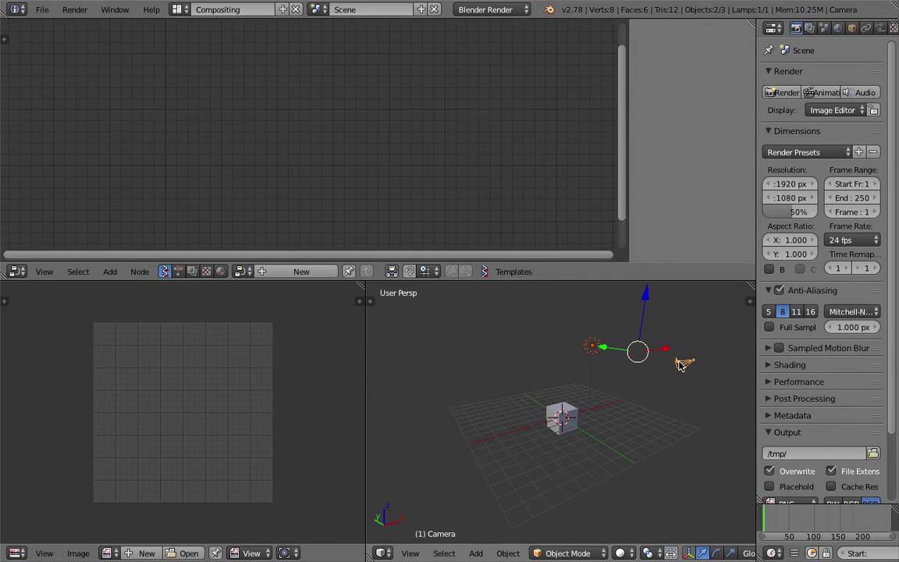
{"action": "key", "text": "m"}
{"action": "key", "text": "2"}
- Delete the default cube from the scene
{"action": "right_click", "coordinate": [559, 425]}
{"action": "key", "text": "x"}
{"action": "left_click", "coordinate": [551, 422]}
{"action": "middle_click_drag", "start_coordinate": [552, 422], "coordinate": [576, 427]}
{"action": "scroll", "coordinate": [574, 423], "scroll_direction": "up", "scroll_amount": 2}
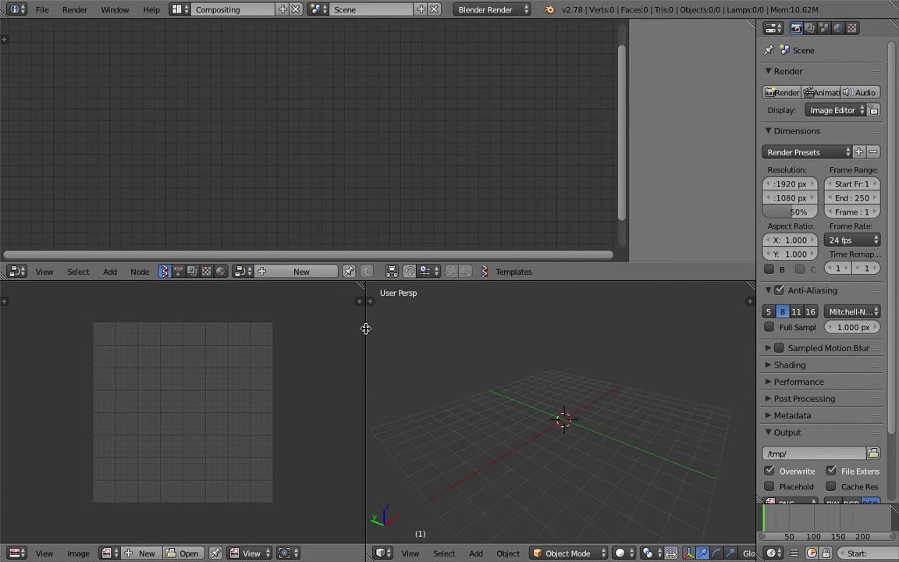
- Create a new Sverchok node tree, widen the 3D view and collapse the node editor's properties region
{"action": "left_click_drag", "start_coordinate": [366, 328], "coordinate": [290, 322]}
{"action": "left_click", "coordinate": [273, 271]}
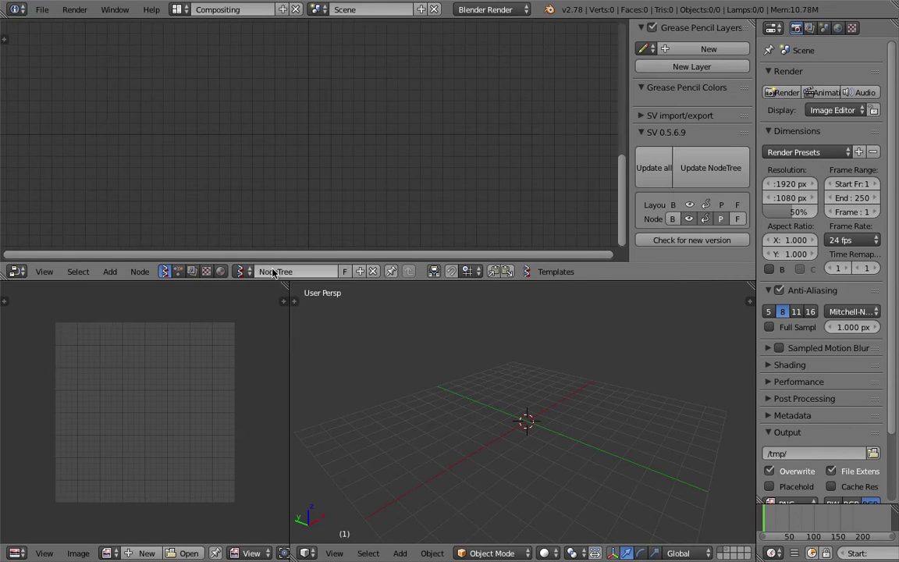
{"action": "left_click_drag", "start_coordinate": [351, 281], "coordinate": [353, 292]}
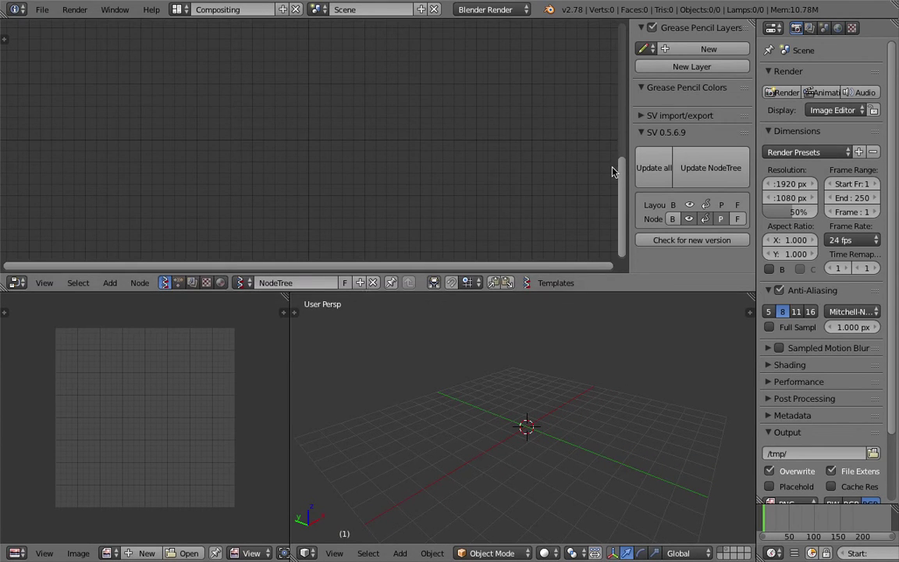
{"action": "left_click_drag", "start_coordinate": [630, 151], "coordinate": [840, 168]}
- Add a Line generator node to the empty node tree
{"action": "middle_click_drag", "start_coordinate": [314, 127], "coordinate": [335, 122]}
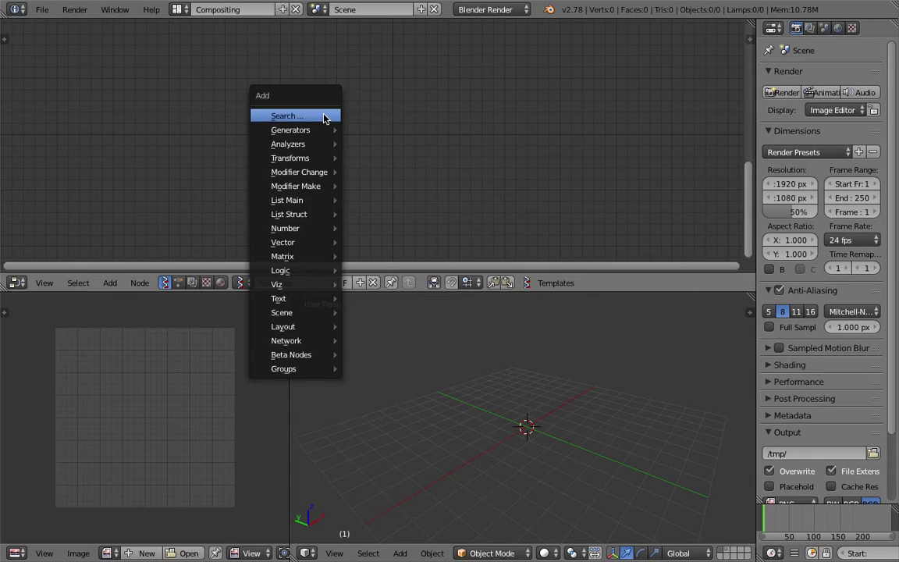
{"action": "key", "text": "shift+a"}
{"action": "left_click", "coordinate": [323, 115]}
{"action": "type", "text": "line"}
{"action": "key", "text": "Down"}
{"action": "key", "text": "Up"}
{"action": "key", "text": "Return"}
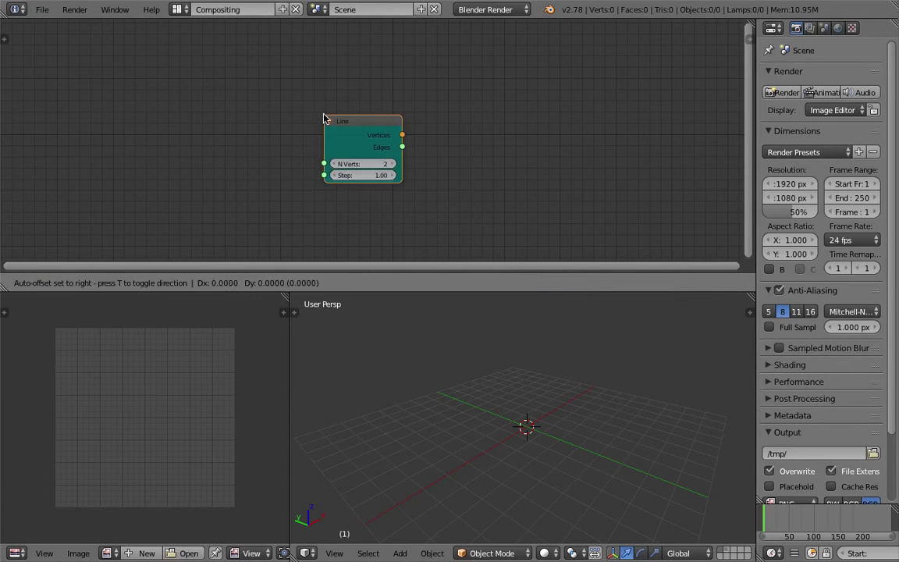
{"action": "left_click", "coordinate": [210, 111]}
- Add a Viewer Draw node beside the Line node and connect the line's vertices and edges to it
{"action": "middle_click_drag", "start_coordinate": [447, 115], "coordinate": [405, 116]}
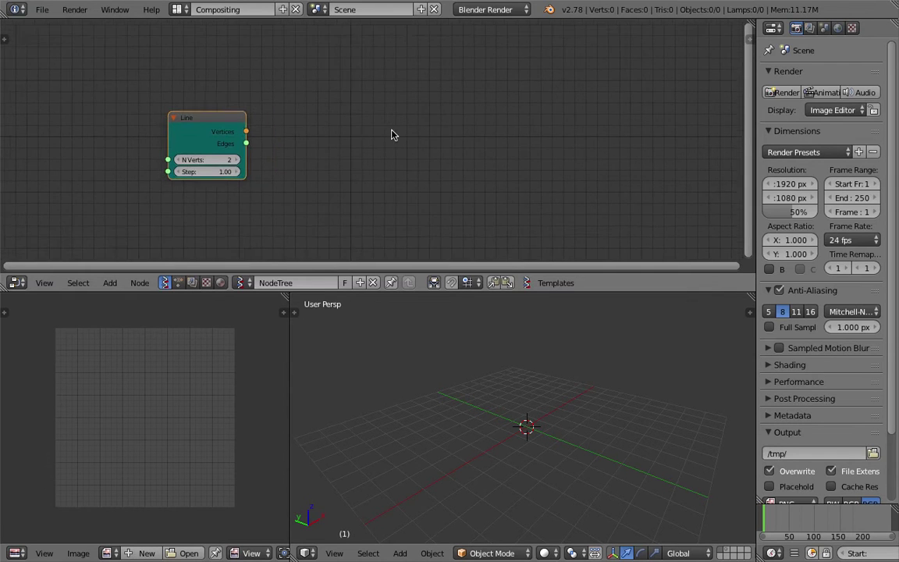
{"action": "scroll", "coordinate": [314, 150], "scroll_direction": "up", "scroll_amount": 1}
{"action": "key", "text": "shift+a"}
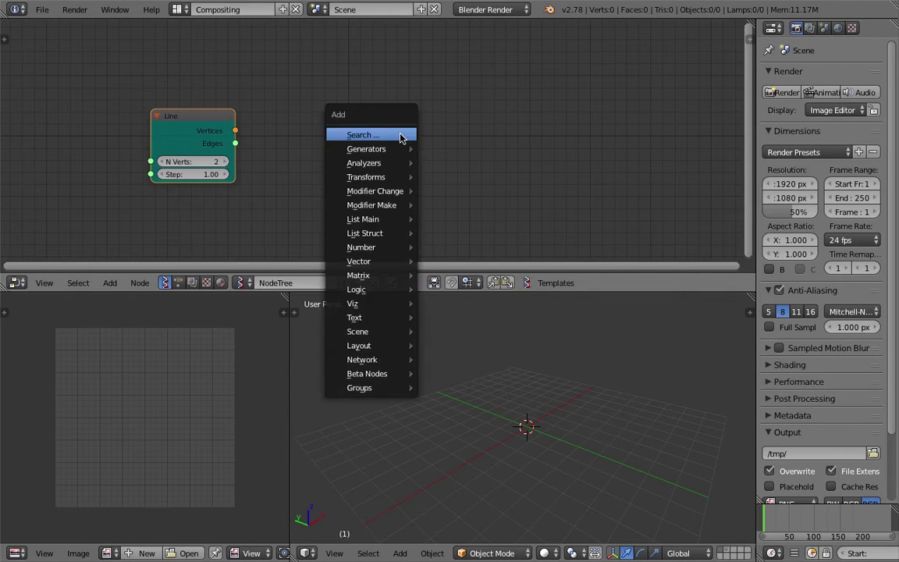
{"action": "left_click", "coordinate": [398, 134]}
{"action": "type", "text": "view"}
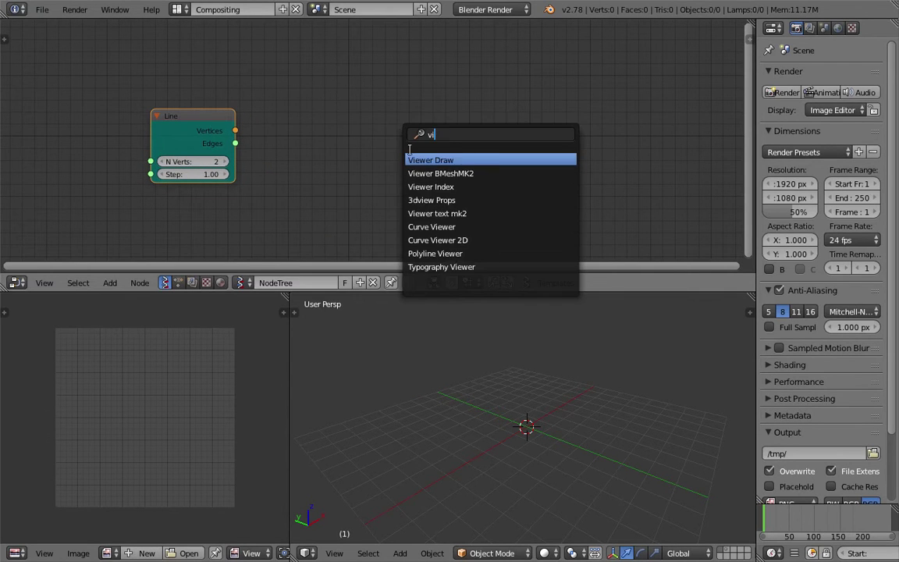
{"action": "key", "text": "Return"}
{"action": "left_click", "coordinate": [438, 108]}
{"action": "mouse_move", "coordinate": [235, 130]}
{"action": "left_mouse_down"}
{"action": "mouse_move", "coordinate": [394, 178]}
{"action": "mouse_move", "coordinate": [406, 212]}
{"action": "mouse_move", "coordinate": [235, 143]}
{"action": "left_mouse_up"}
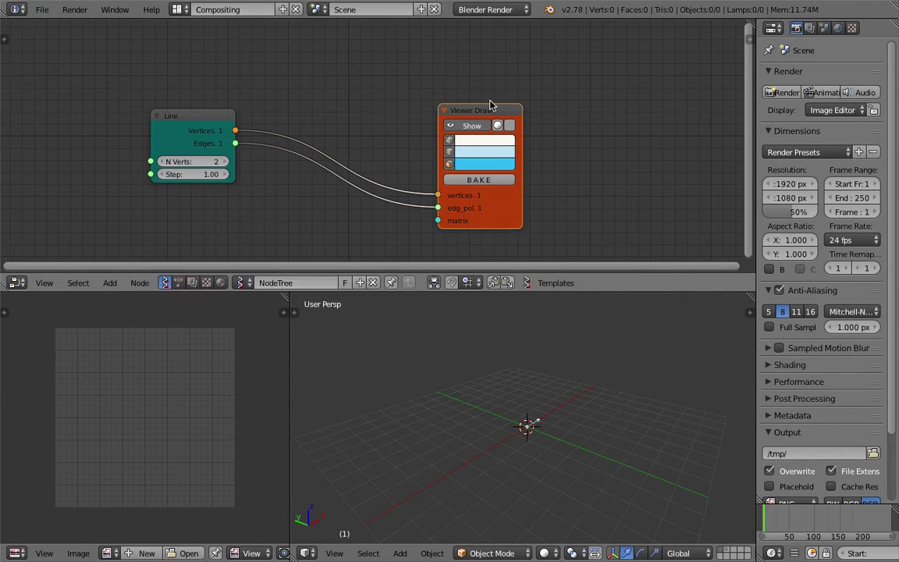
{"action": "left_click_drag", "start_coordinate": [469, 111], "coordinate": [484, 65]}
- Set the Line node's N Verts to 10
{"action": "middle_click_drag", "start_coordinate": [524, 452], "coordinate": [427, 411]}
{"action": "left_click_drag", "start_coordinate": [222, 165], "coordinate": [258, 165]}
{"action": "middle_click_drag", "start_coordinate": [453, 383], "coordinate": [424, 443]}
{"action": "middle_click_drag", "start_coordinate": [554, 415], "coordinate": [415, 332]}
{"action": "left_click_drag", "start_coordinate": [193, 161], "coordinate": [211, 162]}
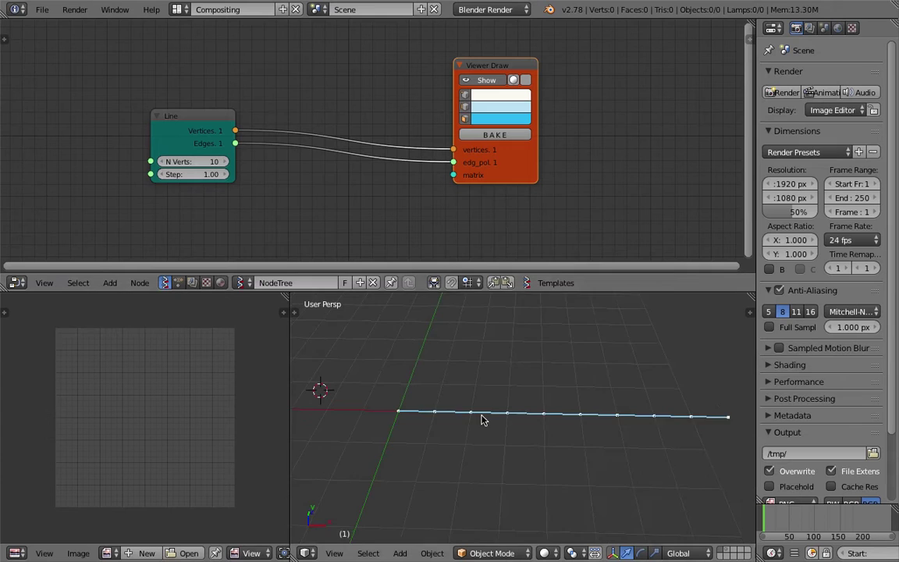
{"action": "middle_click_drag", "start_coordinate": [459, 421], "coordinate": [437, 415], "text": "shift"}
{"action": "middle_click_drag", "start_coordinate": [543, 442], "coordinate": [491, 413]}
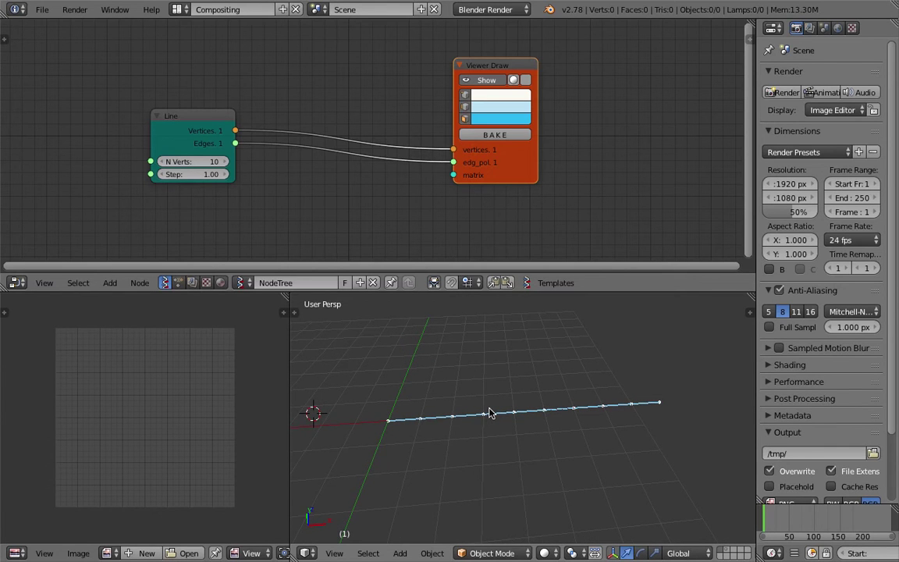
- Move the Viewer Draw and Line nodes further apart to make room between them
{"action": "left_click_drag", "start_coordinate": [514, 173], "coordinate": [561, 163]}
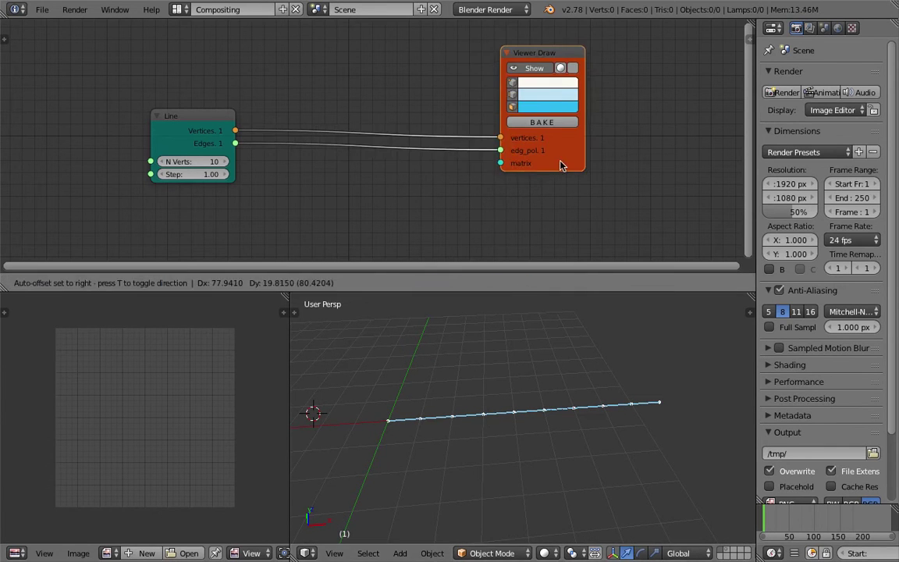
{"action": "middle_click_drag", "start_coordinate": [431, 151], "coordinate": [447, 149]}
{"action": "middle_click_drag", "start_coordinate": [474, 391], "coordinate": [462, 416]}
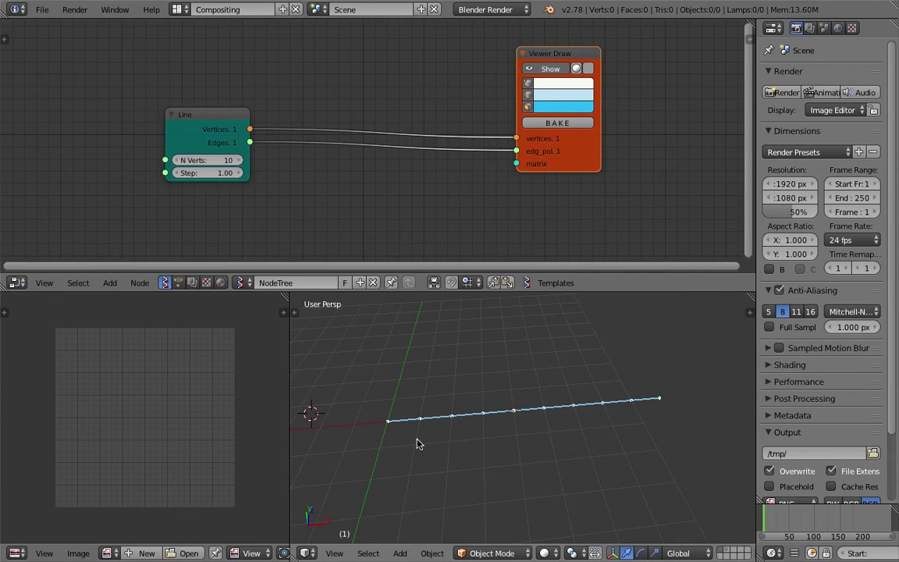
{"action": "middle_click_drag", "start_coordinate": [429, 442], "coordinate": [438, 452]}
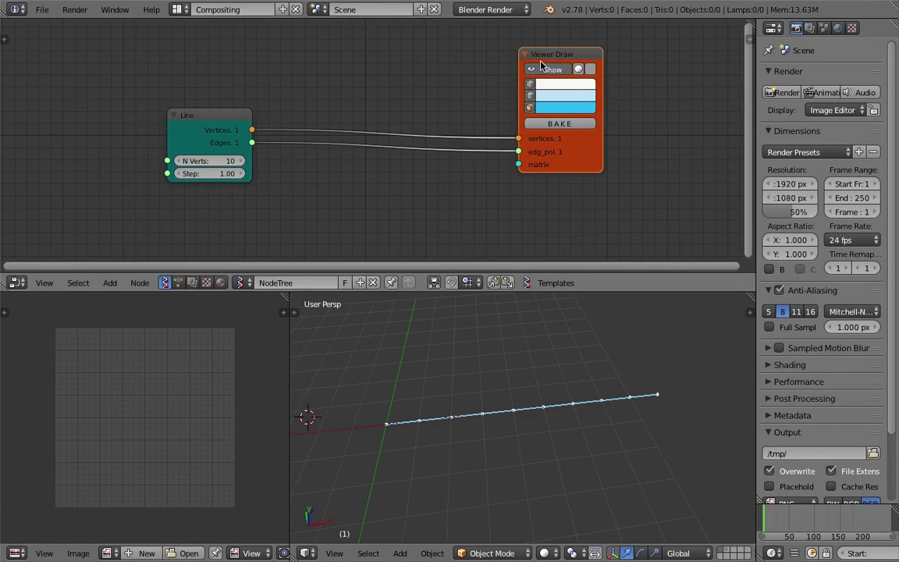
{"action": "left_click_drag", "start_coordinate": [540, 59], "coordinate": [593, 69]}
{"action": "left_click_drag", "start_coordinate": [221, 115], "coordinate": [192, 102]}
- Add a Pipe node between the Line and Viewer Draw nodes and enlarge the node editor area
{"action": "key", "text": "shift+a"}
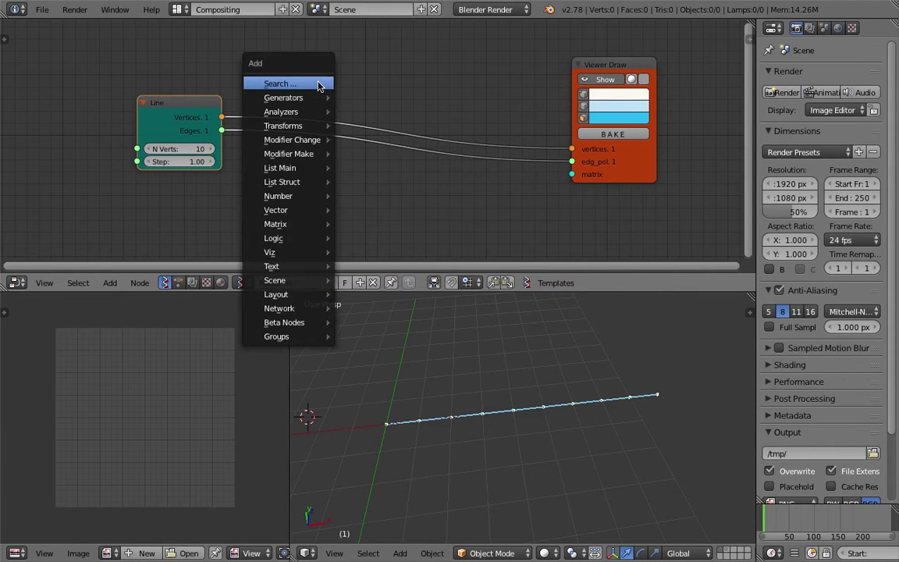
{"action": "left_click", "coordinate": [326, 82]}
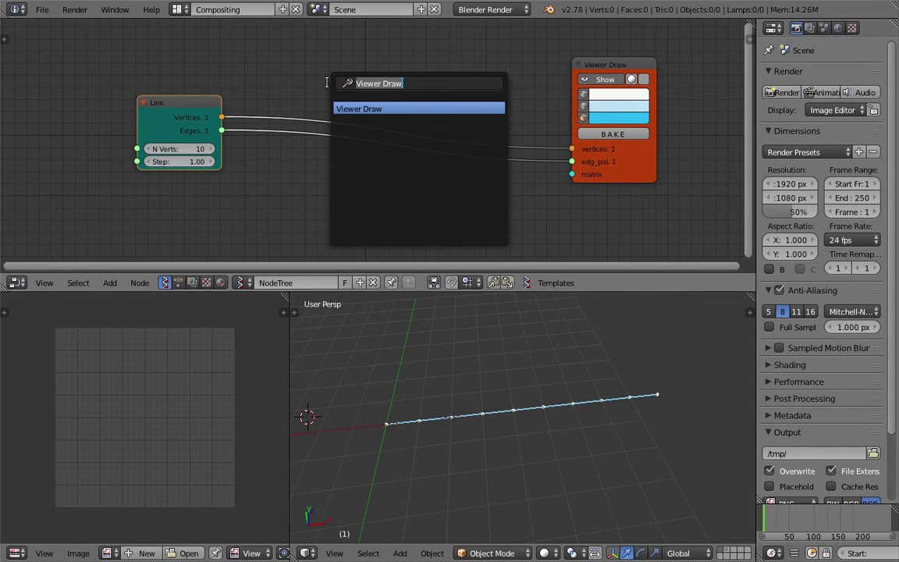
{"action": "type", "text": "pip"}
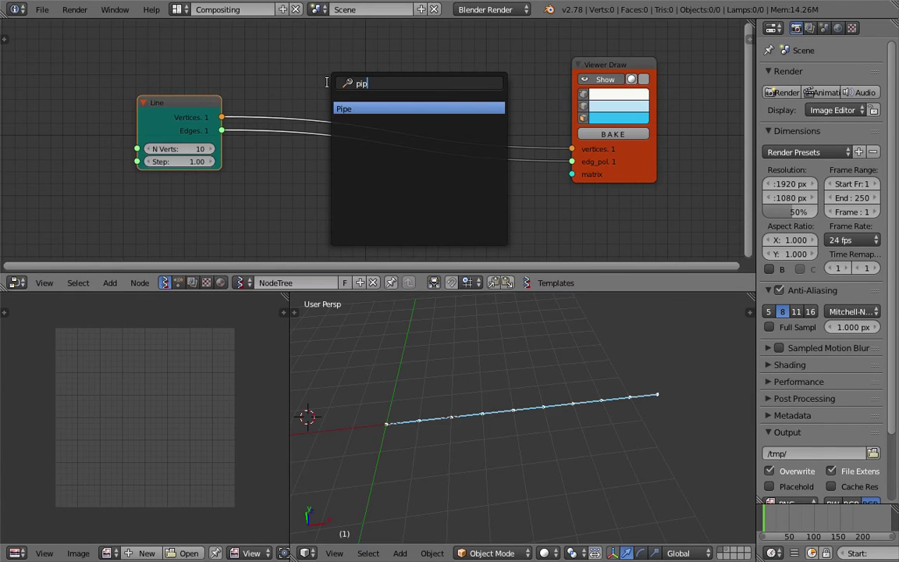
{"action": "key", "text": "Return"}
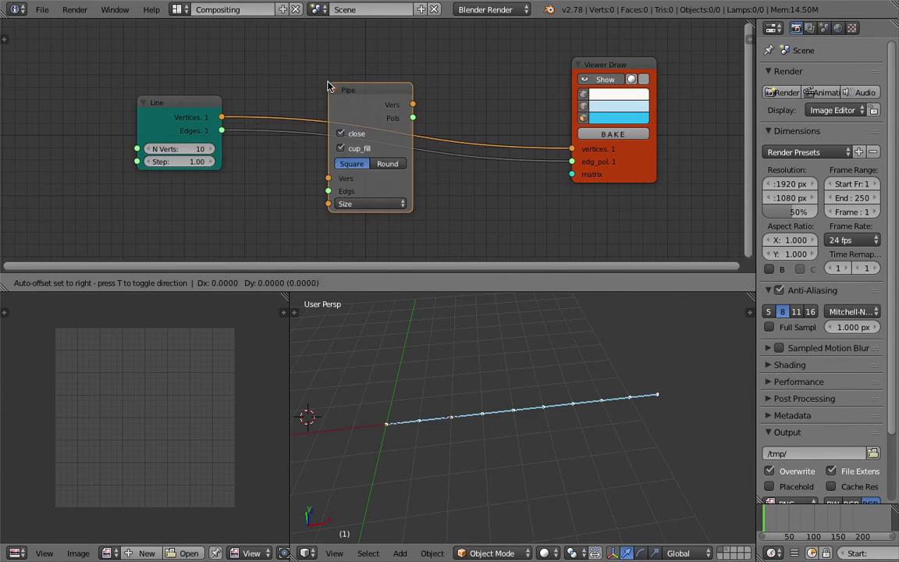
{"action": "left_click", "coordinate": [312, 155]}
{"action": "left_click_drag", "start_coordinate": [484, 270], "coordinate": [507, 332]}
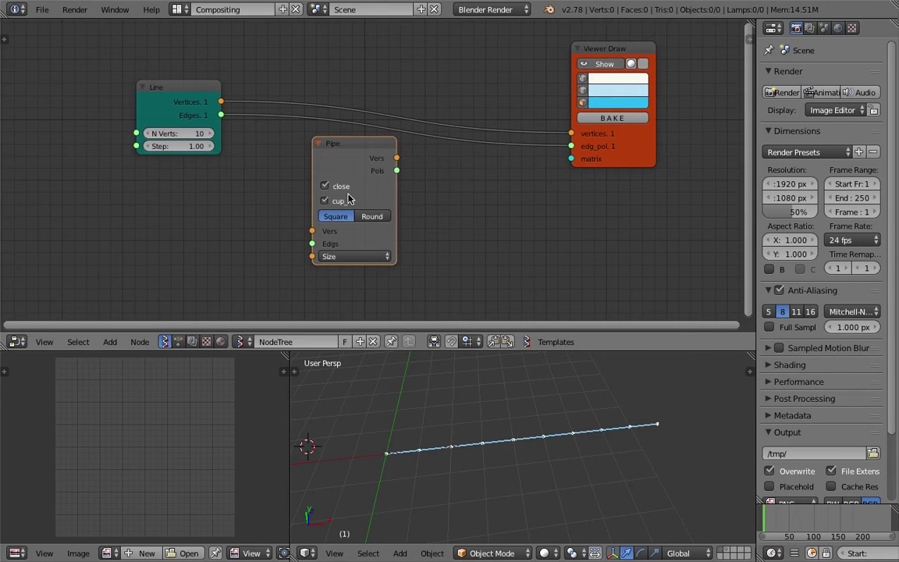
{"action": "scroll", "coordinate": [345, 192], "scroll_direction": "up", "scroll_amount": 1}
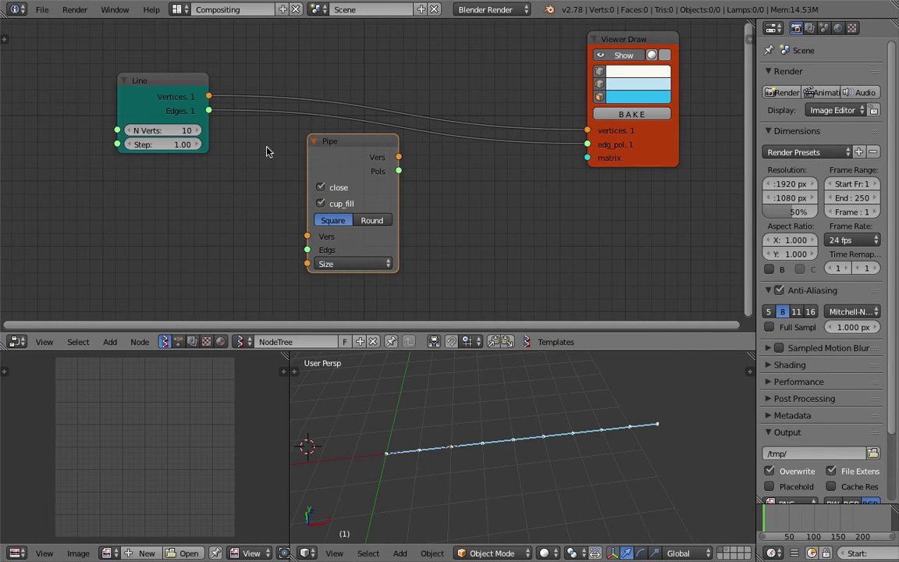
- Route the line's vertices and edges through the Pipe node into Viewer Draw, and adjust the pipe's size slightly
{"action": "left_click_drag", "start_coordinate": [210, 97], "coordinate": [306, 250]}
{"action": "mouse_move", "coordinate": [399, 158]}
{"action": "left_mouse_down"}
{"action": "mouse_move", "coordinate": [531, 122]}
{"action": "mouse_move", "coordinate": [587, 131]}
{"action": "mouse_move", "coordinate": [518, 175]}
{"action": "mouse_move", "coordinate": [593, 149]}
{"action": "mouse_move", "coordinate": [587, 144]}
{"action": "left_mouse_up"}
{"action": "mouse_move", "coordinate": [548, 399]}
{"action": "middle_mouse_down"}
{"action": "mouse_move", "coordinate": [502, 428]}
{"action": "mouse_move", "coordinate": [447, 418]}
{"action": "mouse_move", "coordinate": [452, 432]}
{"action": "middle_mouse_up"}
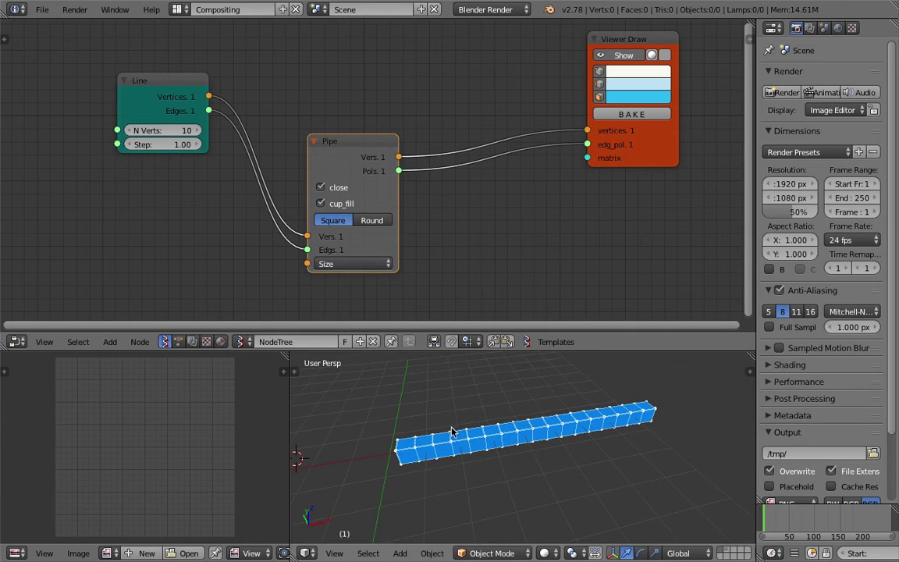
{"action": "left_click", "coordinate": [345, 264]}
{"action": "mouse_move", "coordinate": [358, 295]}
{"action": "left_mouse_down"}
{"action": "mouse_move", "coordinate": [333, 295]}
{"action": "mouse_move", "coordinate": [355, 295]}
{"action": "left_mouse_up"}
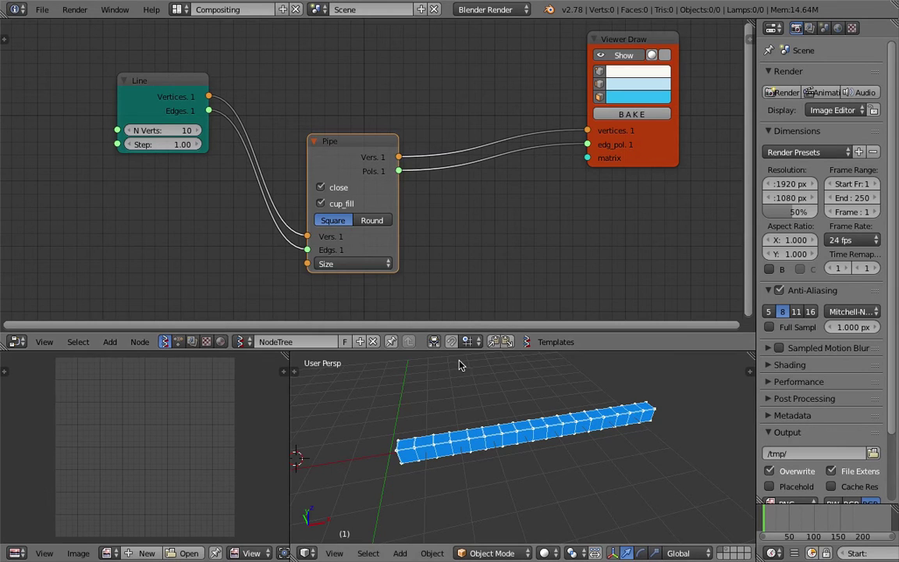
- Try the Pipe node's cup_fill option and switch its profile from Square to Round
{"action": "left_click", "coordinate": [343, 265]}
{"action": "mouse_move", "coordinate": [320, 281]}
{"action": "left_mouse_down"}
{"action": "mouse_move", "coordinate": [371, 280]}
{"action": "mouse_move", "coordinate": [336, 280]}
{"action": "left_mouse_up"}
{"action": "left_click", "coordinate": [524, 437]}
{"action": "middle_click_drag", "start_coordinate": [500, 434], "coordinate": [523, 455]}
{"action": "left_click", "coordinate": [335, 205]}
{"action": "left_click", "coordinate": [322, 203]}
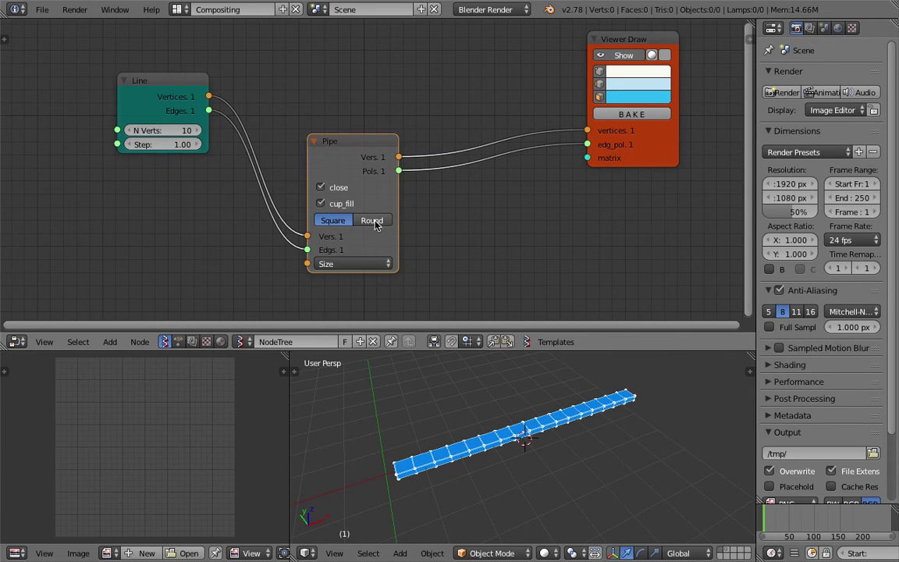
{"action": "left_click", "coordinate": [373, 221]}
{"action": "middle_click_drag", "start_coordinate": [466, 446], "coordinate": [422, 367]}
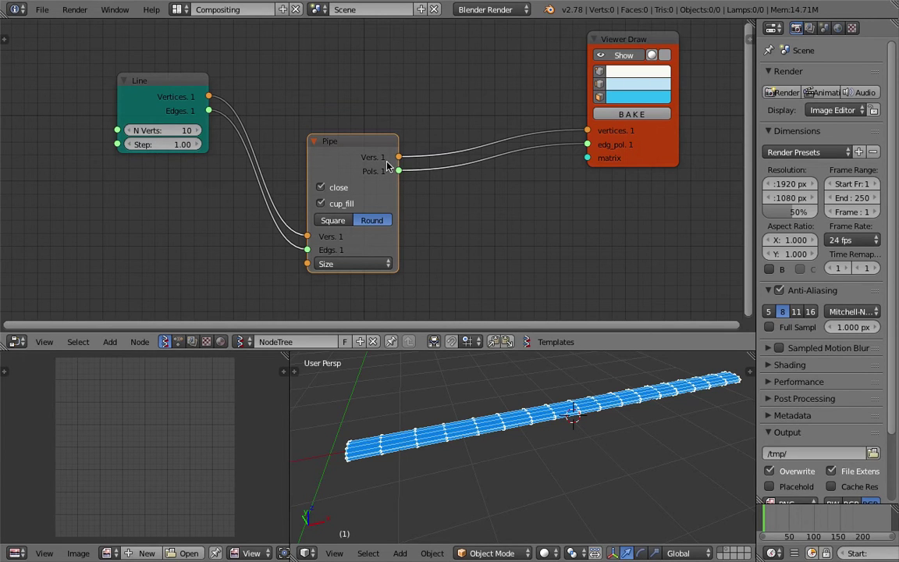
- Reposition the Pipe node and turn off its close and cup_fill options
{"action": "left_click_drag", "start_coordinate": [368, 152], "coordinate": [378, 131]}
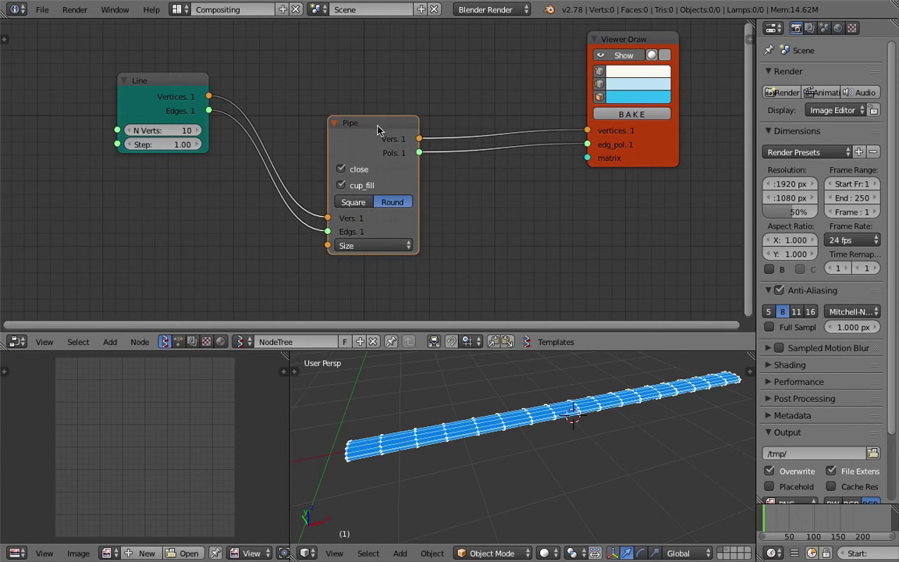
{"action": "left_click", "coordinate": [364, 188]}
{"action": "left_click", "coordinate": [355, 168]}
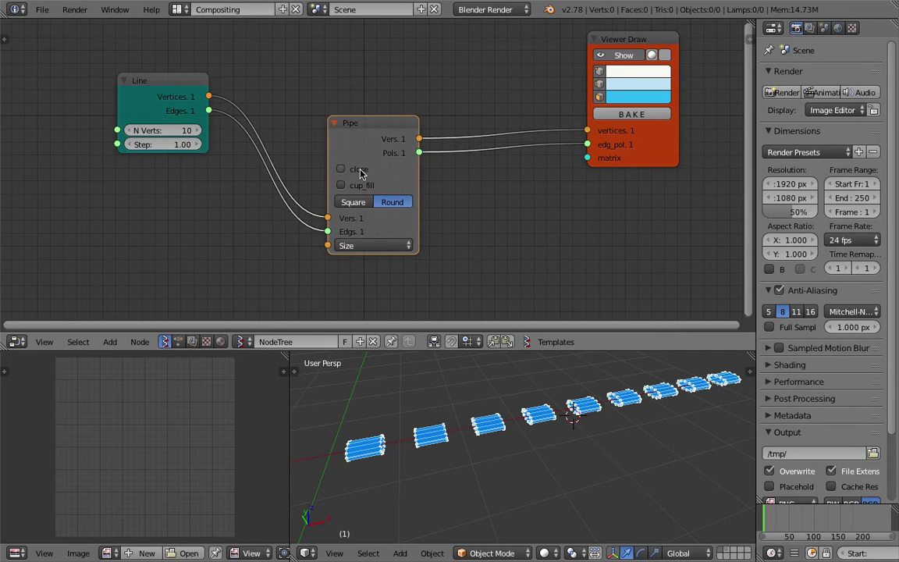
- Replace the Pipe node with a Duplicate objects along edge node placed between Line and Viewer Draw
{"action": "left_click_drag", "start_coordinate": [361, 130], "coordinate": [363, 123]}
{"action": "key", "text": "Delete"}
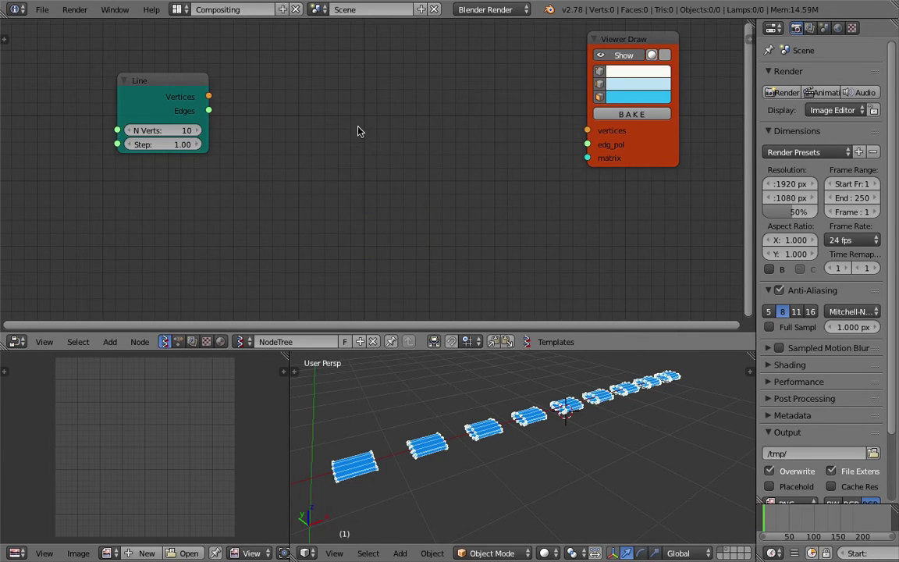
{"action": "key", "text": "shift+a"}
{"action": "left_click", "coordinate": [359, 131]}
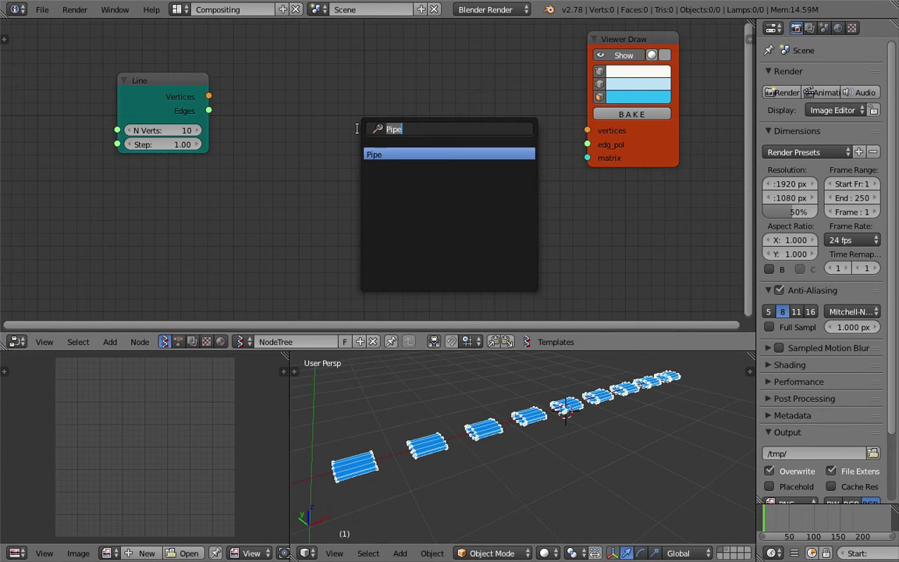
{"action": "type", "text": "edge"}
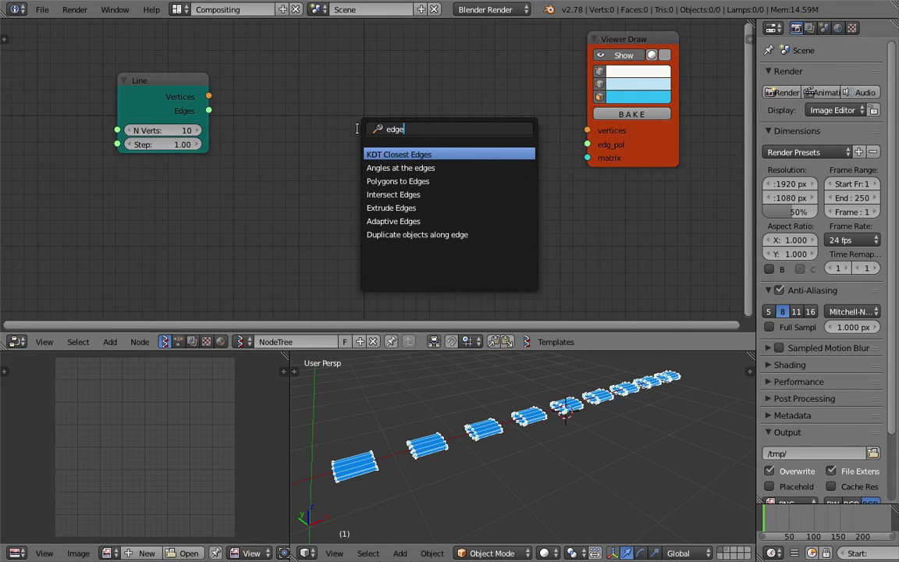
{"action": "key", "text": "Down"}
{"action": "key", "text": "Down"}
{"action": "key", "text": "Down"}
{"action": "key", "text": "Down"}
{"action": "key", "text": "Down"}
{"action": "key", "text": "Down"}
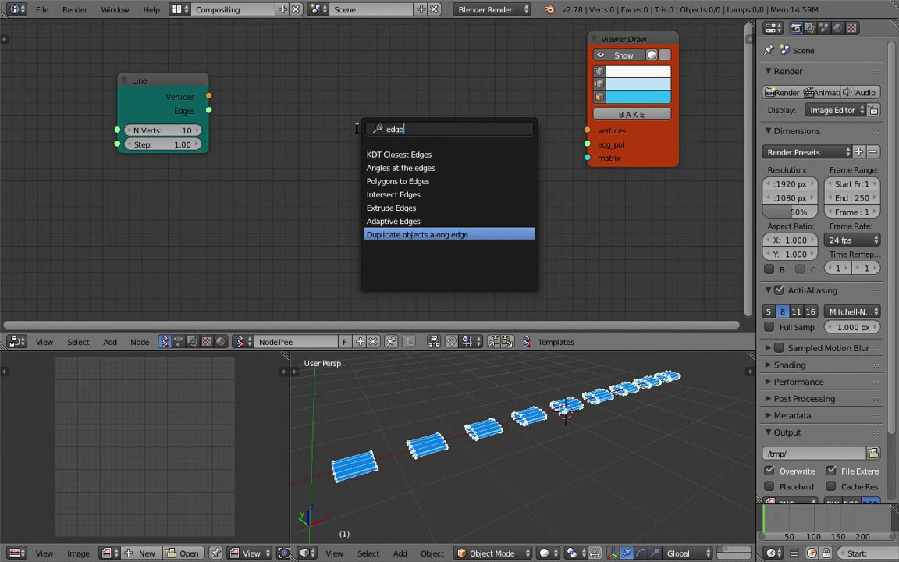
{"action": "key", "text": "Return"}
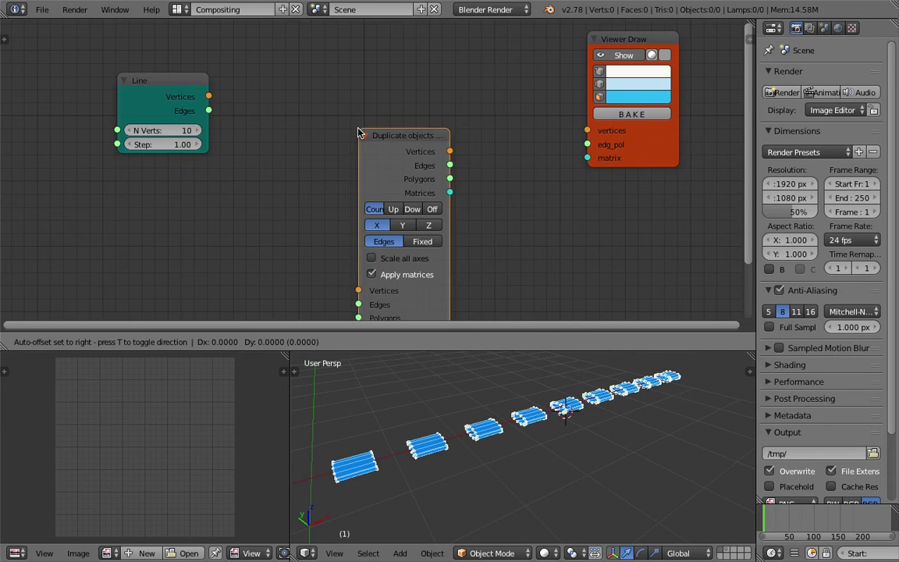
{"action": "left_click", "coordinate": [359, 61]}
- Widen the Duplicate objects along edge node until its full title fits, and adjust its spacing from Viewer Draw
{"action": "scroll", "coordinate": [364, 141], "scroll_direction": "down", "scroll_amount": 1}
{"action": "middle_click_drag", "start_coordinate": [367, 143], "coordinate": [358, 130]}
{"action": "left_click_drag", "start_coordinate": [580, 38], "coordinate": [598, 52]}
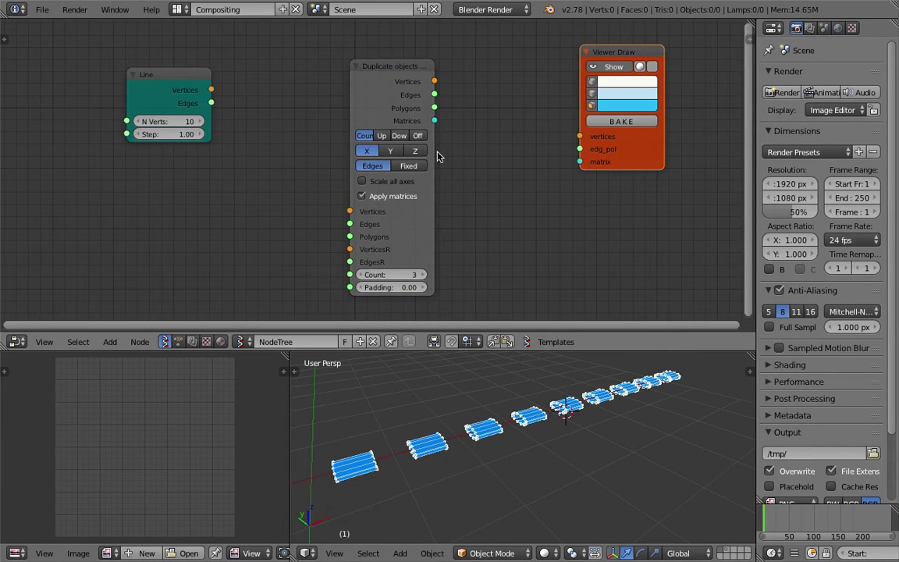
{"action": "left_click_drag", "start_coordinate": [433, 150], "coordinate": [474, 153]}
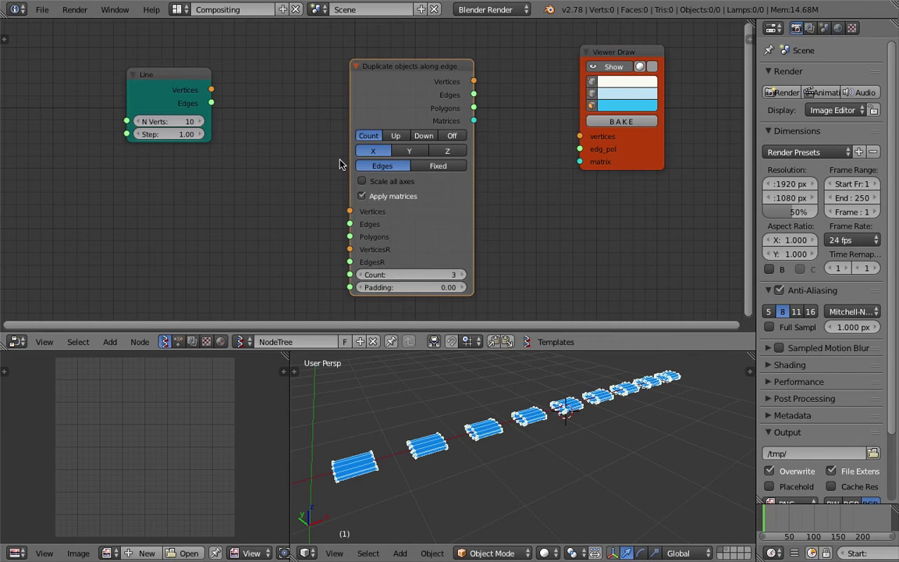
{"action": "middle_click_drag", "start_coordinate": [295, 159], "coordinate": [293, 149]}
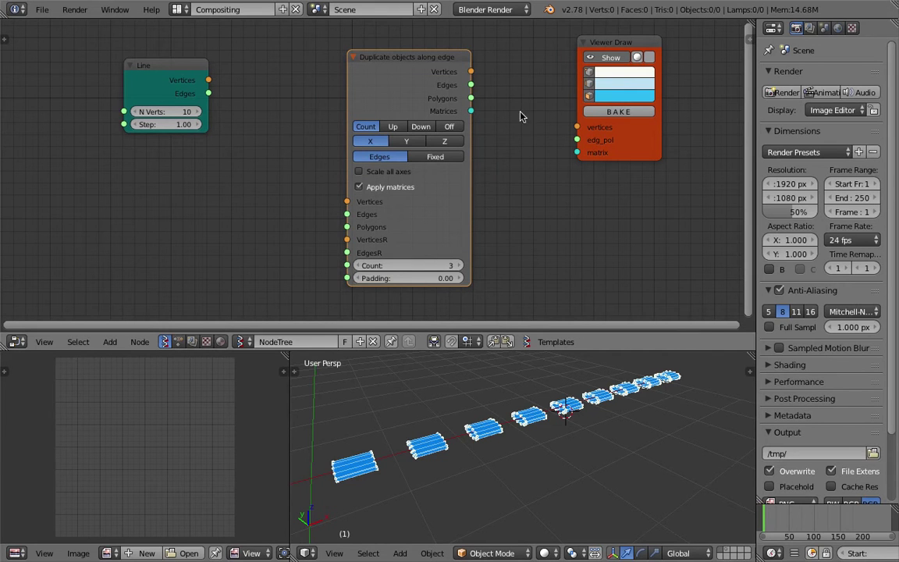
{"action": "left_click_drag", "start_coordinate": [381, 70], "coordinate": [392, 67]}
{"action": "left_click_drag", "start_coordinate": [581, 46], "coordinate": [572, 59]}
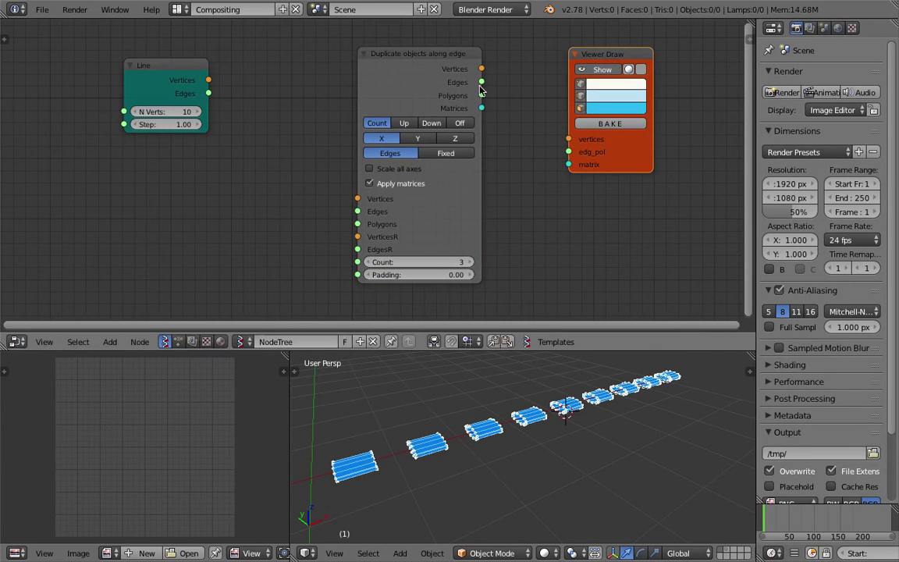
- Enlarge the 3D viewport at the image editor's expense and shift the Duplicate objects along edge node slightly toward Line
{"action": "middle_click_drag", "start_coordinate": [403, 419], "coordinate": [424, 438]}
{"action": "left_click_drag", "start_coordinate": [290, 383], "coordinate": [192, 383]}
{"action": "left_click_drag", "start_coordinate": [412, 84], "coordinate": [402, 81]}
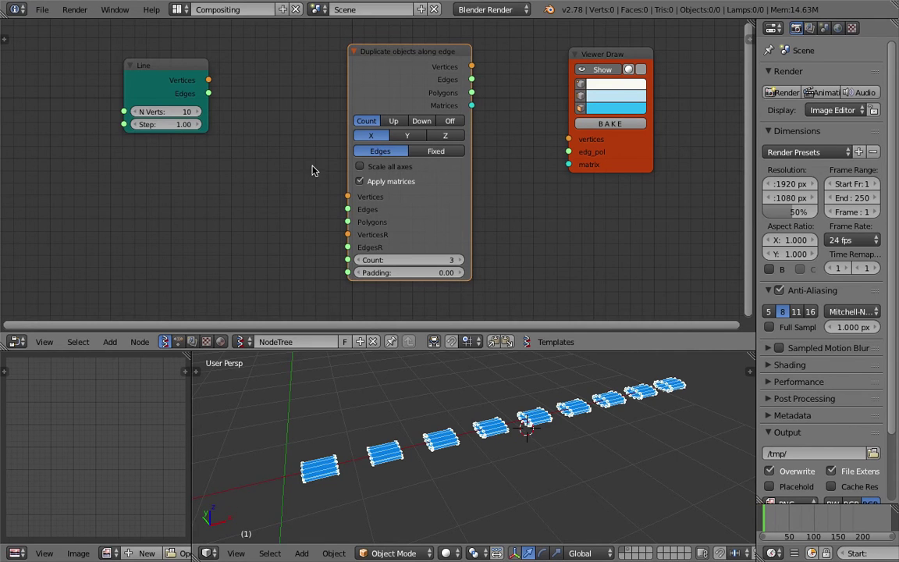
- Move the Line node beside the duplication node and connect its Vertices and Edges to VerticesR and EdgesR
{"action": "left_click_drag", "start_coordinate": [209, 90], "coordinate": [321, 233]}
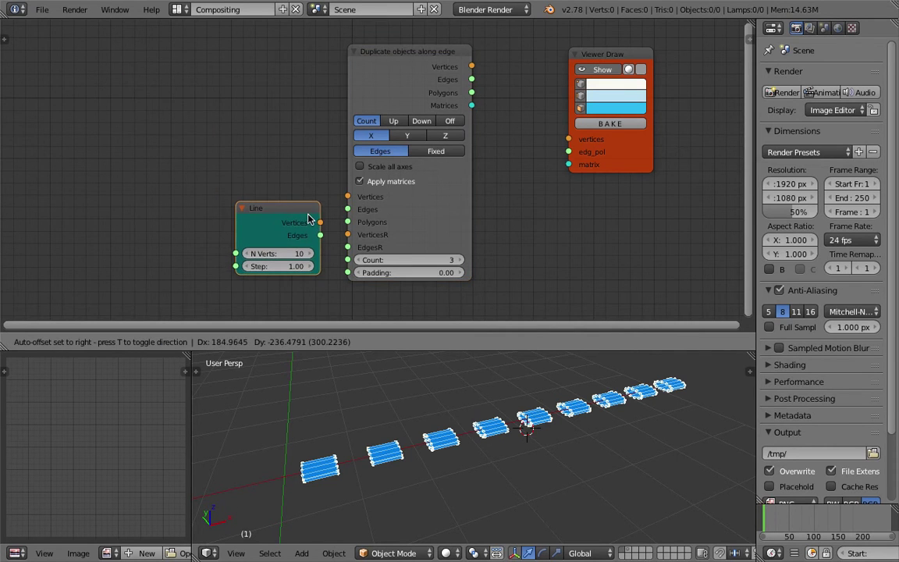
{"action": "scroll", "coordinate": [260, 227], "scroll_direction": "up", "scroll_amount": 1}
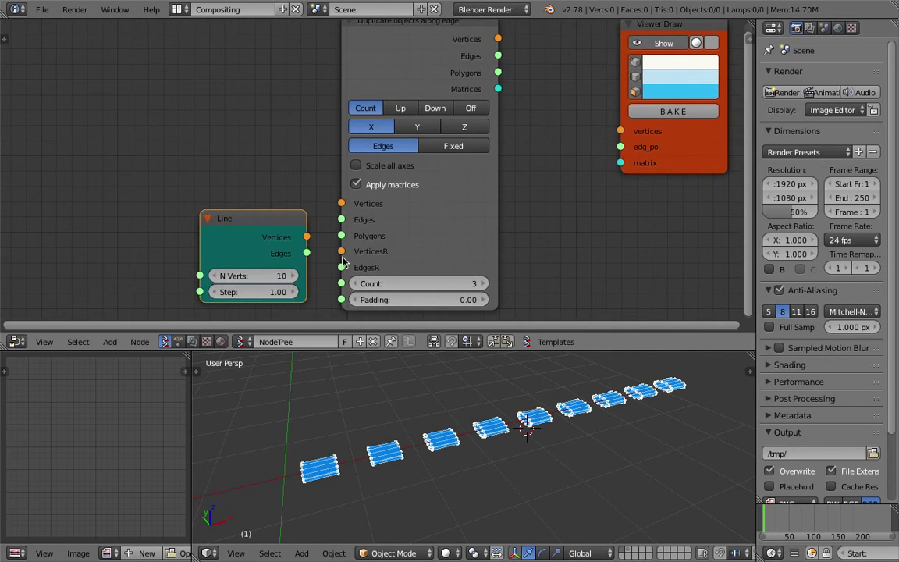
{"action": "left_click_drag", "start_coordinate": [285, 230], "coordinate": [341, 241]}
{"action": "scroll", "coordinate": [328, 227], "scroll_direction": "down", "scroll_amount": 1, "text": "shift"}
{"action": "key", "text": "ctrl+s"}
{"action": "left_click", "coordinate": [395, 201]}
{"action": "scroll", "coordinate": [390, 191], "scroll_direction": "down", "scroll_amount": 1}
{"action": "middle_click_drag", "start_coordinate": [191, 103], "coordinate": [198, 140]}
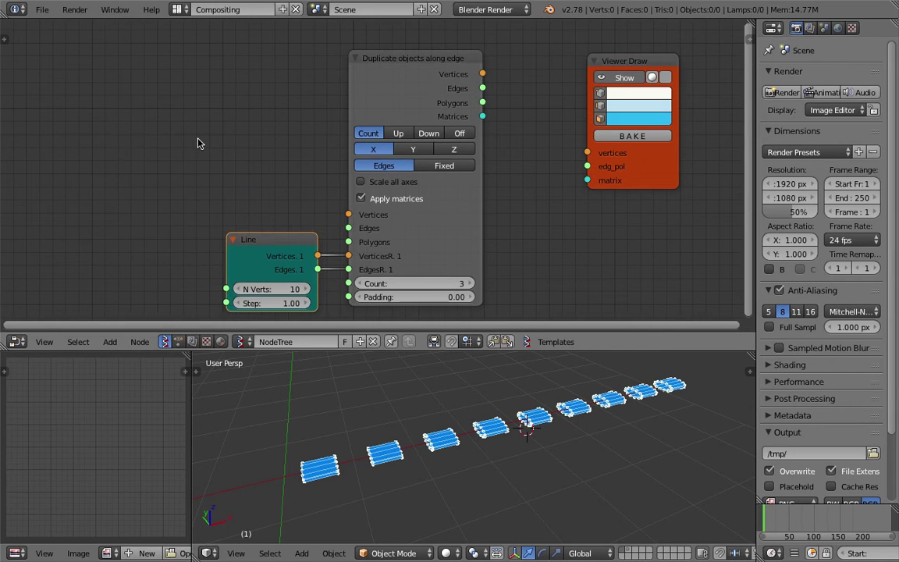
- Add a Box node above the Line node as the object to duplicate
{"action": "key", "text": "shift+a"}
{"action": "left_click", "coordinate": [197, 139]}
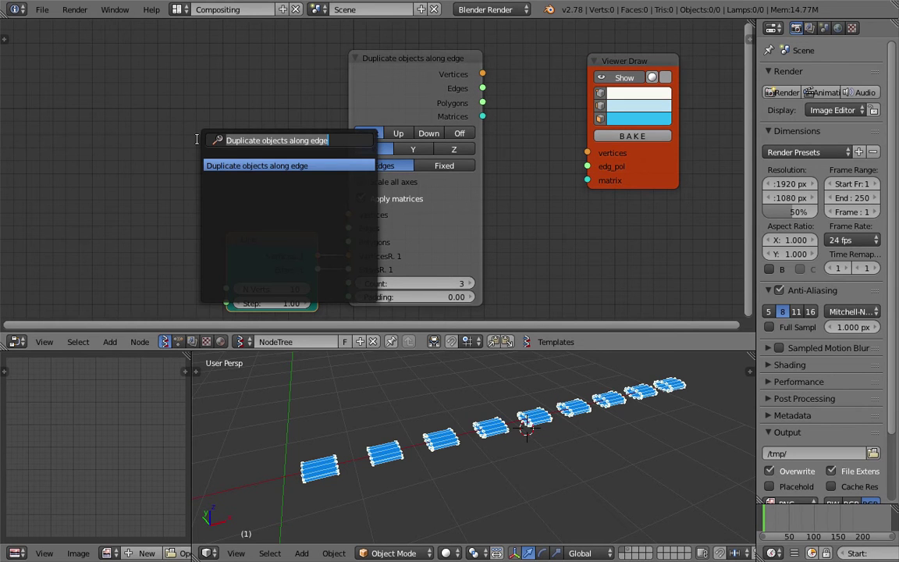
{"action": "type", "text": "box"}
{"action": "key", "text": "Return"}
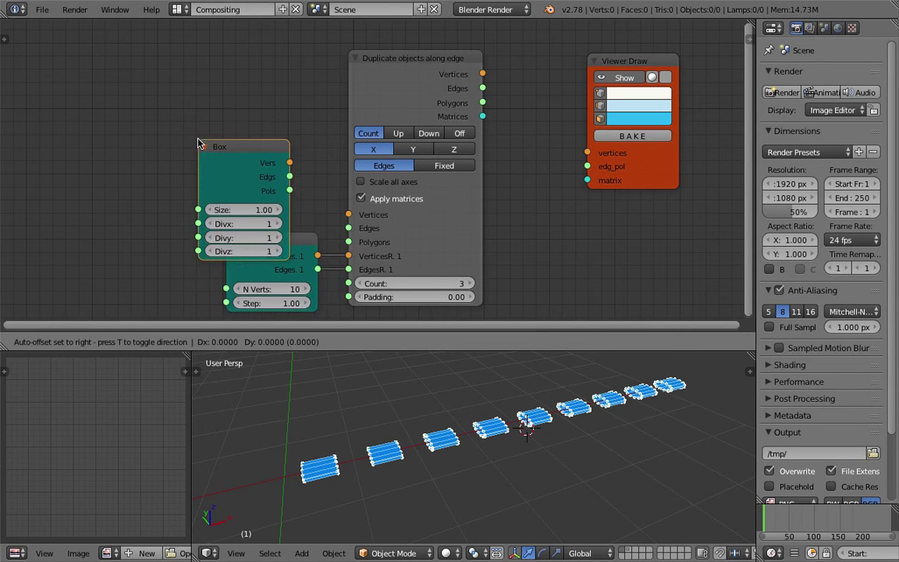
{"action": "left_click", "coordinate": [178, 61]}
{"action": "key", "text": "ctrl+s"}
{"action": "left_click", "coordinate": [226, 71]}
- Wire the Box's vertices and polygons into the duplication node, and that node's Vertices and Polygons outputs into Viewer Draw
{"action": "left_click_drag", "start_coordinate": [278, 95], "coordinate": [348, 214]}
{"action": "left_click_drag", "start_coordinate": [308, 250], "coordinate": [230, 256]}
{"action": "mouse_move", "coordinate": [280, 124]}
{"action": "left_mouse_down"}
{"action": "mouse_move", "coordinate": [324, 224]}
{"action": "mouse_move", "coordinate": [348, 242]}
{"action": "left_mouse_up"}
{"action": "mouse_move", "coordinate": [482, 74]}
{"action": "left_mouse_down"}
{"action": "mouse_move", "coordinate": [526, 130]}
{"action": "mouse_move", "coordinate": [587, 153]}
{"action": "left_mouse_up"}
{"action": "mouse_move", "coordinate": [482, 102]}
{"action": "left_mouse_down"}
{"action": "mouse_move", "coordinate": [531, 145]}
{"action": "mouse_move", "coordinate": [587, 166]}
{"action": "left_mouse_up"}
{"action": "middle_click_drag", "start_coordinate": [475, 444], "coordinate": [486, 441]}
- Widen the Duplicate objects along edge node further and move the Box node farther away from it
{"action": "left_click_drag", "start_coordinate": [437, 80], "coordinate": [429, 76]}
{"action": "left_click_drag", "start_coordinate": [474, 137], "coordinate": [518, 142]}
{"action": "middle_click_drag", "start_coordinate": [392, 78], "coordinate": [371, 65]}
{"action": "middle_click_drag", "start_coordinate": [487, 445], "coordinate": [442, 453]}
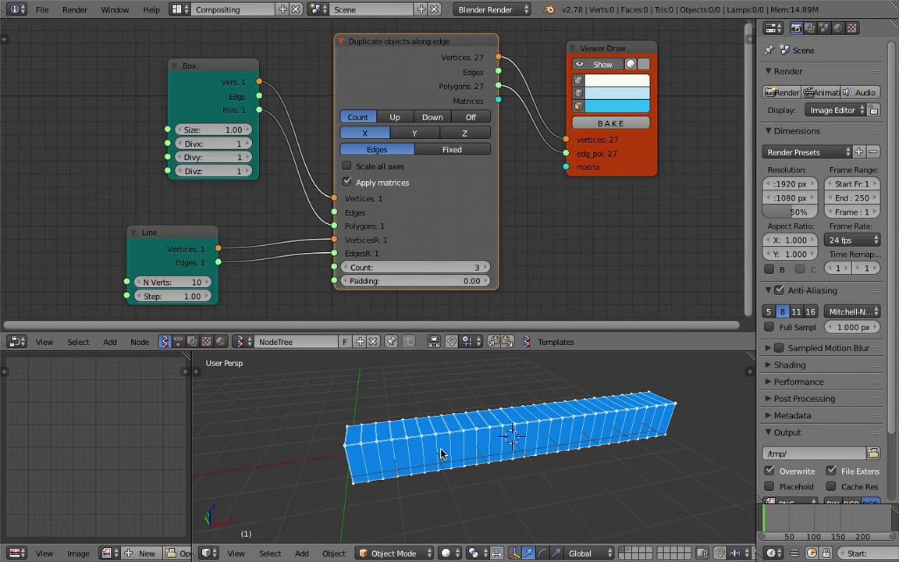
{"action": "scroll", "coordinate": [218, 79], "scroll_direction": "down", "scroll_amount": 1}
{"action": "left_click", "coordinate": [215, 94]}
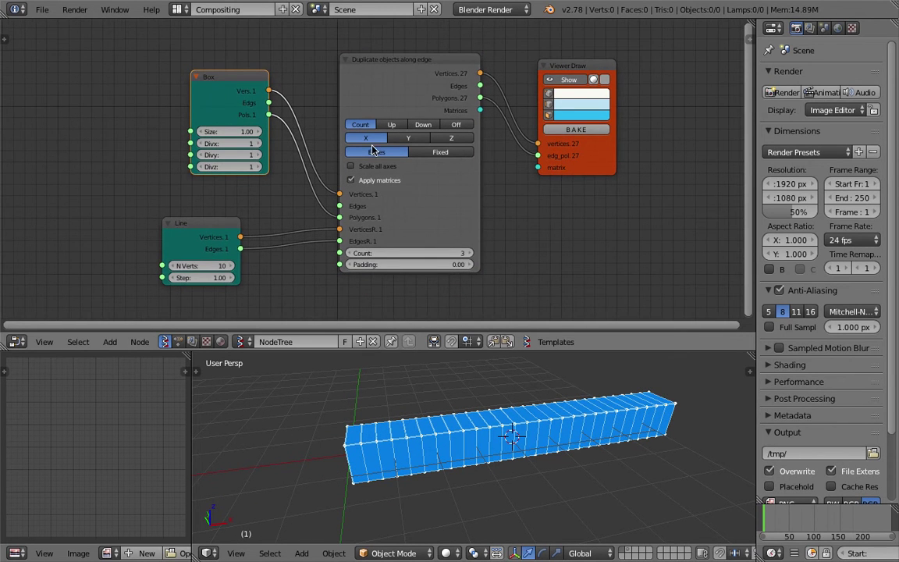
{"action": "scroll", "coordinate": [373, 150], "scroll_direction": "up", "scroll_amount": 1}
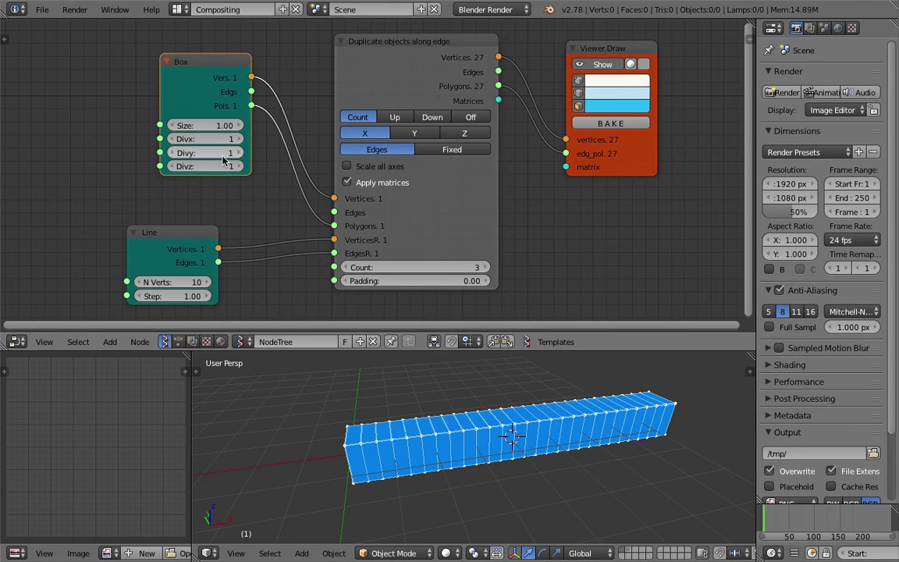
{"action": "left_click_drag", "start_coordinate": [198, 71], "coordinate": [130, 72]}
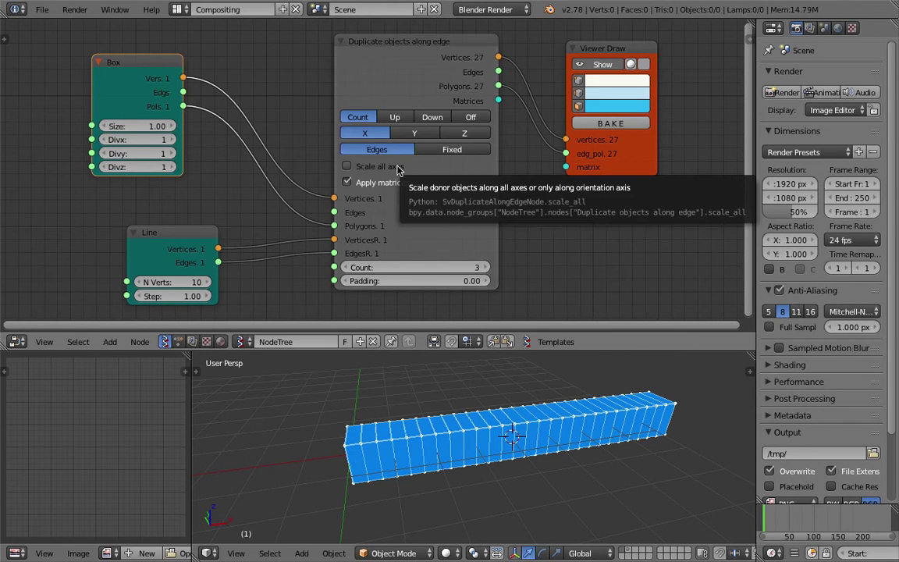
- Toggle the Scale all axes option on the duplication node to compare its effect on the boxes
{"action": "left_click", "coordinate": [398, 168]}
{"action": "left_click", "coordinate": [398, 169]}
{"action": "left_click", "coordinate": [397, 169]}
{"action": "left_click", "coordinate": [397, 169]}
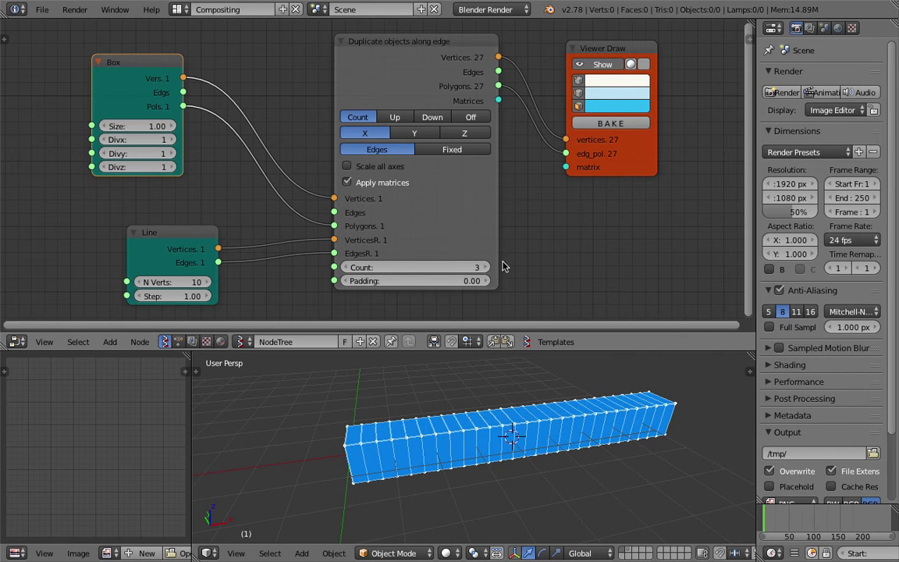
- Set the duplication node's Count to 1
{"action": "middle_click_drag", "start_coordinate": [378, 262], "coordinate": [397, 237]}
{"action": "scroll", "coordinate": [365, 256], "scroll_direction": "up", "scroll_amount": 2}
{"action": "scroll", "coordinate": [375, 254], "scroll_direction": "down", "scroll_amount": 3}
{"action": "scroll", "coordinate": [378, 238], "scroll_direction": "up", "scroll_amount": 1}
{"action": "left_click", "coordinate": [325, 255]}
{"action": "left_click", "coordinate": [325, 255]}
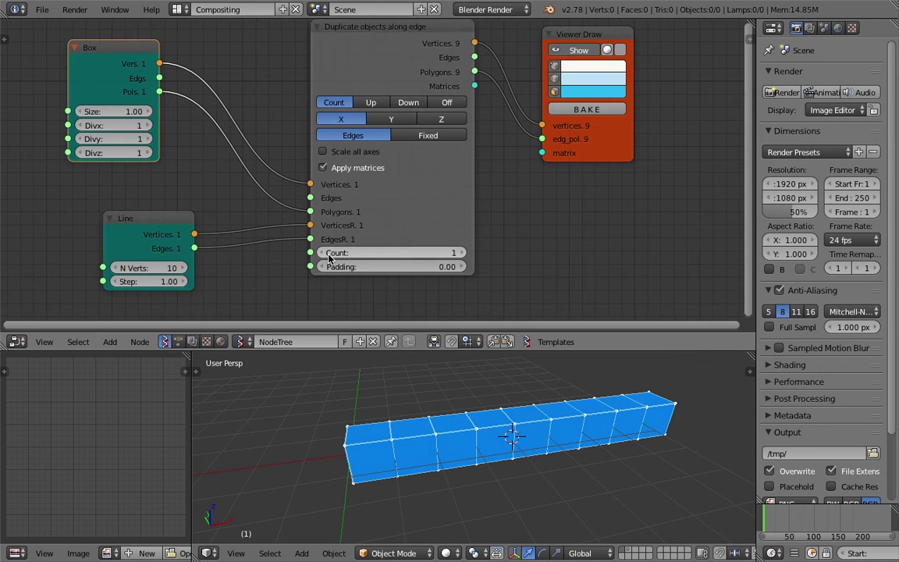
- Set the duplication node's Padding to 0.09 to leave gaps between the boxes
{"action": "left_click_drag", "start_coordinate": [425, 264], "coordinate": [441, 264]}
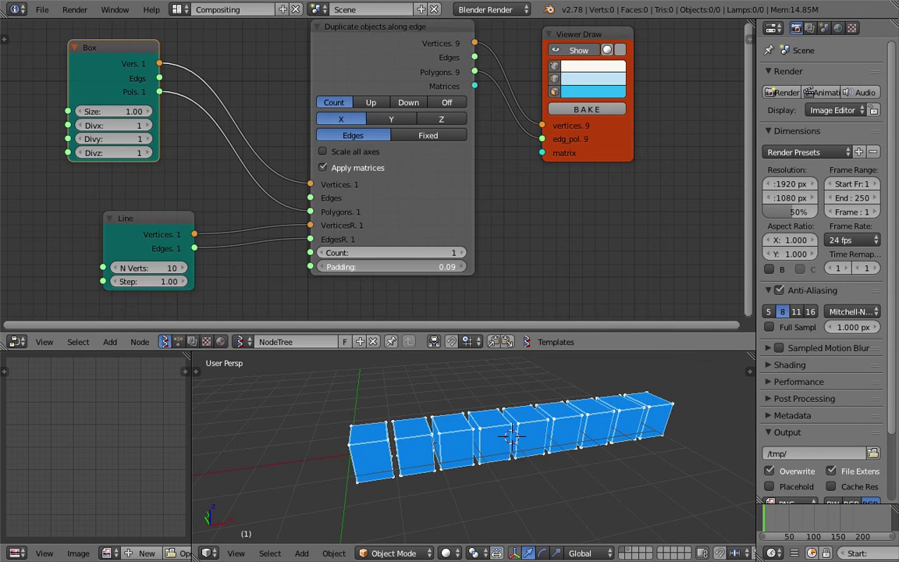
{"action": "middle_click_drag", "start_coordinate": [578, 437], "coordinate": [538, 390]}
{"action": "key", "text": "ctrl+s"}
{"action": "left_click", "coordinate": [448, 439]}
- Shift the Viewer Draw and Duplicate objects along edge nodes away from Box and Line to free up space
{"action": "scroll", "coordinate": [553, 257], "scroll_direction": "down", "scroll_amount": 2}
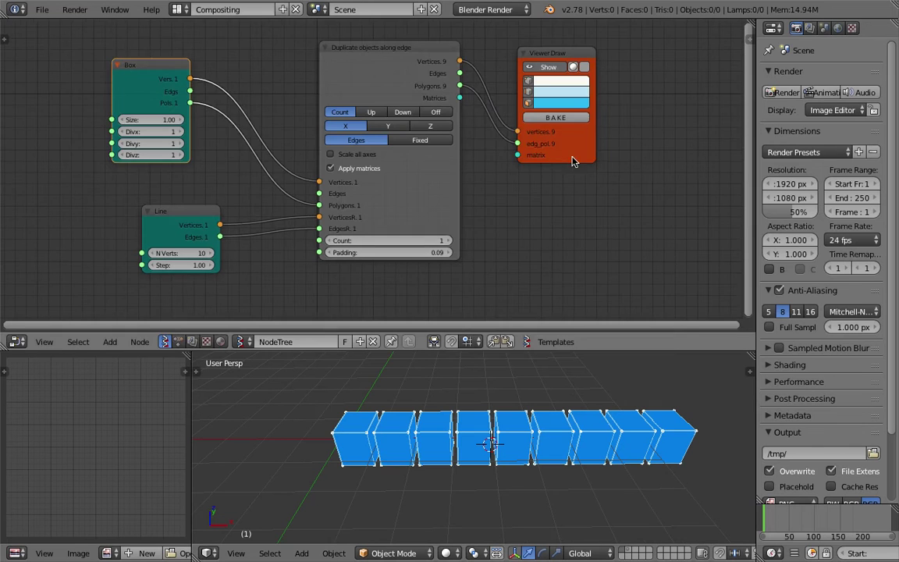
{"action": "left_click_drag", "start_coordinate": [570, 147], "coordinate": [612, 124]}
{"action": "left_click_drag", "start_coordinate": [414, 43], "coordinate": [444, 55]}
{"action": "key", "text": "ctrl+s"}
{"action": "left_click", "coordinate": [444, 55]}
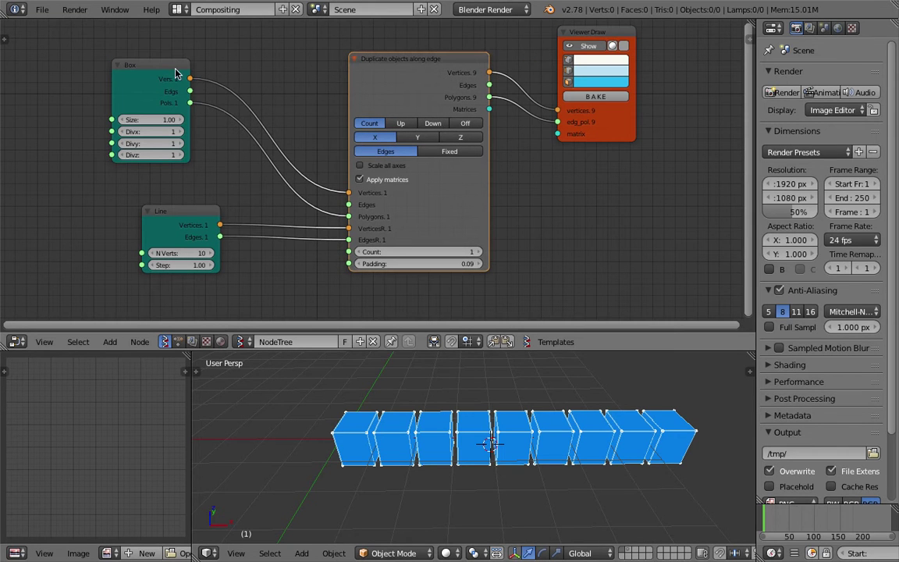
- Move the Box node aside, cut its links to the duplication node, and add a Cylinder node in its place
{"action": "left_click_drag", "start_coordinate": [176, 74], "coordinate": [102, 91]}
{"action": "right_click_drag", "start_coordinate": [190, 95], "coordinate": [191, 141], "text": "ctrl"}
{"action": "key", "text": "shift+a"}
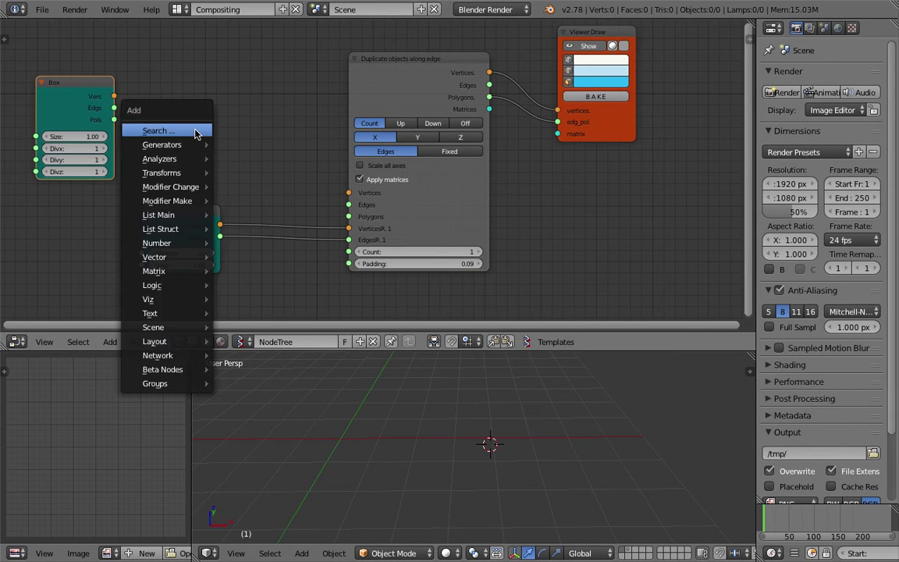
{"action": "left_click", "coordinate": [195, 130]}
{"action": "type", "text": "cyl"}
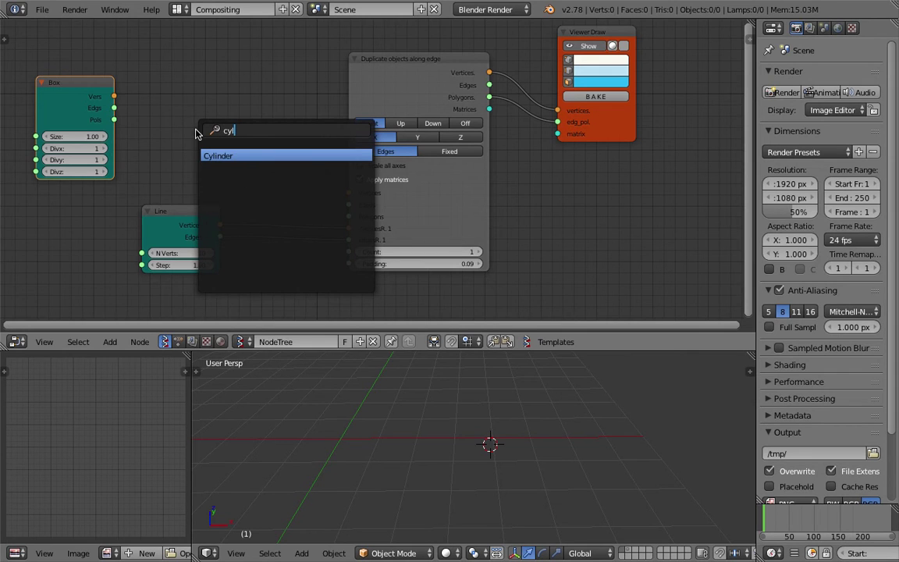
{"action": "key", "text": "Return"}
{"action": "left_click", "coordinate": [211, 79]}
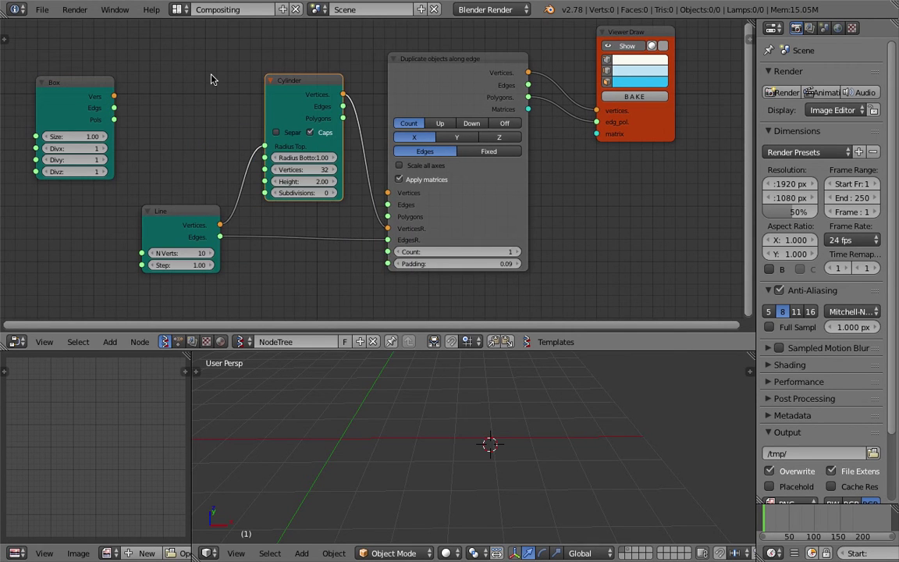
- Connect the Cylinder's vertices and polygons to the duplication node, and restore the direct link from Line's Vertices to VerticesR
{"action": "left_click_drag", "start_coordinate": [241, 170], "coordinate": [256, 172], "text": "ctrl"}
{"action": "left_click_drag", "start_coordinate": [291, 103], "coordinate": [273, 92]}
{"action": "left_click_drag", "start_coordinate": [325, 106], "coordinate": [364, 193]}
{"action": "left_click_drag", "start_coordinate": [221, 225], "coordinate": [388, 228]}
{"action": "left_click_drag", "start_coordinate": [325, 82], "coordinate": [388, 193]}
{"action": "left_click_drag", "start_coordinate": [325, 106], "coordinate": [388, 217]}
{"action": "middle_click_drag", "start_coordinate": [456, 411], "coordinate": [402, 353]}
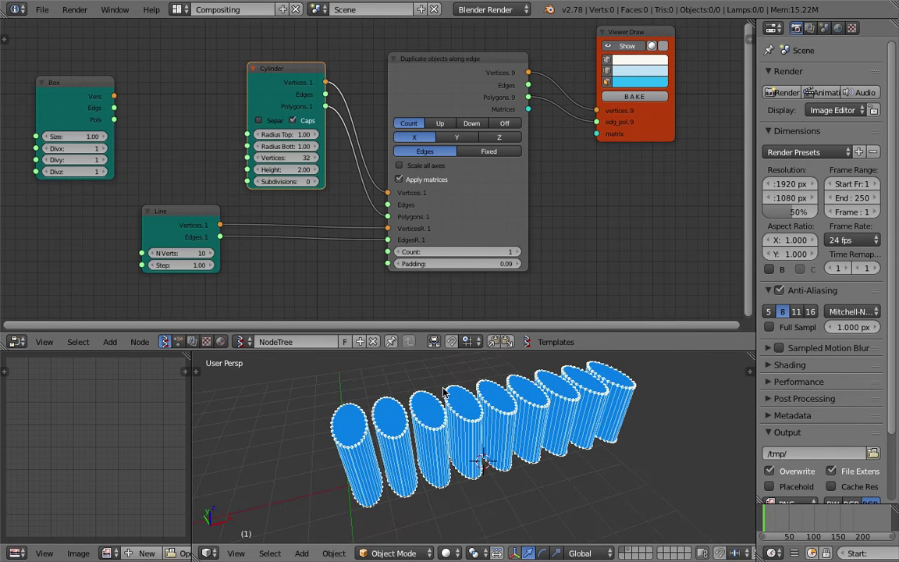
- Compare the duplication node's X, Y and Z orientation axes on the cylinders
{"action": "middle_click_drag", "start_coordinate": [438, 273], "coordinate": [430, 261]}
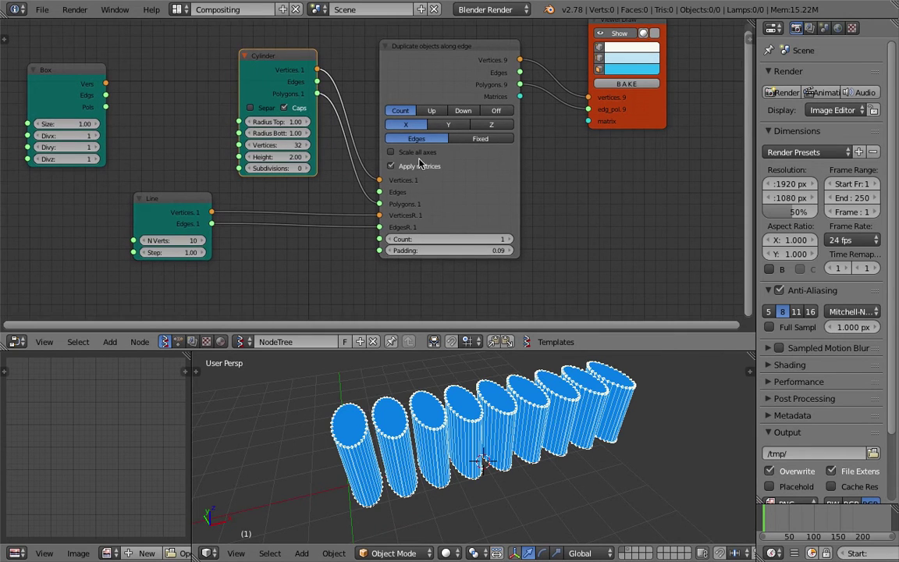
{"action": "left_click", "coordinate": [447, 128]}
{"action": "left_click", "coordinate": [491, 124]}
{"action": "left_click", "coordinate": [452, 127]}
{"action": "left_click", "coordinate": [419, 125]}
{"action": "left_click", "coordinate": [442, 126]}
{"action": "left_click", "coordinate": [488, 126]}
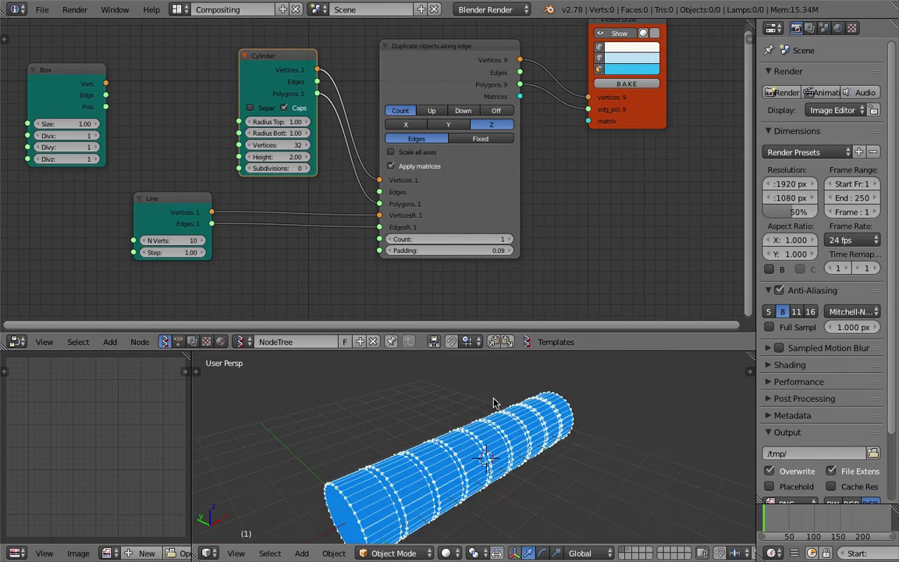
{"action": "left_click", "coordinate": [413, 126]}
{"action": "left_click", "coordinate": [444, 126]}
{"action": "left_click", "coordinate": [424, 126]}
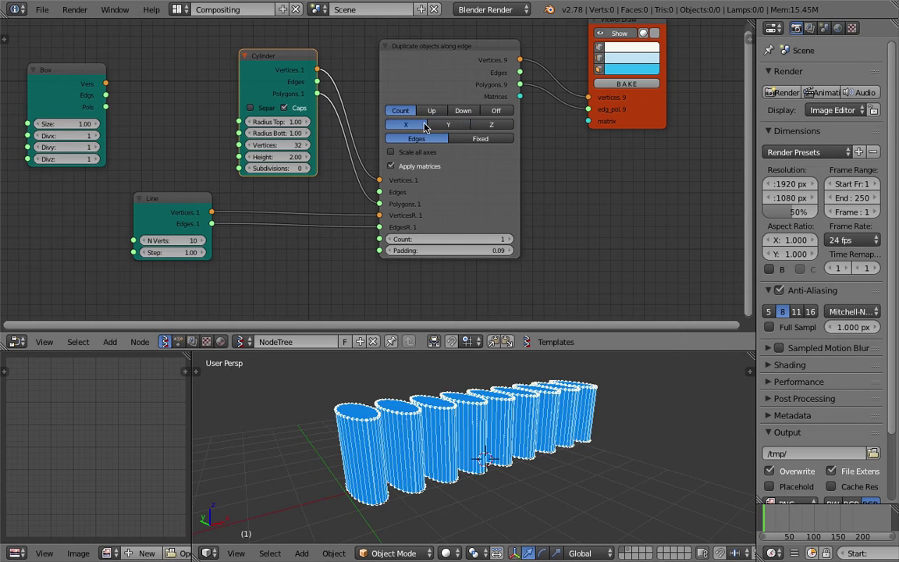
- Cycle the duplication node's orientation axis through Y, Z and X on the cylinders, ending on Z
{"action": "left_click", "coordinate": [460, 124]}
{"action": "left_click", "coordinate": [495, 124]}
{"action": "left_click", "coordinate": [406, 125]}
{"action": "left_click", "coordinate": [490, 125]}
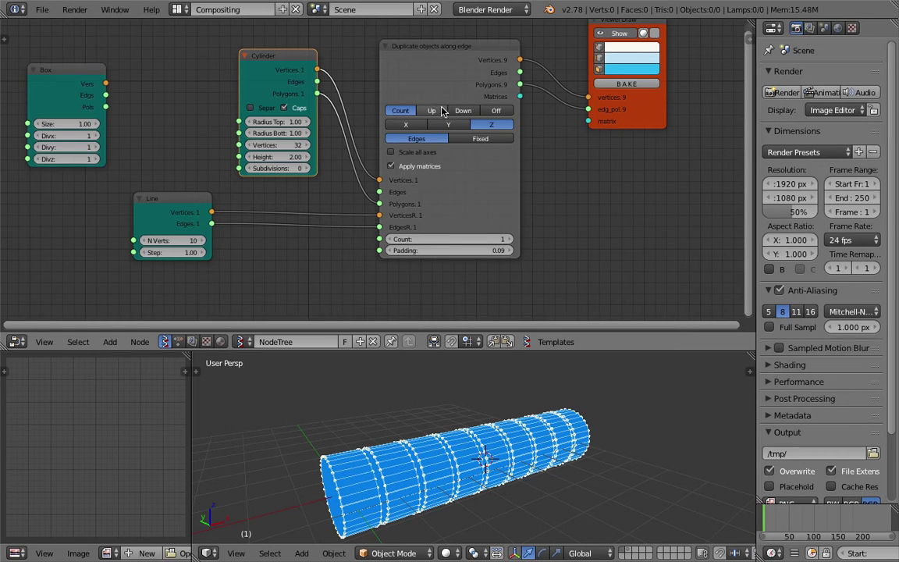
- Reposition the duplication node and place Viewer Draw lower beside it so both are fully in view
{"action": "middle_click_drag", "start_coordinate": [458, 179], "coordinate": [452, 170]}
{"action": "mouse_move", "coordinate": [489, 177]}
{"action": "left_mouse_down"}
{"action": "mouse_move", "coordinate": [490, 164]}
{"action": "mouse_move", "coordinate": [502, 164]}
{"action": "left_mouse_up"}
{"action": "left_click_drag", "start_coordinate": [625, 110], "coordinate": [618, 144]}
{"action": "scroll", "coordinate": [445, 140], "scroll_direction": "up", "scroll_amount": 1}
{"action": "middle_click_drag", "start_coordinate": [440, 137], "coordinate": [438, 171]}
{"action": "scroll", "coordinate": [430, 159], "scroll_direction": "up", "scroll_amount": 1}
{"action": "left_click_drag", "start_coordinate": [434, 122], "coordinate": [442, 118]}
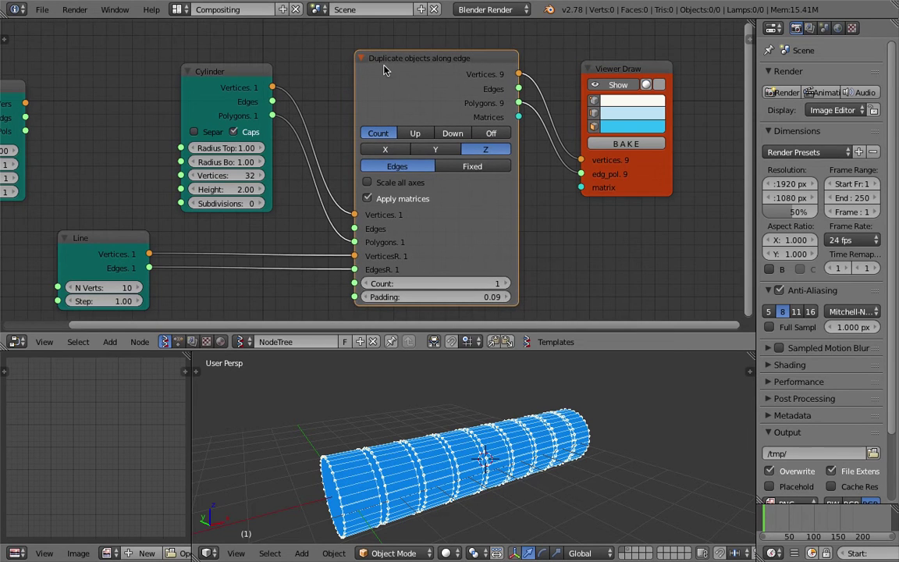
{"action": "left_click_drag", "start_coordinate": [417, 61], "coordinate": [424, 59]}
{"action": "middle_click_drag", "start_coordinate": [416, 74], "coordinate": [427, 70]}
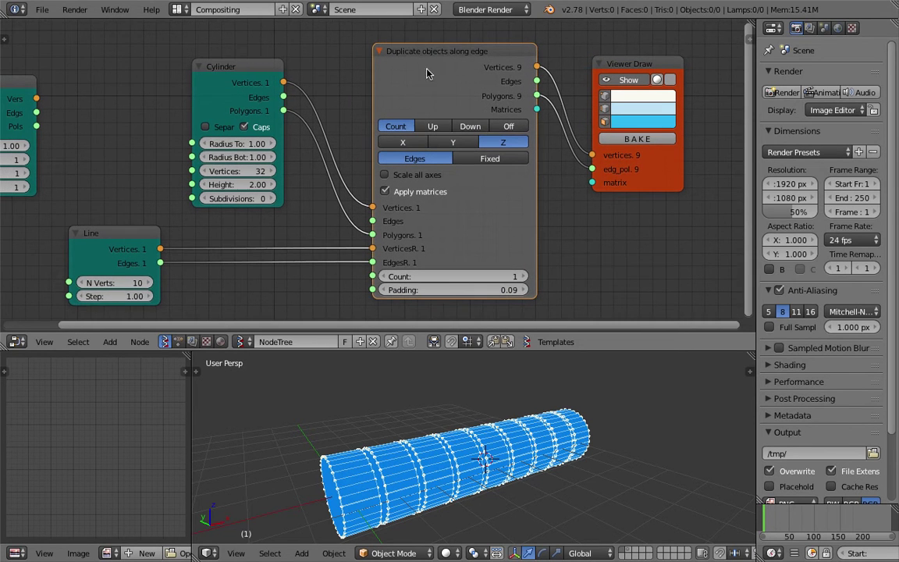
{"action": "middle_click_drag", "start_coordinate": [431, 105], "coordinate": [434, 92]}
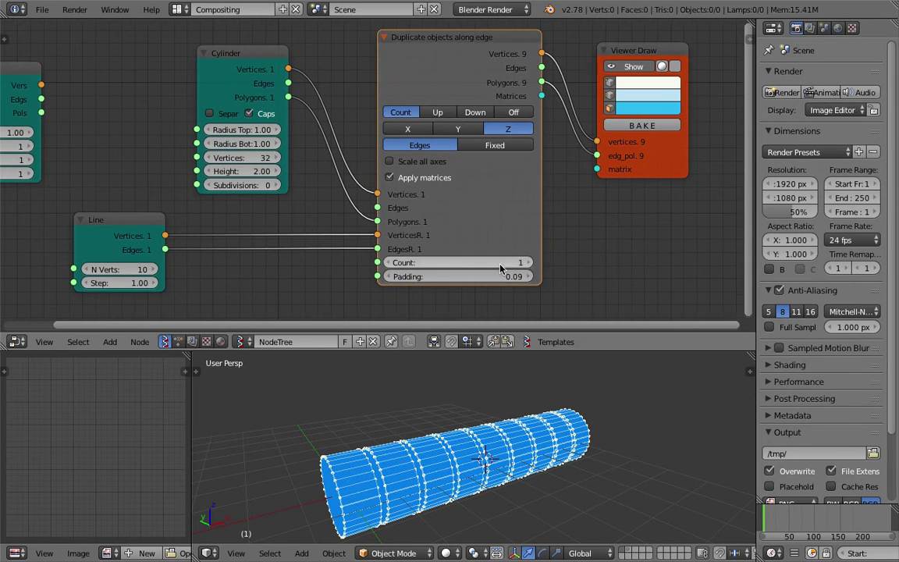
{"action": "scroll", "coordinate": [493, 253], "scroll_direction": "down", "scroll_amount": 1}
{"action": "middle_click_drag", "start_coordinate": [484, 247], "coordinate": [482, 257]}
{"action": "middle_click_drag", "start_coordinate": [512, 159], "coordinate": [511, 162]}
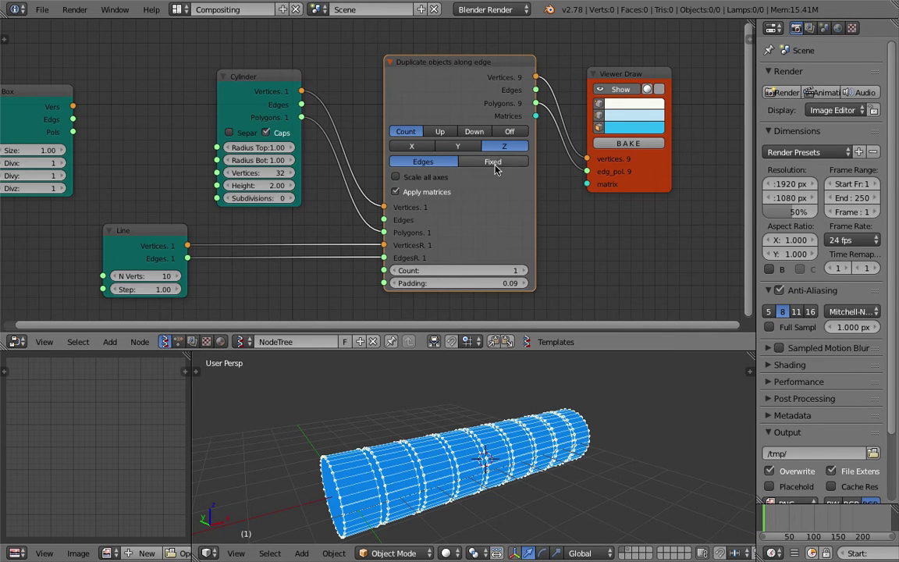
- Compare the cylinders with Apply matrices disabled and enabled, shifting Viewer Draw away from the duplication node
{"action": "scroll", "coordinate": [495, 170], "scroll_direction": "down", "scroll_amount": 1}
{"action": "left_click", "coordinate": [397, 204]}
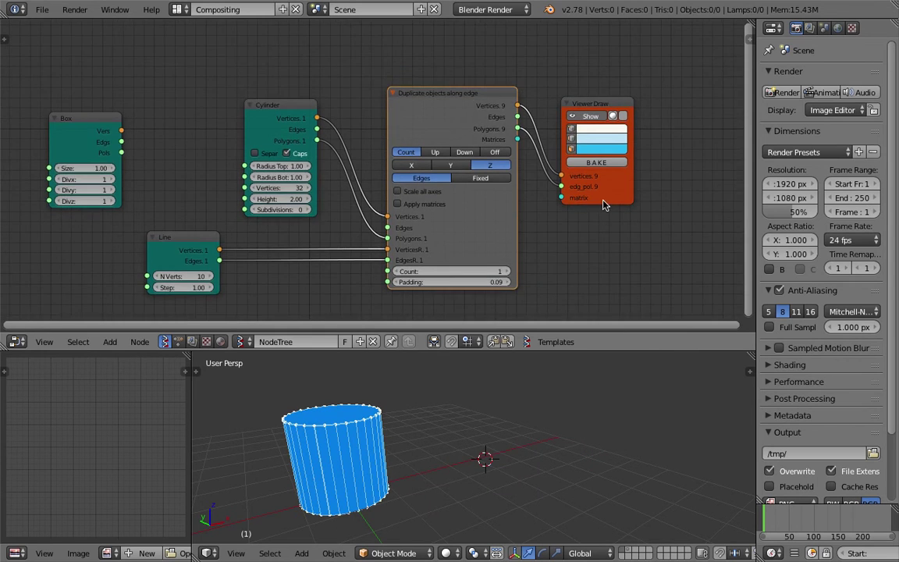
{"action": "scroll", "coordinate": [603, 200], "scroll_direction": "up", "scroll_amount": 2}
{"action": "left_click_drag", "start_coordinate": [645, 200], "coordinate": [661, 200]}
{"action": "scroll", "coordinate": [593, 220], "scroll_direction": "down", "scroll_amount": 1}
{"action": "scroll", "coordinate": [531, 224], "scroll_direction": "down", "scroll_amount": 1}
{"action": "scroll", "coordinate": [459, 218], "scroll_direction": "up", "scroll_amount": 1}
{"action": "middle_click_drag", "start_coordinate": [457, 220], "coordinate": [459, 209]}
{"action": "left_click", "coordinate": [446, 201]}
{"action": "left_click", "coordinate": [445, 200]}
{"action": "left_click", "coordinate": [446, 201]}
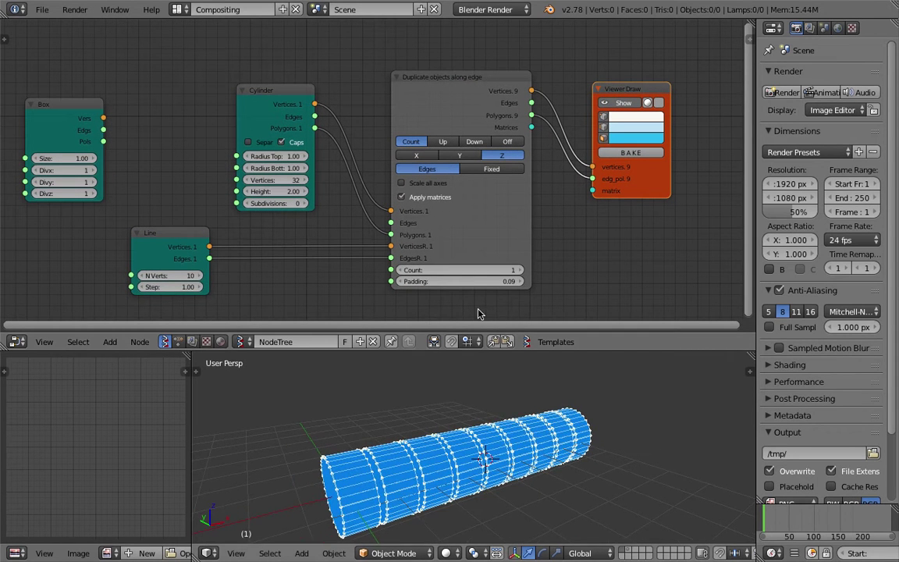
- Try the orientation axes again on the duplicated cylinders and settle on Y with Edges scaling
{"action": "left_click", "coordinate": [441, 157]}
{"action": "left_click", "coordinate": [511, 153]}
{"action": "left_click", "coordinate": [429, 154]}
{"action": "left_click", "coordinate": [453, 155]}
{"action": "left_click", "coordinate": [500, 148]}
{"action": "left_click", "coordinate": [486, 167]}
{"action": "left_click", "coordinate": [454, 168]}
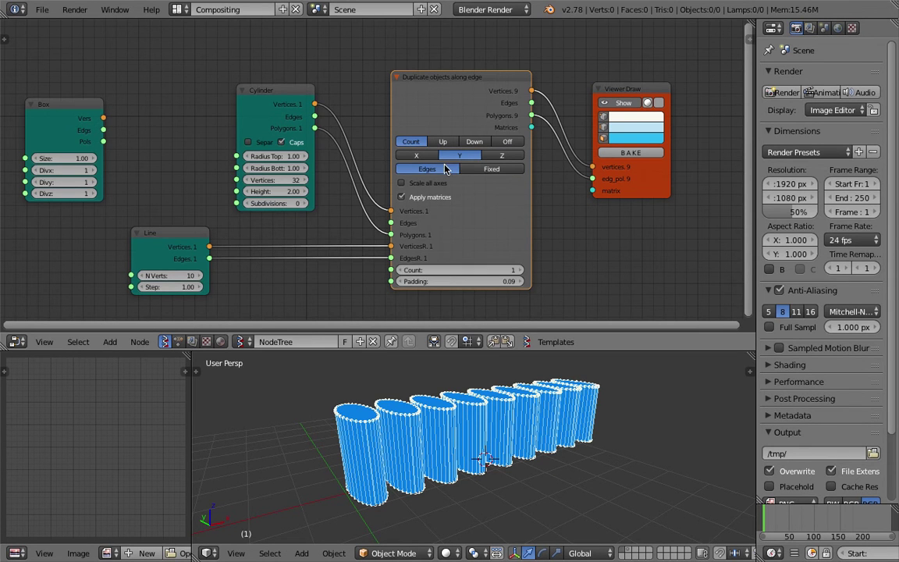
{"action": "middle_click_drag", "start_coordinate": [477, 422], "coordinate": [426, 391]}
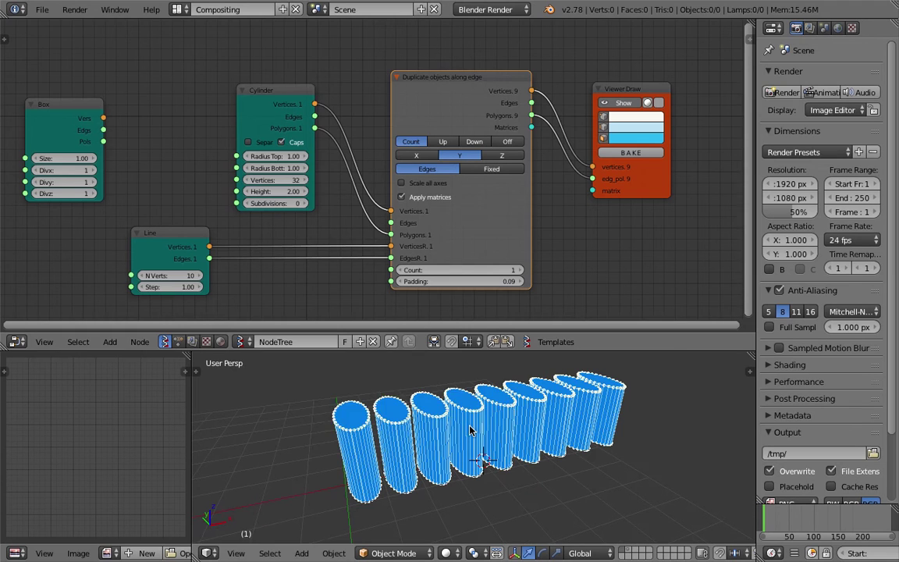
- Delete the Cylinder node and connect the Box's Vers and Pols to the duplication node's Vertices and Polygons
{"action": "left_click", "coordinate": [287, 92]}
{"action": "key", "text": "x"}
{"action": "left_click_drag", "start_coordinate": [82, 108], "coordinate": [389, 235]}
{"action": "key", "text": "ctrl+s"}
{"action": "left_click", "coordinate": [243, 121]}
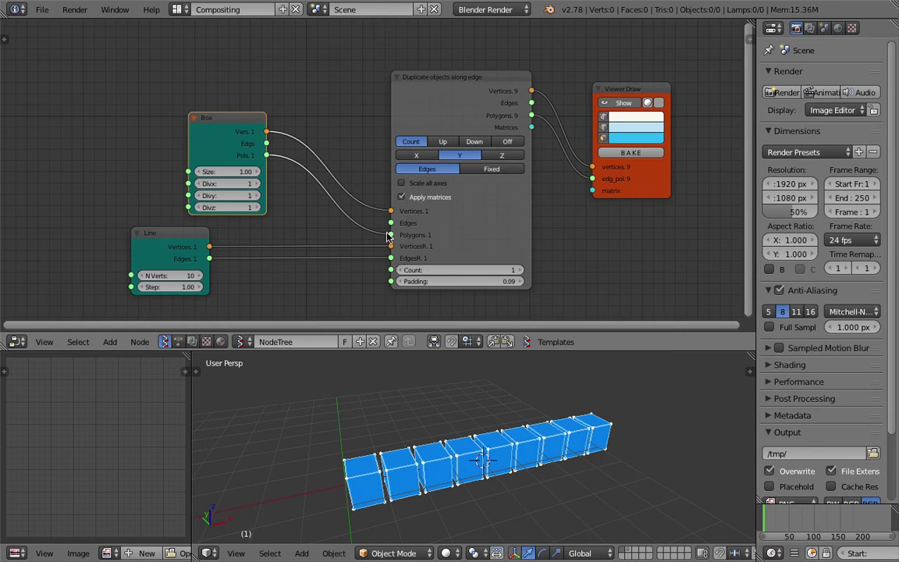
- Place the Box node above Line, leaving free space between it and the duplication node
{"action": "left_click_drag", "start_coordinate": [225, 123], "coordinate": [262, 136]}
{"action": "middle_click_drag", "start_coordinate": [407, 451], "coordinate": [444, 418]}
{"action": "left_click_drag", "start_coordinate": [260, 130], "coordinate": [221, 131]}
{"action": "middle_click_drag", "start_coordinate": [469, 457], "coordinate": [376, 467]}
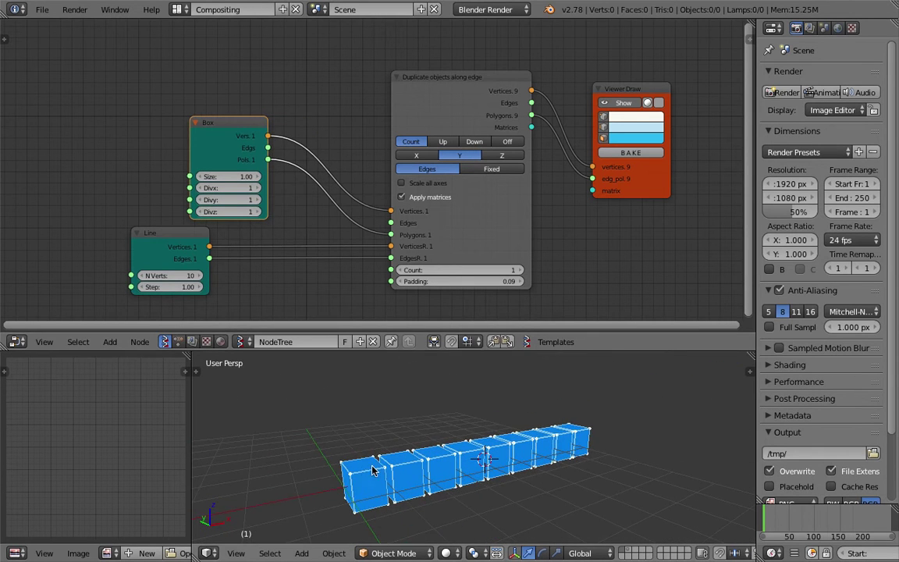
{"action": "left_click_drag", "start_coordinate": [223, 123], "coordinate": [159, 112]}
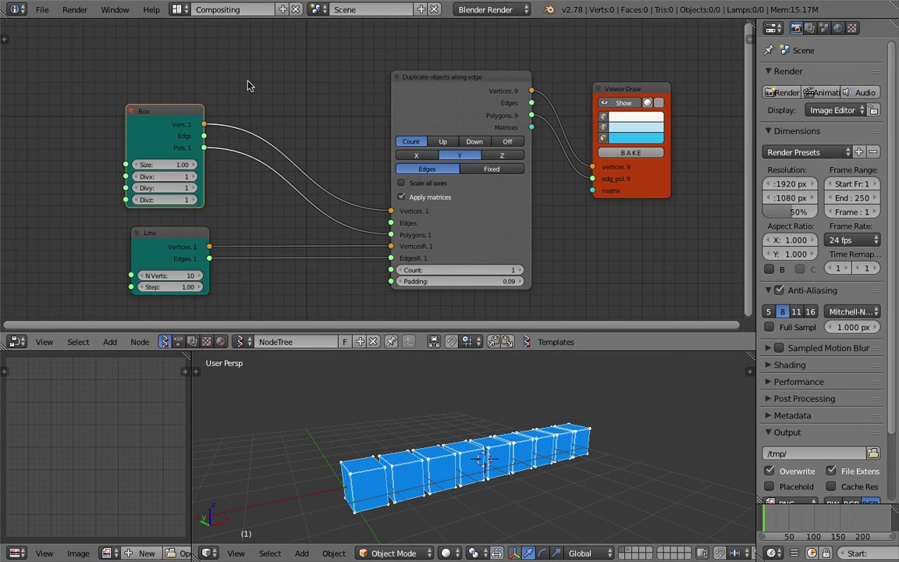
- Add a Matrix Apply node and feed the Box's Vers into its Vectors input
{"action": "key", "text": "space"}
{"action": "key", "text": "Down"}
{"action": "key", "text": "Up"}
{"action": "key", "text": "Return"}
{"action": "left_click", "coordinate": [238, 69]}
{"action": "left_click_drag", "start_coordinate": [205, 124], "coordinate": [197, 92]}
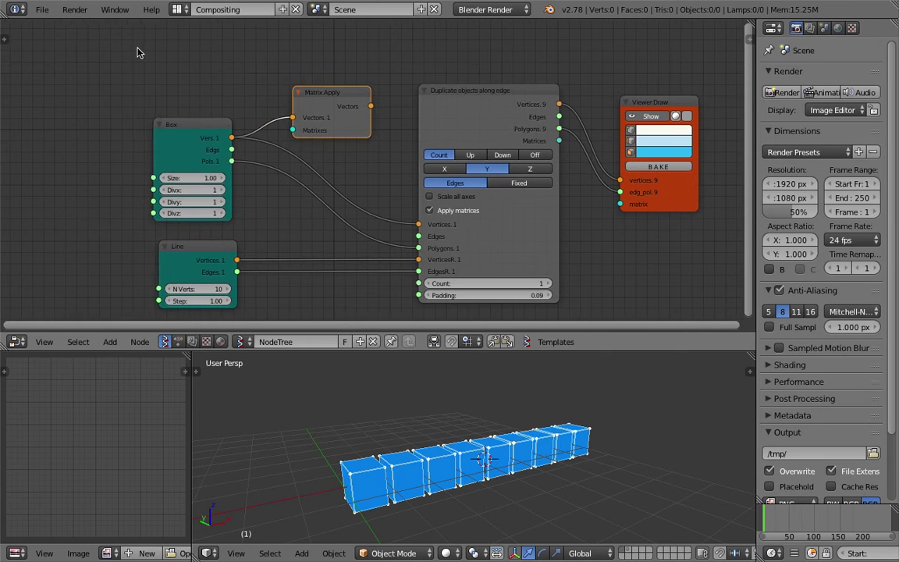
- Add a Matrix in node, link it to Matrix Apply's Matrixes, and send the resulting Vectors to the duplication node's Vertices
{"action": "key", "text": "space"}
{"action": "type", "text": "matrix i"}
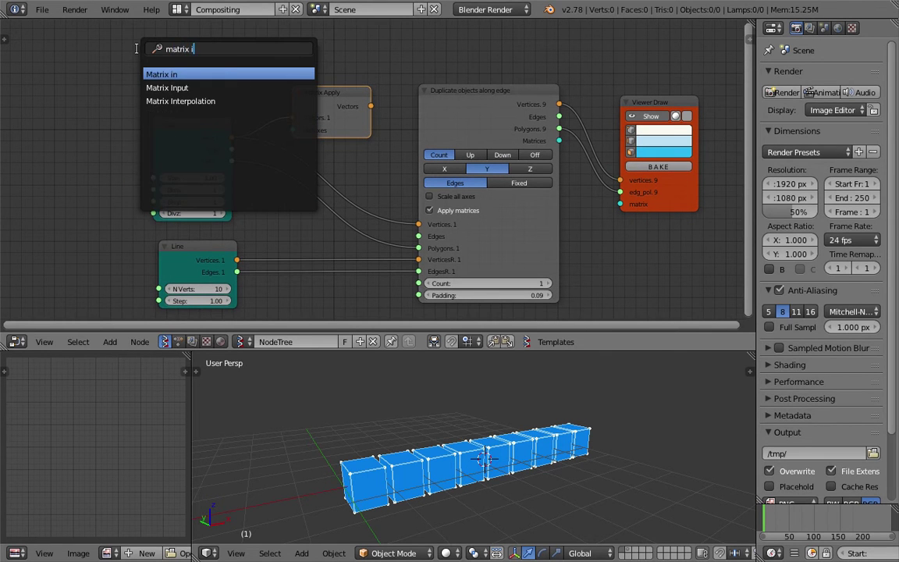
{"action": "key", "text": "Return"}
{"action": "left_click", "coordinate": [140, 39]}
{"action": "left_click_drag", "start_coordinate": [217, 54], "coordinate": [424, 224]}
- Add a Vector in node and connect its Vectors output to the Scale input of Matrix in
{"action": "key", "text": "shift+a"}
{"action": "left_click", "coordinate": [55, 81]}
{"action": "type", "text": "vec"}
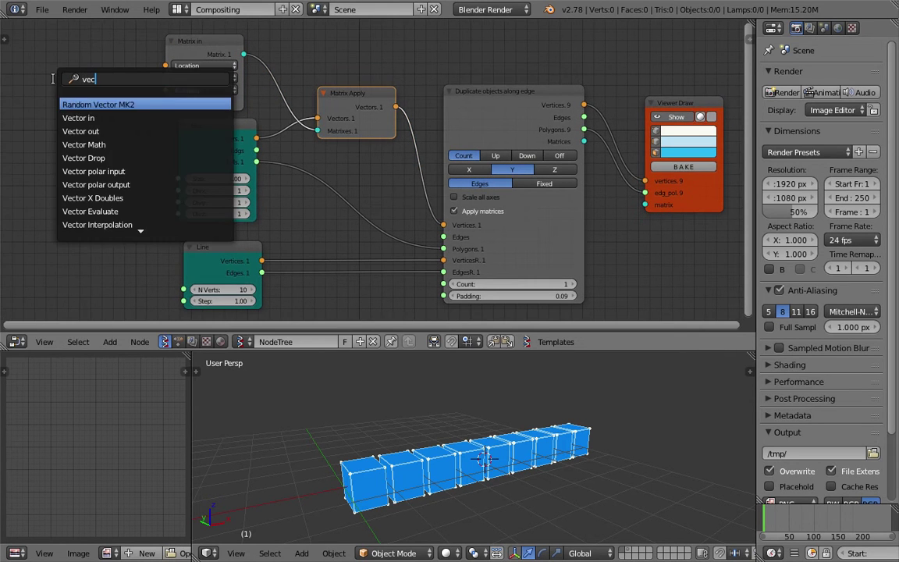
{"action": "left_click", "coordinate": [68, 116]}
{"action": "left_click", "coordinate": [68, 91]}
{"action": "left_click_drag", "start_coordinate": [120, 107], "coordinate": [166, 78]}
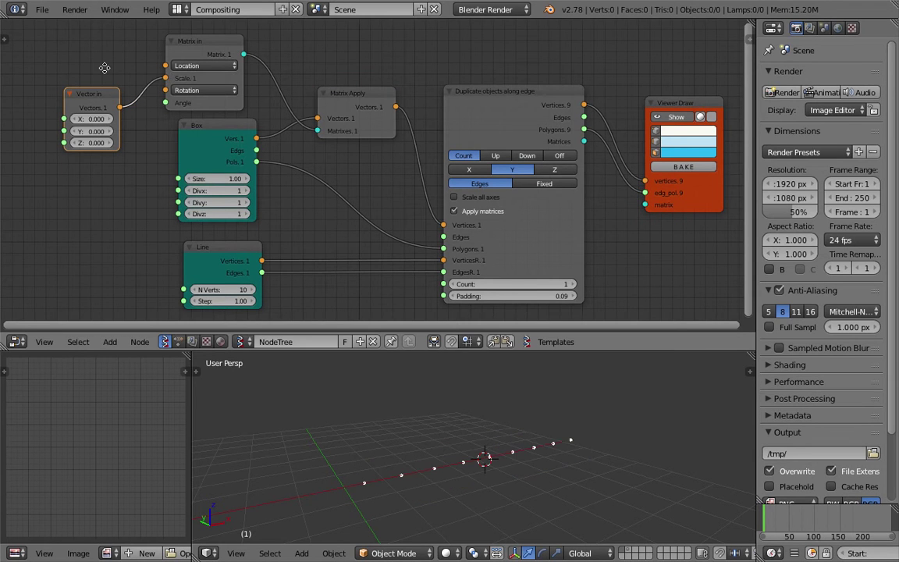
- Set the Vector in scale to X 1, Y 1 and Z 0.25 to flatten the boxes
{"action": "middle_click_drag", "start_coordinate": [105, 68], "coordinate": [137, 69]}
{"action": "key", "text": "ctrl+s"}
{"action": "left_click", "coordinate": [136, 71]}
{"action": "left_click_drag", "start_coordinate": [118, 120], "coordinate": [128, 157]}
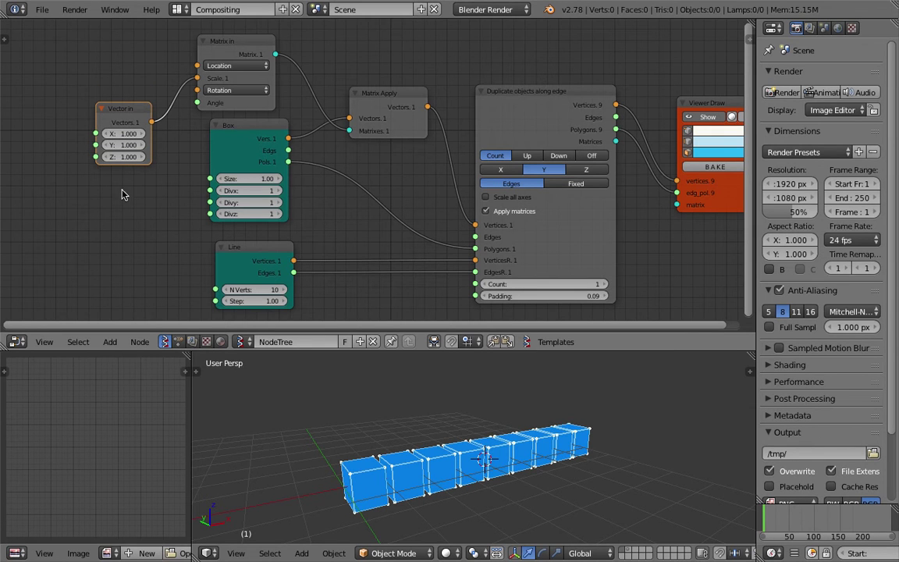
{"action": "left_click_drag", "start_coordinate": [128, 158], "coordinate": [107, 157]}
{"action": "middle_click_drag", "start_coordinate": [459, 462], "coordinate": [567, 411]}
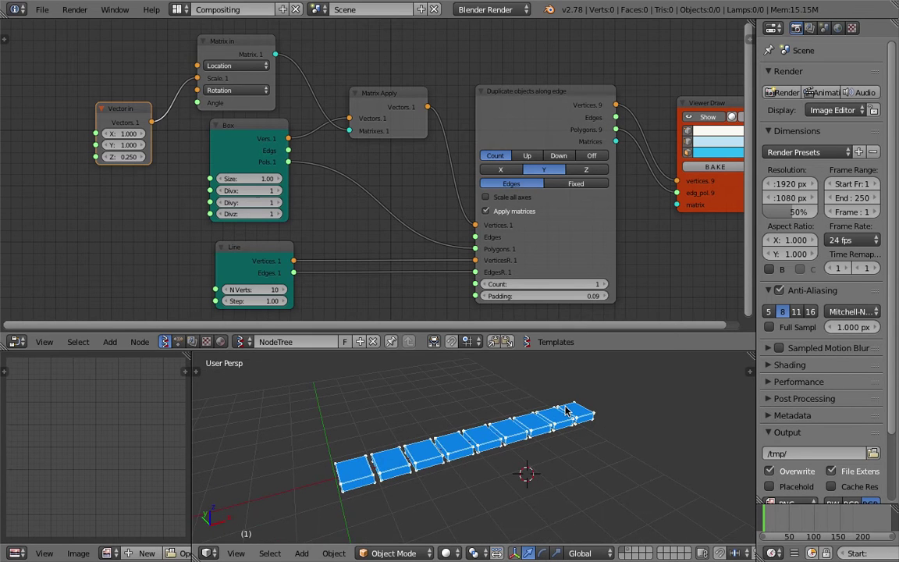
- Enlarge the 3D viewport and set the Line's N Verts to 16
{"action": "left_click_drag", "start_coordinate": [586, 351], "coordinate": [585, 309]}
{"action": "middle_click_drag", "start_coordinate": [549, 413], "coordinate": [535, 447]}
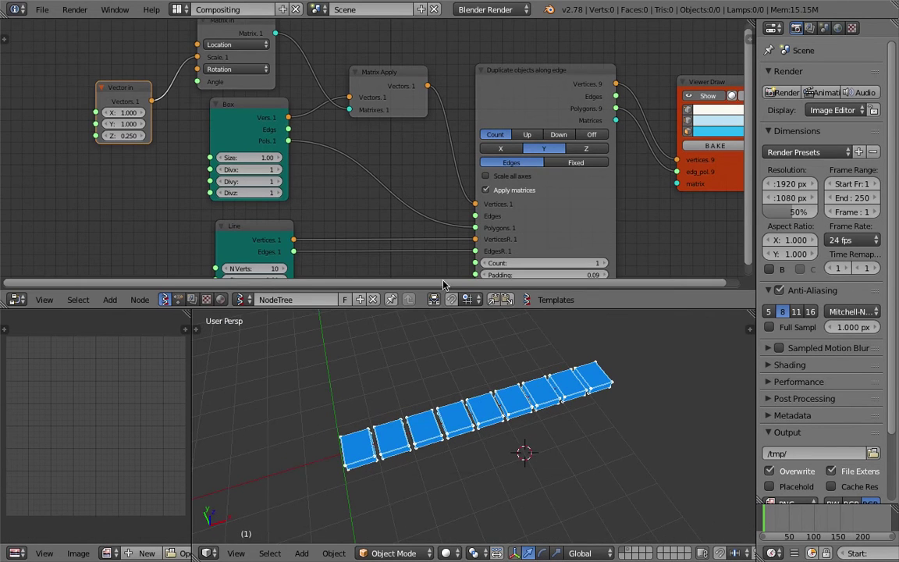
{"action": "scroll", "coordinate": [393, 259], "scroll_direction": "down", "scroll_amount": 2}
{"action": "middle_click_drag", "start_coordinate": [393, 259], "coordinate": [392, 234]}
{"action": "key", "text": "ctrl+s"}
{"action": "left_click", "coordinate": [345, 184]}
{"action": "middle_click_drag", "start_coordinate": [298, 226], "coordinate": [297, 247]}
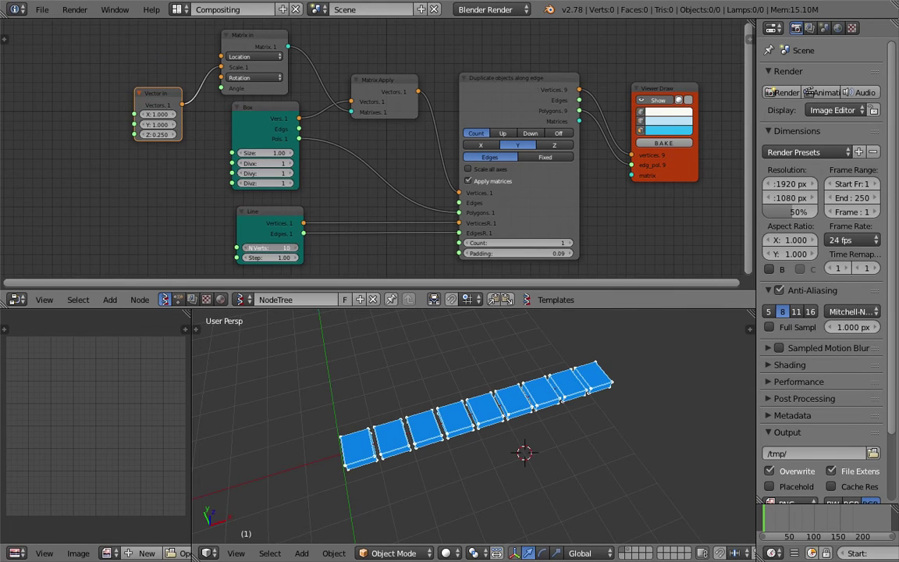
{"action": "left_click", "coordinate": [297, 246]}
{"action": "left_click", "coordinate": [297, 246]}
{"action": "left_click", "coordinate": [296, 246]}
{"action": "left_click", "coordinate": [297, 246]}
{"action": "left_click", "coordinate": [296, 246]}
{"action": "left_click", "coordinate": [297, 246]}
{"action": "middle_click_drag", "start_coordinate": [551, 456], "coordinate": [511, 449]}
{"action": "middle_click_drag", "start_coordinate": [380, 208], "coordinate": [366, 161]}
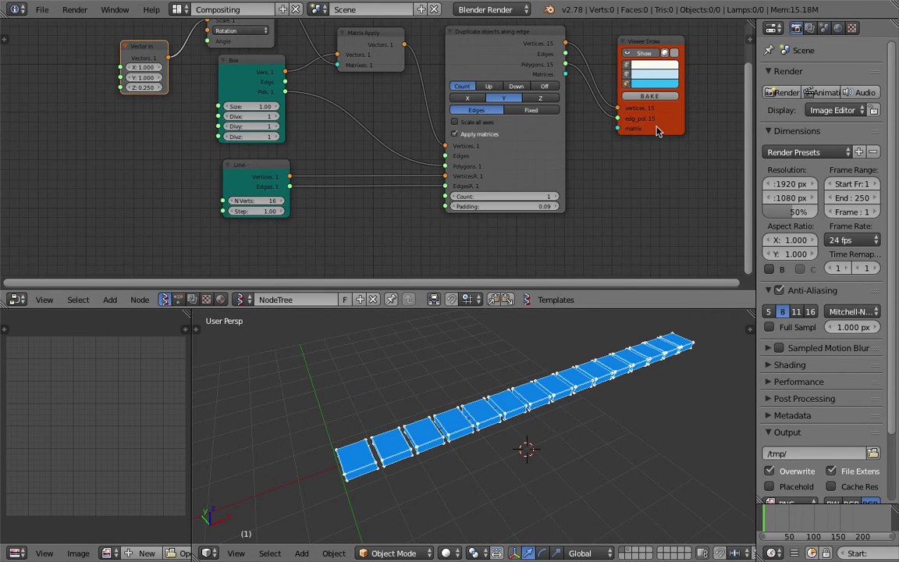
- Give the node editor more height and move Viewer Draw and Line further away from the duplication node
{"action": "left_click_drag", "start_coordinate": [559, 291], "coordinate": [515, 369]}
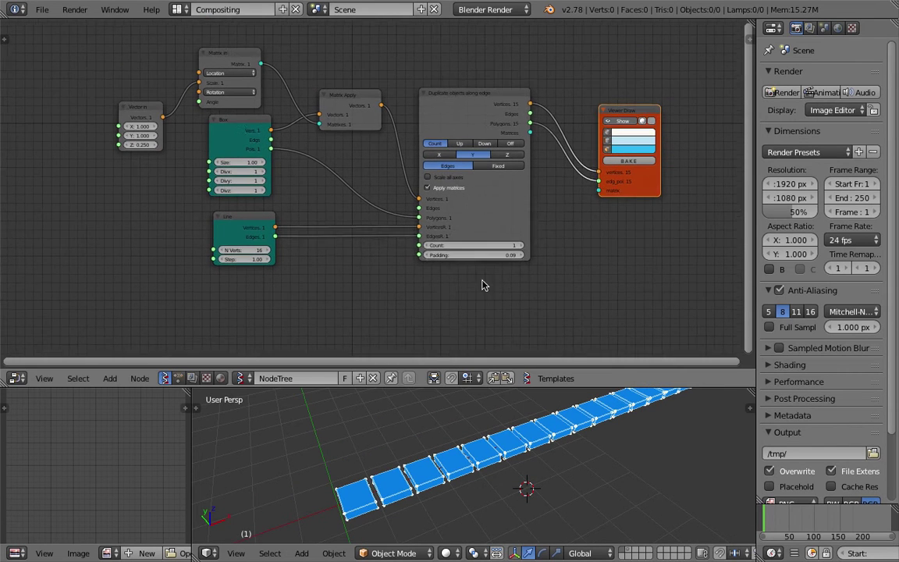
{"action": "left_click_drag", "start_coordinate": [417, 112], "coordinate": [414, 104]}
{"action": "key", "text": "ctrl+s"}
{"action": "left_click", "coordinate": [638, 92]}
{"action": "mouse_move", "coordinate": [255, 211]}
{"action": "left_mouse_down"}
{"action": "mouse_move", "coordinate": [243, 219]}
{"action": "mouse_move", "coordinate": [230, 213]}
{"action": "mouse_move", "coordinate": [273, 202]}
{"action": "mouse_move", "coordinate": [162, 226]}
{"action": "left_mouse_up"}
{"action": "middle_click_drag", "start_coordinate": [218, 198], "coordinate": [249, 183]}
{"action": "middle_click_drag", "start_coordinate": [417, 333], "coordinate": [337, 318]}
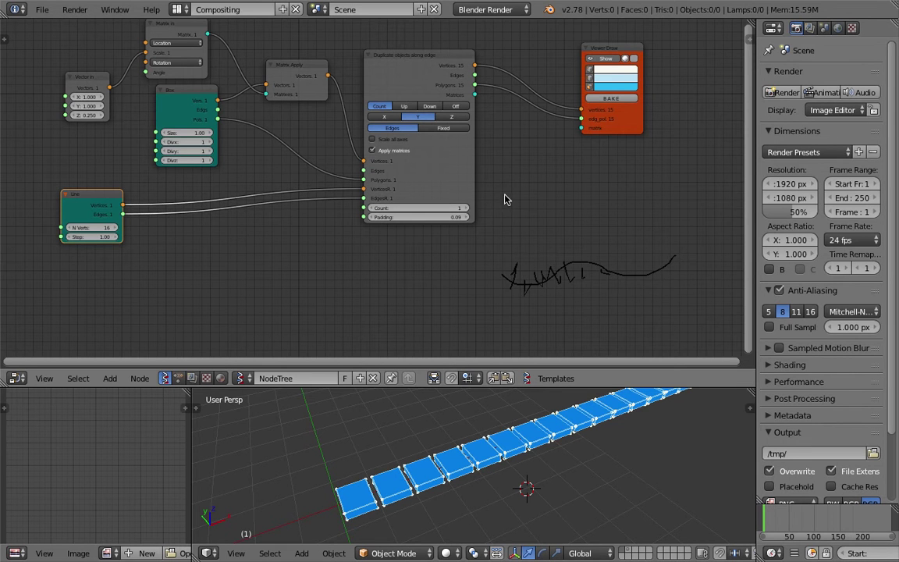
{"action": "mouse_move", "coordinate": [560, 223]}
{"action": "middle_mouse_down"}
{"action": "mouse_move", "coordinate": [545, 225]}
{"action": "mouse_move", "coordinate": [564, 246]}
{"action": "mouse_move", "coordinate": [629, 233]}
{"action": "mouse_move", "coordinate": [568, 232]}
{"action": "middle_mouse_up"}
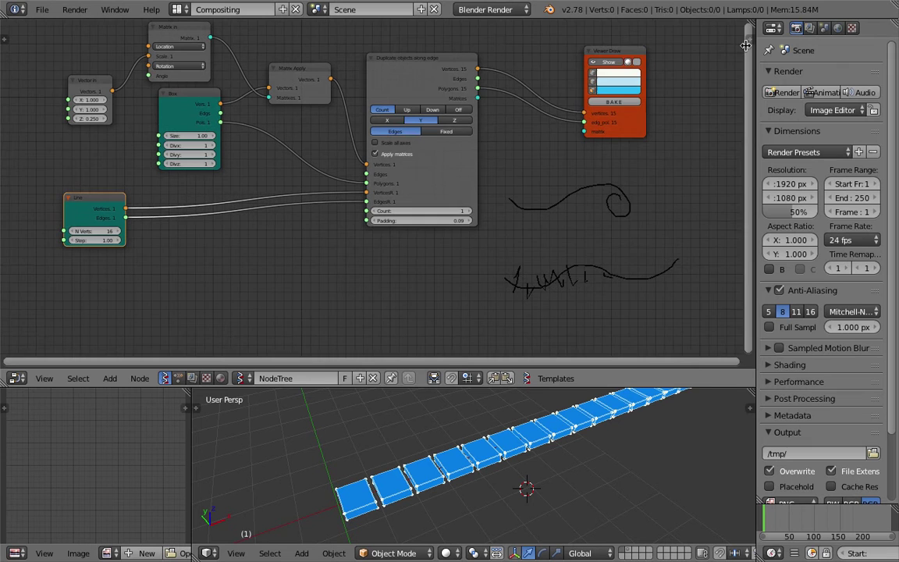
- Delete the grease pencil layer to clear the sketches from the node tree, and close the properties sidebar
{"action": "left_click", "coordinate": [750, 38]}
{"action": "left_click", "coordinate": [730, 275]}
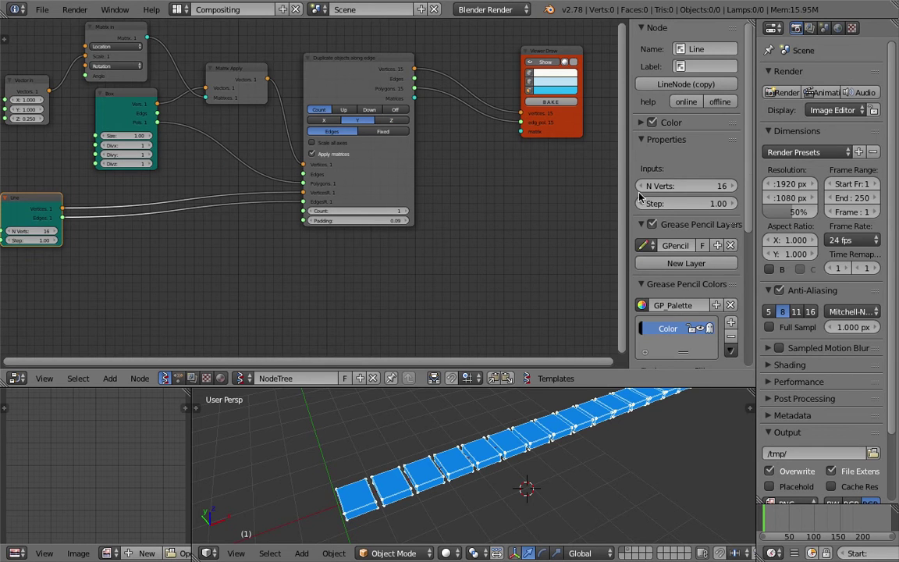
{"action": "left_click_drag", "start_coordinate": [630, 188], "coordinate": [734, 188]}
- Move the duplication node toward Viewer Draw and reposition Line to free up space between them
{"action": "middle_click_drag", "start_coordinate": [569, 213], "coordinate": [650, 262]}
{"action": "left_click_drag", "start_coordinate": [574, 231], "coordinate": [608, 238]}
{"action": "key", "text": "ctrl+s"}
{"action": "left_click", "coordinate": [598, 231]}
{"action": "middle_click_drag", "start_coordinate": [436, 234], "coordinate": [449, 231]}
{"action": "scroll", "coordinate": [450, 231], "scroll_direction": "up", "scroll_amount": 1}
{"action": "middle_click_drag", "start_coordinate": [505, 459], "coordinate": [434, 454]}
{"action": "key", "text": "ctrl+s"}
{"action": "left_click", "coordinate": [465, 450]}
{"action": "mouse_move", "coordinate": [219, 239]}
{"action": "left_mouse_down"}
{"action": "mouse_move", "coordinate": [246, 254]}
{"action": "mouse_move", "coordinate": [228, 254]}
{"action": "left_mouse_up"}
{"action": "key", "text": "ctrl+s"}
{"action": "left_click", "coordinate": [228, 251]}
{"action": "middle_click_drag", "start_coordinate": [318, 257], "coordinate": [286, 233]}
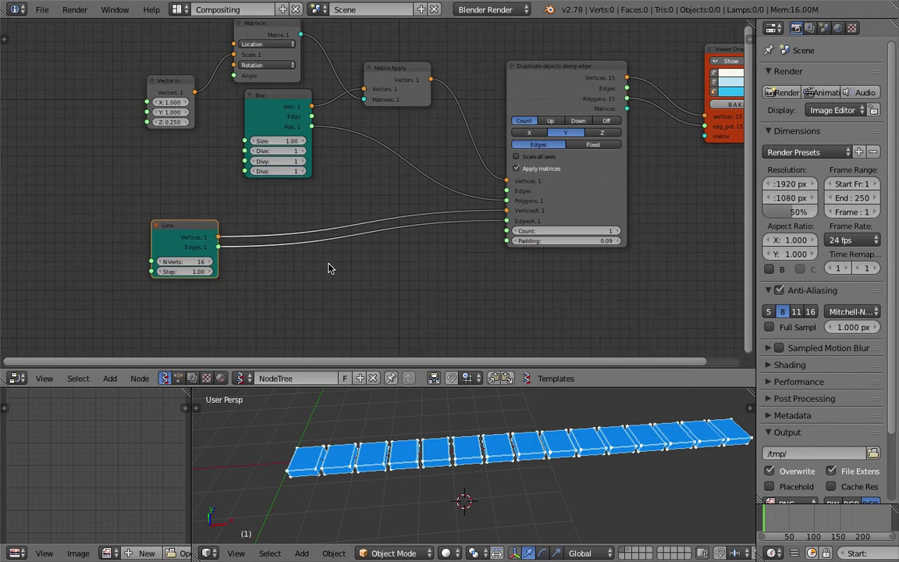
- Try inserting a Math node set to Sine between Line's Vertices and the duplication node's VerticesR
{"action": "key", "text": "shift+a"}
{"action": "left_click", "coordinate": [329, 265]}
{"action": "type", "text": "math"}
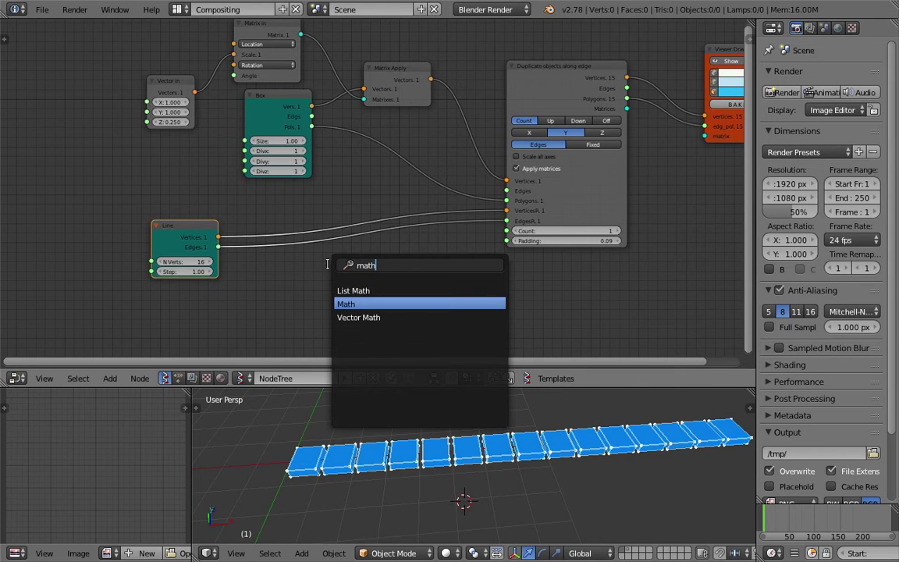
{"action": "key", "text": "Return"}
{"action": "left_click", "coordinate": [331, 200]}
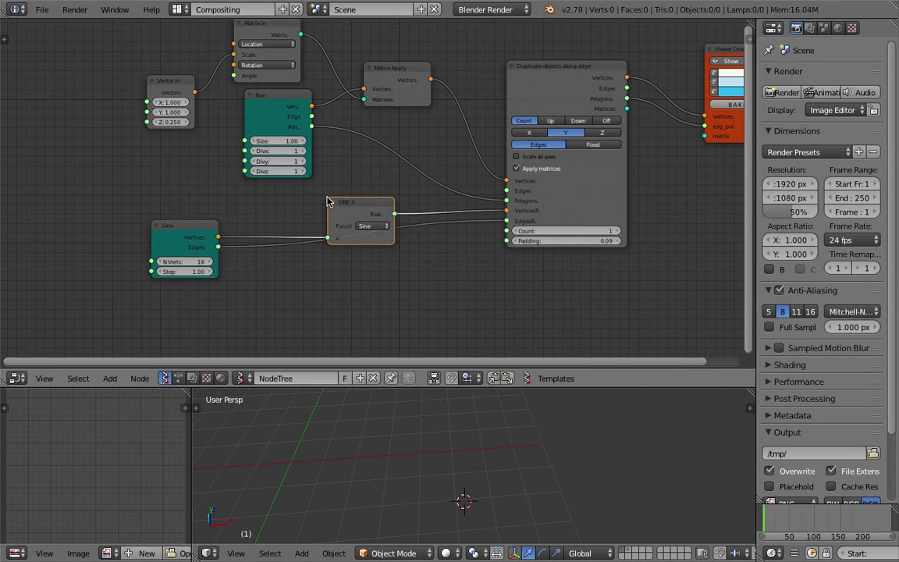
{"action": "scroll", "coordinate": [360, 213], "scroll_direction": "up", "scroll_amount": 1}
{"action": "mouse_move", "coordinate": [362, 214]}
{"action": "left_mouse_down"}
{"action": "mouse_move", "coordinate": [355, 190]}
{"action": "mouse_move", "coordinate": [358, 199]}
{"action": "left_mouse_up"}
{"action": "scroll", "coordinate": [359, 195], "scroll_direction": "up", "scroll_amount": 2}
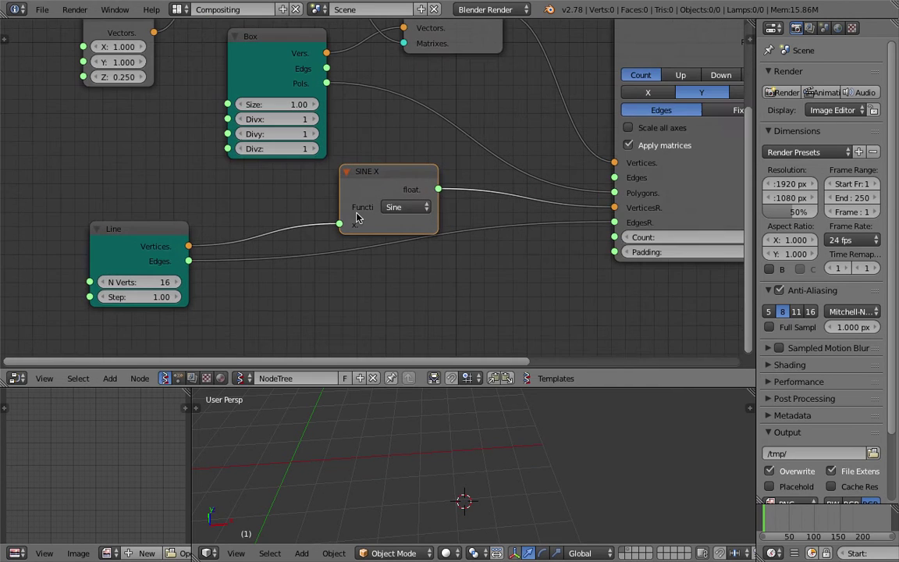
{"action": "left_click_drag", "start_coordinate": [662, 207], "coordinate": [571, 244]}
{"action": "left_click_drag", "start_coordinate": [367, 173], "coordinate": [330, 204]}
{"action": "left_click_drag", "start_coordinate": [165, 236], "coordinate": [172, 255]}
{"action": "mouse_move", "coordinate": [348, 227]}
{"action": "left_mouse_down"}
{"action": "mouse_move", "coordinate": [311, 227]}
{"action": "mouse_move", "coordinate": [334, 224]}
{"action": "left_mouse_up"}
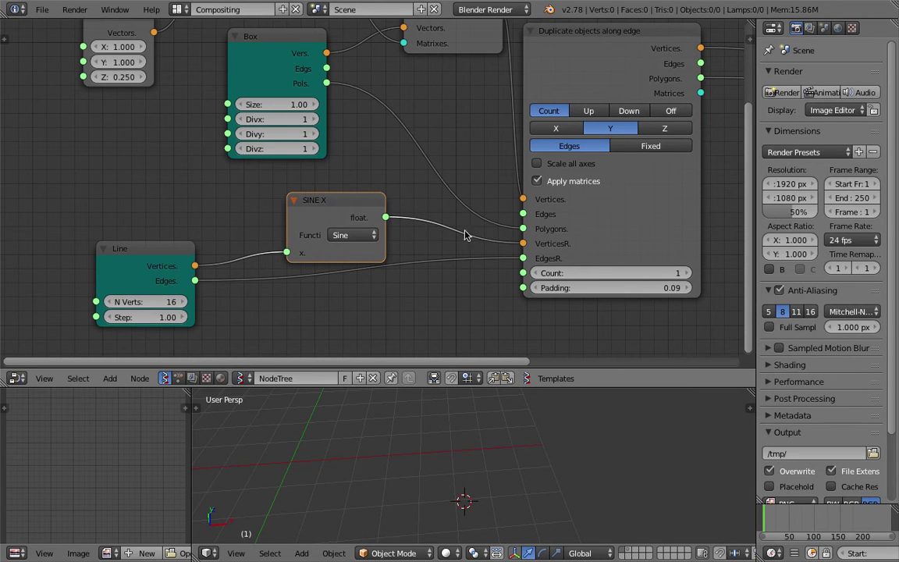
- Spread the Line and duplication nodes apart and delete the Sine math node between them
{"action": "scroll", "coordinate": [464, 235], "scroll_direction": "down", "scroll_amount": 2}
{"action": "left_click_drag", "start_coordinate": [266, 194], "coordinate": [323, 207]}
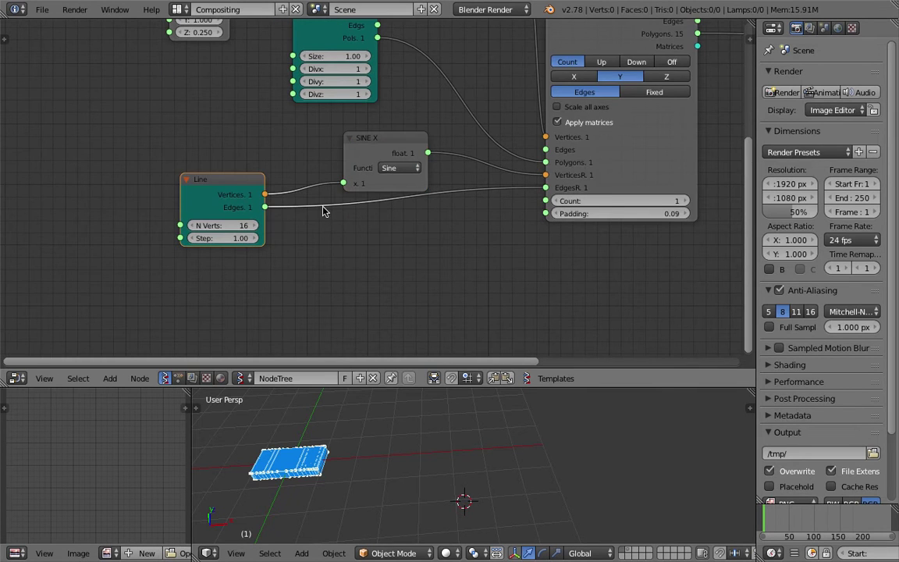
{"action": "left_click_drag", "start_coordinate": [623, 178], "coordinate": [654, 194]}
{"action": "left_click_drag", "start_coordinate": [229, 172], "coordinate": [188, 183]}
{"action": "left_click", "coordinate": [372, 165]}
{"action": "key", "text": "x"}
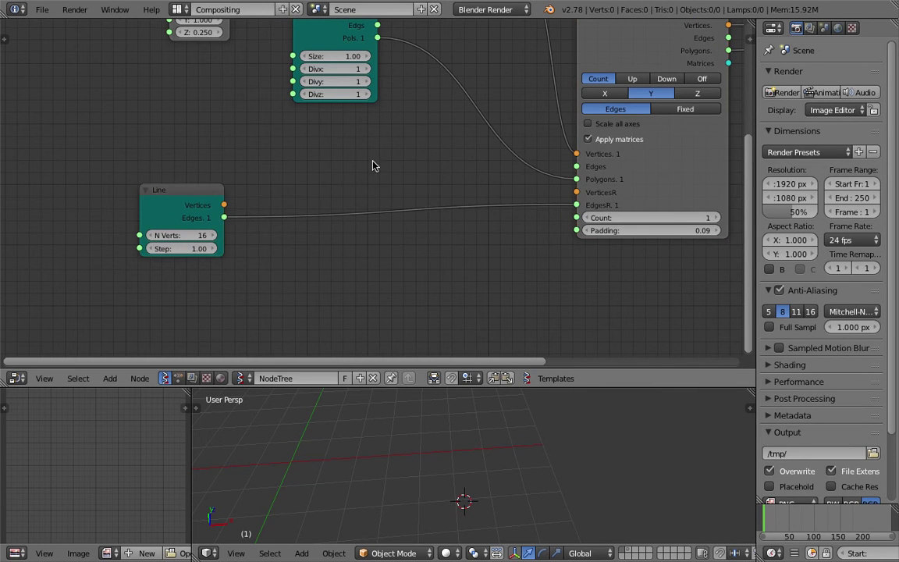
- Add a Vector out node and connect Line's Vertices to its Vectors input
{"action": "key", "text": "space"}
{"action": "type", "text": "vec"}
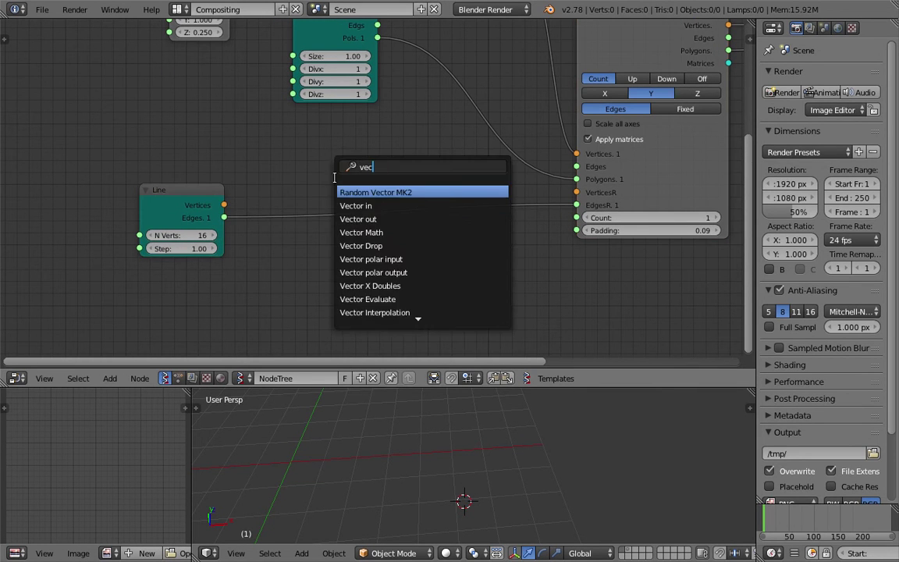
{"action": "left_click", "coordinate": [357, 220]}
{"action": "left_click", "coordinate": [234, 191]}
{"action": "left_click_drag", "start_coordinate": [224, 204], "coordinate": [253, 192]}
{"action": "key", "text": "space"}
{"action": "type", "text": "mas"}
{"action": "key", "text": "Escape"}
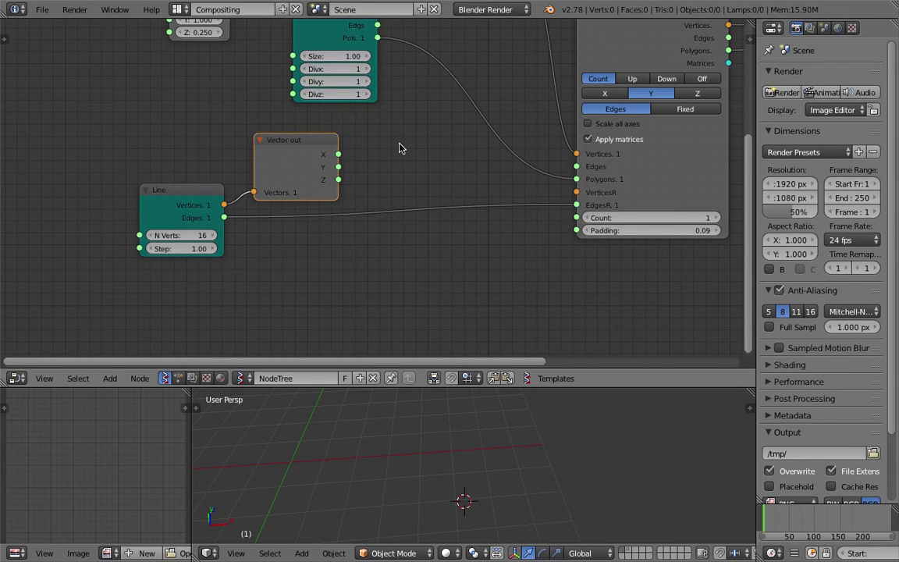
- Add a Vector in node and connect its Vectors output to the duplication node's VerticesR input
{"action": "key", "text": "shift+a"}
{"action": "left_click", "coordinate": [400, 144]}
{"action": "type", "text": "vec"}
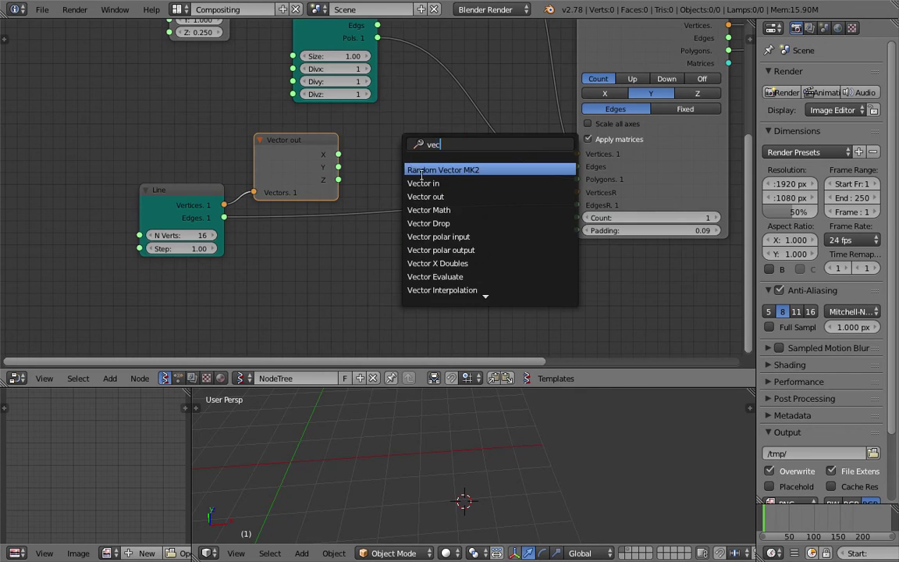
{"action": "left_click", "coordinate": [422, 180]}
{"action": "left_click", "coordinate": [414, 123]}
{"action": "left_click_drag", "start_coordinate": [474, 145], "coordinate": [482, 152]}
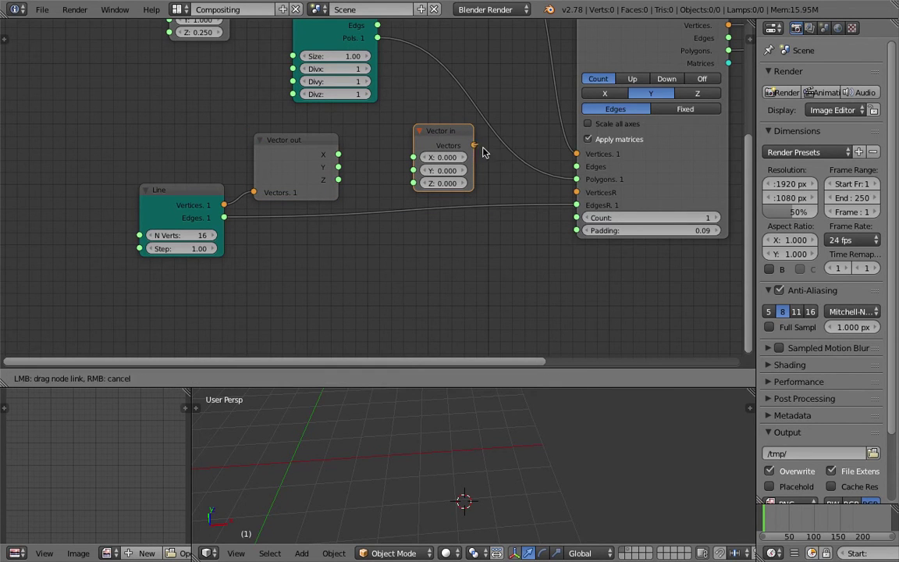
{"action": "left_click_drag", "start_coordinate": [574, 192], "coordinate": [576, 192]}
- Arrange the Vector in and Vector out nodes below the Line links and enlarge the 3D viewport upward
{"action": "left_click_drag", "start_coordinate": [450, 146], "coordinate": [473, 234]}
{"action": "left_click_drag", "start_coordinate": [321, 164], "coordinate": [345, 241]}
{"action": "scroll", "coordinate": [353, 192], "scroll_direction": "up", "scroll_amount": 2}
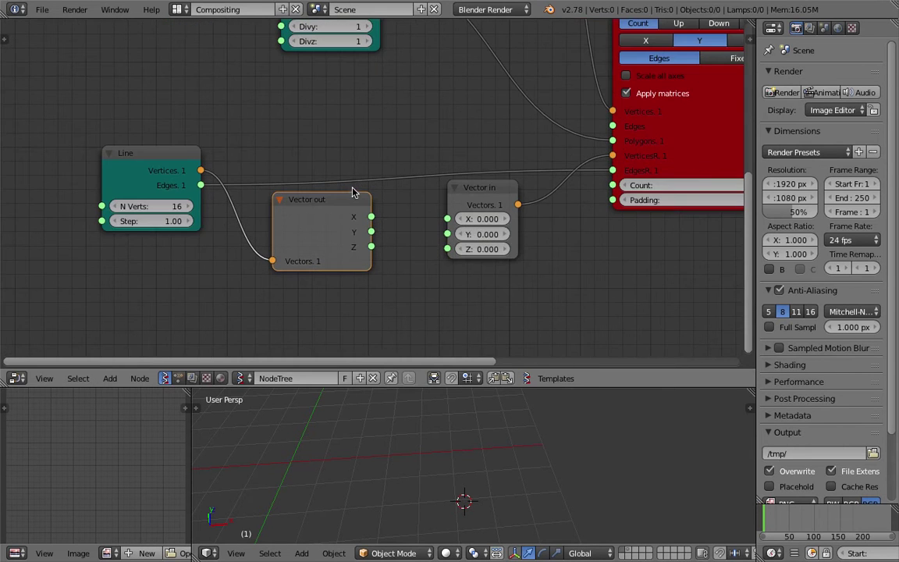
{"action": "middle_click_drag", "start_coordinate": [356, 217], "coordinate": [388, 222]}
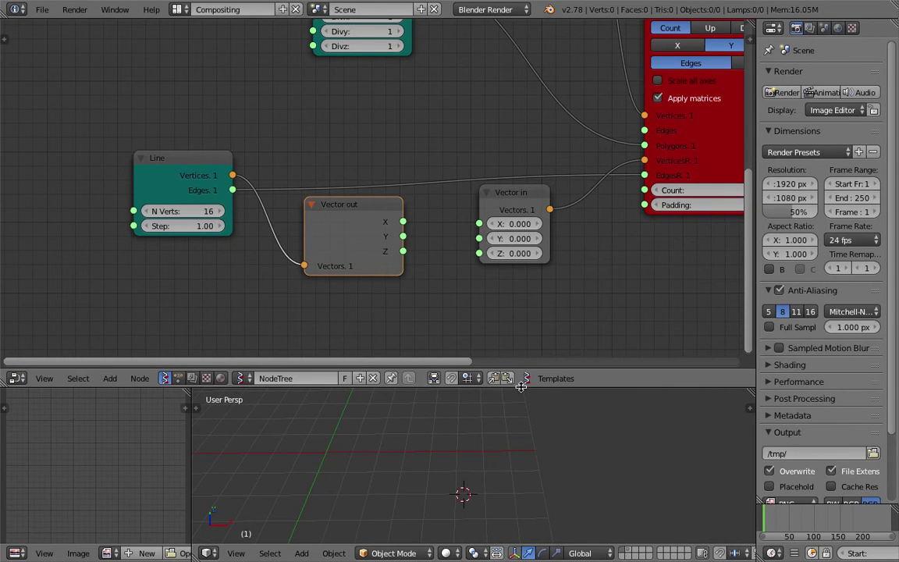
{"action": "left_click_drag", "start_coordinate": [508, 388], "coordinate": [484, 343]}
{"action": "left_click_drag", "start_coordinate": [382, 200], "coordinate": [450, 197]}
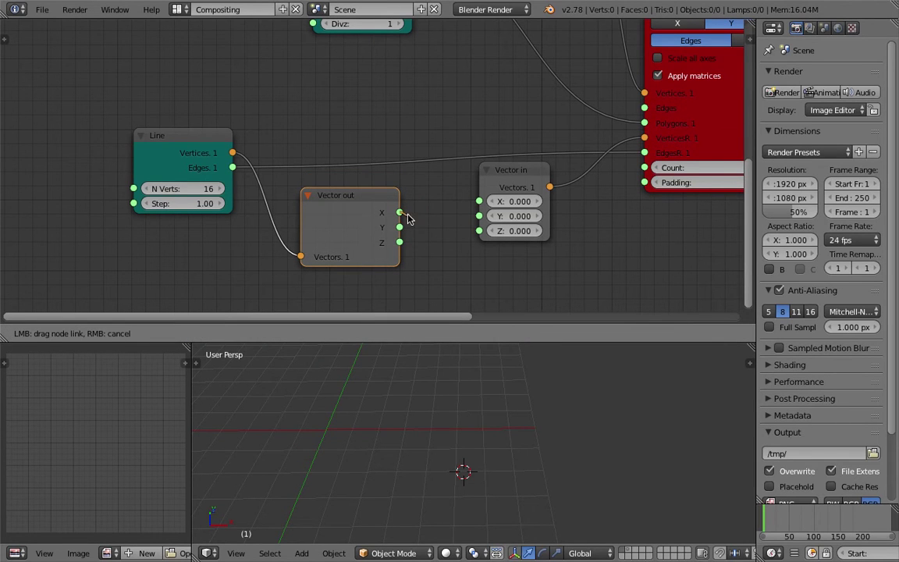
- Connect Vector out's X output to Vector in's X input and save the file
{"action": "left_click_drag", "start_coordinate": [473, 238], "coordinate": [480, 231]}
{"action": "middle_click_drag", "start_coordinate": [401, 449], "coordinate": [445, 475]}
{"action": "key", "text": "ctrl+s"}
{"action": "left_click", "coordinate": [445, 474]}
{"action": "left_click_drag", "start_coordinate": [400, 213], "coordinate": [454, 246]}
{"action": "middle_click_drag", "start_coordinate": [449, 241], "coordinate": [432, 217]}
{"action": "middle_click_drag", "start_coordinate": [441, 464], "coordinate": [492, 476]}
{"action": "middle_click_drag", "start_coordinate": [492, 476], "coordinate": [364, 459], "text": "shift"}
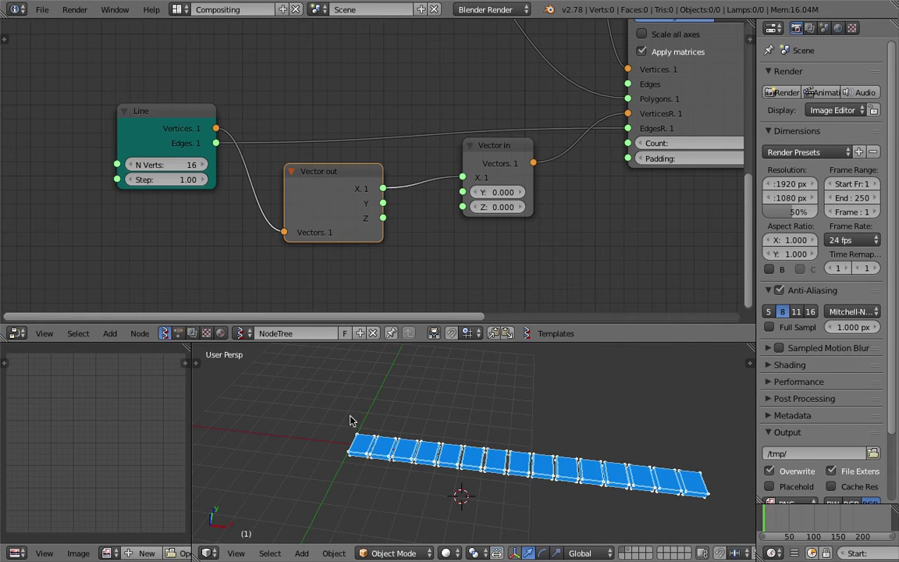
- Spread the Line, Vector out and Vector in nodes farther apart and save the file
{"action": "left_click_drag", "start_coordinate": [352, 193], "coordinate": [303, 211]}
{"action": "left_click_drag", "start_coordinate": [505, 158], "coordinate": [521, 173]}
{"action": "left_click_drag", "start_coordinate": [192, 114], "coordinate": [139, 125]}
{"action": "key", "text": "ctrl+s"}
{"action": "left_click", "coordinate": [139, 126]}
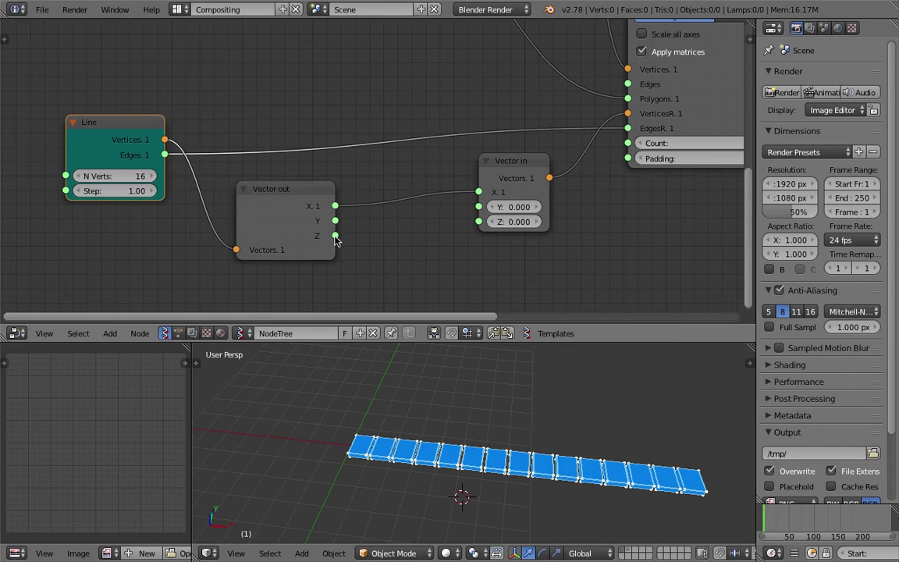
{"action": "left_click_drag", "start_coordinate": [335, 222], "coordinate": [354, 225]}
{"action": "left_click_drag", "start_coordinate": [335, 236], "coordinate": [352, 244]}
{"action": "scroll", "coordinate": [378, 234], "scroll_direction": "down", "scroll_amount": 1}
{"action": "key", "text": "ctrl+s"}
{"action": "left_click", "coordinate": [381, 230]}
{"action": "scroll", "coordinate": [390, 186], "scroll_direction": "up", "scroll_amount": 3}
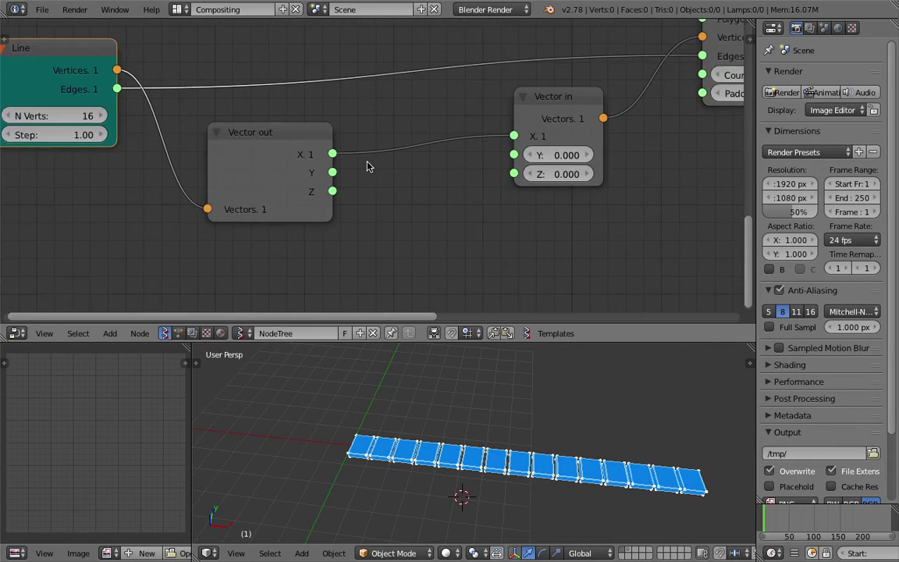
{"action": "left_click_drag", "start_coordinate": [326, 151], "coordinate": [332, 149]}
{"action": "left_click_drag", "start_coordinate": [484, 145], "coordinate": [433, 230]}
{"action": "scroll", "coordinate": [422, 251], "scroll_direction": "down", "scroll_amount": 3}
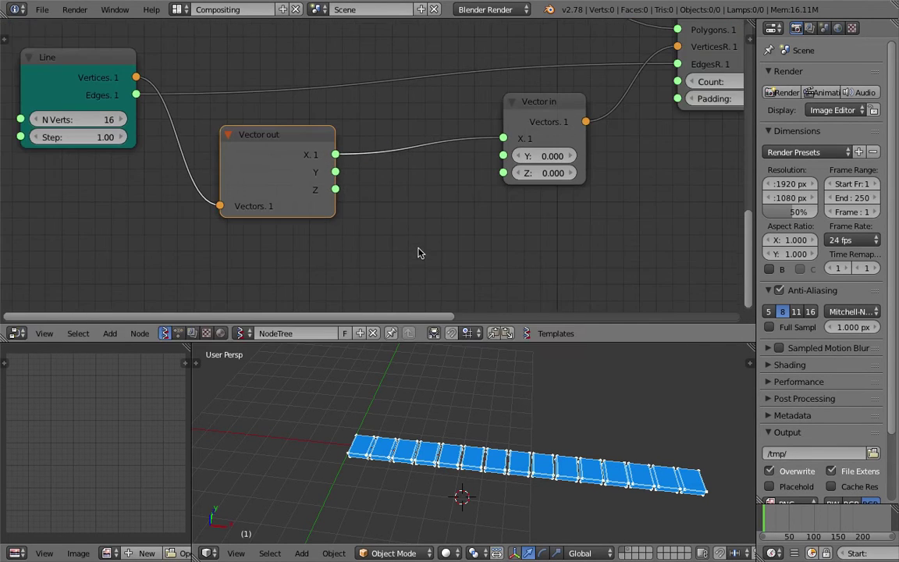
- Add a Math node between the Vector out and Vector in nodes
{"action": "key", "text": "shift+a"}
{"action": "left_click", "coordinate": [418, 240]}
{"action": "type", "text": "math"}
{"action": "key", "text": "Down"}
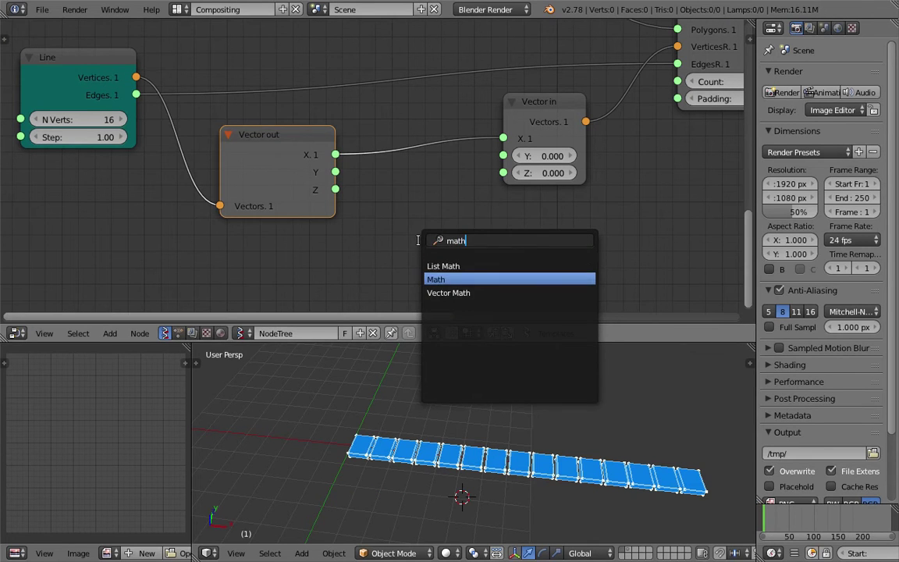
{"action": "key", "text": "Return"}
{"action": "left_click", "coordinate": [362, 184]}
- Feed Vector out's X into the Sine math node and its float output into Vector in's Y, and save the file
{"action": "left_click_drag", "start_coordinate": [339, 159], "coordinate": [368, 250]}
{"action": "left_click_drag", "start_coordinate": [484, 209], "coordinate": [503, 156]}
{"action": "left_click_drag", "start_coordinate": [544, 142], "coordinate": [560, 145]}
{"action": "mouse_move", "coordinate": [478, 426]}
{"action": "middle_mouse_down"}
{"action": "mouse_move", "coordinate": [616, 409]}
{"action": "mouse_move", "coordinate": [435, 446]}
{"action": "mouse_move", "coordinate": [462, 485]}
{"action": "middle_mouse_up"}
{"action": "key", "text": "ctrl+s"}
{"action": "left_click", "coordinate": [515, 434]}
{"action": "middle_click_drag", "start_coordinate": [566, 402], "coordinate": [468, 478]}
{"action": "mouse_move", "coordinate": [647, 459]}
{"action": "middle_mouse_down"}
{"action": "mouse_move", "coordinate": [412, 387]}
{"action": "mouse_move", "coordinate": [526, 366]}
{"action": "mouse_move", "coordinate": [474, 442]}
{"action": "mouse_move", "coordinate": [572, 402]}
{"action": "mouse_move", "coordinate": [416, 407]}
{"action": "mouse_move", "coordinate": [434, 450]}
{"action": "mouse_move", "coordinate": [384, 400]}
{"action": "middle_mouse_up"}
{"action": "scroll", "coordinate": [353, 180], "scroll_direction": "down", "scroll_amount": 3}
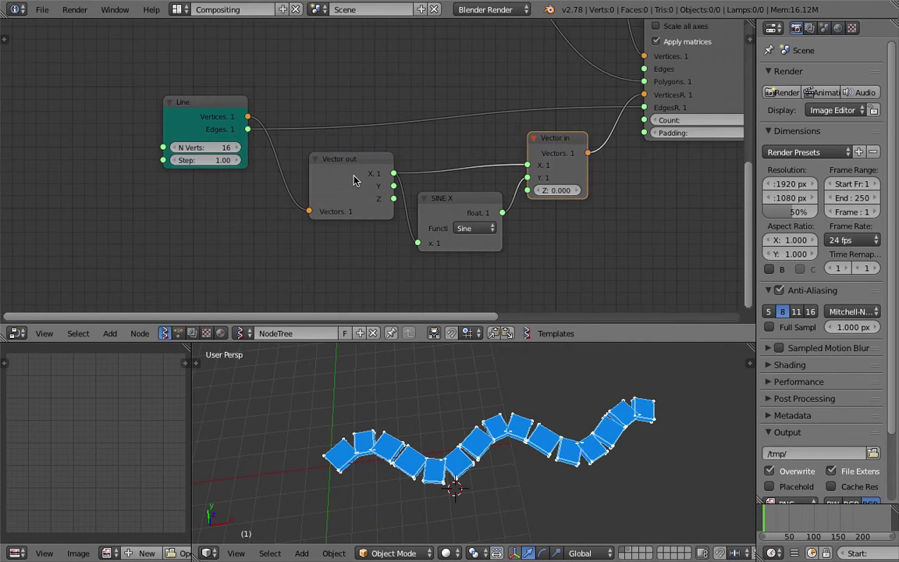
- Move the Vector out node slightly away from the Sine node
{"action": "left_click_drag", "start_coordinate": [353, 180], "coordinate": [331, 172]}
{"action": "middle_click_drag", "start_coordinate": [505, 434], "coordinate": [491, 445]}
{"action": "middle_click_drag", "start_coordinate": [397, 157], "coordinate": [389, 196]}
- Try a different N Verts count on the Line node, return it to 16, and save the file
{"action": "left_click_drag", "start_coordinate": [217, 191], "coordinate": [269, 191]}
{"action": "middle_click_drag", "start_coordinate": [398, 445], "coordinate": [378, 388]}
{"action": "scroll", "coordinate": [492, 418], "scroll_direction": "down", "scroll_amount": 2}
{"action": "mouse_move", "coordinate": [215, 188]}
{"action": "left_mouse_down"}
{"action": "mouse_move", "coordinate": [159, 187]}
{"action": "mouse_move", "coordinate": [200, 188]}
{"action": "left_mouse_up"}
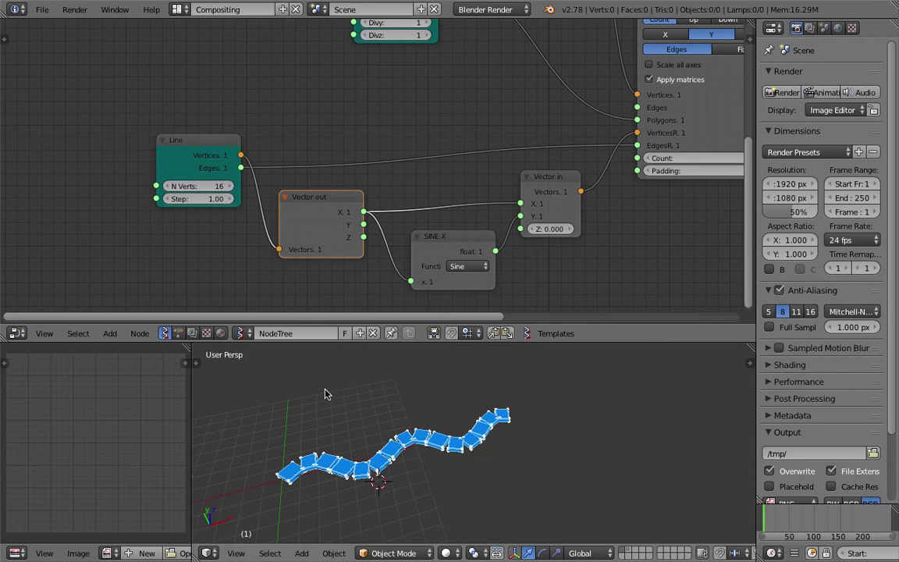
{"action": "middle_click_drag", "start_coordinate": [398, 451], "coordinate": [442, 446]}
{"action": "key", "text": "ctrl+s"}
{"action": "left_click", "coordinate": [442, 445]}
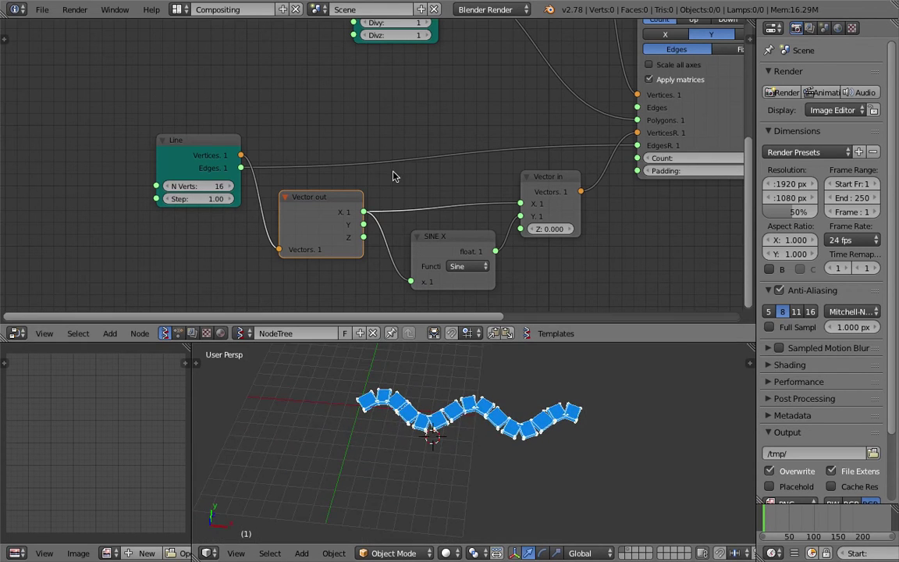
- Move the Line node away from Vector out, set its Step to 1.06, and save the file
{"action": "left_click_drag", "start_coordinate": [236, 142], "coordinate": [184, 122]}
{"action": "left_click_drag", "start_coordinate": [219, 185], "coordinate": [246, 185]}
{"action": "left_click_drag", "start_coordinate": [202, 141], "coordinate": [133, 111]}
{"action": "mouse_move", "coordinate": [132, 168]}
{"action": "left_mouse_down"}
{"action": "mouse_move", "coordinate": [104, 168]}
{"action": "mouse_move", "coordinate": [232, 168]}
{"action": "mouse_move", "coordinate": [131, 169]}
{"action": "left_mouse_up"}
{"action": "key", "text": "ctrl+s"}
{"action": "left_click", "coordinate": [157, 173]}
- Reposition the duplication, Vector out, Sine and Line nodes to open space between Line and Vector out
{"action": "middle_click_drag", "start_coordinate": [540, 68], "coordinate": [400, 157]}
{"action": "left_click_drag", "start_coordinate": [583, 43], "coordinate": [602, 40]}
{"action": "scroll", "coordinate": [568, 57], "scroll_direction": "down", "scroll_amount": 1}
{"action": "middle_click_drag", "start_coordinate": [544, 65], "coordinate": [519, 74]}
{"action": "middle_click_drag", "start_coordinate": [557, 157], "coordinate": [612, 129]}
{"action": "middle_click_drag", "start_coordinate": [248, 185], "coordinate": [333, 146]}
{"action": "middle_click_drag", "start_coordinate": [438, 425], "coordinate": [448, 411]}
{"action": "middle_click_drag", "start_coordinate": [357, 228], "coordinate": [376, 206]}
{"action": "left_click_drag", "start_coordinate": [329, 207], "coordinate": [307, 194]}
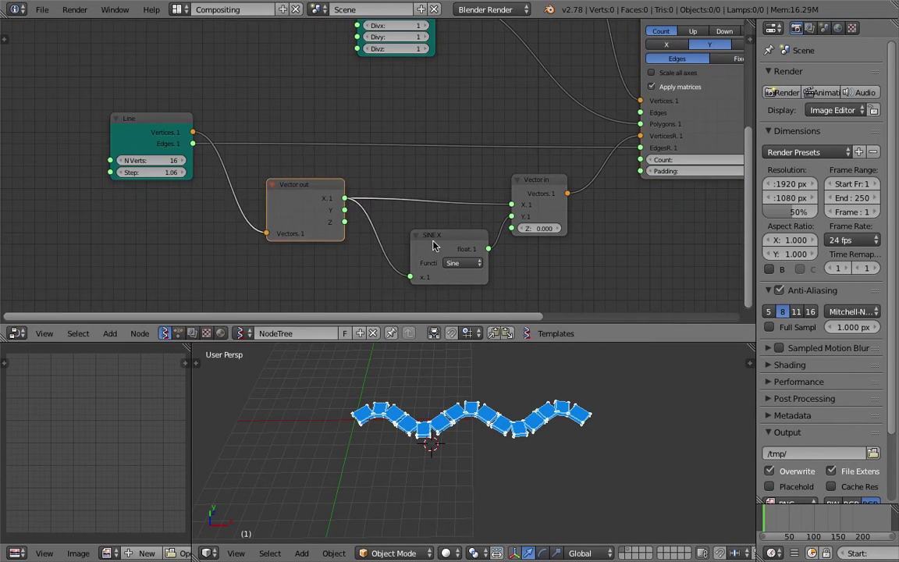
{"action": "left_click_drag", "start_coordinate": [443, 242], "coordinate": [422, 242]}
{"action": "left_click_drag", "start_coordinate": [178, 124], "coordinate": [150, 126]}
{"action": "middle_click_drag", "start_coordinate": [195, 148], "coordinate": [218, 172]}
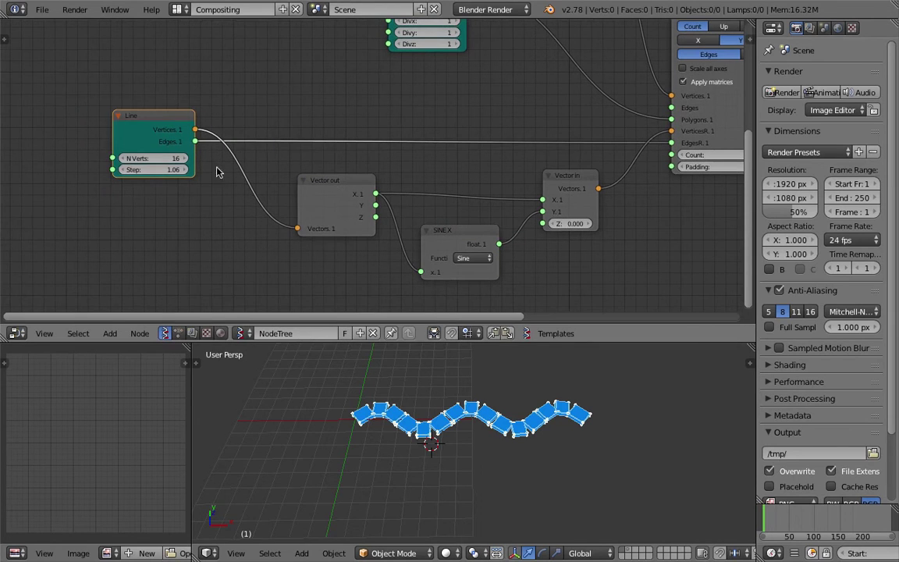
- Insert a Vector Math node on the link between Line's Vertices and Vector out, and set its function to Add
{"action": "key", "text": "shift+a"}
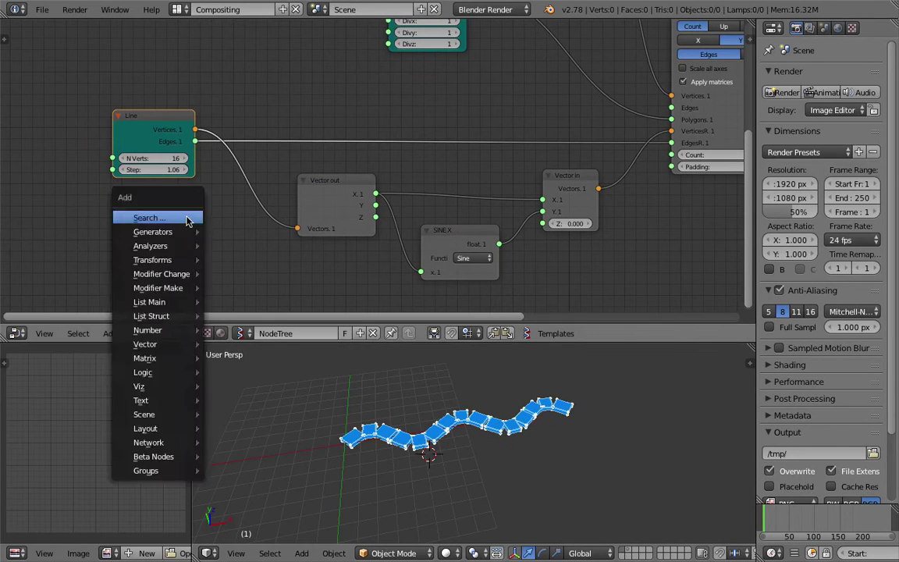
{"action": "left_click", "coordinate": [185, 217]}
{"action": "type", "text": "vec"}
{"action": "left_click", "coordinate": [217, 283]}
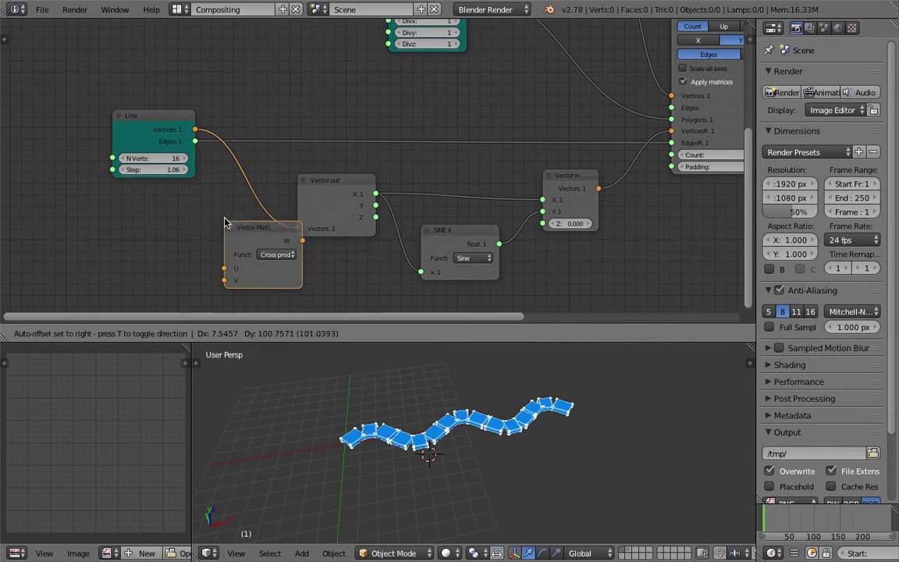
{"action": "left_click", "coordinate": [210, 205]}
{"action": "left_click", "coordinate": [289, 232]}
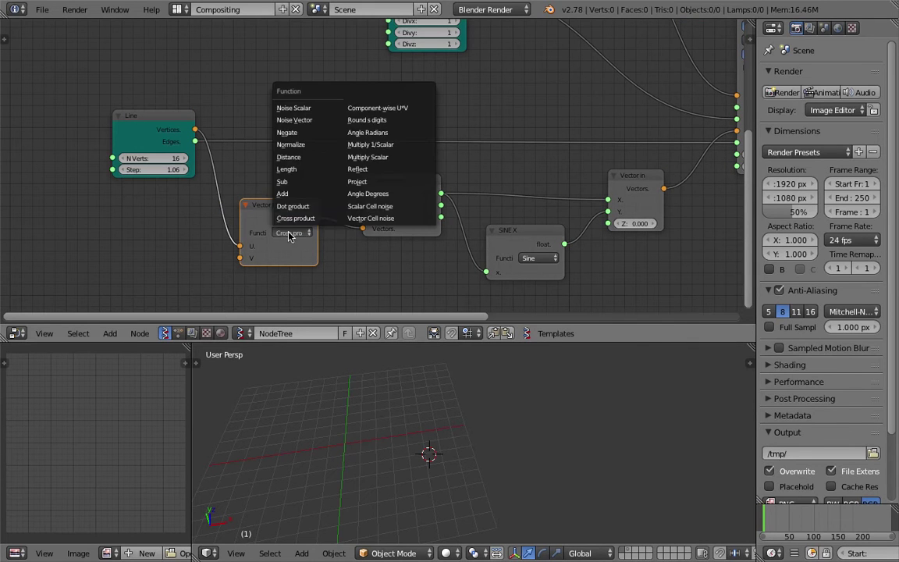
{"action": "left_click", "coordinate": [270, 189]}
- Add a second Vector in node and connect its Vectors output to the Add node's V input
{"action": "key", "text": "shift+a"}
{"action": "left_click", "coordinate": [123, 236]}
{"action": "type", "text": "vec"}
{"action": "key", "text": "Down"}
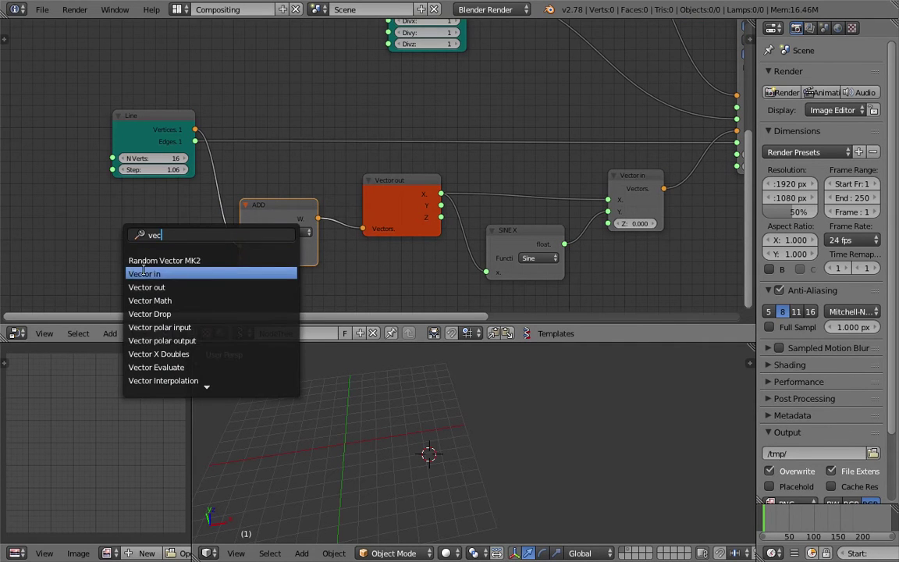
{"action": "key", "text": "Return"}
{"action": "left_click", "coordinate": [184, 279]}
{"action": "left_click_drag", "start_coordinate": [179, 279], "coordinate": [240, 258]}
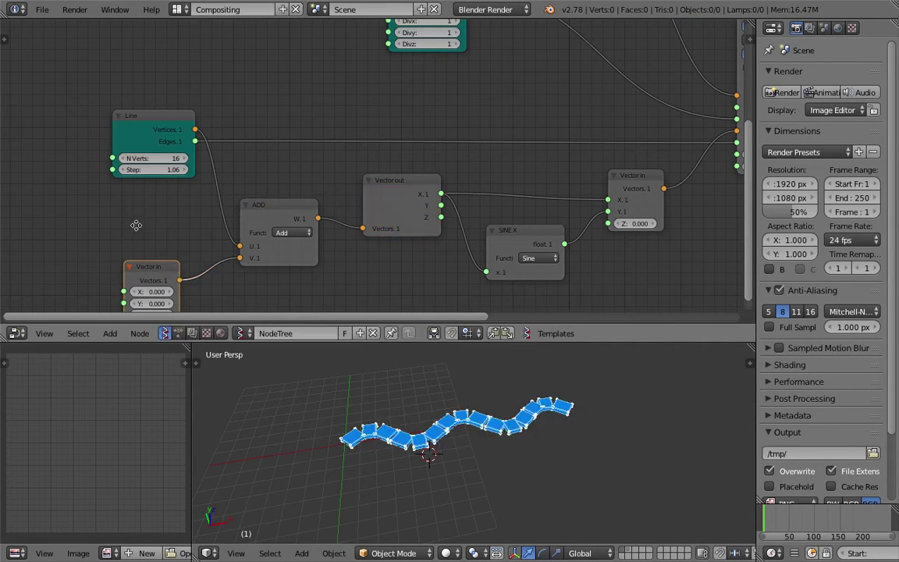
- Save the file and set the X value of the Vector in node feeding the Add node to 3.300
{"action": "middle_click_drag", "start_coordinate": [136, 224], "coordinate": [163, 180]}
{"action": "key", "text": "ctrl+s"}
{"action": "left_click", "coordinate": [166, 181]}
{"action": "middle_click_drag", "start_coordinate": [392, 433], "coordinate": [410, 419]}
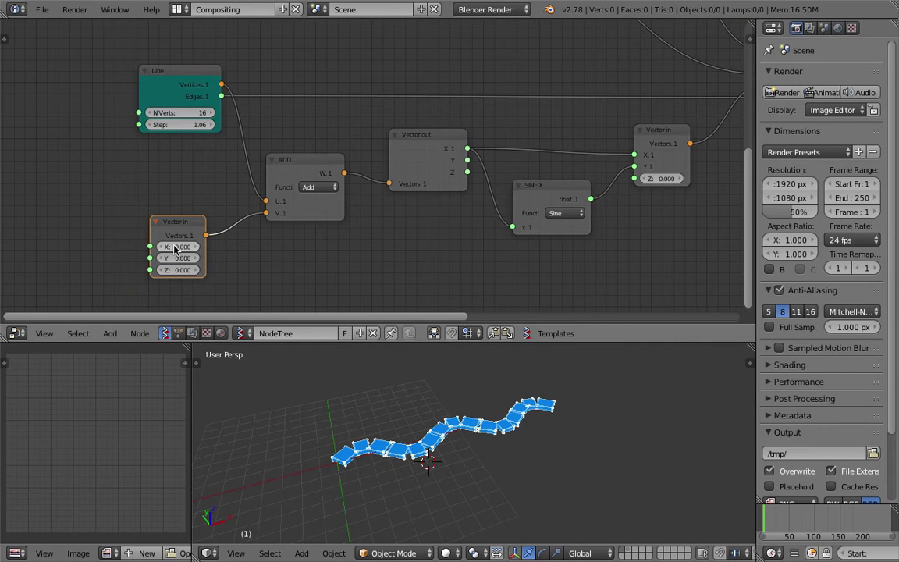
{"action": "left_click_drag", "start_coordinate": [178, 247], "coordinate": [234, 247]}
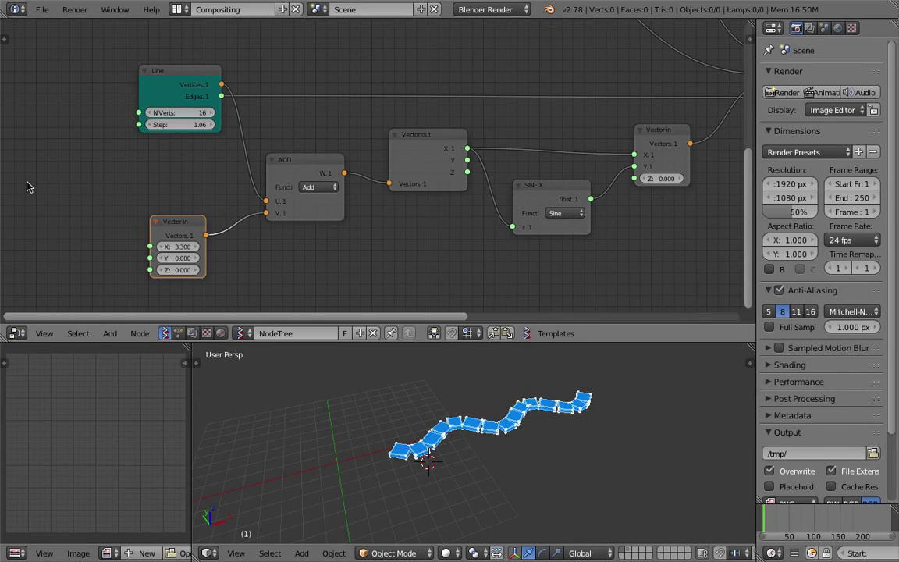
- Add a Frame info node, save the file, and connect Current Frame to the X input of the Add node's Vector in
{"action": "key", "text": "space"}
{"action": "type", "text": "fr"}
{"action": "left_click", "coordinate": [47, 221]}
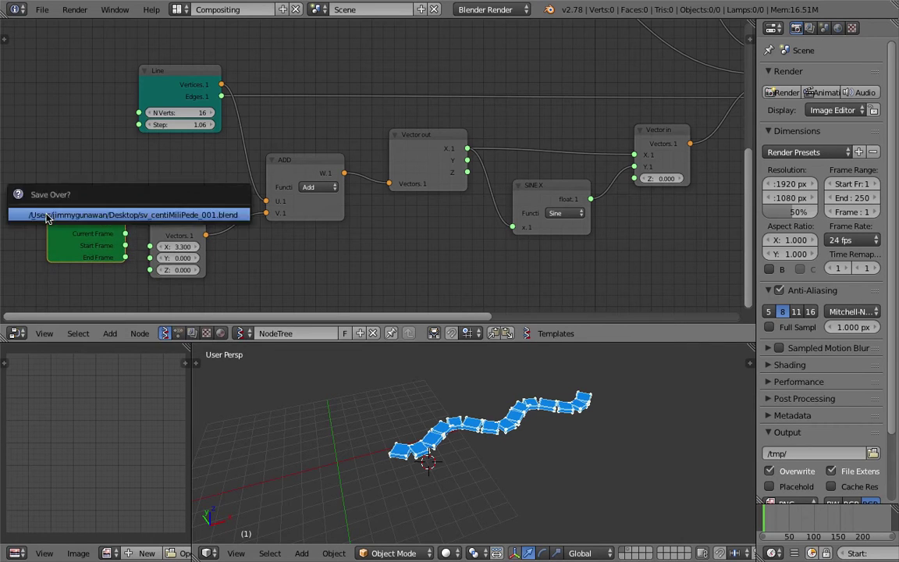
{"action": "left_click_drag", "start_coordinate": [124, 233], "coordinate": [150, 248]}
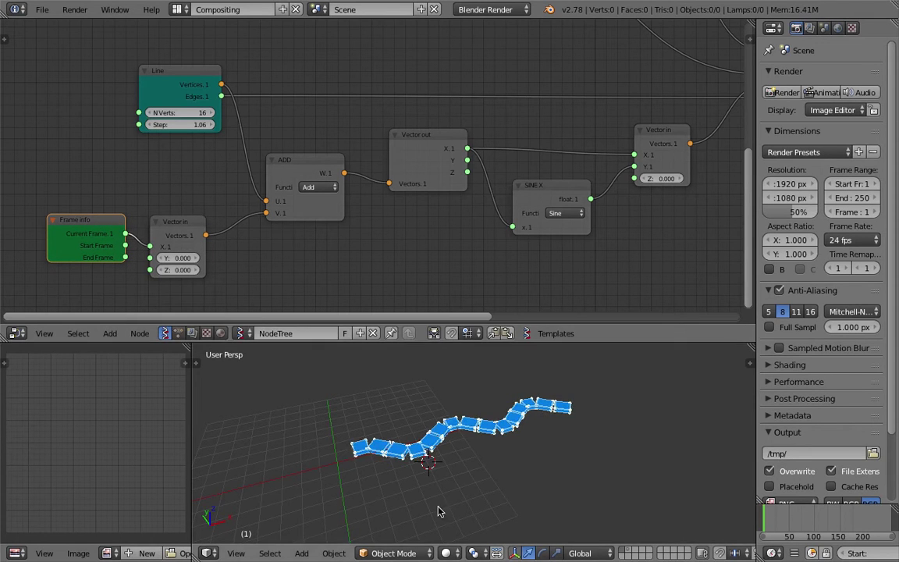
- Widen the 3D viewport across the image editor area beside it
{"action": "middle_click_drag", "start_coordinate": [440, 510], "coordinate": [471, 502]}
{"action": "left_click_drag", "start_coordinate": [190, 347], "coordinate": [115, 353]}
{"action": "middle_click_drag", "start_coordinate": [327, 446], "coordinate": [324, 433]}
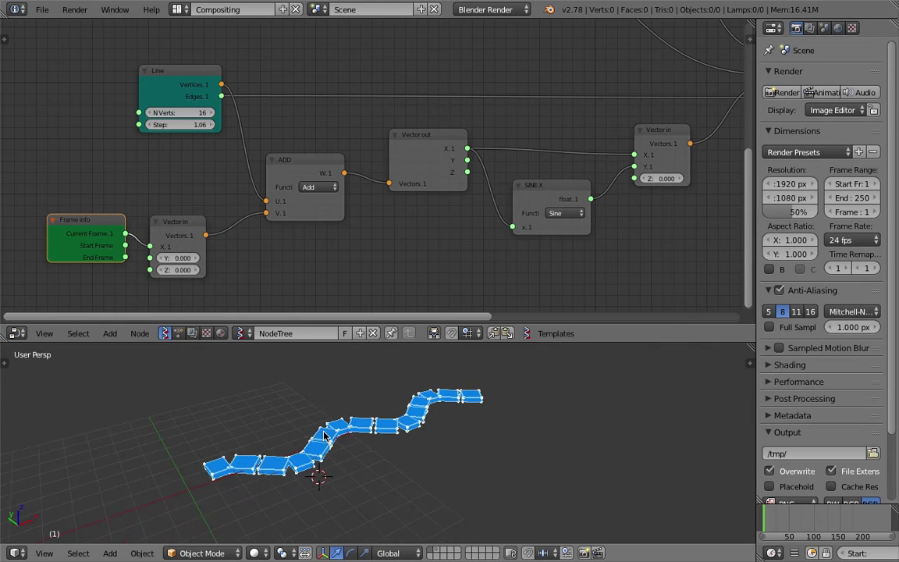
- Play the animation to check the body's motion, then stop it and return to the first frame
{"action": "scroll", "coordinate": [810, 559], "scroll_direction": "down", "scroll_amount": 5}
{"action": "scroll", "coordinate": [812, 558], "scroll_direction": "down", "scroll_amount": 3}
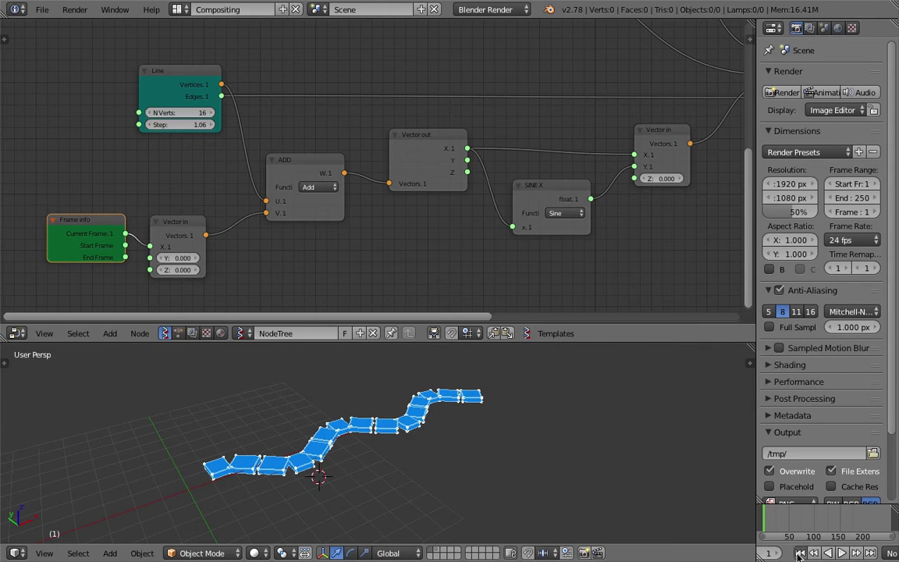
{"action": "left_click", "coordinate": [840, 553]}
{"action": "middle_click_drag", "start_coordinate": [437, 422], "coordinate": [419, 505]}
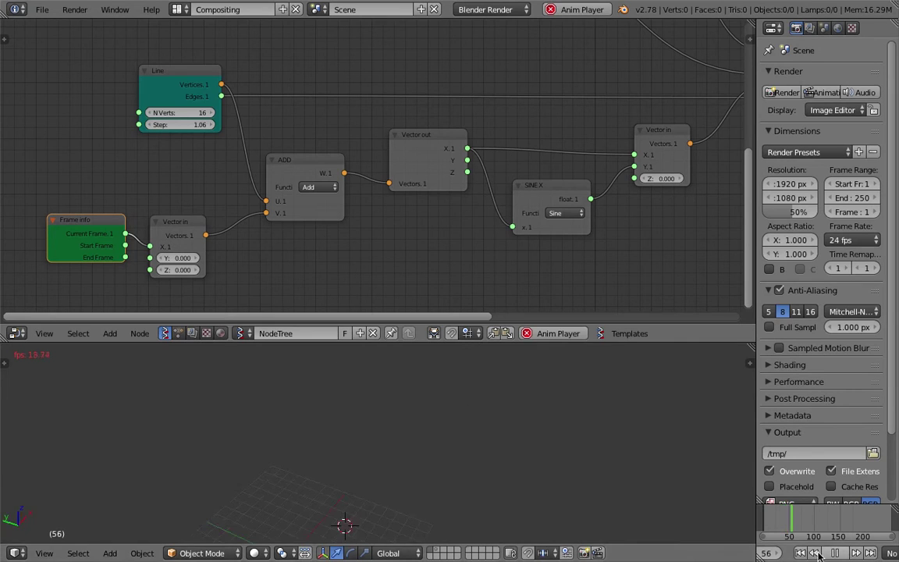
{"action": "left_click", "coordinate": [835, 553]}
{"action": "left_click", "coordinate": [801, 553]}
- Save the file and shift the Add node and its Vector in node upward
{"action": "middle_click_drag", "start_coordinate": [460, 471], "coordinate": [354, 472]}
{"action": "scroll", "coordinate": [355, 471], "scroll_direction": "up", "scroll_amount": 3}
{"action": "key", "text": "ctrl+s"}
{"action": "left_click", "coordinate": [363, 465]}
{"action": "left_click_drag", "start_coordinate": [196, 238], "coordinate": [206, 217]}
{"action": "left_click_drag", "start_coordinate": [328, 170], "coordinate": [344, 137]}
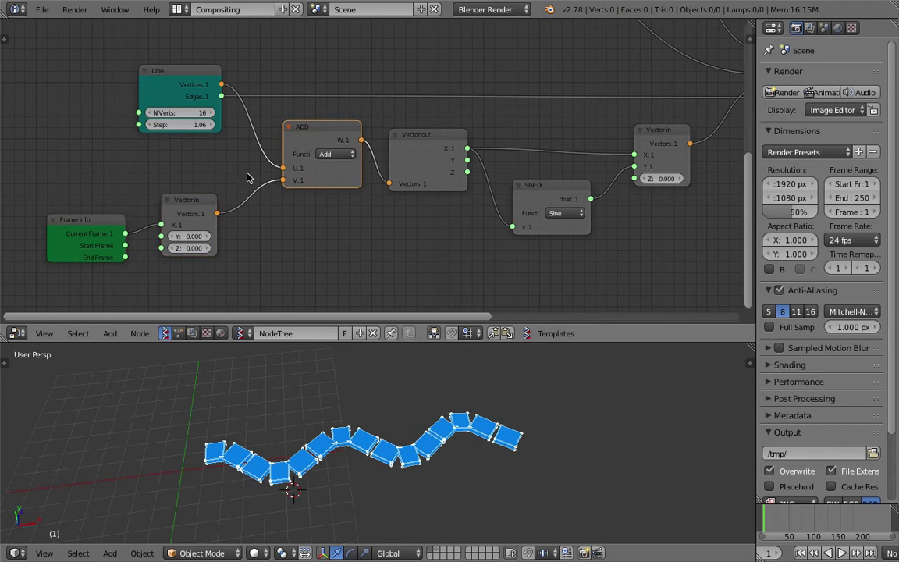
- Delete the Add vector math node, the Vector in node feeding it, and the Frame info node
{"action": "left_click", "coordinate": [203, 203]}
{"action": "key", "text": "x"}
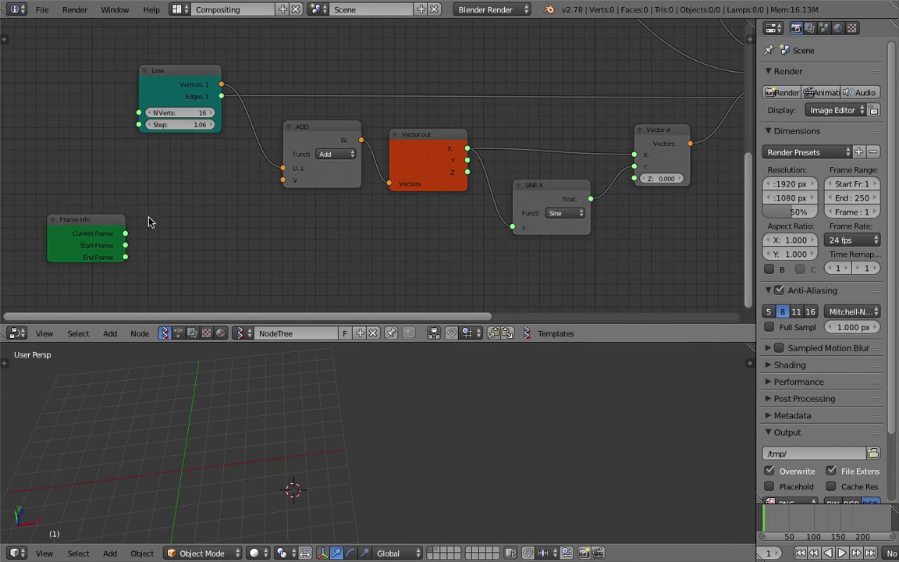
{"action": "left_click", "coordinate": [86, 221]}
{"action": "key", "text": "x"}
{"action": "key", "text": "x"}
{"action": "middle_click_drag", "start_coordinate": [327, 132], "coordinate": [309, 137]}
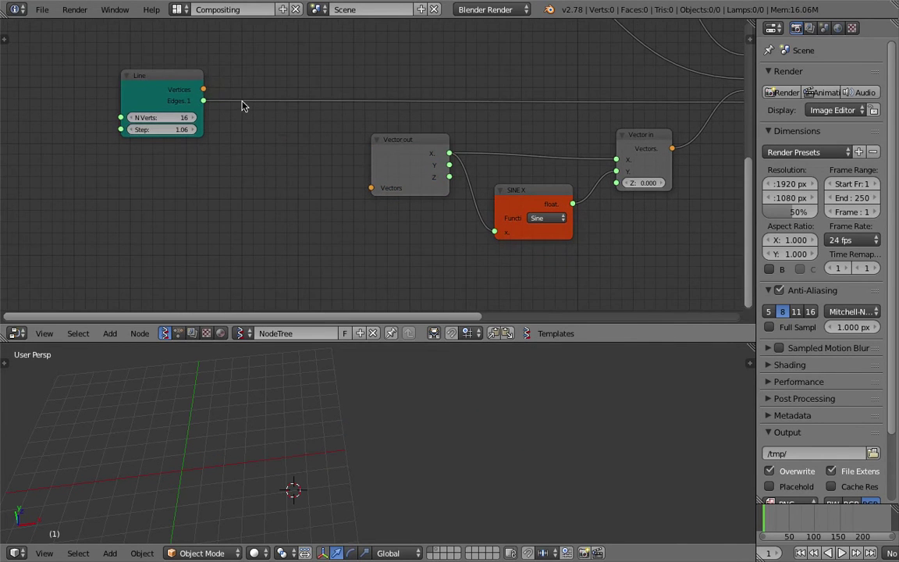
- Reconnect Line's Vertices to Vector out, space Vector out and the Sine node apart, and save the file
{"action": "left_click_drag", "start_coordinate": [204, 90], "coordinate": [372, 188]}
{"action": "left_click_drag", "start_coordinate": [394, 168], "coordinate": [270, 180]}
{"action": "left_click_drag", "start_coordinate": [522, 203], "coordinate": [456, 231]}
{"action": "middle_click_drag", "start_coordinate": [352, 467], "coordinate": [242, 446]}
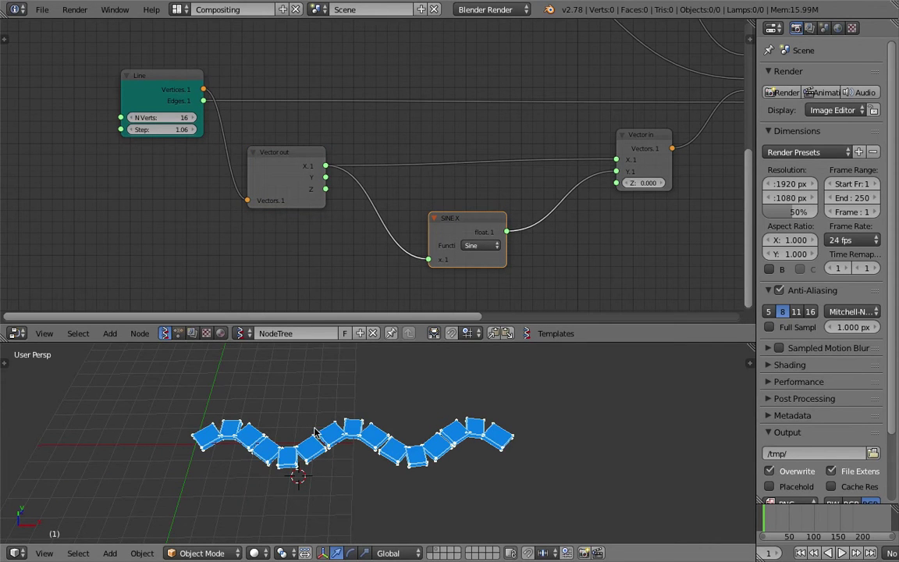
{"action": "middle_click_drag", "start_coordinate": [315, 430], "coordinate": [315, 453], "text": "shift"}
{"action": "key", "text": "ctrl+s"}
{"action": "left_click", "coordinate": [539, 441]}
- Move the Sine node toward Vector in and insert a new Math node between Vector out's X and Sine
{"action": "left_click_drag", "start_coordinate": [470, 216], "coordinate": [537, 206]}
{"action": "key", "text": "space"}
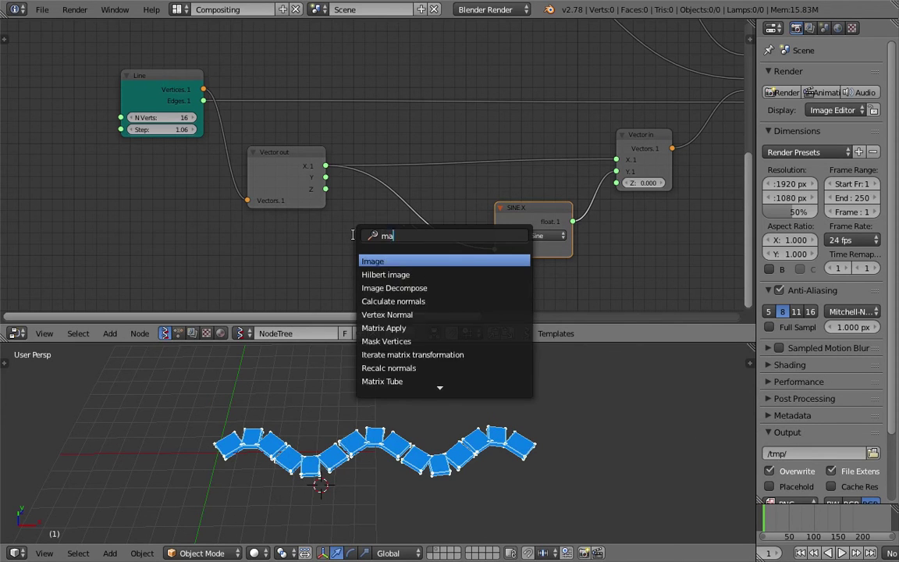
{"action": "type", "text": "math"}
{"action": "key", "text": "Down"}
{"action": "key", "text": "Return"}
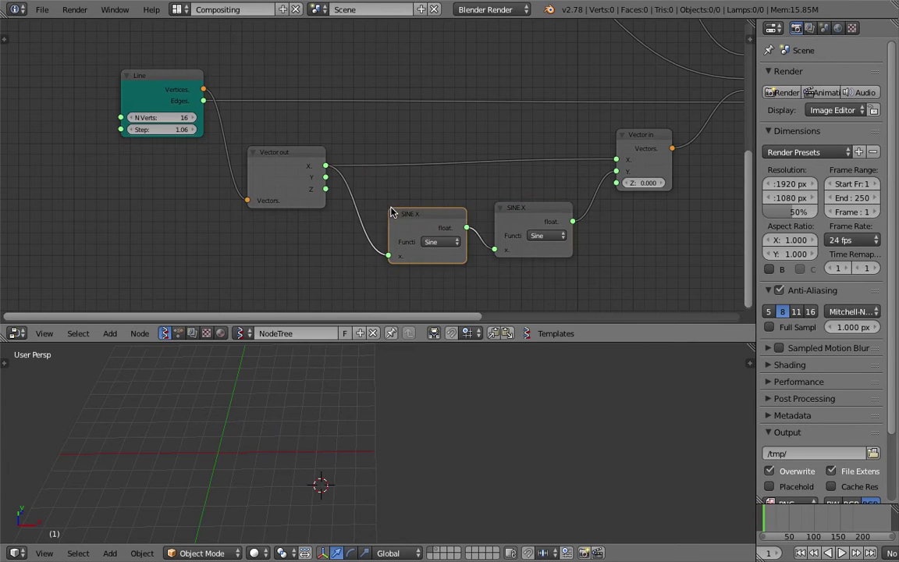
{"action": "left_click", "coordinate": [394, 198]}
- Save the file and set the inserted Math node's function to + (addition)
{"action": "scroll", "coordinate": [394, 198], "scroll_direction": "up", "scroll_amount": 2}
{"action": "key", "text": "ctrl+s"}
{"action": "left_click", "coordinate": [444, 203]}
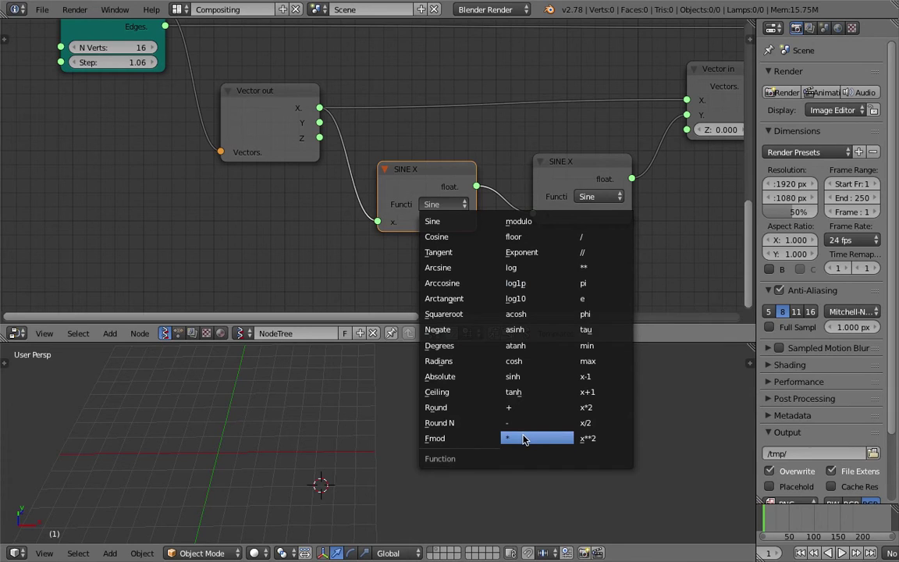
{"action": "left_click", "coordinate": [530, 407]}
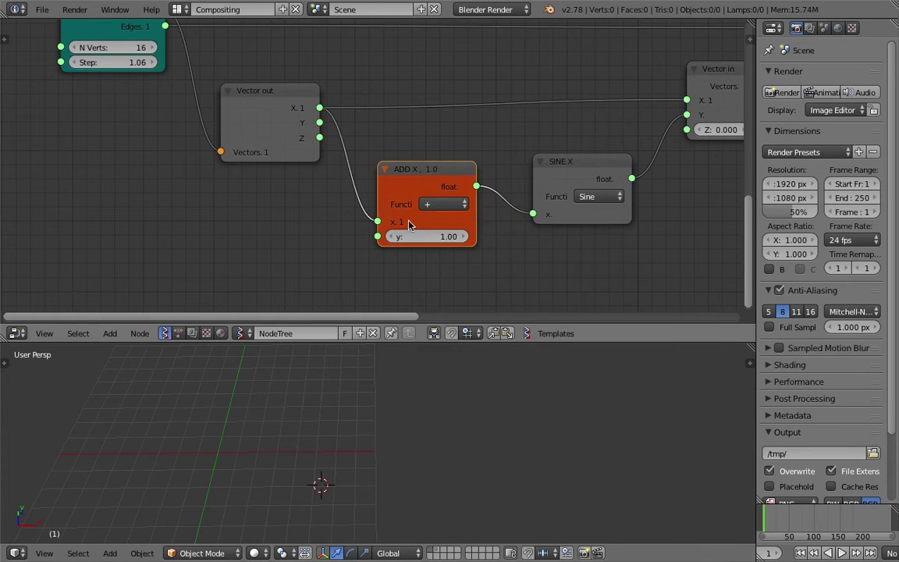
- Try a y value of 4.66 on the addition node, then add a Frame info node and link Current Frame to y
{"action": "left_click_drag", "start_coordinate": [427, 236], "coordinate": [461, 236]}
{"action": "key", "text": "ctrl+a"}
{"action": "type", "text": "fram"}
{"action": "key", "text": "Return"}
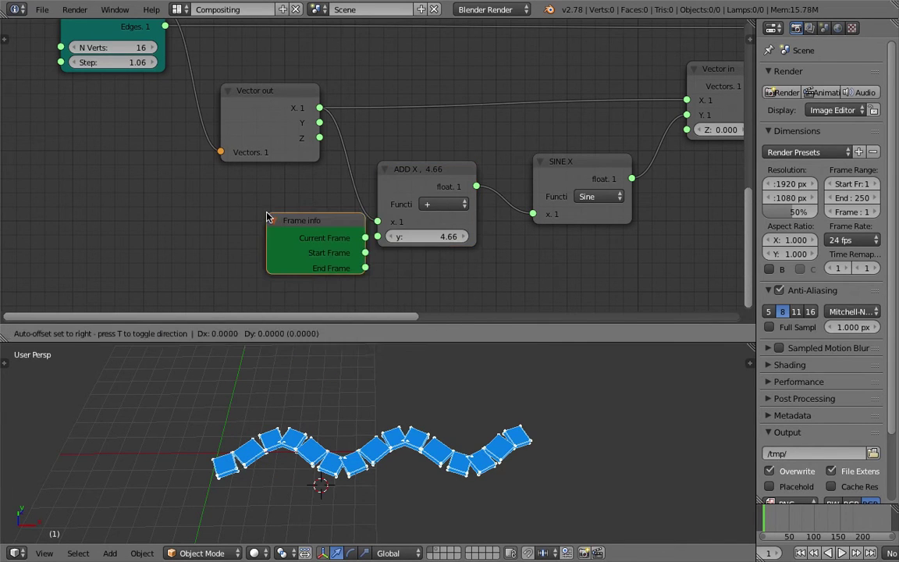
{"action": "left_click", "coordinate": [198, 218]}
{"action": "left_click_drag", "start_coordinate": [297, 239], "coordinate": [377, 237]}
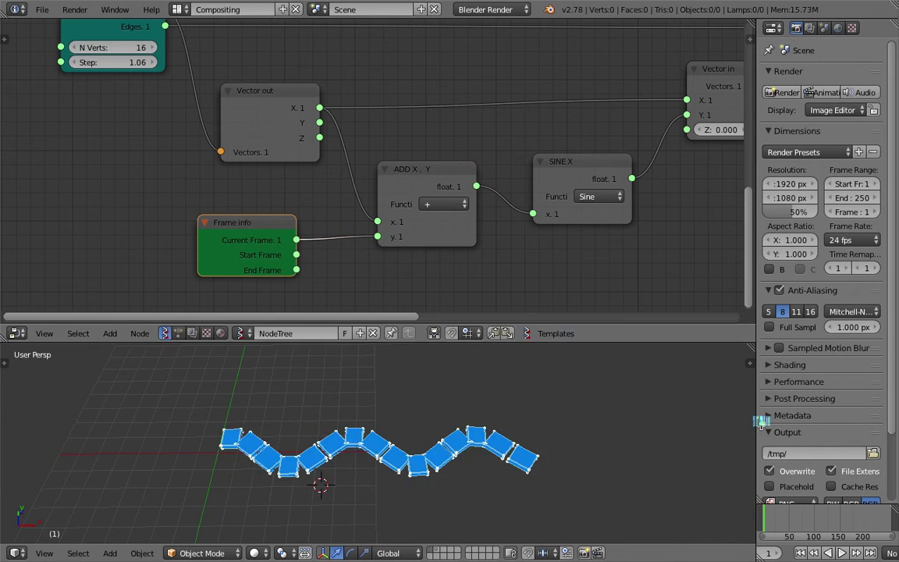
- Play the animation, space the Frame info, addition and Sine nodes further apart, and save the file
{"action": "left_click", "coordinate": [843, 553]}
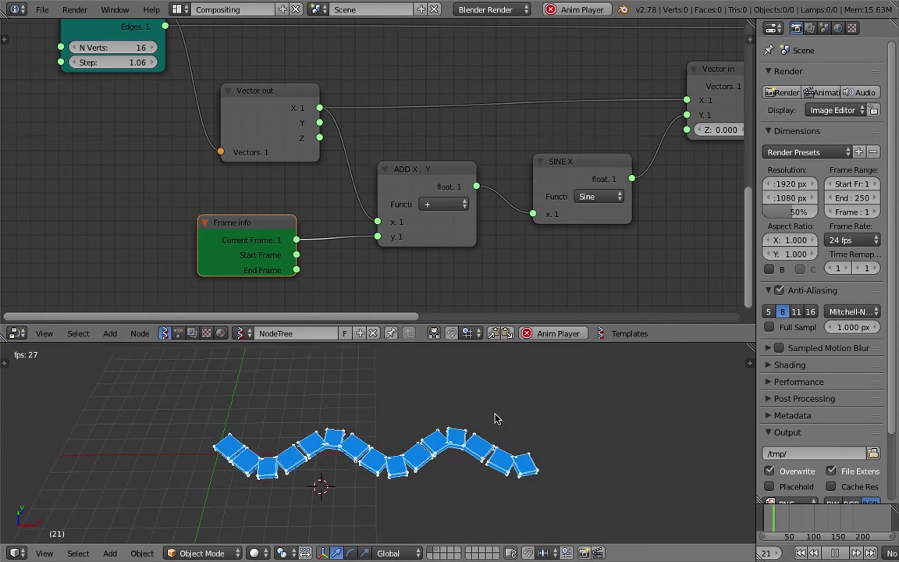
{"action": "middle_click_drag", "start_coordinate": [466, 442], "coordinate": [414, 486]}
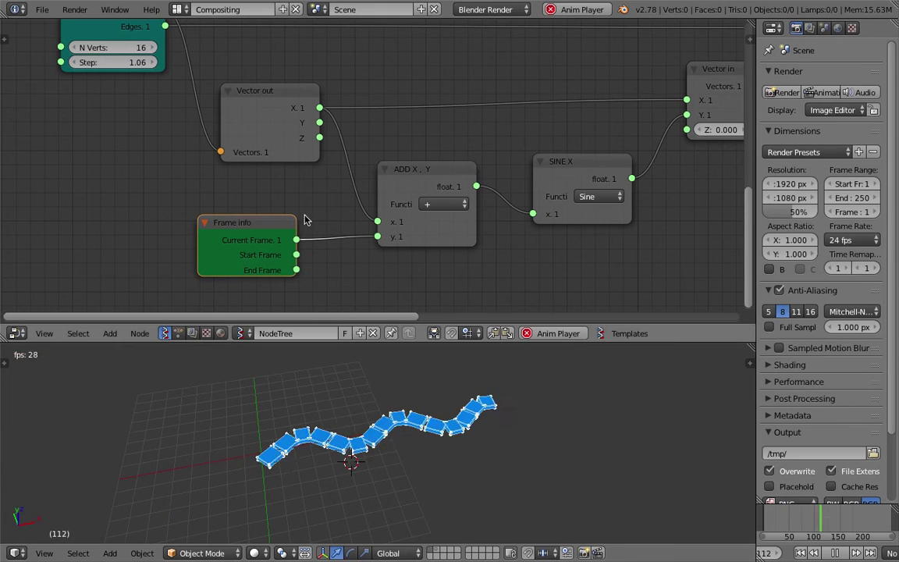
{"action": "left_click_drag", "start_coordinate": [289, 225], "coordinate": [201, 227]}
{"action": "left_click_drag", "start_coordinate": [457, 180], "coordinate": [484, 163]}
{"action": "left_click_drag", "start_coordinate": [602, 164], "coordinate": [622, 155]}
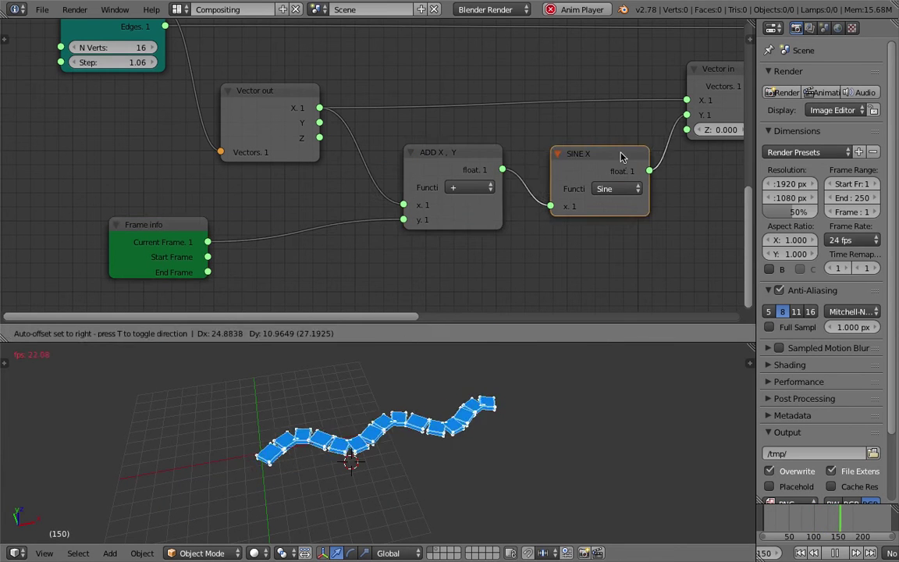
{"action": "key", "text": "ctrl+s"}
{"action": "left_click", "coordinate": [177, 234]}
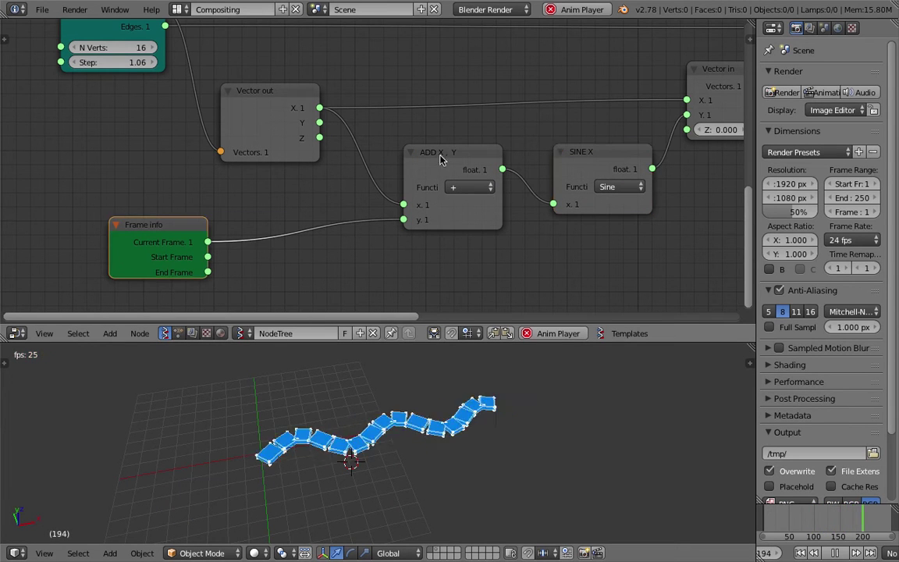
- Insert a duplicate Math node between Frame info and the addition node, set to * (multiply) with y 0.20
{"action": "key", "text": "shift+d"}
{"action": "left_click", "coordinate": [328, 207]}
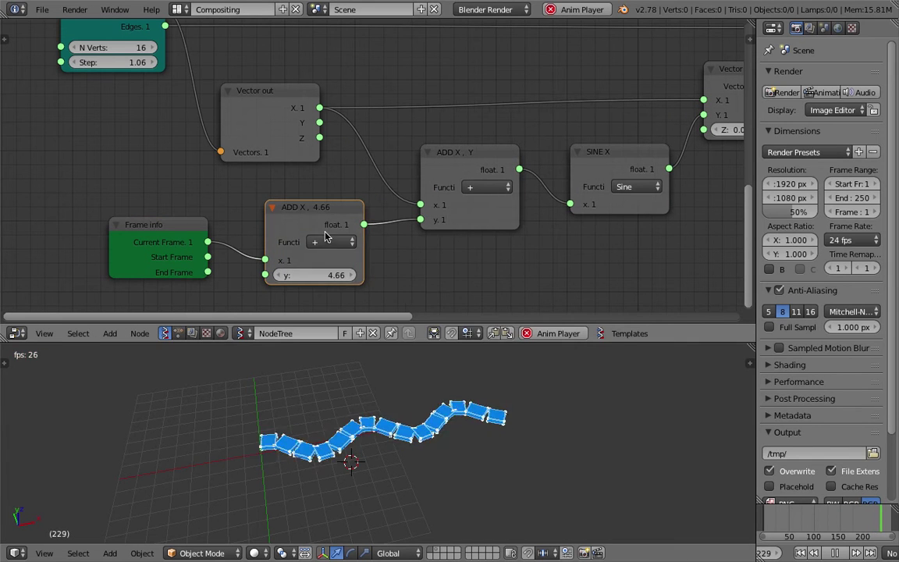
{"action": "left_click", "coordinate": [332, 243]}
{"action": "key", "text": "Return"}
{"action": "left_click", "coordinate": [331, 276]}
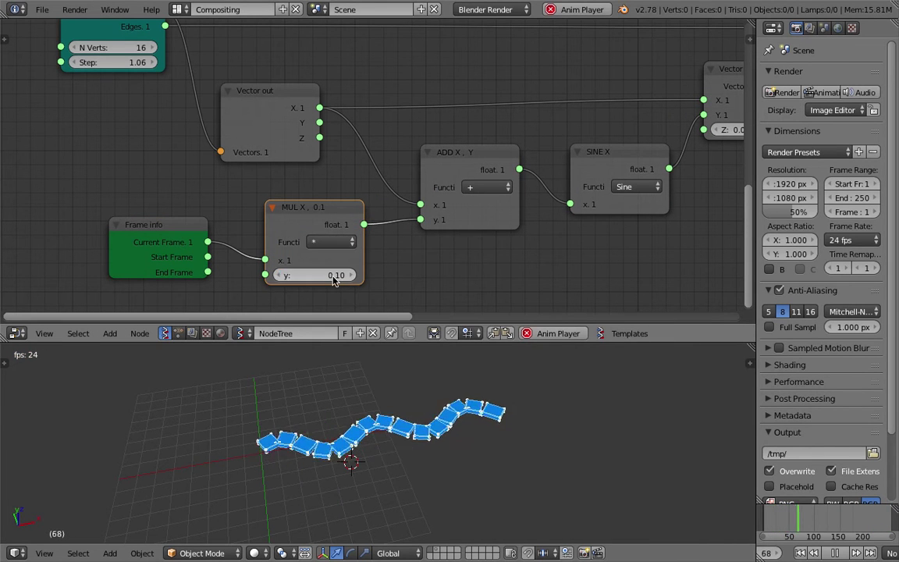
{"action": "left_click", "coordinate": [332, 276]}
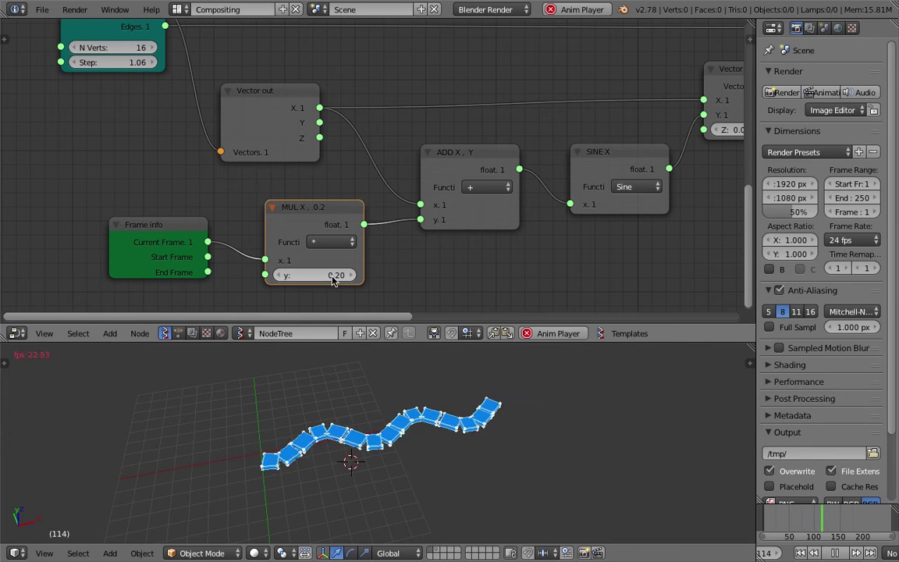
{"action": "left_click", "coordinate": [411, 429]}
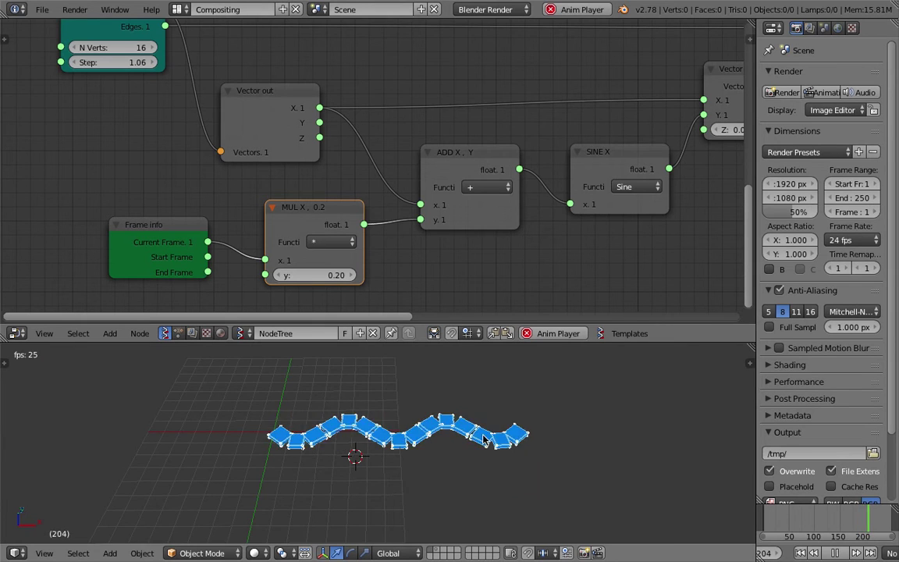
- Duplicate the multiply node and insert the copy between the Sine node and Vector in's Y
{"action": "middle_click_drag", "start_coordinate": [373, 225], "coordinate": [377, 202]}
{"action": "left_click_drag", "start_coordinate": [613, 146], "coordinate": [661, 149]}
{"action": "left_click", "coordinate": [204, 240]}
{"action": "key", "text": "shift+d"}
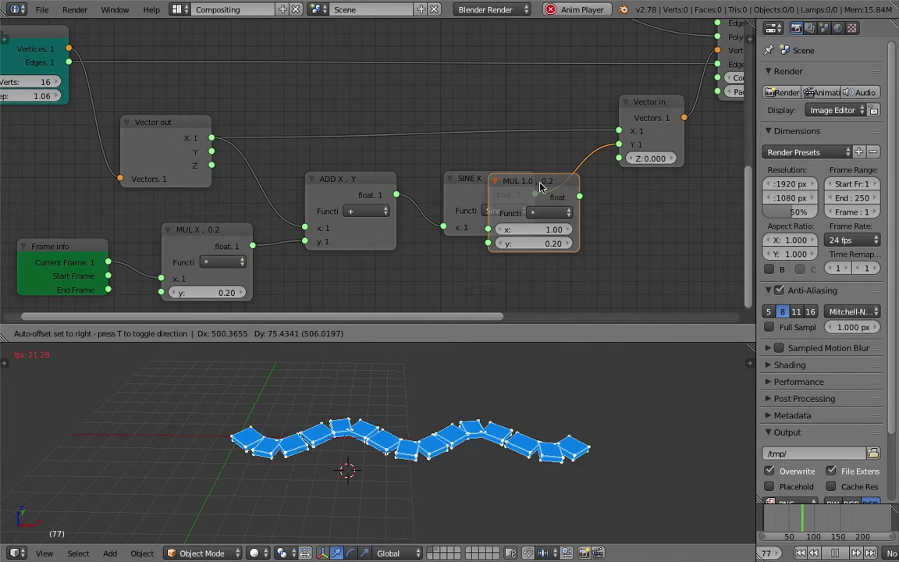
{"action": "left_click", "coordinate": [635, 174]}
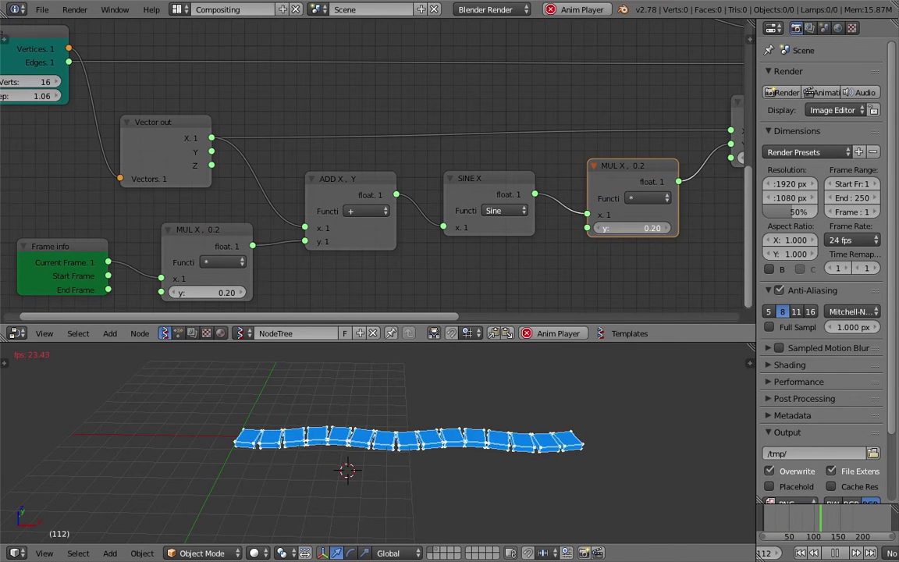
- Set the y of the multiply node after Sine to 1.88 and save the file
{"action": "mouse_move", "coordinate": [641, 228]}
{"action": "left_mouse_down"}
{"action": "mouse_move", "coordinate": [691, 228]}
{"action": "mouse_move", "coordinate": [653, 228]}
{"action": "left_mouse_up"}
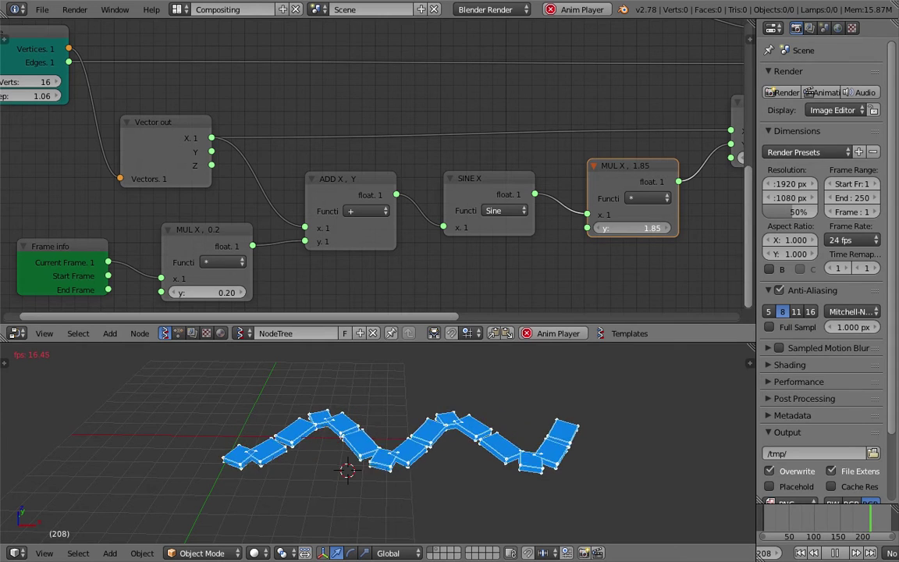
{"action": "middle_click_drag", "start_coordinate": [572, 428], "coordinate": [554, 481]}
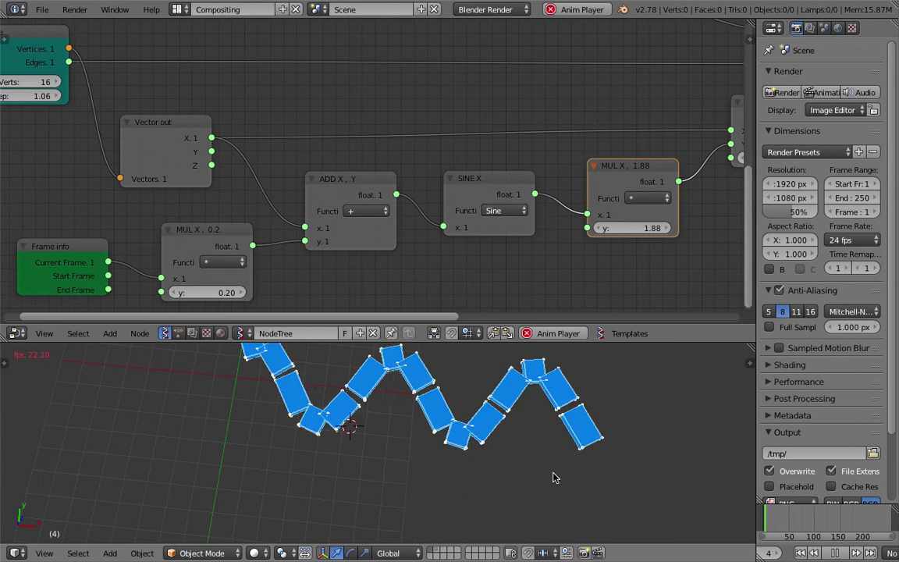
{"action": "key", "text": "ctrl+s"}
{"action": "left_click", "coordinate": [556, 475]}
- Set the y of the multiply node after Sine to 1.00 and save the file
{"action": "scroll", "coordinate": [546, 470], "scroll_direction": "down", "scroll_amount": 2}
{"action": "middle_click_drag", "start_coordinate": [540, 440], "coordinate": [536, 466], "text": "shift"}
{"action": "middle_click_drag", "start_coordinate": [495, 201], "coordinate": [419, 201]}
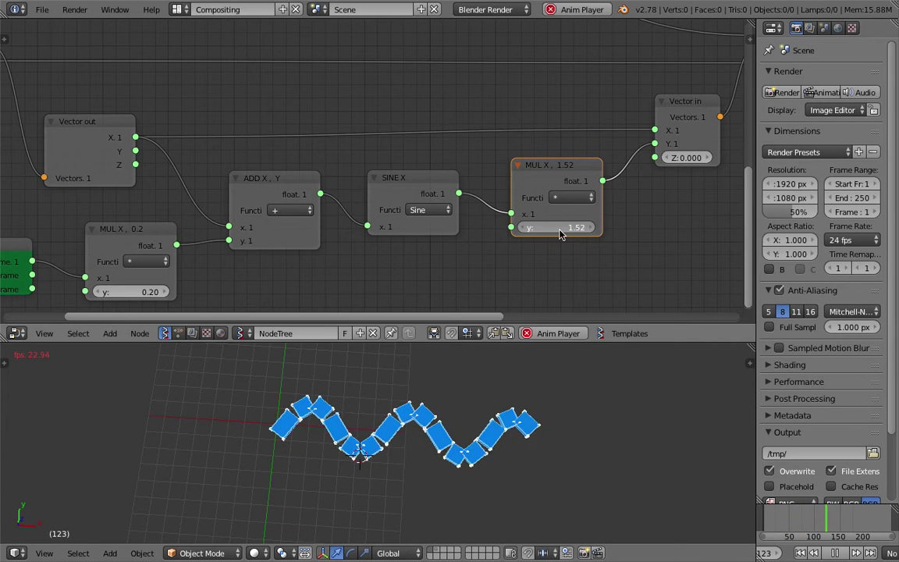
{"action": "key", "text": "Return"}
{"action": "key", "text": "ctrl+s"}
{"action": "left_click", "coordinate": [502, 258]}
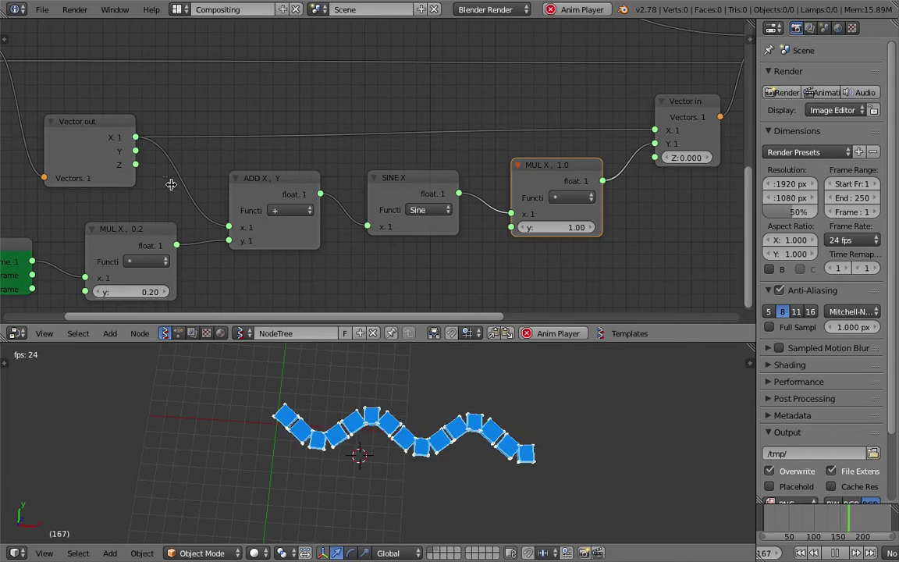
- Set the Line node's Step to 1.00 and save the file
{"action": "middle_click_drag", "start_coordinate": [81, 142], "coordinate": [251, 186]}
{"action": "scroll", "coordinate": [251, 185], "scroll_direction": "down", "scroll_amount": 3}
{"action": "key", "text": "ctrl+s"}
{"action": "left_click", "coordinate": [222, 165]}
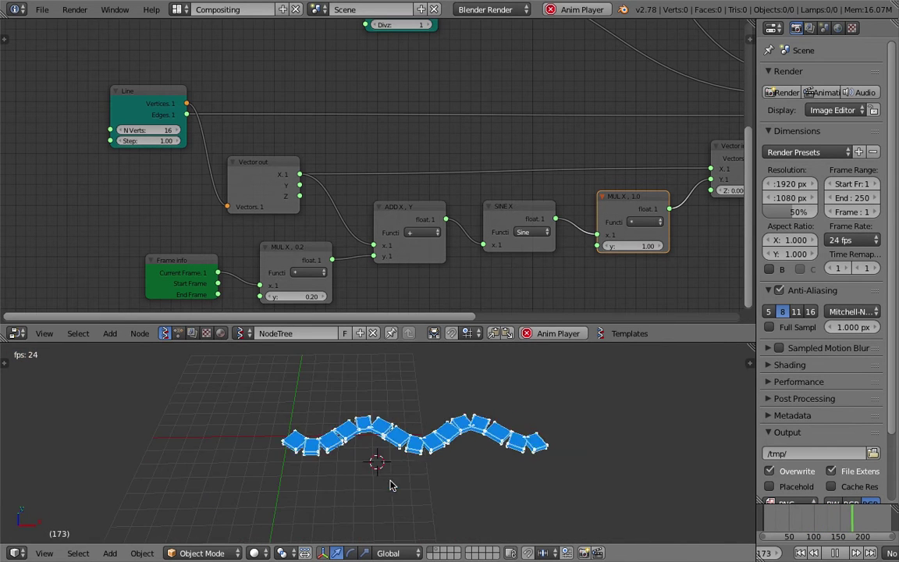
{"action": "key", "text": "ctrl+s"}
{"action": "left_click", "coordinate": [443, 439]}
- Recolour Viewer Draw's faces orange-yellow and its edges pale yellow (R 0.899, G 0.863, B 0.322)
{"action": "middle_click_drag", "start_coordinate": [443, 442], "coordinate": [318, 380]}
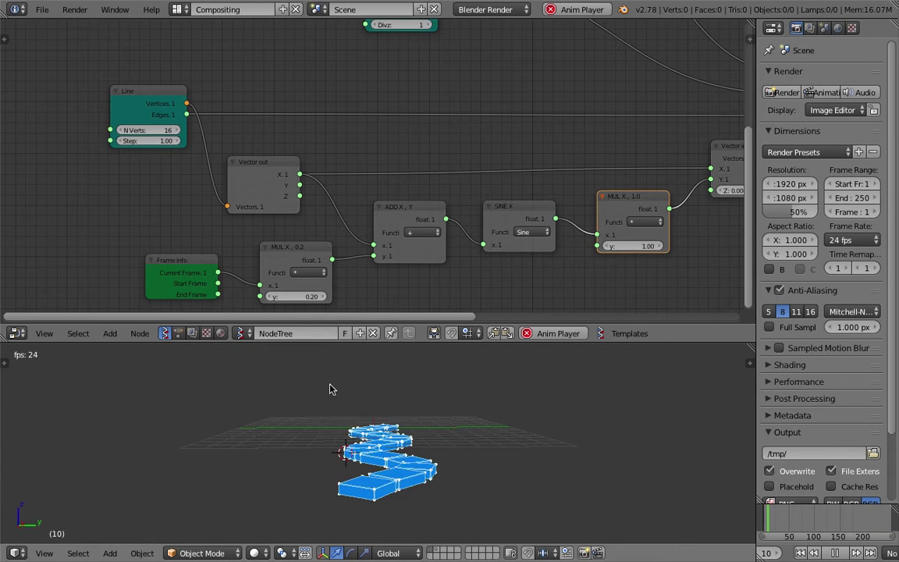
{"action": "middle_click_drag", "start_coordinate": [482, 460], "coordinate": [508, 468]}
{"action": "middle_click_drag", "start_coordinate": [738, 101], "coordinate": [470, 151]}
{"action": "scroll", "coordinate": [470, 151], "scroll_direction": "down", "scroll_amount": 4}
{"action": "middle_click_drag", "start_coordinate": [520, 133], "coordinate": [440, 204]}
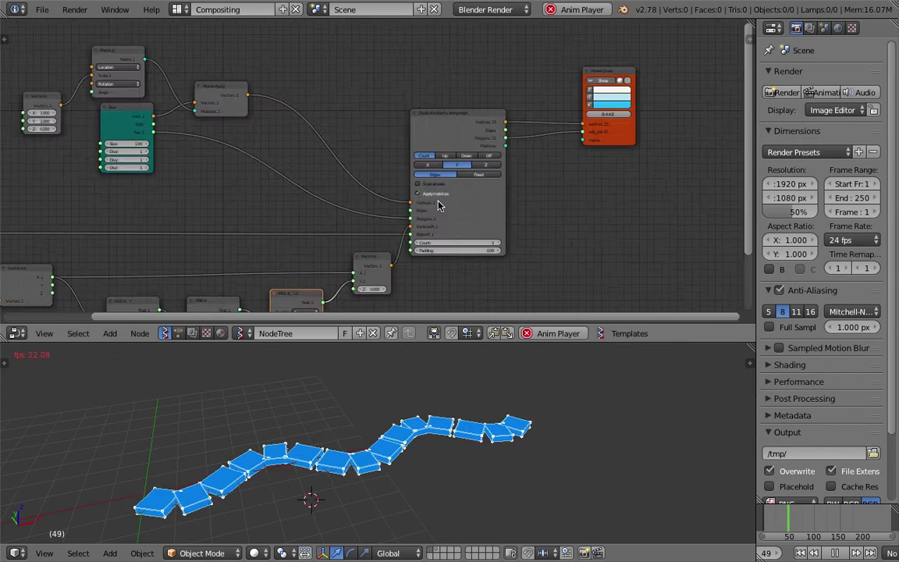
{"action": "scroll", "coordinate": [442, 203], "scroll_direction": "up", "scroll_amount": 2}
{"action": "middle_click_drag", "start_coordinate": [550, 135], "coordinate": [435, 214]}
{"action": "scroll", "coordinate": [435, 213], "scroll_direction": "up", "scroll_amount": 1}
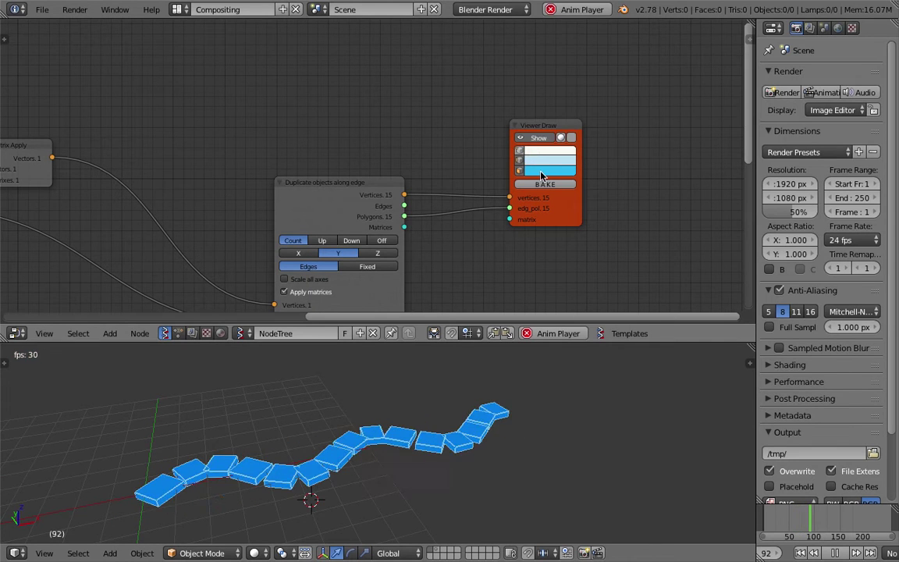
{"action": "left_click", "coordinate": [558, 157]}
{"action": "mouse_move", "coordinate": [565, 79]}
{"action": "left_mouse_down"}
{"action": "mouse_move", "coordinate": [542, 92]}
{"action": "mouse_move", "coordinate": [557, 68]}
{"action": "left_mouse_up"}
{"action": "left_click", "coordinate": [542, 160]}
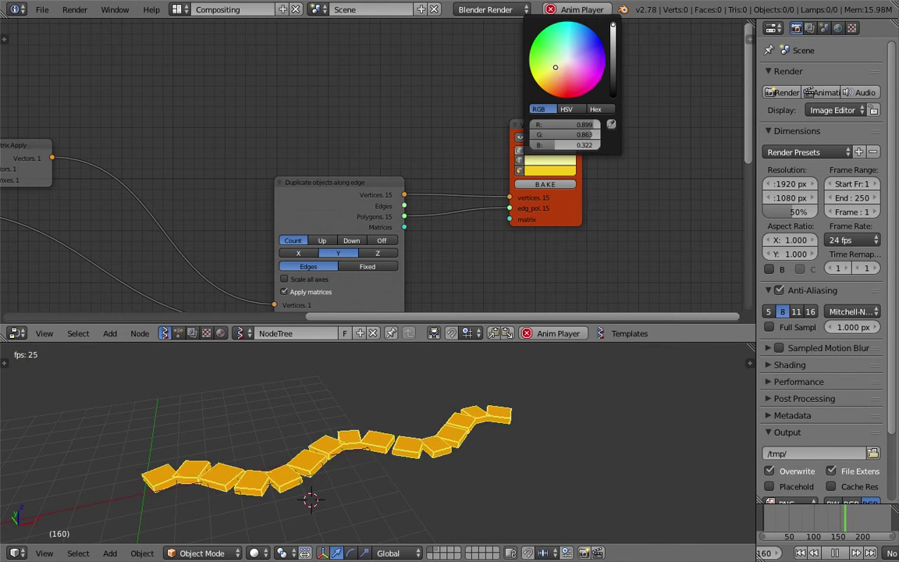
- Enlarge the 3D view and save the scene as the next incremented version, 002
{"action": "left_click_drag", "start_coordinate": [456, 326], "coordinate": [466, 268]}
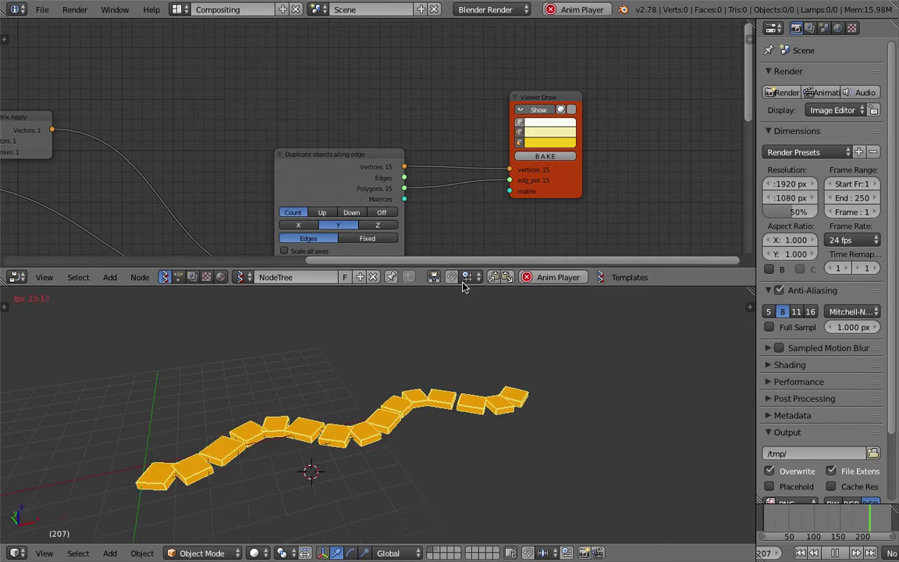
{"action": "key", "text": "super+s"}
{"action": "left_click", "coordinate": [41, 9]}
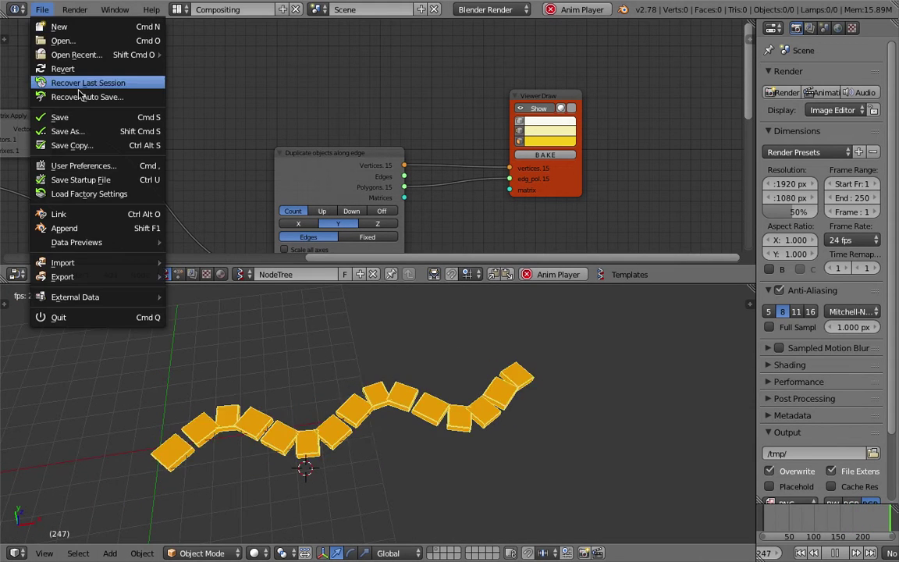
{"action": "left_click", "coordinate": [84, 131]}
{"action": "left_click", "coordinate": [799, 64]}
{"action": "left_click", "coordinate": [817, 47]}
{"action": "key", "text": "super+s"}
{"action": "left_click", "coordinate": [458, 367]}
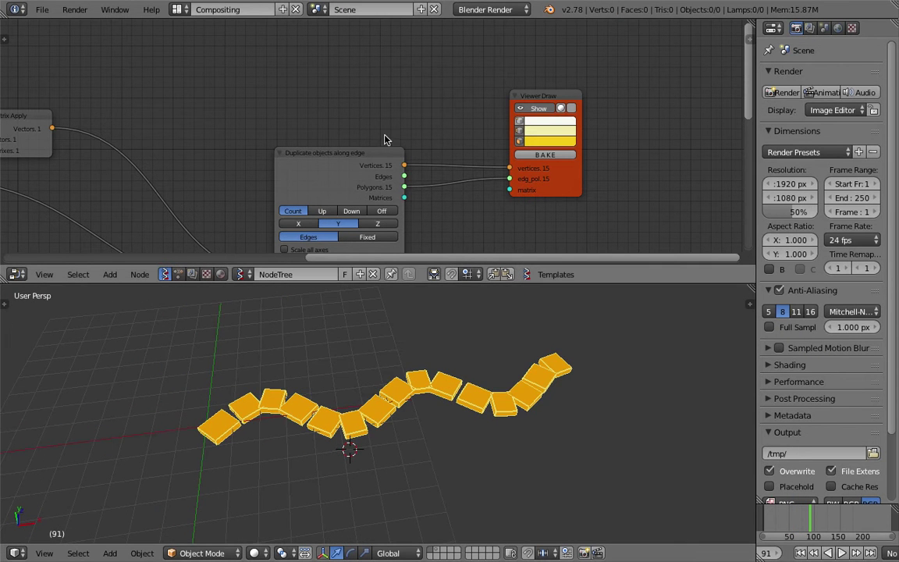
- Enlarge the node editor, reposition the Duplicate objects along edge node beside Viewer Draw, and save the file
{"action": "left_click_drag", "start_coordinate": [346, 153], "coordinate": [353, 88]}
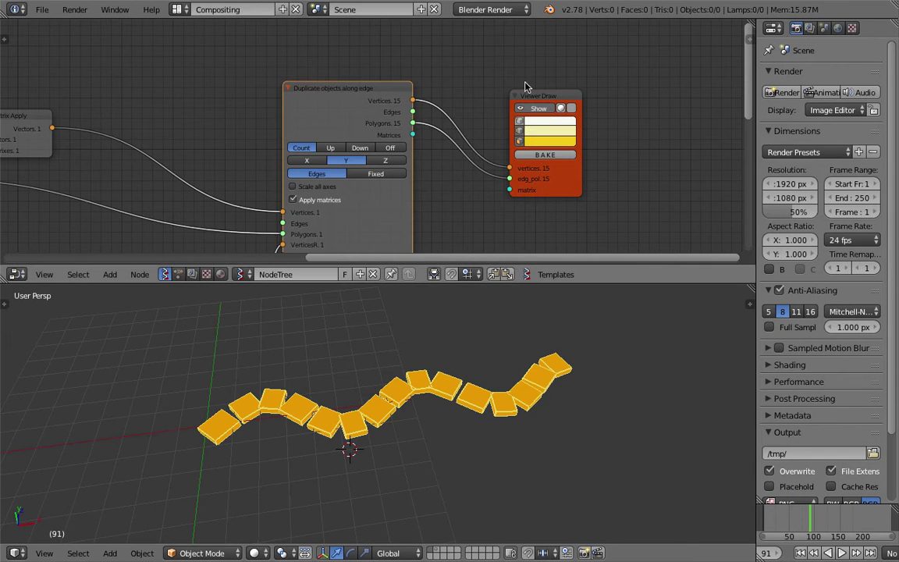
{"action": "scroll", "coordinate": [455, 117], "scroll_direction": "down", "scroll_amount": 1}
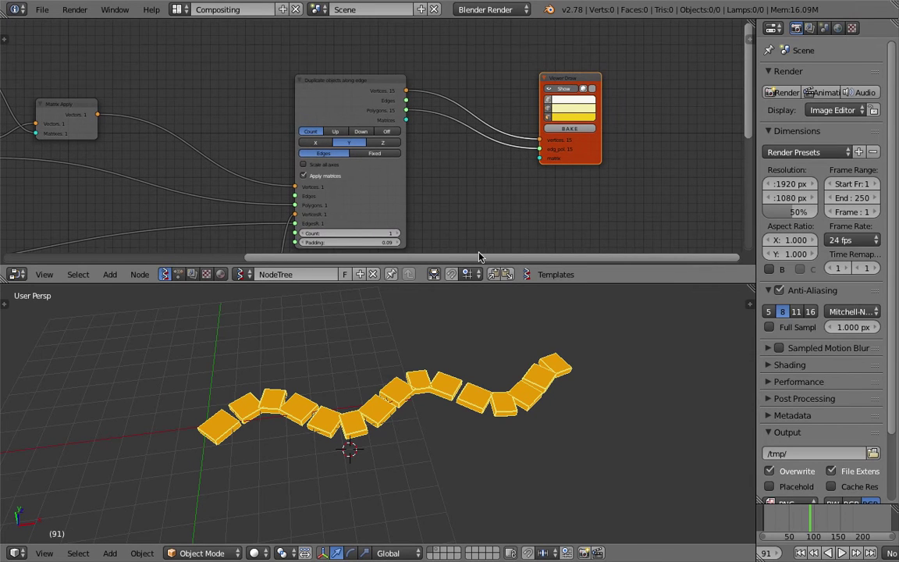
{"action": "left_click_drag", "start_coordinate": [495, 284], "coordinate": [460, 366]}
{"action": "middle_click_drag", "start_coordinate": [417, 205], "coordinate": [421, 198]}
{"action": "left_click_drag", "start_coordinate": [375, 169], "coordinate": [422, 171]}
{"action": "scroll", "coordinate": [402, 205], "scroll_direction": "up", "scroll_amount": 2}
{"action": "key", "text": "ctrl+s"}
{"action": "left_click", "coordinate": [402, 205]}
{"action": "middle_click_drag", "start_coordinate": [410, 169], "coordinate": [404, 196]}
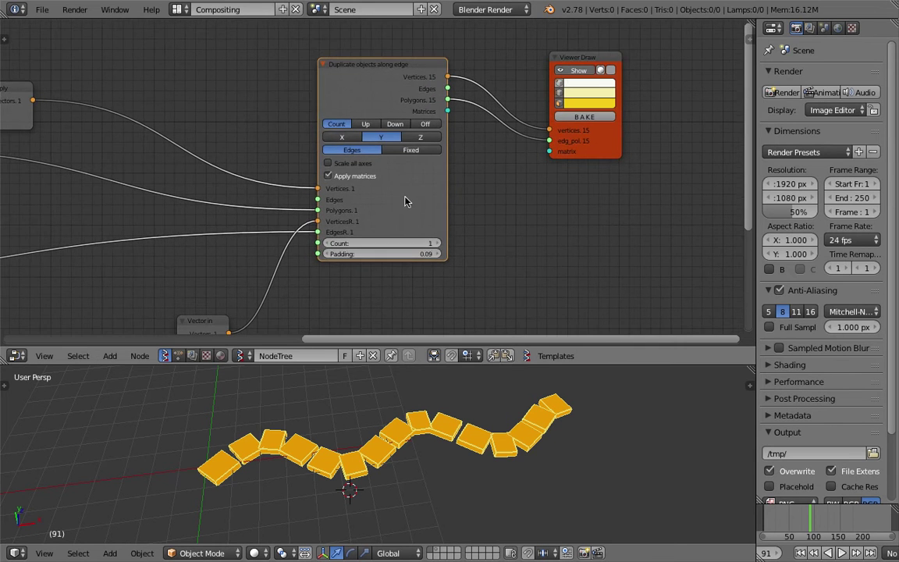
- Fine-tune the position of the Duplicate objects along edge node and save the file again
{"action": "left_click_drag", "start_coordinate": [367, 61], "coordinate": [359, 82]}
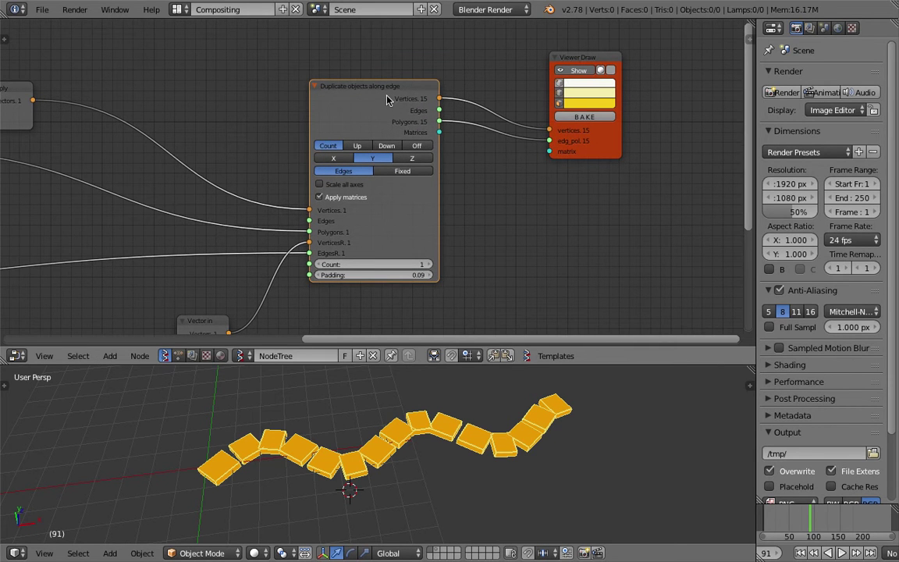
{"action": "middle_click_drag", "start_coordinate": [388, 98], "coordinate": [400, 91]}
{"action": "left_click_drag", "start_coordinate": [400, 90], "coordinate": [402, 83]}
{"action": "key", "text": "ctrl+s"}
{"action": "left_click", "coordinate": [402, 80]}
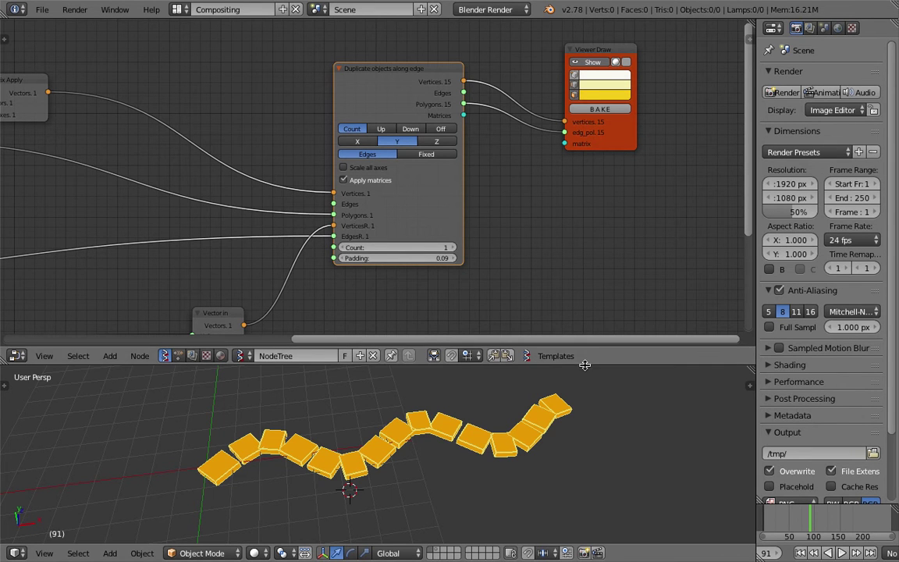
- Move Viewer Draw farther away from the Duplicate objects along edge node and save over version 002
{"action": "left_click_drag", "start_coordinate": [586, 366], "coordinate": [582, 348]}
{"action": "left_click_drag", "start_coordinate": [602, 127], "coordinate": [634, 118]}
{"action": "middle_click_drag", "start_coordinate": [615, 138], "coordinate": [477, 201]}
{"action": "left_click_drag", "start_coordinate": [514, 174], "coordinate": [573, 179]}
{"action": "scroll", "coordinate": [405, 199], "scroll_direction": "up", "scroll_amount": 4}
{"action": "scroll", "coordinate": [367, 179], "scroll_direction": "up", "scroll_amount": 2}
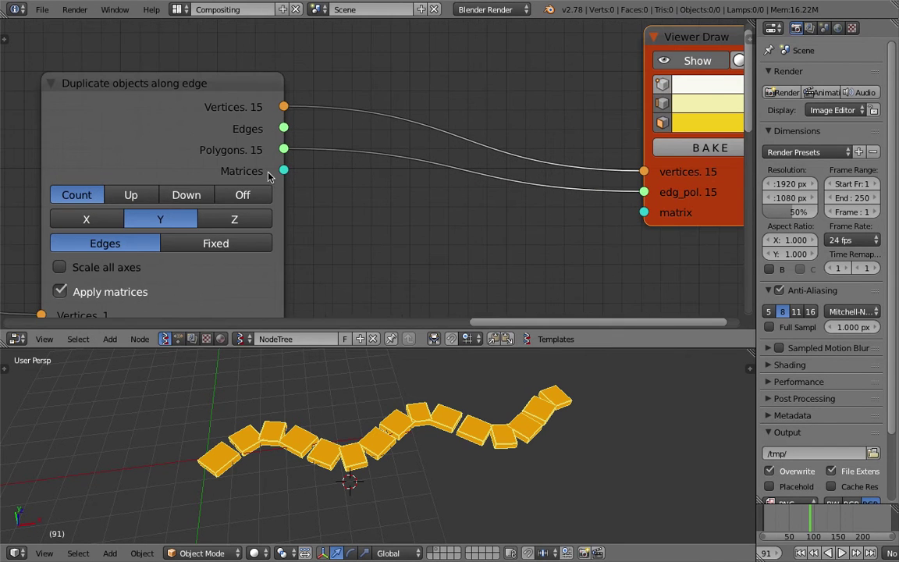
{"action": "left_click_drag", "start_coordinate": [281, 171], "coordinate": [405, 231]}
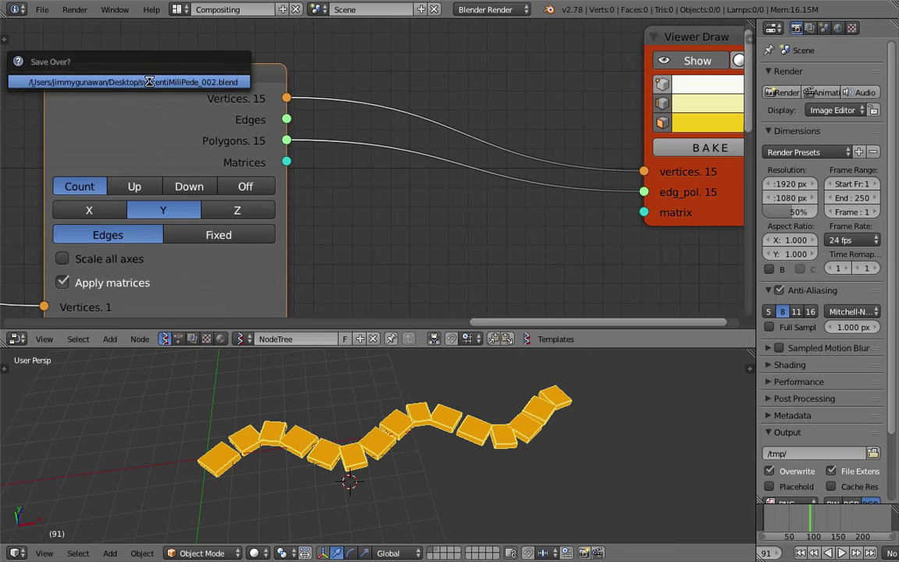
{"action": "scroll", "coordinate": [370, 230], "scroll_direction": "down", "scroll_amount": 2}
{"action": "scroll", "coordinate": [371, 231], "scroll_direction": "down", "scroll_amount": 1}
- Sketch a wavy line with small loops along it in the empty node editor space, plus a small double wave
{"action": "middle_click_drag", "start_coordinate": [370, 230], "coordinate": [363, 155]}
{"action": "middle_click_drag", "start_coordinate": [446, 431], "coordinate": [583, 470], "text": "shift"}
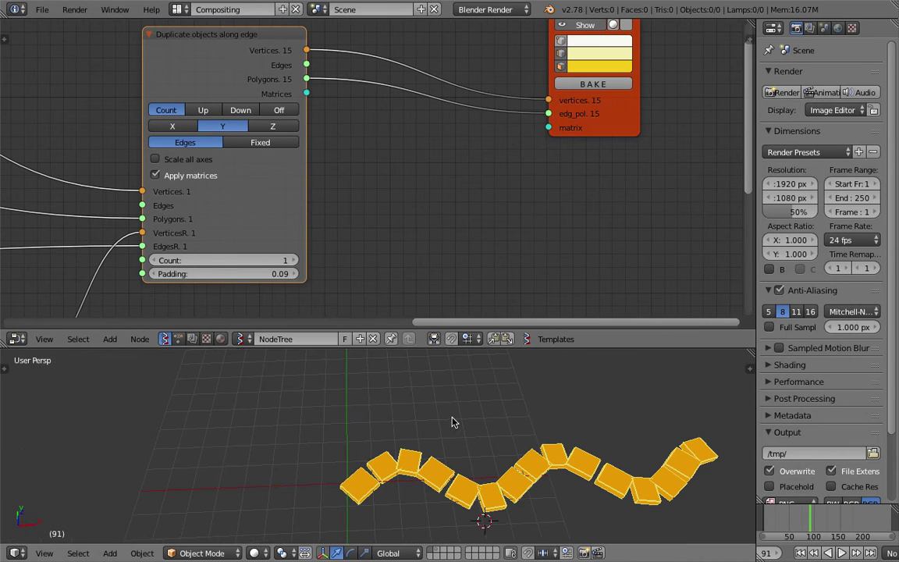
{"action": "middle_click_drag", "start_coordinate": [380, 154], "coordinate": [324, 154]}
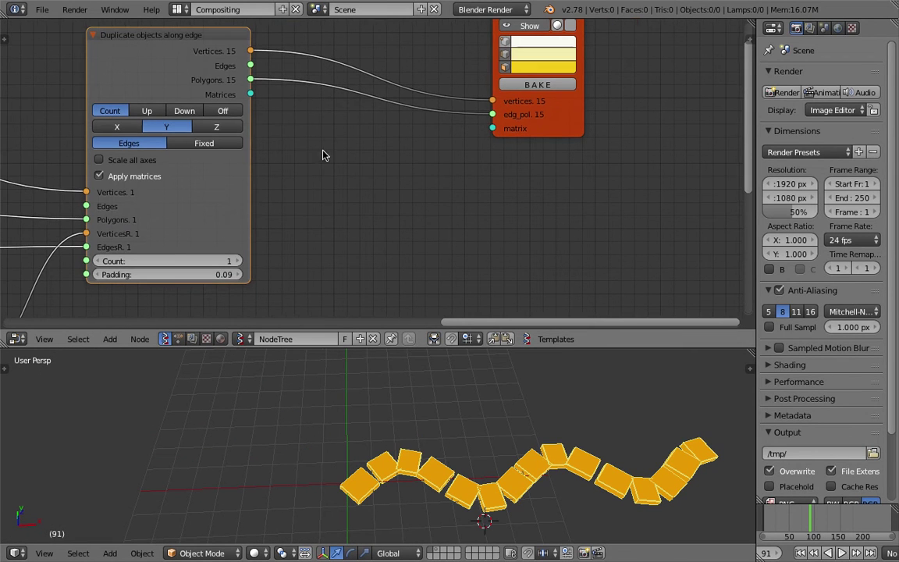
{"action": "left_click_drag", "start_coordinate": [422, 209], "coordinate": [601, 255]}
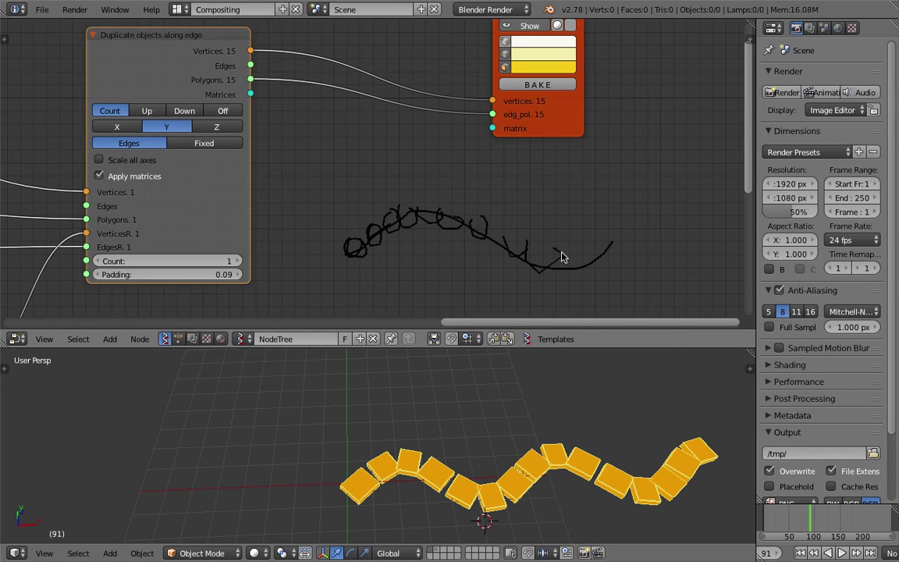
{"action": "middle_click_drag", "start_coordinate": [526, 241], "coordinate": [472, 245]}
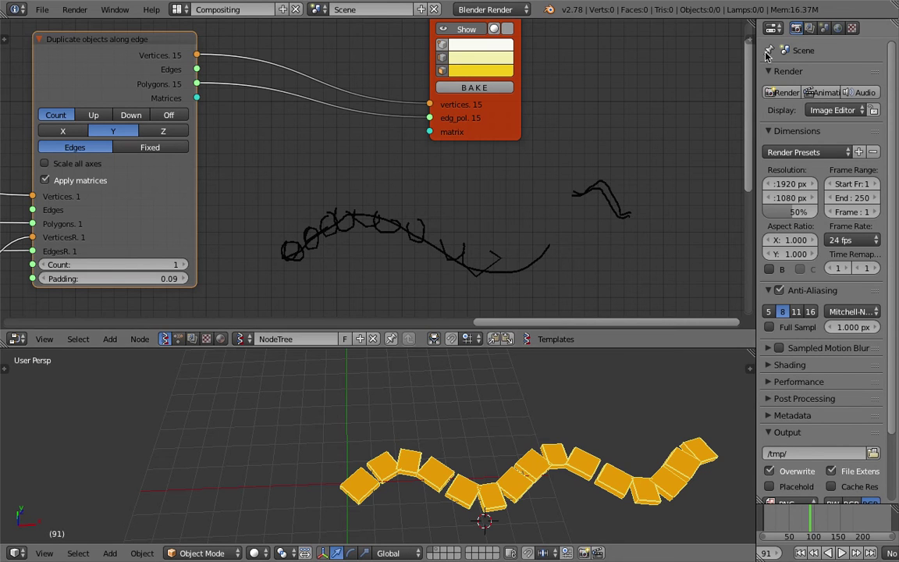
- Delete the grease pencil sketch layer from the node editor and save the file
{"action": "key", "text": "n"}
{"action": "scroll", "coordinate": [664, 239], "scroll_direction": "down", "scroll_amount": 2}
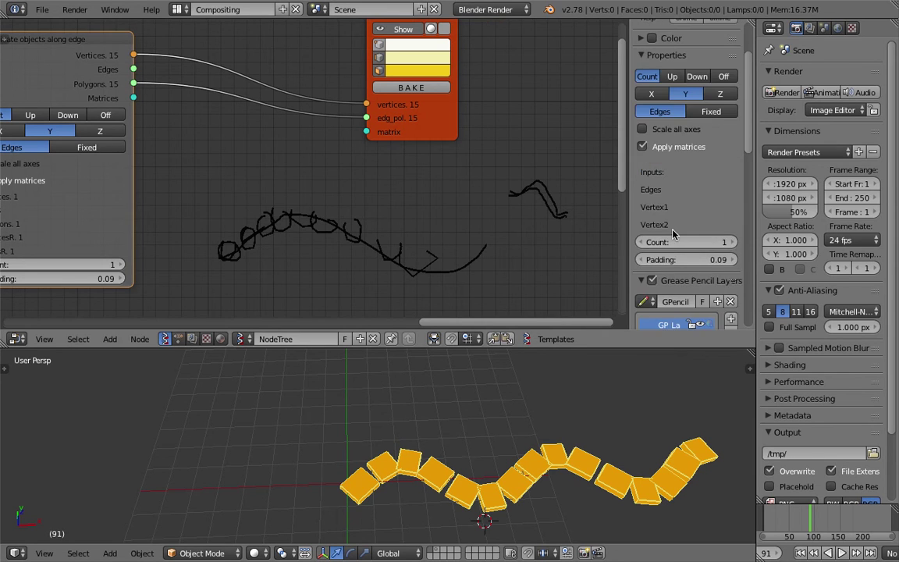
{"action": "scroll", "coordinate": [644, 203], "scroll_direction": "down", "scroll_amount": 3}
{"action": "left_click", "coordinate": [730, 254]}
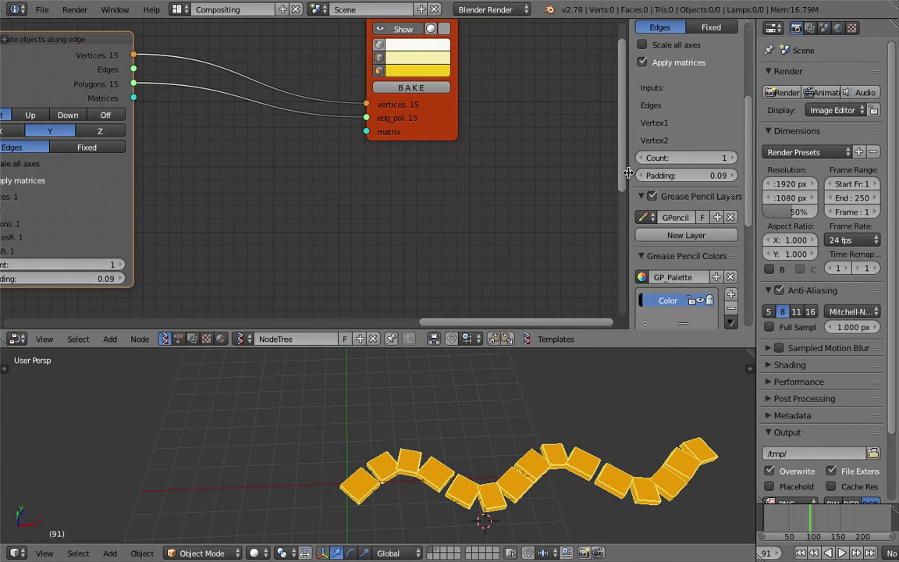
{"action": "left_click_drag", "start_coordinate": [629, 175], "coordinate": [742, 177]}
{"action": "middle_click_drag", "start_coordinate": [415, 116], "coordinate": [440, 180]}
{"action": "key", "text": "ctrl+s"}
{"action": "left_click", "coordinate": [439, 180]}
- Move the Duplicate objects along edge node and Viewer Draw closer together
{"action": "left_click_drag", "start_coordinate": [220, 162], "coordinate": [305, 204]}
{"action": "scroll", "coordinate": [343, 215], "scroll_direction": "down", "scroll_amount": 4}
{"action": "middle_click_drag", "start_coordinate": [371, 222], "coordinate": [301, 181]}
{"action": "left_click_drag", "start_coordinate": [402, 146], "coordinate": [293, 115]}
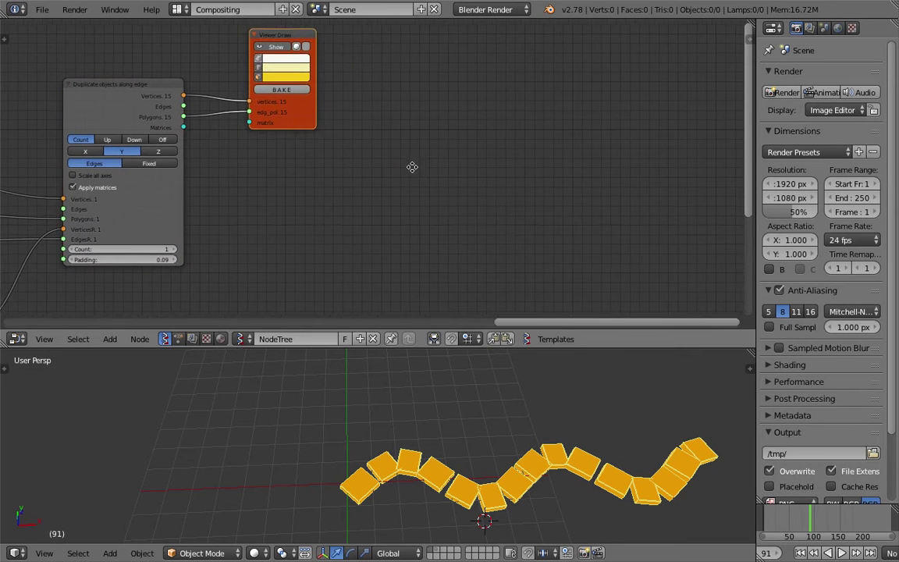
- Duplicate the Viewer Draw node, place the copy below the original, and save the file
{"action": "middle_click_drag", "start_coordinate": [412, 166], "coordinate": [447, 142]}
{"action": "key", "text": "shift+d"}
{"action": "left_click", "coordinate": [531, 288]}
{"action": "key", "text": "ctrl+s"}
{"action": "left_click", "coordinate": [402, 252]}
{"action": "middle_click_drag", "start_coordinate": [401, 251], "coordinate": [401, 217]}
{"action": "key", "text": "ctrl+s"}
{"action": "left_click", "coordinate": [378, 198]}
- Connect the Matrices output of Duplicate objects along edge to the second Viewer Draw's matrix input and save the file
{"action": "key", "text": "g"}
{"action": "left_click", "coordinate": [221, 84]}
{"action": "mouse_move", "coordinate": [214, 69]}
{"action": "left_mouse_down"}
{"action": "mouse_move", "coordinate": [402, 228]}
{"action": "mouse_move", "coordinate": [461, 257]}
{"action": "left_mouse_up"}
{"action": "left_click_drag", "start_coordinate": [460, 172], "coordinate": [478, 167]}
{"action": "key", "text": "ctrl+s"}
{"action": "left_click", "coordinate": [477, 165]}
{"action": "middle_click_drag", "start_coordinate": [388, 146], "coordinate": [375, 116]}
{"action": "scroll", "coordinate": [376, 115], "scroll_direction": "up", "scroll_amount": 2}
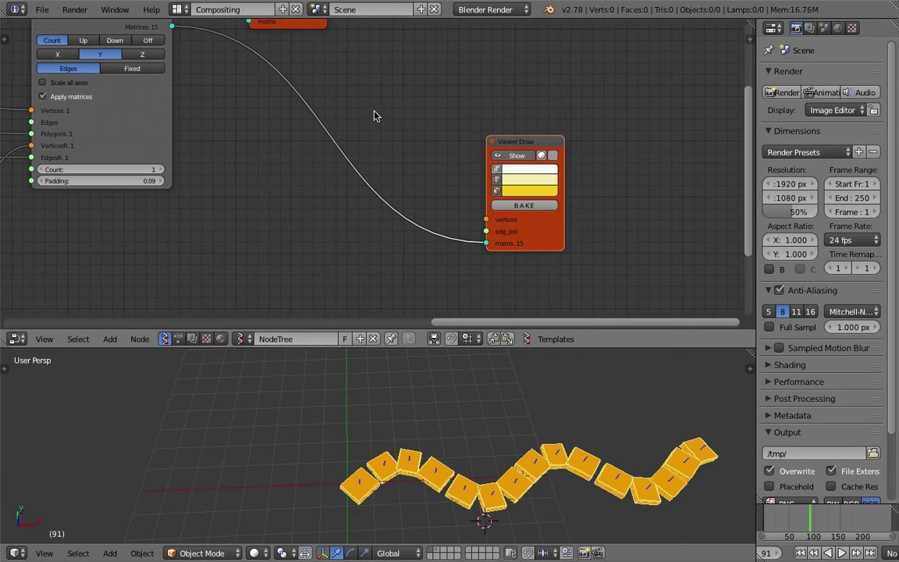
{"action": "key", "text": "shift+a"}
{"action": "left_click", "coordinate": [374, 114]}
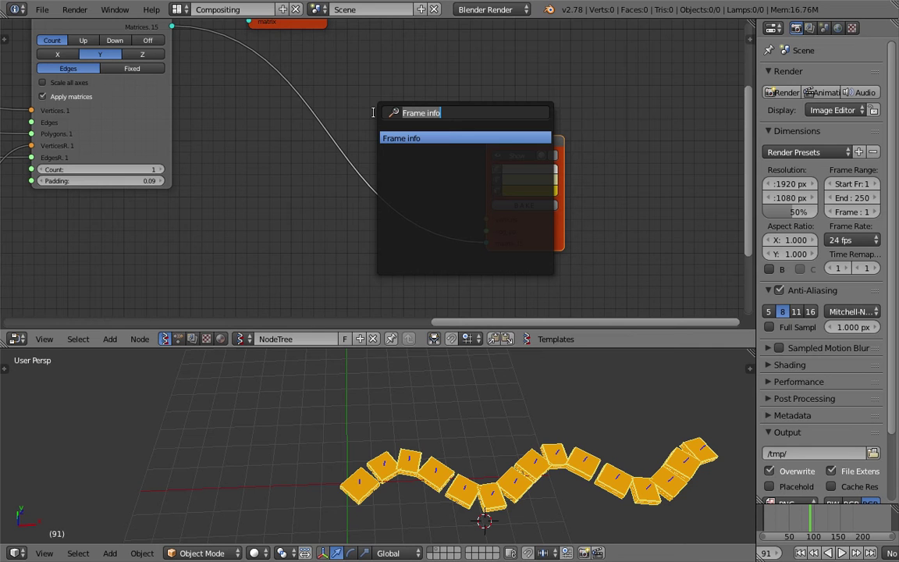
{"action": "key", "text": "Escape"}
- Enlarge the 3D view and add a Line node beside the second Viewer Draw
{"action": "middle_click_drag", "start_coordinate": [438, 454], "coordinate": [490, 376]}
{"action": "left_click_drag", "start_coordinate": [490, 350], "coordinate": [489, 308]}
{"action": "middle_click_drag", "start_coordinate": [469, 390], "coordinate": [428, 469]}
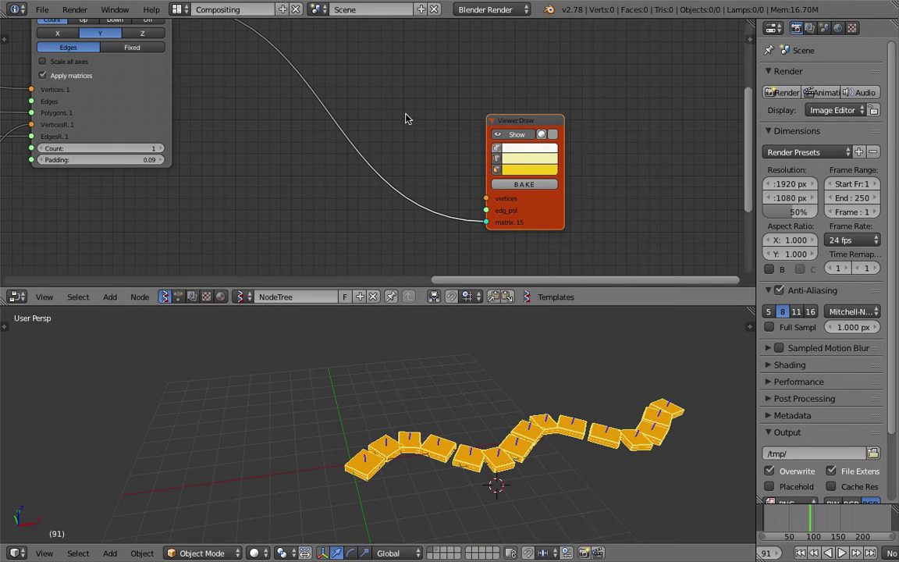
{"action": "key", "text": "space"}
{"action": "type", "text": "line"}
{"action": "key", "text": "Return"}
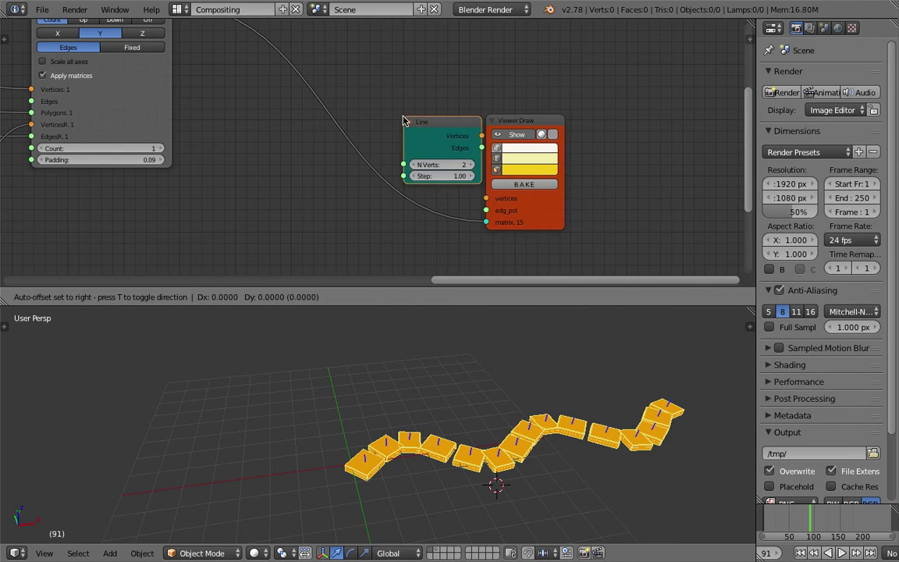
{"action": "left_click_drag", "start_coordinate": [561, 127], "coordinate": [560, 126]}
- Connect the Line node's Vertices and Edges to the second Viewer Draw's vertices and edg_pol inputs, and save the file
{"action": "mouse_move", "coordinate": [468, 104]}
{"action": "left_mouse_down"}
{"action": "mouse_move", "coordinate": [545, 197]}
{"action": "mouse_move", "coordinate": [540, 203]}
{"action": "left_mouse_up"}
{"action": "mouse_move", "coordinate": [467, 117]}
{"action": "left_mouse_down"}
{"action": "mouse_move", "coordinate": [481, 192]}
{"action": "mouse_move", "coordinate": [536, 215]}
{"action": "left_mouse_up"}
{"action": "left_click_drag", "start_coordinate": [445, 95], "coordinate": [379, 194]}
{"action": "scroll", "coordinate": [367, 152], "scroll_direction": "down", "scroll_amount": 3}
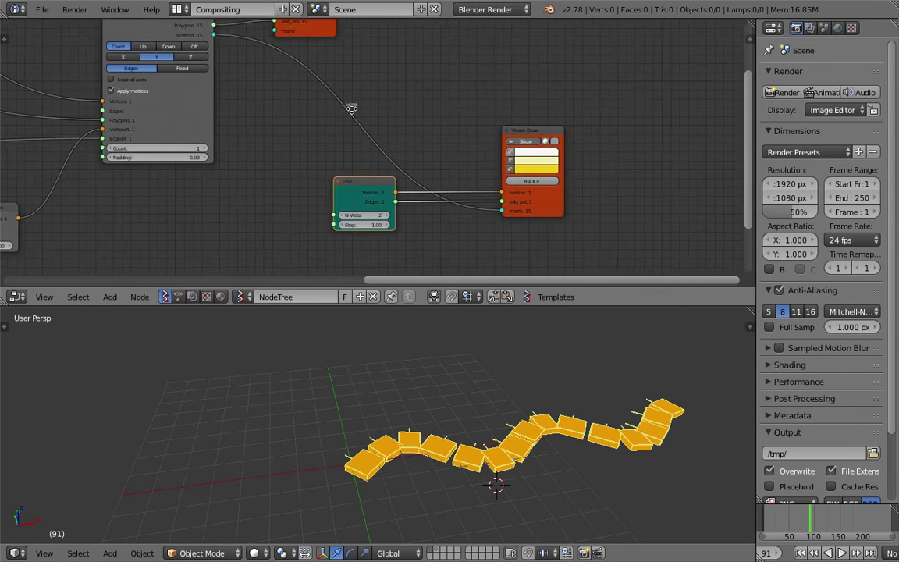
{"action": "middle_click_drag", "start_coordinate": [355, 116], "coordinate": [365, 162]}
{"action": "key", "text": "ctrl+s"}
{"action": "left_click", "coordinate": [365, 160]}
- Change the second Viewer Draw's face color to red and its edge color to pink
{"action": "middle_click_drag", "start_coordinate": [494, 172], "coordinate": [382, 72]}
{"action": "scroll", "coordinate": [413, 89], "scroll_direction": "up", "scroll_amount": 3}
{"action": "left_click", "coordinate": [456, 114]}
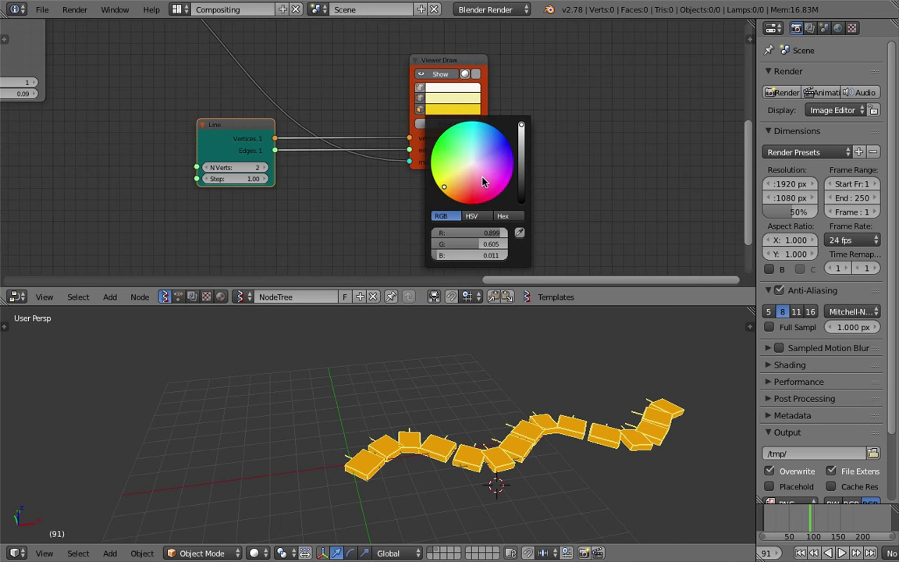
{"action": "left_click", "coordinate": [454, 97]}
{"action": "left_click", "coordinate": [472, 161]}
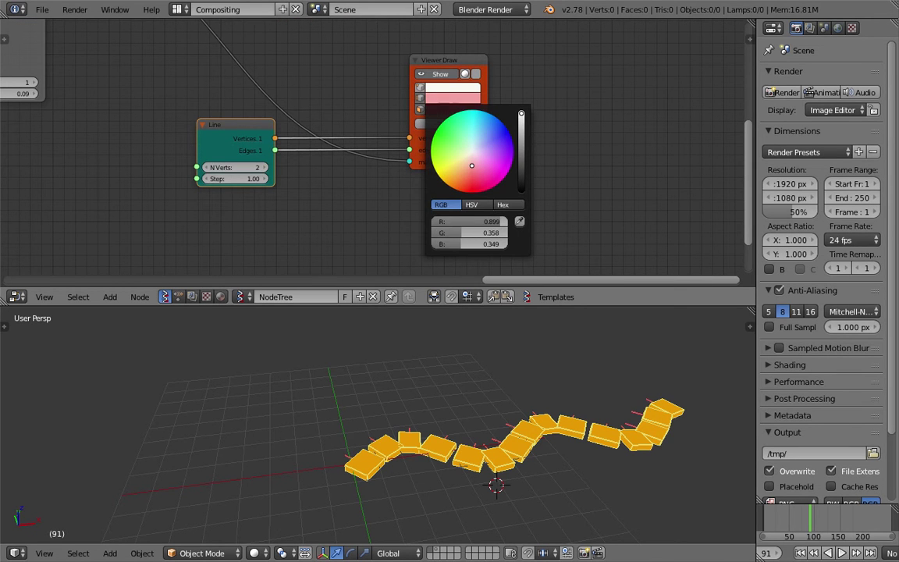
- Shift the Line node slightly toward the second Viewer Draw and save the file
{"action": "left_click_drag", "start_coordinate": [229, 133], "coordinate": [235, 138]}
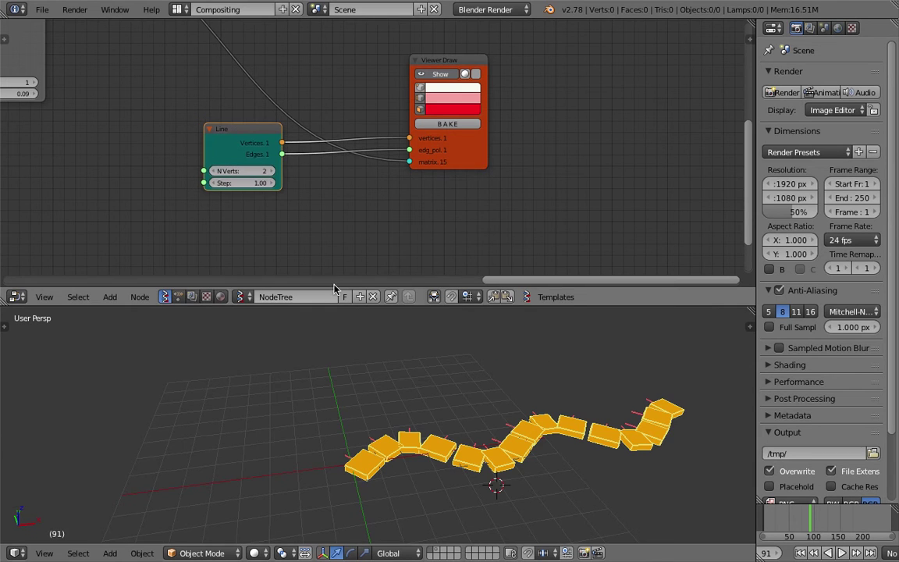
{"action": "scroll", "coordinate": [425, 462], "scroll_direction": "up", "scroll_amount": 4}
{"action": "middle_click_drag", "start_coordinate": [425, 462], "coordinate": [401, 472]}
{"action": "scroll", "coordinate": [491, 466], "scroll_direction": "down", "scroll_amount": 4}
{"action": "key", "text": "ctrl+s"}
{"action": "left_click", "coordinate": [412, 464]}
- Set the Line node to 3 vertices with a step of 1.06
{"action": "left_click", "coordinate": [272, 174]}
{"action": "left_click", "coordinate": [271, 174]}
{"action": "middle_click_drag", "start_coordinate": [388, 353], "coordinate": [414, 341]}
{"action": "left_click", "coordinate": [221, 173]}
{"action": "middle_click_drag", "start_coordinate": [454, 411], "coordinate": [416, 384]}
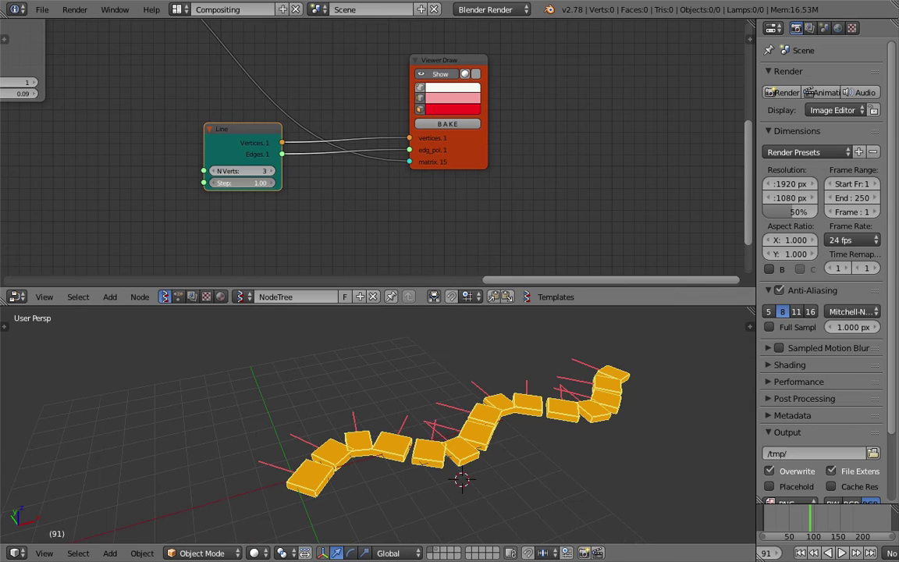
{"action": "left_click_drag", "start_coordinate": [267, 181], "coordinate": [247, 182]}
- Move the Line node and the second Viewer Draw farther apart, and save the file
{"action": "left_click_drag", "start_coordinate": [238, 130], "coordinate": [145, 158]}
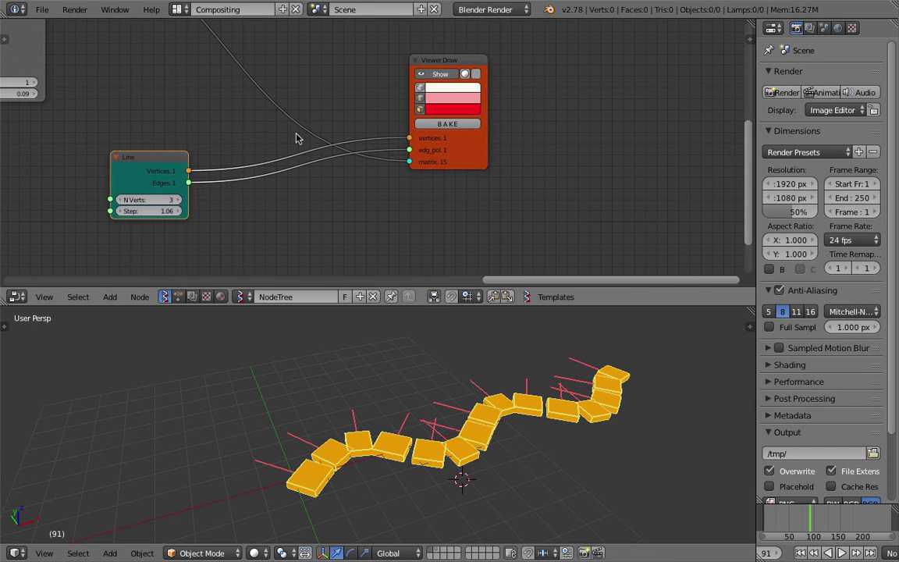
{"action": "left_click_drag", "start_coordinate": [439, 61], "coordinate": [493, 74]}
{"action": "key", "text": "ctrl+s"}
{"action": "left_click", "coordinate": [442, 95]}
{"action": "middle_click_drag", "start_coordinate": [408, 403], "coordinate": [406, 436]}
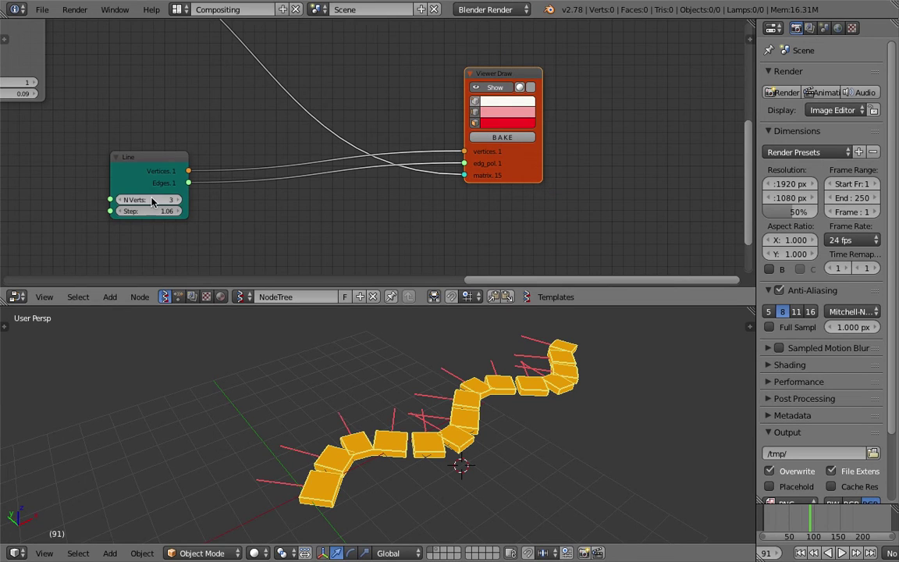
- Set the Line node to 2 vertices with a step of 1.42 and save the file
{"action": "left_click", "coordinate": [119, 200]}
{"action": "left_click", "coordinate": [178, 201]}
{"action": "left_click", "coordinate": [121, 200]}
{"action": "left_click_drag", "start_coordinate": [142, 210], "coordinate": [162, 214]}
{"action": "key", "text": "ctrl+s"}
{"action": "left_click", "coordinate": [162, 214]}
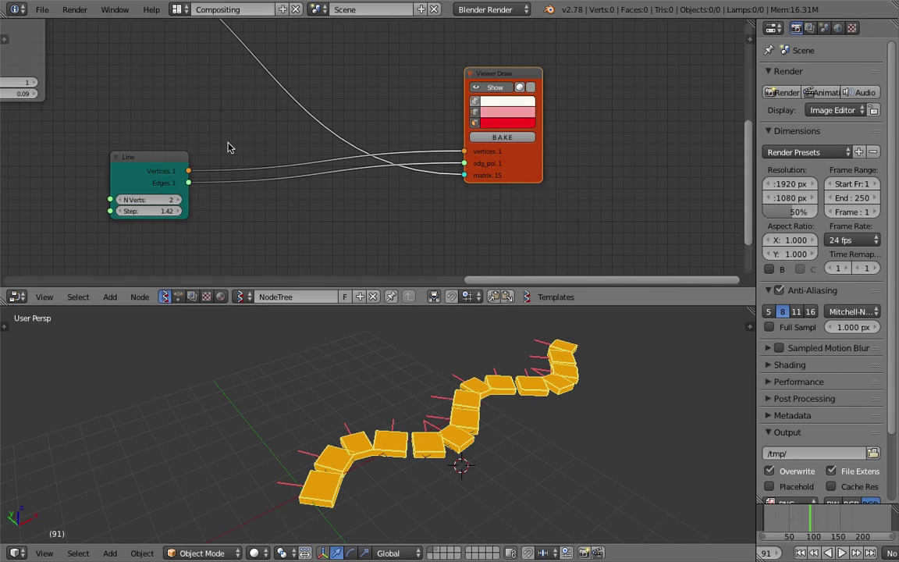
{"action": "key", "text": "alt+space"}
{"action": "type", "text": "random"}
{"action": "key", "text": "Down"}
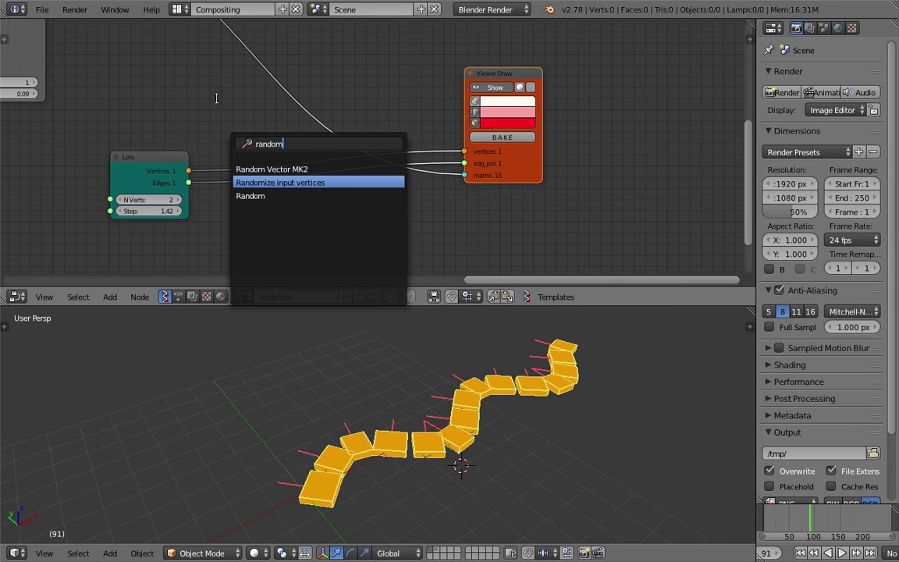
{"action": "key", "text": "Escape"}
- Reposition the second Viewer Draw beside the Line node and save the file
{"action": "left_click_drag", "start_coordinate": [517, 75], "coordinate": [535, 86]}
{"action": "scroll", "coordinate": [311, 89], "scroll_direction": "down", "scroll_amount": 1}
{"action": "middle_click_drag", "start_coordinate": [337, 63], "coordinate": [278, 108]}
{"action": "scroll", "coordinate": [324, 94], "scroll_direction": "down", "scroll_amount": 3}
{"action": "left_click_drag", "start_coordinate": [399, 118], "coordinate": [325, 90]}
{"action": "middle_click_drag", "start_coordinate": [472, 449], "coordinate": [399, 449]}
{"action": "key", "text": "ctrl+s"}
{"action": "left_click", "coordinate": [374, 451]}
{"action": "scroll", "coordinate": [415, 453], "scroll_direction": "down", "scroll_amount": 2}
{"action": "key", "text": "ctrl+s"}
{"action": "left_click", "coordinate": [399, 451]}
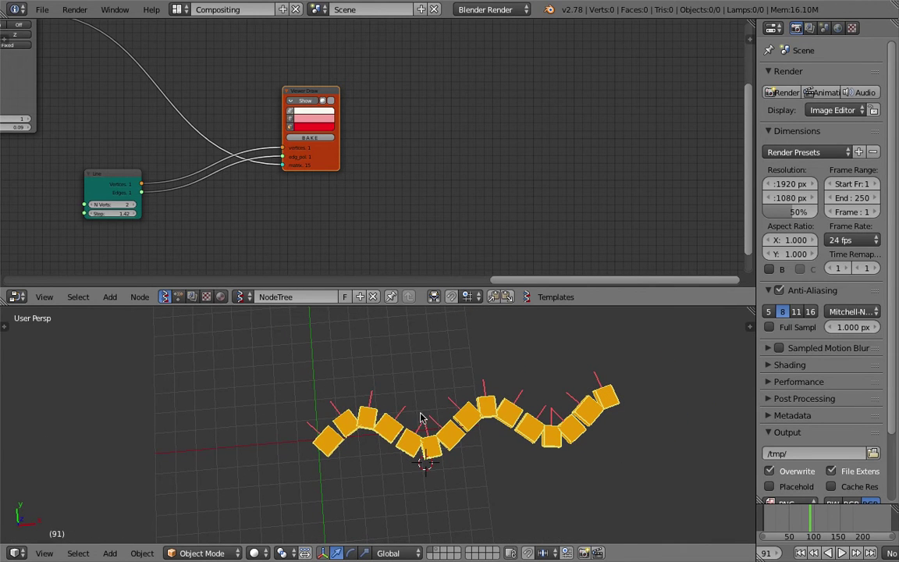
- Adjust the second Viewer Draw's position and set the Line node's step to 1.33
{"action": "middle_click_drag", "start_coordinate": [230, 193], "coordinate": [509, 189]}
{"action": "left_click_drag", "start_coordinate": [583, 91], "coordinate": [591, 77]}
{"action": "left_click_drag", "start_coordinate": [414, 169], "coordinate": [464, 164]}
{"action": "left_click", "coordinate": [451, 188]}
{"action": "middle_click_drag", "start_coordinate": [367, 437], "coordinate": [384, 394]}
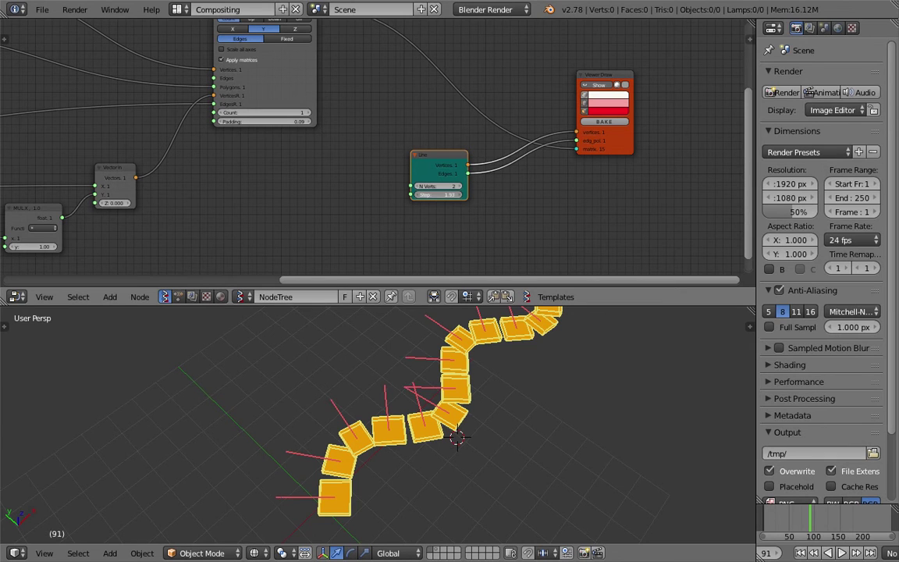
{"action": "middle_click_drag", "start_coordinate": [391, 477], "coordinate": [314, 469]}
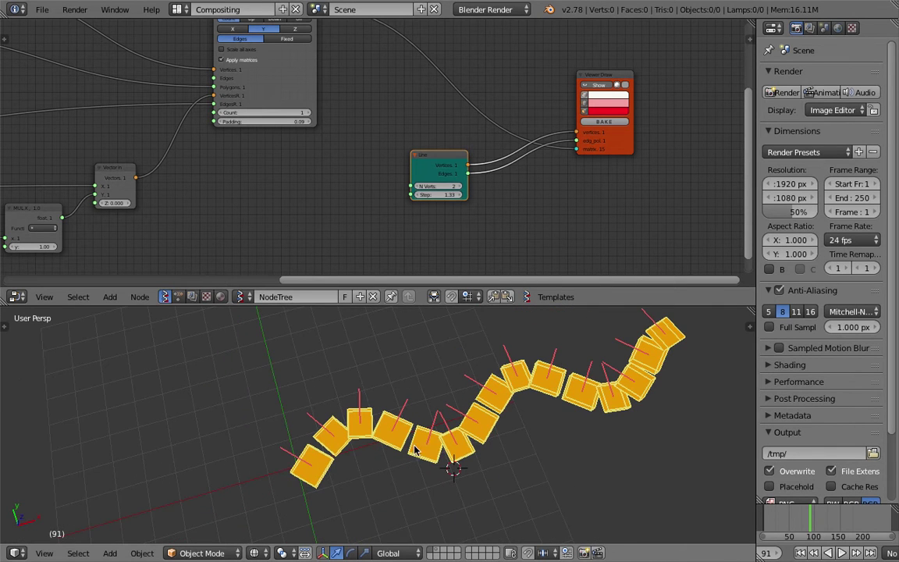
{"action": "middle_click_drag", "start_coordinate": [416, 450], "coordinate": [331, 461]}
{"action": "middle_click_drag", "start_coordinate": [454, 196], "coordinate": [402, 192]}
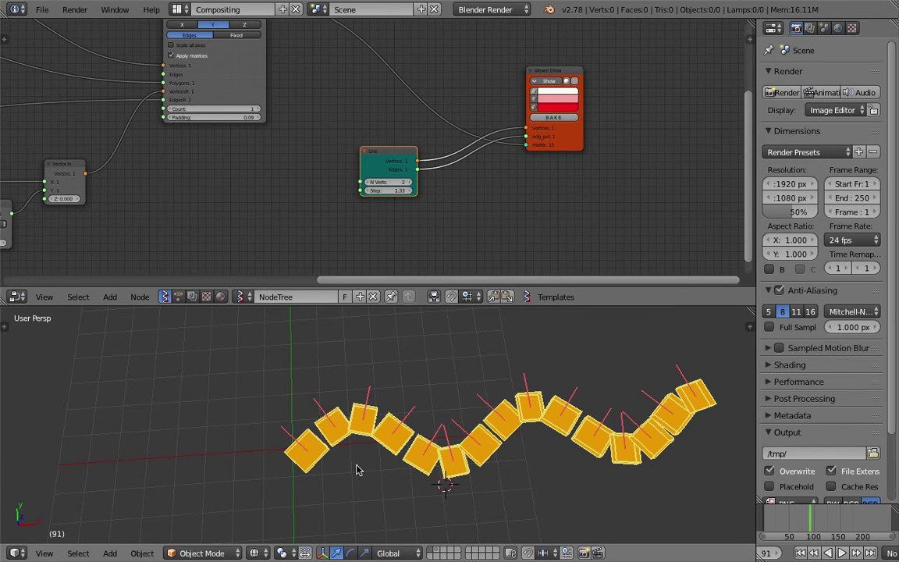
- Spread the Line and Viewer Draw nodes apart and insert a Matrix Apply node on the vertices link between them
{"action": "left_click_drag", "start_coordinate": [389, 159], "coordinate": [370, 159]}
{"action": "left_click_drag", "start_coordinate": [550, 78], "coordinate": [597, 90]}
{"action": "key", "text": "space"}
{"action": "type", "text": "matrix"}
{"action": "key", "text": "Return"}
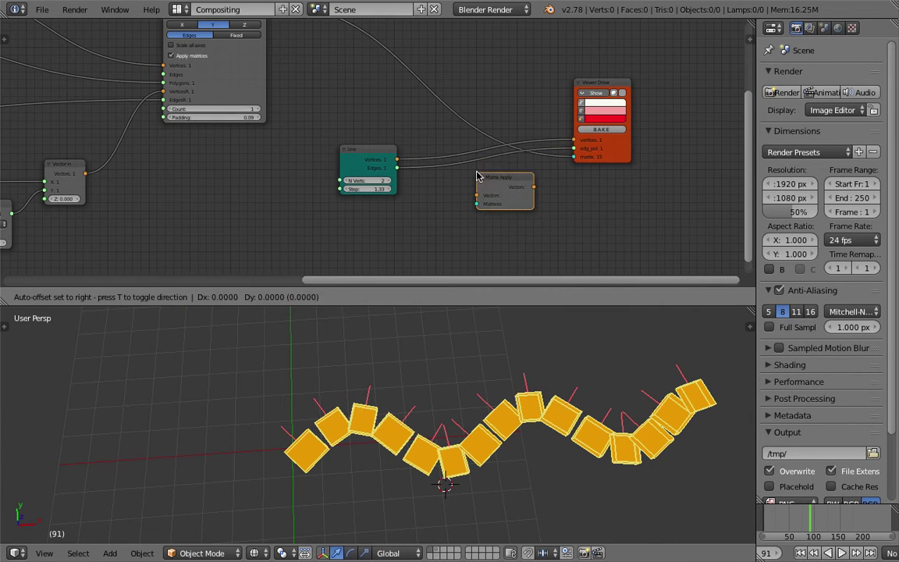
{"action": "left_click", "coordinate": [430, 139]}
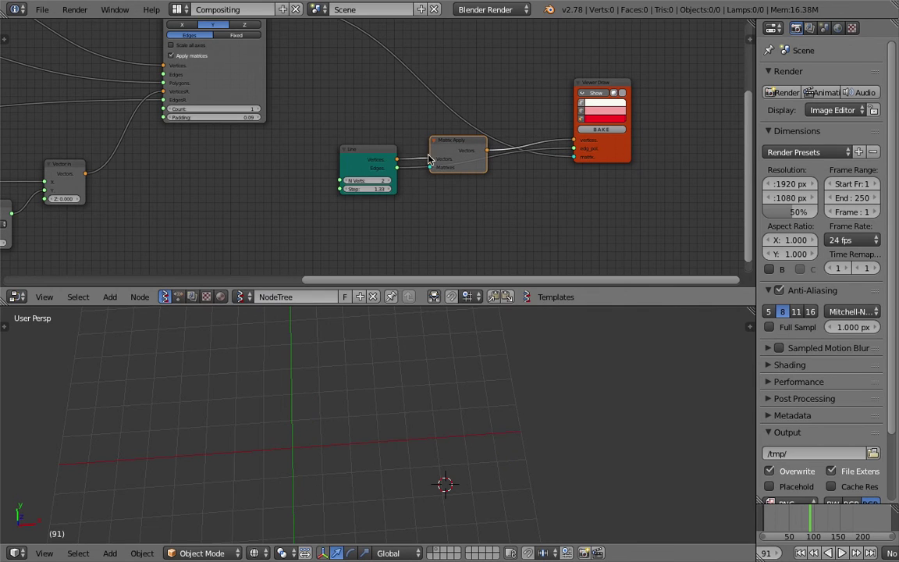
- Add a Matrix in node below the Line node and connect its output to Matrix Apply's Matrixes input
{"action": "key", "text": "shift+a"}
{"action": "left_click", "coordinate": [433, 191]}
{"action": "type", "text": "matrix i"}
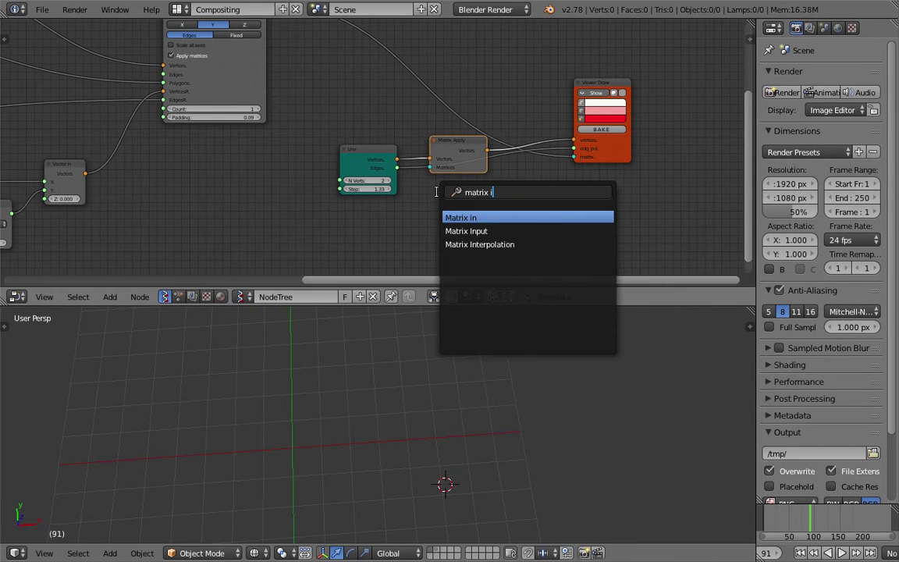
{"action": "key", "text": "Return"}
{"action": "left_click", "coordinate": [324, 220]}
{"action": "left_click_drag", "start_coordinate": [381, 147], "coordinate": [338, 121]}
{"action": "mouse_move", "coordinate": [384, 229]}
{"action": "left_mouse_down"}
{"action": "mouse_move", "coordinate": [402, 212]}
{"action": "mouse_move", "coordinate": [383, 226]}
{"action": "left_mouse_up"}
{"action": "left_click_drag", "start_coordinate": [381, 231], "coordinate": [431, 167]}
{"action": "left_click_drag", "start_coordinate": [355, 224], "coordinate": [390, 192]}
- Add a Vector in node next to the Matrix in node
{"action": "key", "text": "shift+a"}
{"action": "type", "text": "svec"}
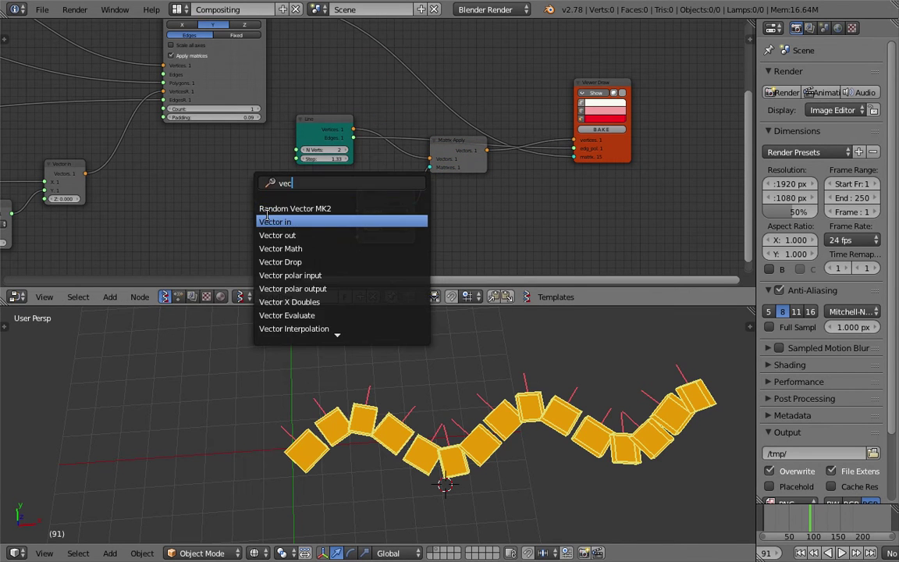
{"action": "left_click", "coordinate": [268, 221]}
{"action": "left_click", "coordinate": [268, 206]}
{"action": "scroll", "coordinate": [268, 206], "scroll_direction": "up", "scroll_amount": 1}
{"action": "middle_click_drag", "start_coordinate": [309, 347], "coordinate": [349, 424]}
{"action": "middle_click_drag", "start_coordinate": [401, 126], "coordinate": [379, 178]}
- Toggle the 3D view between wireframe and solid shading, and save the file
{"action": "middle_click_drag", "start_coordinate": [466, 459], "coordinate": [470, 413]}
{"action": "key", "text": "z"}
{"action": "key", "text": "z"}
{"action": "key", "text": "z"}
{"action": "key", "text": "ctrl+s"}
{"action": "left_click", "coordinate": [328, 487]}
- Turn off face display in the first Viewer Draw so the boxes are drawn as edges only
{"action": "middle_click_drag", "start_coordinate": [355, 52], "coordinate": [347, 186]}
{"action": "scroll", "coordinate": [329, 153], "scroll_direction": "up", "scroll_amount": 3}
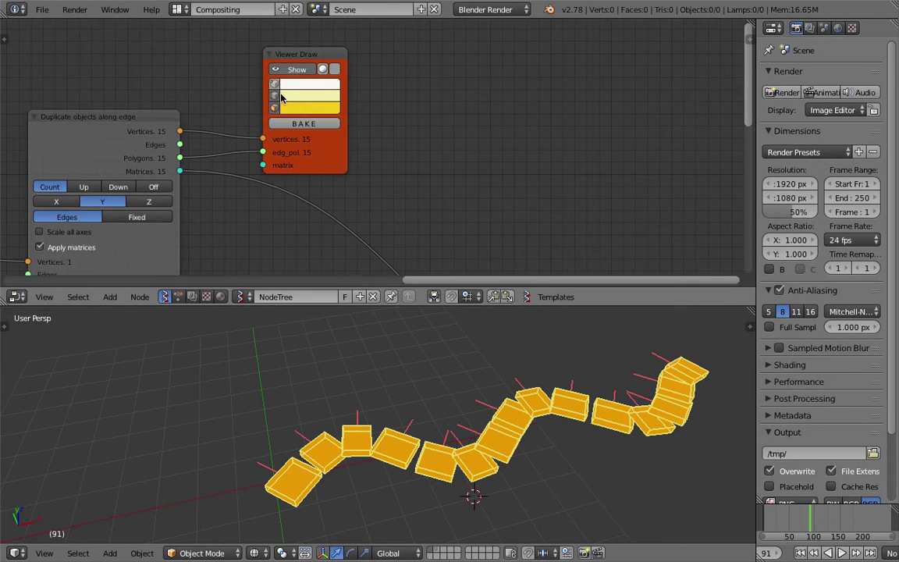
{"action": "left_click", "coordinate": [275, 95]}
{"action": "left_click", "coordinate": [275, 95]}
{"action": "left_click", "coordinate": [275, 108]}
{"action": "left_click", "coordinate": [275, 98]}
{"action": "left_click", "coordinate": [275, 98]}
{"action": "left_click", "coordinate": [275, 98]}
{"action": "left_click", "coordinate": [275, 98]}
{"action": "mouse_move", "coordinate": [493, 459]}
{"action": "middle_mouse_down"}
{"action": "mouse_move", "coordinate": [488, 476]}
{"action": "mouse_move", "coordinate": [479, 474]}
{"action": "mouse_move", "coordinate": [457, 418]}
{"action": "mouse_move", "coordinate": [459, 441]}
{"action": "mouse_move", "coordinate": [400, 449]}
{"action": "mouse_move", "coordinate": [385, 427]}
{"action": "middle_mouse_up"}
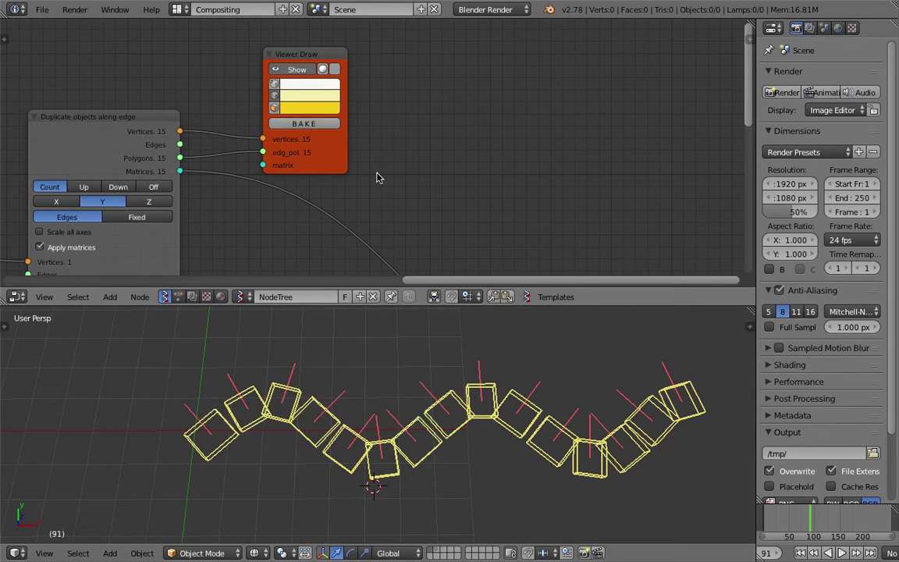
- Reposition the Matrix Apply and Matrix in nodes to make room for their links
{"action": "middle_click_drag", "start_coordinate": [380, 176], "coordinate": [380, 81]}
{"action": "middle_click_drag", "start_coordinate": [423, 217], "coordinate": [420, 115]}
{"action": "scroll", "coordinate": [421, 121], "scroll_direction": "up", "scroll_amount": 2}
{"action": "left_click_drag", "start_coordinate": [441, 169], "coordinate": [455, 198]}
{"action": "middle_click_drag", "start_coordinate": [446, 184], "coordinate": [411, 90]}
{"action": "middle_click_drag", "start_coordinate": [447, 414], "coordinate": [464, 404]}
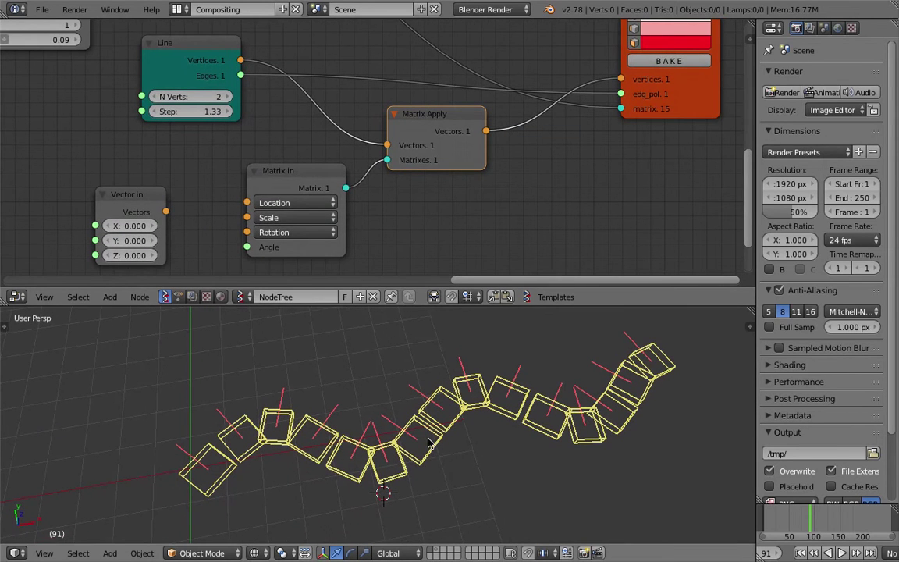
{"action": "middle_click_drag", "start_coordinate": [260, 186], "coordinate": [309, 161]}
{"action": "mouse_move", "coordinate": [308, 162]}
{"action": "left_mouse_down"}
{"action": "mouse_move", "coordinate": [319, 158]}
{"action": "mouse_move", "coordinate": [293, 163]}
{"action": "left_mouse_up"}
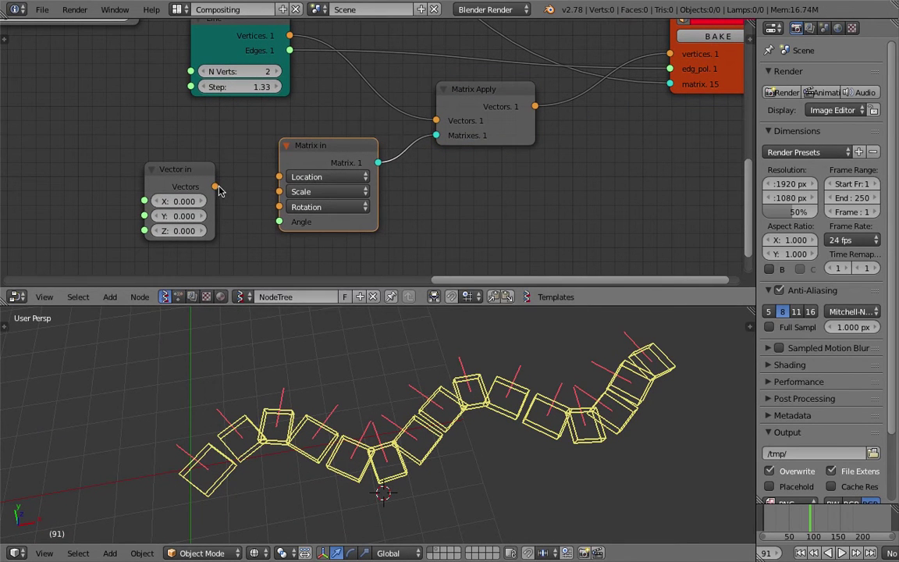
- Connect Vector in to the Location input of Matrix in and set its X value to 0.5
{"action": "left_click_drag", "start_coordinate": [220, 190], "coordinate": [222, 189]}
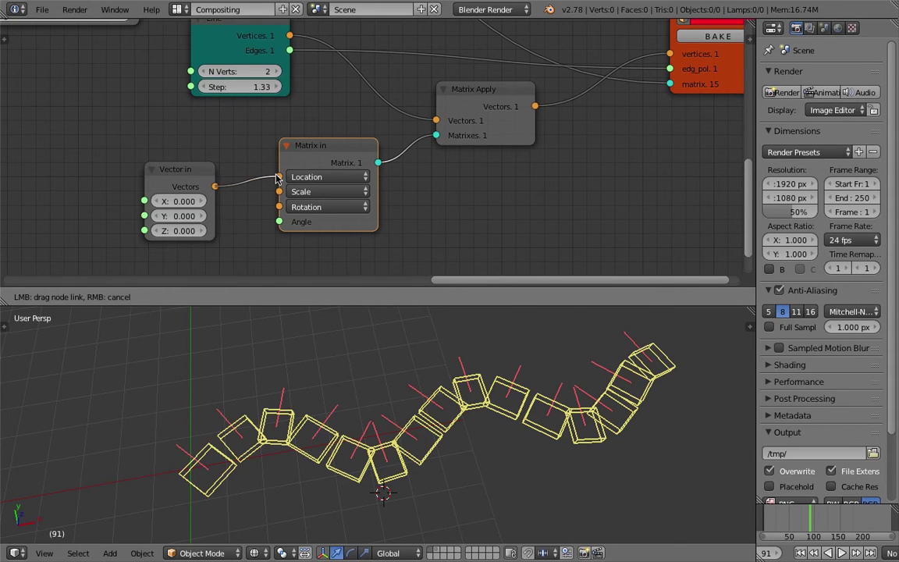
{"action": "left_click_drag", "start_coordinate": [275, 179], "coordinate": [279, 177]}
{"action": "left_click_drag", "start_coordinate": [178, 201], "coordinate": [195, 201]}
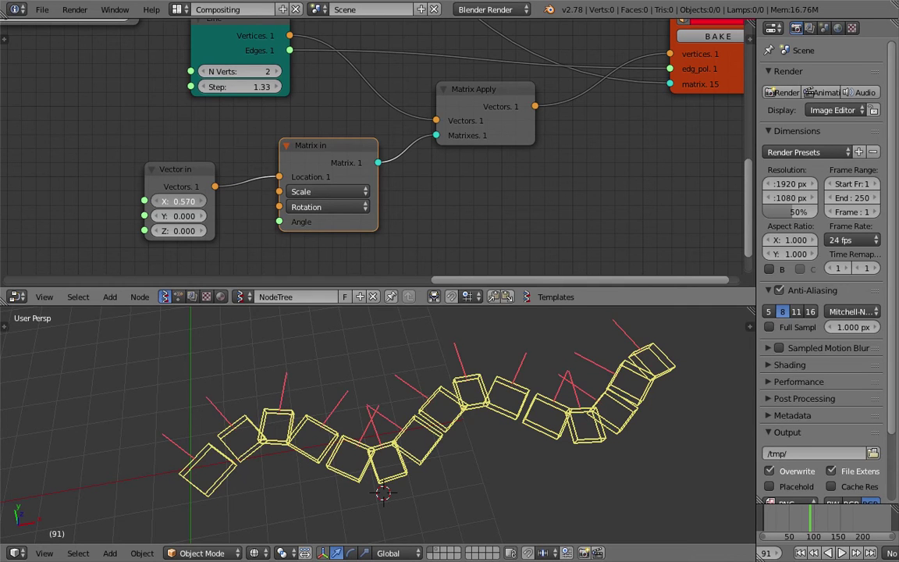
{"action": "middle_click_drag", "start_coordinate": [253, 335], "coordinate": [337, 418]}
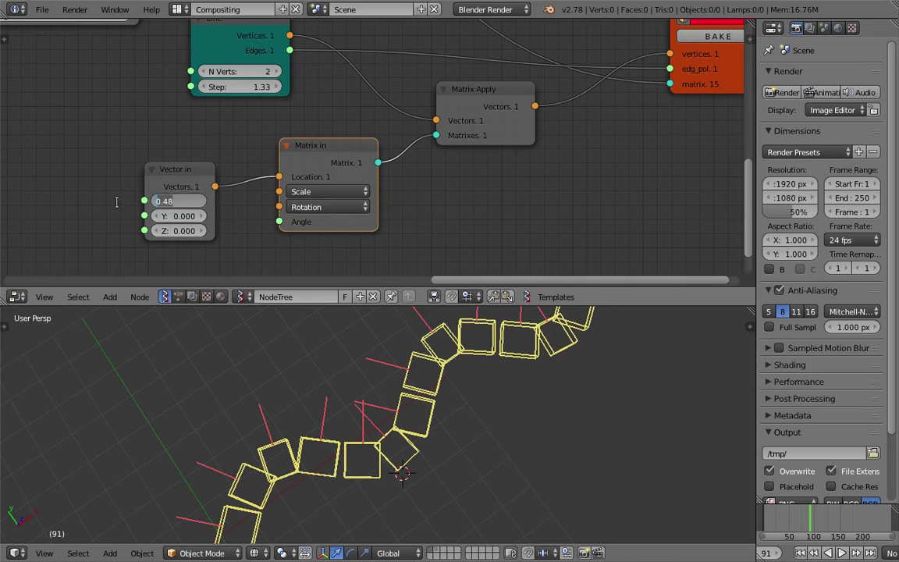
{"action": "type", "text": ".5"}
{"action": "key", "text": "Return"}
{"action": "middle_click_drag", "start_coordinate": [242, 351], "coordinate": [351, 455]}
{"action": "scroll", "coordinate": [352, 455], "scroll_direction": "down", "scroll_amount": 3}
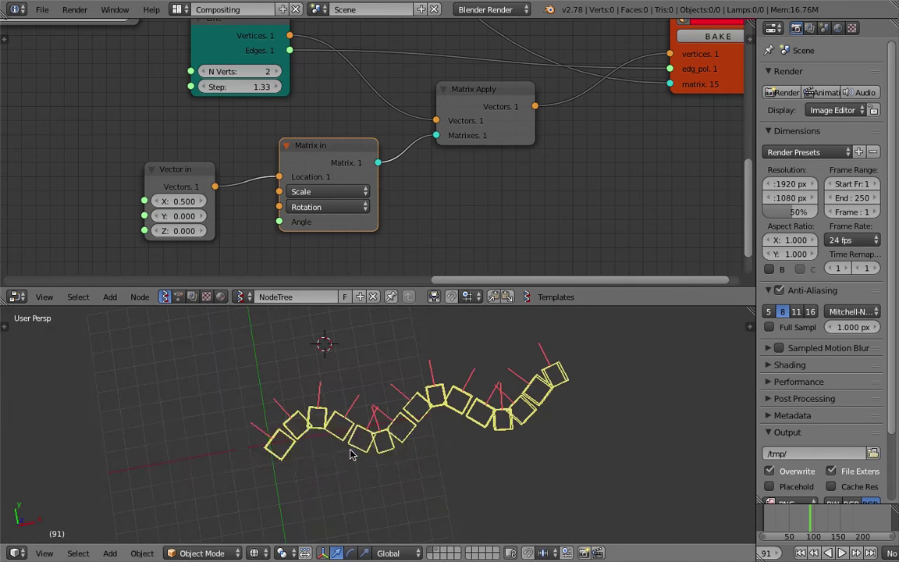
- Set the Line node's step to 0.82, save the file, and enlarge the 3D view
{"action": "scroll", "coordinate": [358, 158], "scroll_direction": "up", "scroll_amount": 2}
{"action": "key", "text": "ctrl+s"}
{"action": "left_click", "coordinate": [312, 189]}
{"action": "left_click_drag", "start_coordinate": [242, 74], "coordinate": [225, 74]}
{"action": "mouse_move", "coordinate": [485, 391]}
{"action": "middle_mouse_down"}
{"action": "mouse_move", "coordinate": [477, 432]}
{"action": "mouse_move", "coordinate": [470, 391]}
{"action": "middle_mouse_up"}
{"action": "key", "text": "ctrl+s"}
{"action": "left_click", "coordinate": [470, 390]}
{"action": "left_click_drag", "start_coordinate": [478, 311], "coordinate": [478, 212]}
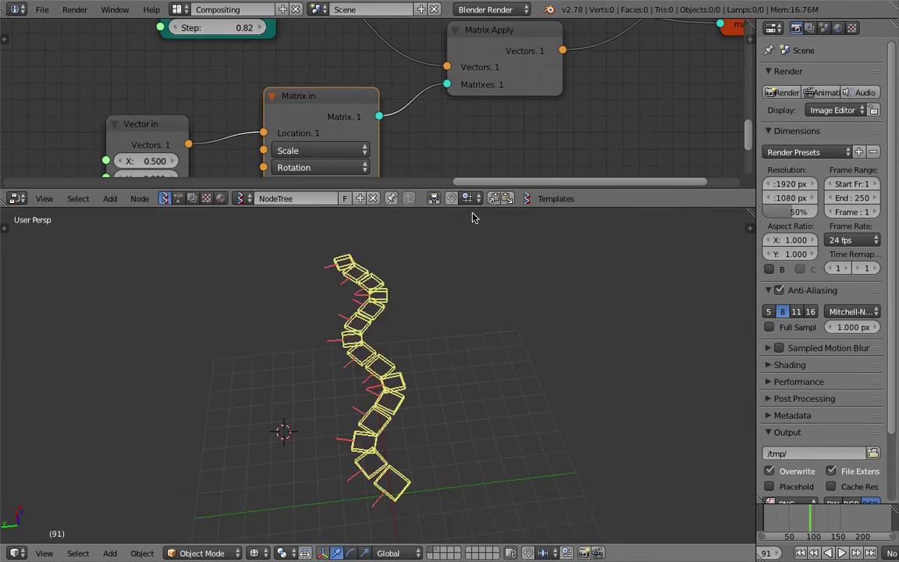
- Inspect the leg lines along the box segments, enlarge the node editor, and save the file
{"action": "middle_click_drag", "start_coordinate": [398, 351], "coordinate": [304, 401]}
{"action": "scroll", "coordinate": [320, 414], "scroll_direction": "up", "scroll_amount": 2}
{"action": "scroll", "coordinate": [408, 393], "scroll_direction": "up", "scroll_amount": 3}
{"action": "middle_click_drag", "start_coordinate": [407, 394], "coordinate": [420, 338]}
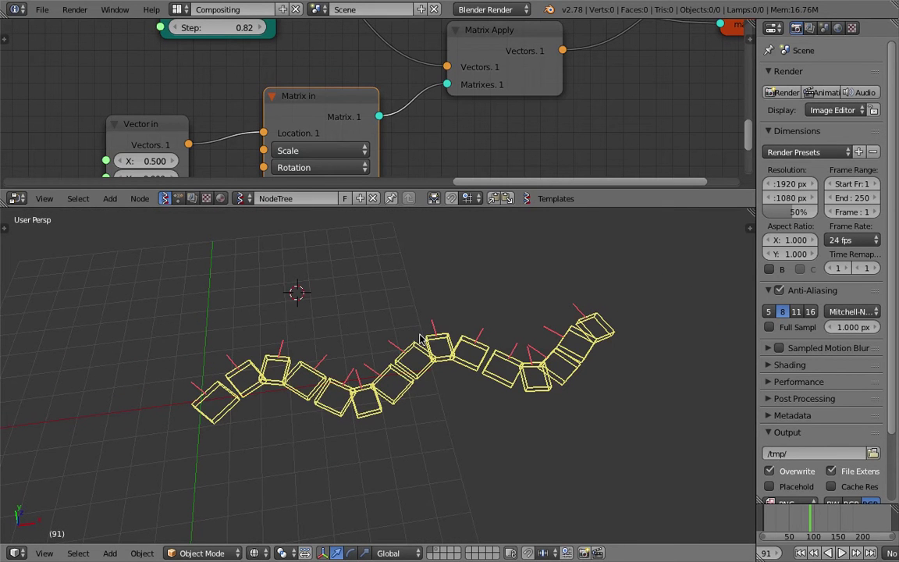
{"action": "middle_click_drag", "start_coordinate": [328, 375], "coordinate": [375, 328]}
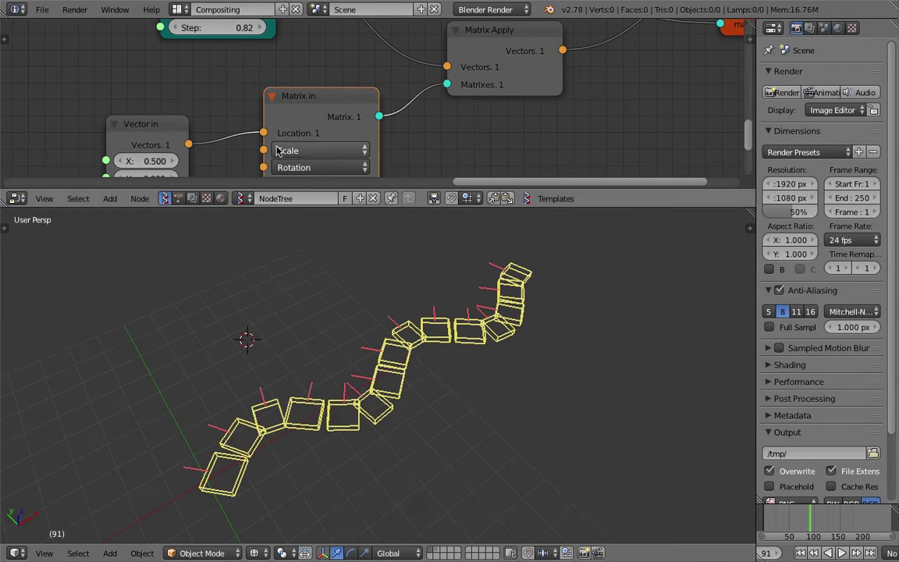
{"action": "scroll", "coordinate": [312, 135], "scroll_direction": "down", "scroll_amount": 5}
{"action": "left_click_drag", "start_coordinate": [577, 77], "coordinate": [585, 79]}
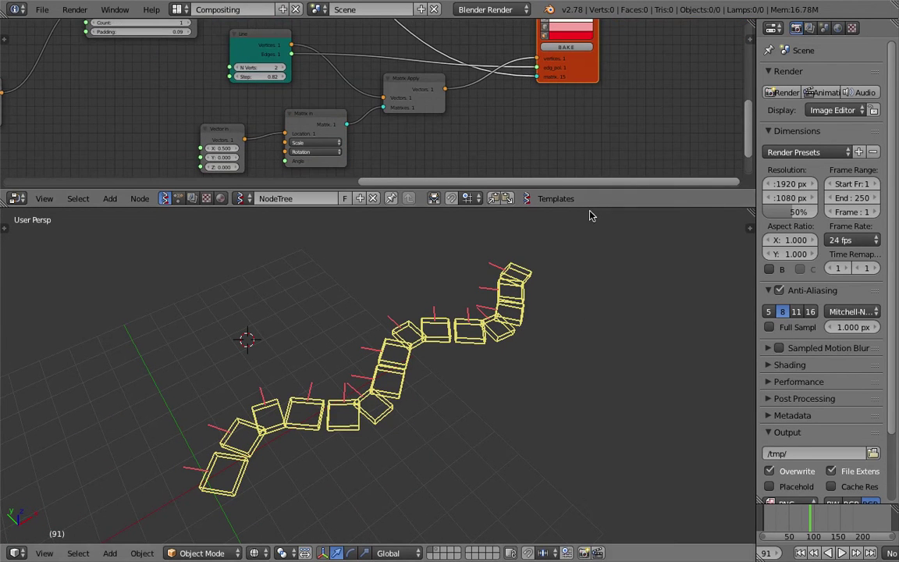
{"action": "left_click_drag", "start_coordinate": [591, 208], "coordinate": [587, 327]}
{"action": "middle_click_drag", "start_coordinate": [432, 192], "coordinate": [440, 160]}
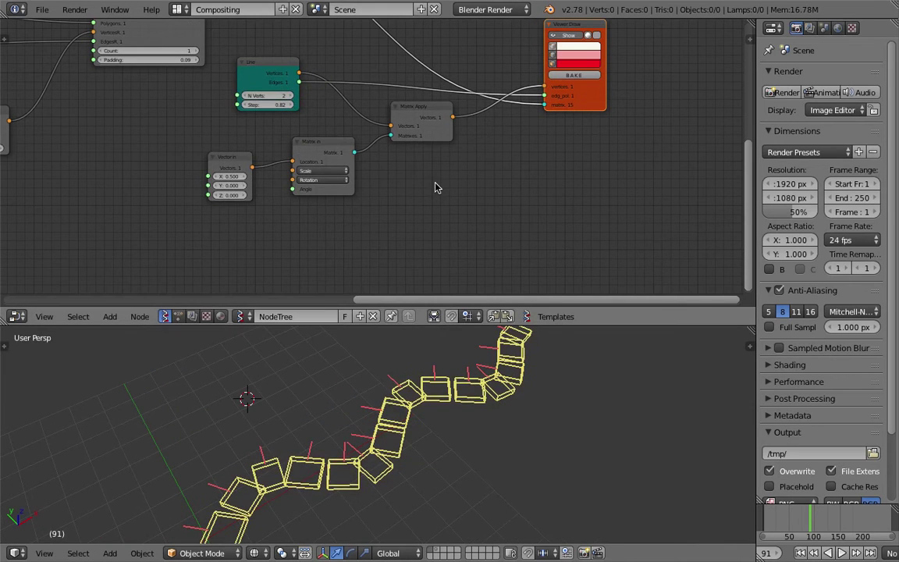
{"action": "middle_click_drag", "start_coordinate": [508, 406], "coordinate": [441, 453]}
{"action": "key", "text": "ctrl+s"}
{"action": "left_click", "coordinate": [442, 452]}
- Spread the Matrix in, Matrix Apply and leg Viewer Draw nodes further apart
{"action": "left_click_drag", "start_coordinate": [325, 147], "coordinate": [340, 152]}
{"action": "left_click_drag", "start_coordinate": [438, 131], "coordinate": [454, 139]}
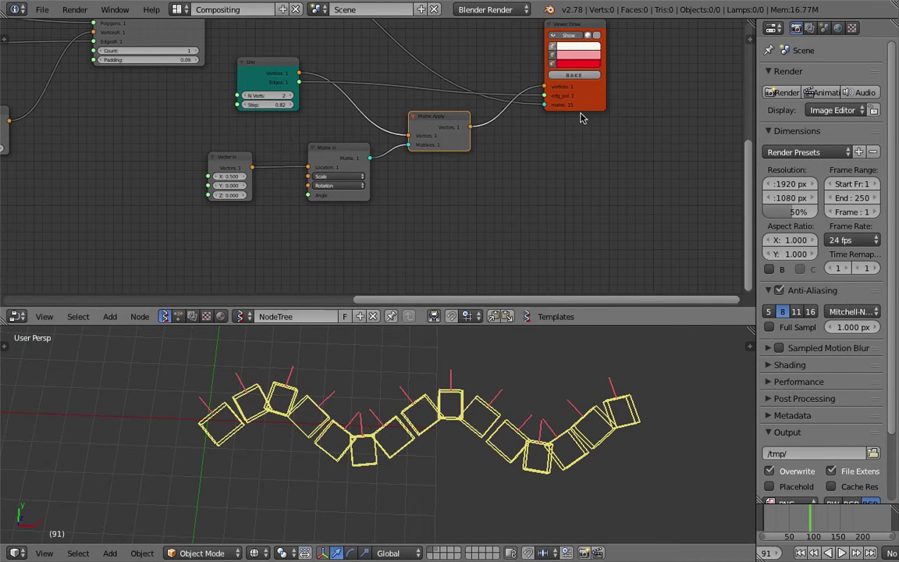
{"action": "left_click_drag", "start_coordinate": [583, 103], "coordinate": [613, 112]}
{"action": "scroll", "coordinate": [589, 153], "scroll_direction": "down", "scroll_amount": 1}
{"action": "scroll", "coordinate": [590, 156], "scroll_direction": "down", "scroll_amount": 2}
{"action": "mouse_move", "coordinate": [557, 137]}
{"action": "middle_mouse_down"}
{"action": "mouse_move", "coordinate": [541, 184]}
{"action": "mouse_move", "coordinate": [451, 160]}
{"action": "middle_mouse_up"}
- Select all the leg nodes from Vector in and Line to Viewer Draw and move them away from the duplication node
{"action": "key", "text": "a"}
{"action": "key", "text": "a"}
{"action": "key", "text": "a"}
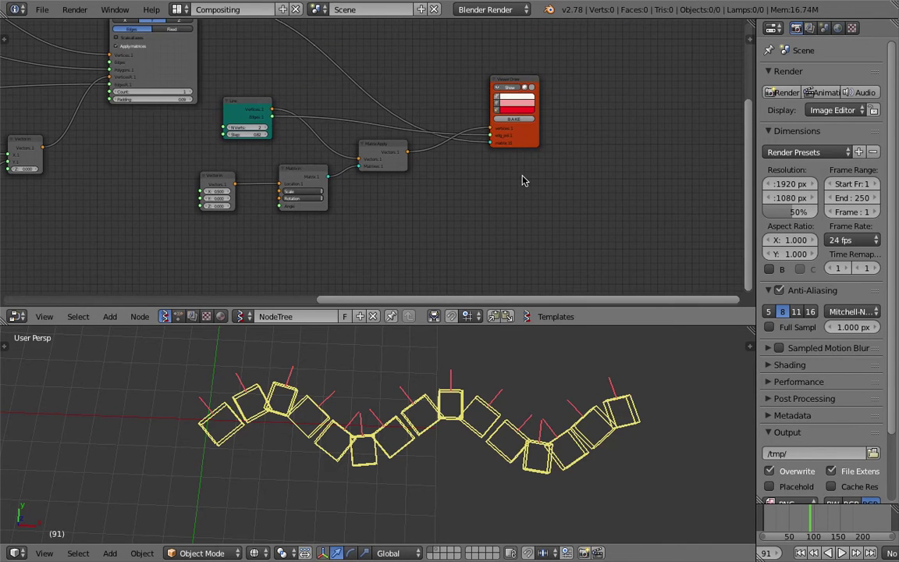
{"action": "key", "text": "b"}
{"action": "left_click_drag", "start_coordinate": [581, 237], "coordinate": [239, 75]}
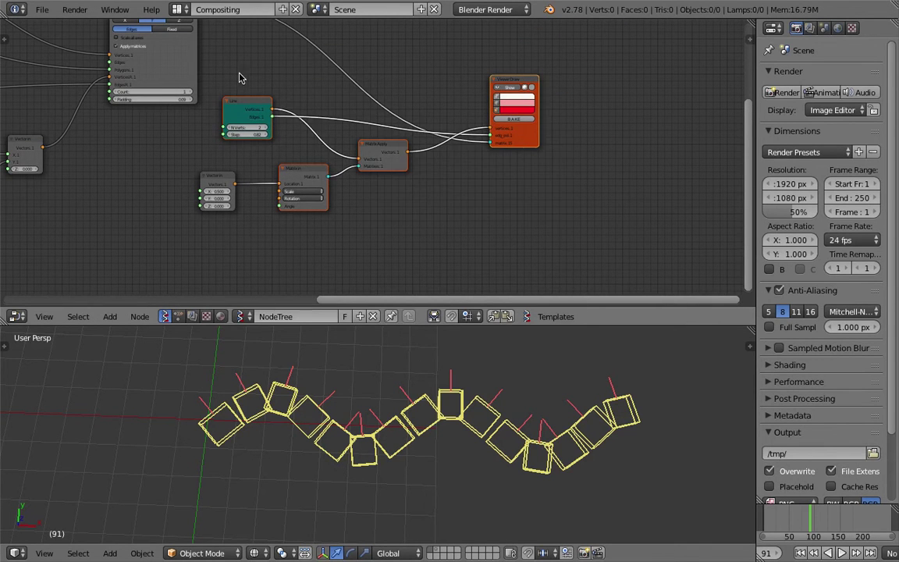
{"action": "key", "text": "g"}
{"action": "left_click", "coordinate": [352, 75]}
- Move the Vector in node closer to Matrix in and save the file
{"action": "left_click_drag", "start_coordinate": [217, 182], "coordinate": [333, 178]}
{"action": "scroll", "coordinate": [295, 149], "scroll_direction": "up", "scroll_amount": 1}
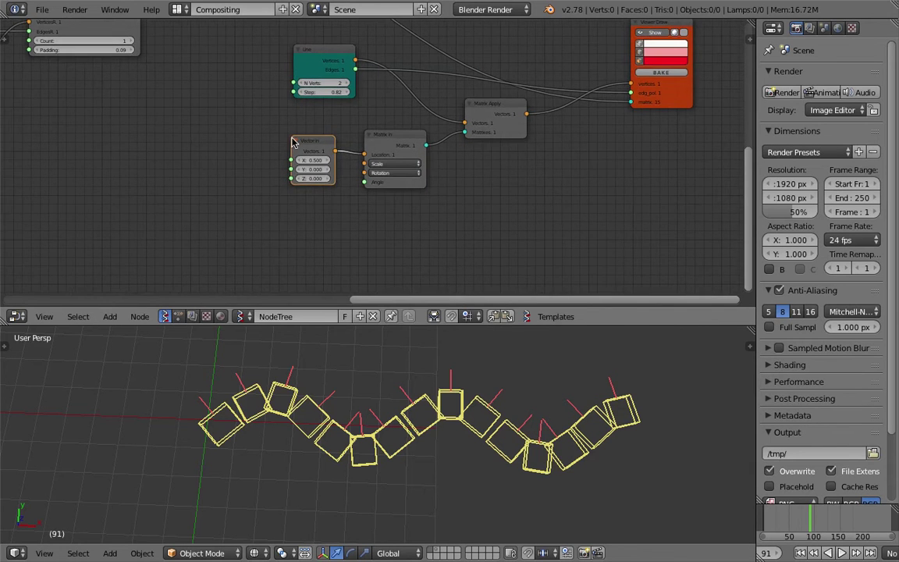
{"action": "scroll", "coordinate": [307, 144], "scroll_direction": "up", "scroll_amount": 1}
{"action": "left_click", "coordinate": [393, 141]}
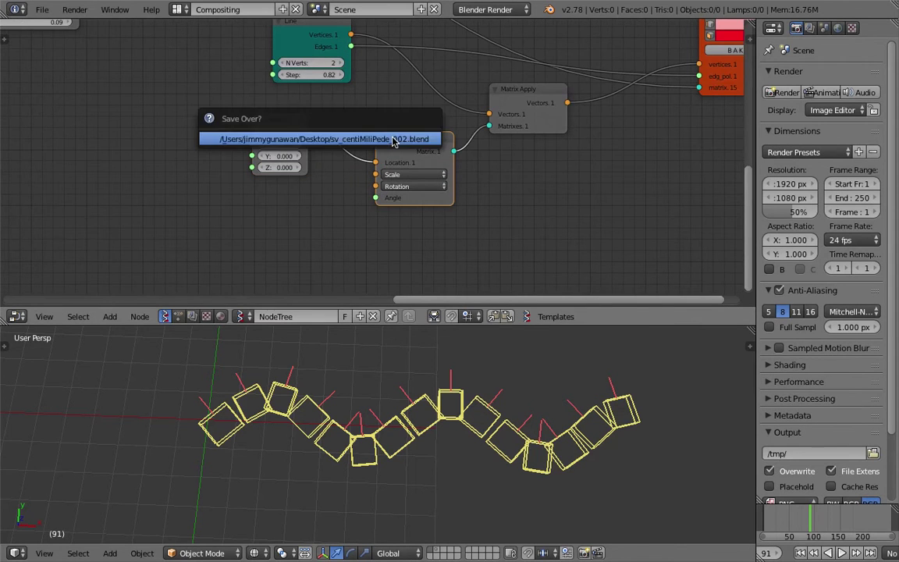
{"action": "scroll", "coordinate": [377, 220], "scroll_direction": "down", "scroll_amount": 1}
{"action": "middle_click_drag", "start_coordinate": [261, 176], "coordinate": [330, 220]}
{"action": "scroll", "coordinate": [311, 195], "scroll_direction": "up", "scroll_amount": 2}
{"action": "key", "text": "ctrl+s"}
{"action": "left_click", "coordinate": [279, 190]}
- Try different Count values up to 5 on the box duplication node, returning to 1
{"action": "scroll", "coordinate": [330, 219], "scroll_direction": "up", "scroll_amount": 3}
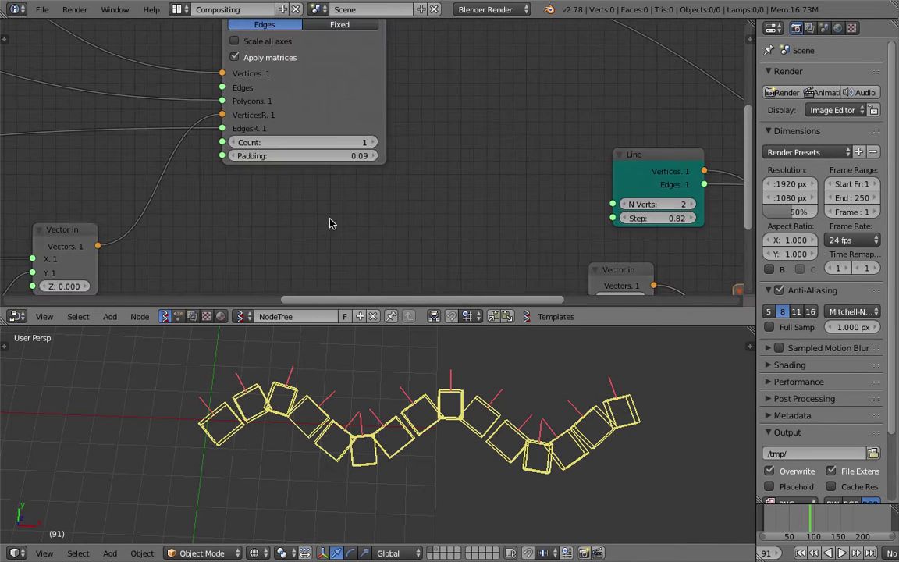
{"action": "left_click", "coordinate": [375, 142]}
{"action": "left_click", "coordinate": [375, 143]}
{"action": "left_click", "coordinate": [374, 143]}
{"action": "middle_click_drag", "start_coordinate": [385, 413], "coordinate": [396, 404]}
{"action": "left_click", "coordinate": [232, 142]}
{"action": "left_click", "coordinate": [232, 142]}
{"action": "middle_click_drag", "start_coordinate": [254, 442], "coordinate": [376, 420]}
{"action": "left_click", "coordinate": [371, 143]}
{"action": "left_click", "coordinate": [371, 143]}
{"action": "left_click", "coordinate": [370, 143]}
{"action": "middle_click_drag", "start_coordinate": [309, 406], "coordinate": [303, 429]}
{"action": "middle_click_drag", "start_coordinate": [445, 442], "coordinate": [414, 453]}
{"action": "left_click", "coordinate": [234, 142]}
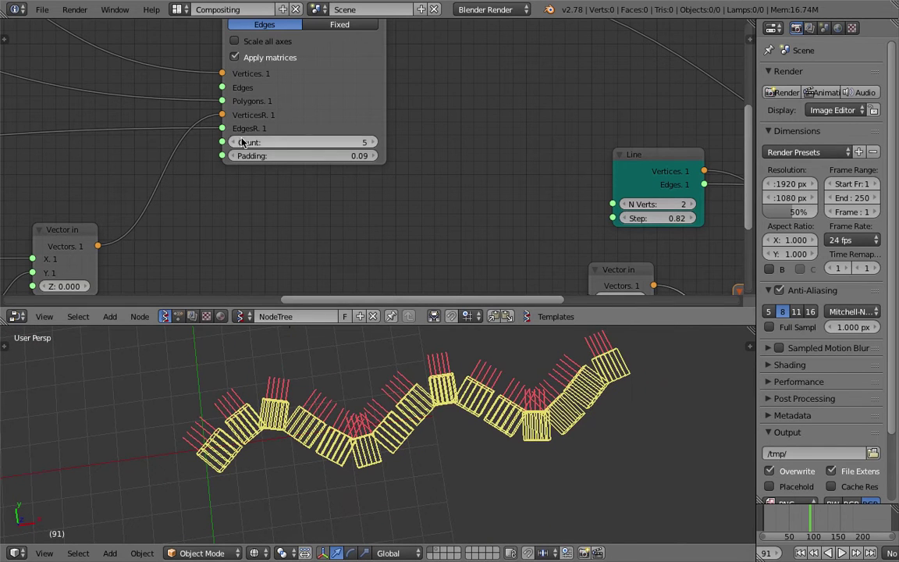
{"action": "left_click", "coordinate": [234, 142]}
{"action": "left_click", "coordinate": [234, 143]}
{"action": "left_click", "coordinate": [234, 143]}
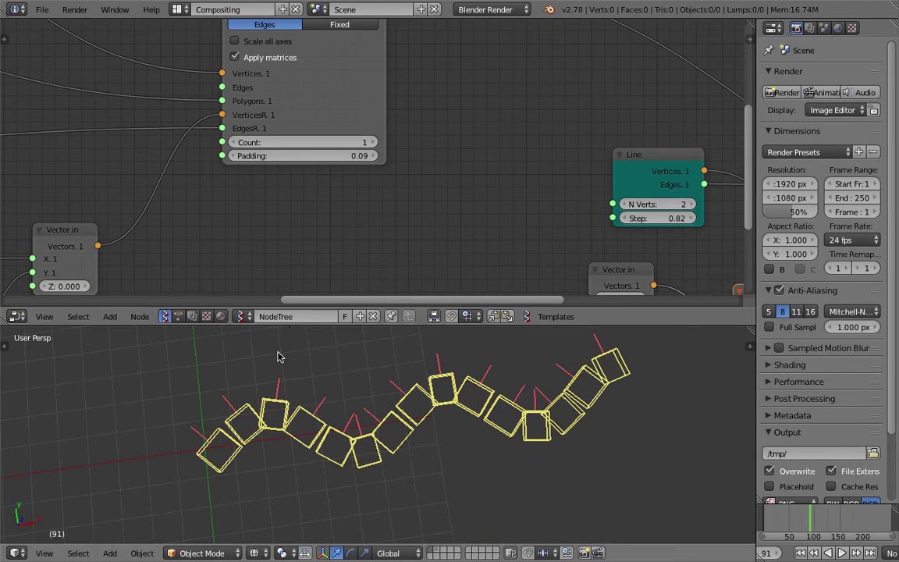
- Set the duplication node's Count to 2 and its Padding to about 0.03, and save the file
{"action": "left_click", "coordinate": [371, 143]}
{"action": "middle_click_drag", "start_coordinate": [387, 217], "coordinate": [376, 217]}
{"action": "left_click_drag", "start_coordinate": [336, 156], "coordinate": [281, 156]}
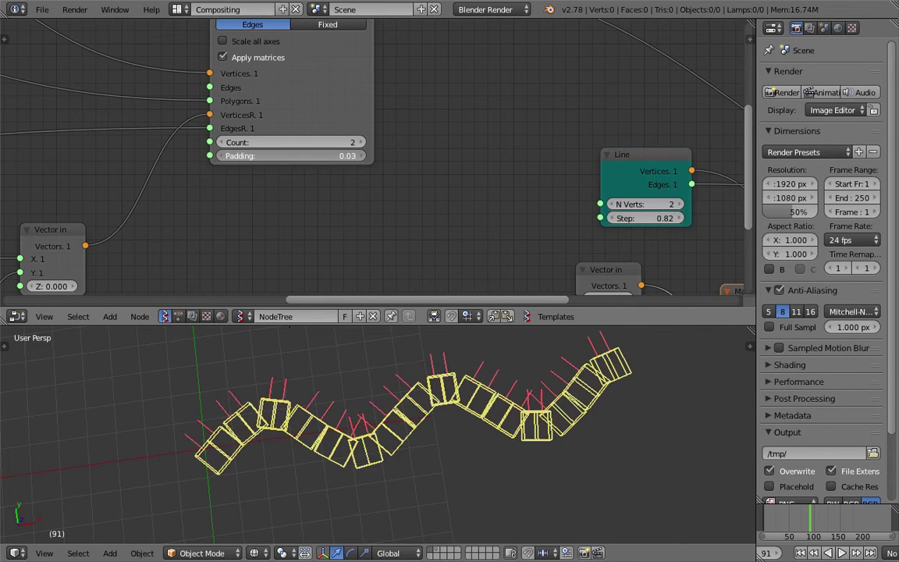
{"action": "key", "text": "ctrl+s"}
{"action": "left_click", "coordinate": [306, 199]}
- Save the file and rearrange the leg setup's Vector in and Matrix in nodes
{"action": "middle_click_drag", "start_coordinate": [428, 115], "coordinate": [406, 217]}
{"action": "middle_click_drag", "start_coordinate": [417, 182], "coordinate": [317, 106]}
{"action": "middle_click_drag", "start_coordinate": [410, 171], "coordinate": [308, 139]}
{"action": "middle_click_drag", "start_coordinate": [324, 219], "coordinate": [354, 266]}
{"action": "middle_click_drag", "start_coordinate": [349, 207], "coordinate": [354, 105]}
{"action": "middle_click_drag", "start_coordinate": [364, 148], "coordinate": [333, 128]}
{"action": "key", "text": "ctrl+s"}
{"action": "left_click", "coordinate": [345, 156]}
{"action": "left_click_drag", "start_coordinate": [351, 139], "coordinate": [340, 132]}
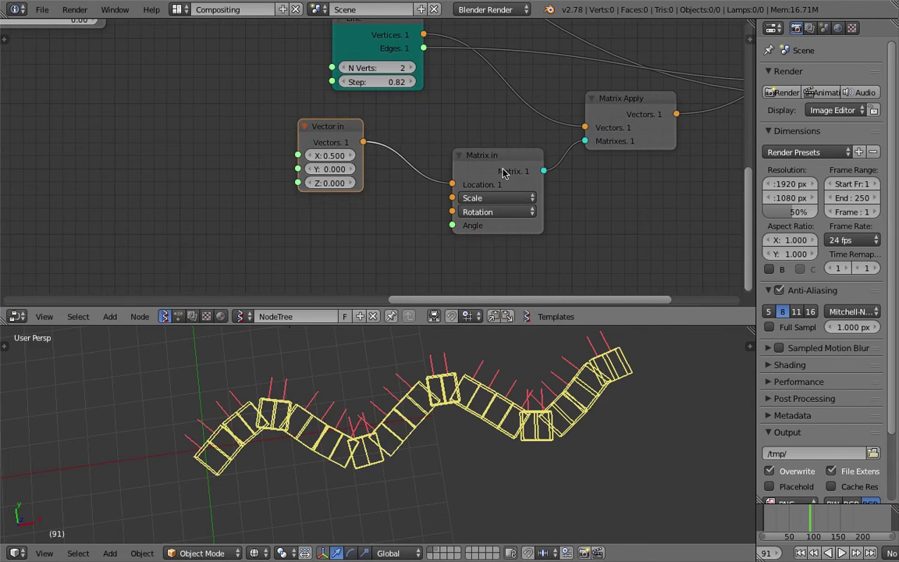
{"action": "left_click_drag", "start_coordinate": [504, 172], "coordinate": [483, 168]}
{"action": "left_click_drag", "start_coordinate": [348, 134], "coordinate": [342, 123]}
{"action": "middle_click_drag", "start_coordinate": [463, 150], "coordinate": [463, 138]}
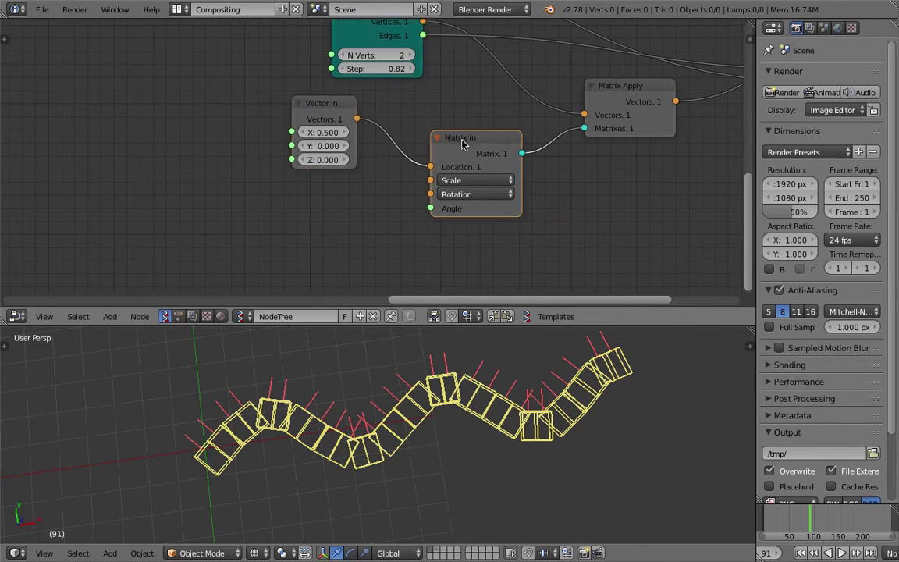
{"action": "scroll", "coordinate": [318, 218], "scroll_direction": "down", "scroll_amount": 1, "text": "shift"}
{"action": "key", "text": "shift+a"}
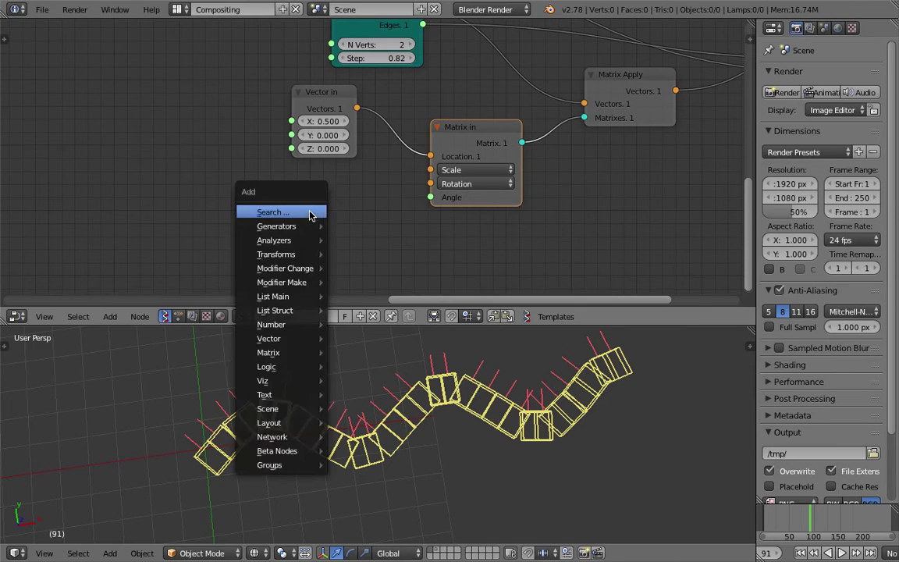
{"action": "left_click", "coordinate": [310, 212]}
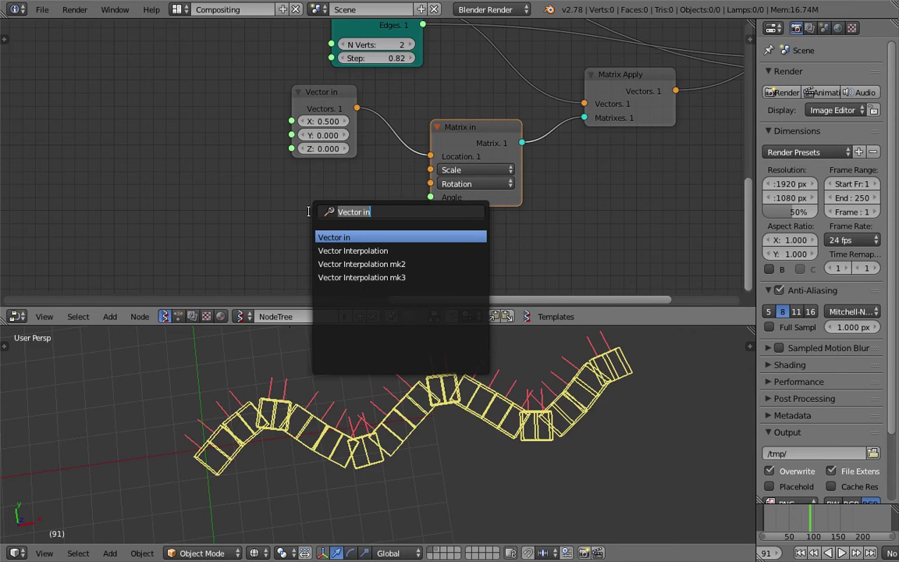
{"action": "key", "text": "Escape"}
- Save the scene over sv_centiMiliPede_002.blend after checking the leg lines on the body
{"action": "left_click", "coordinate": [305, 436]}
{"action": "middle_click_drag", "start_coordinate": [301, 437], "coordinate": [226, 461]}
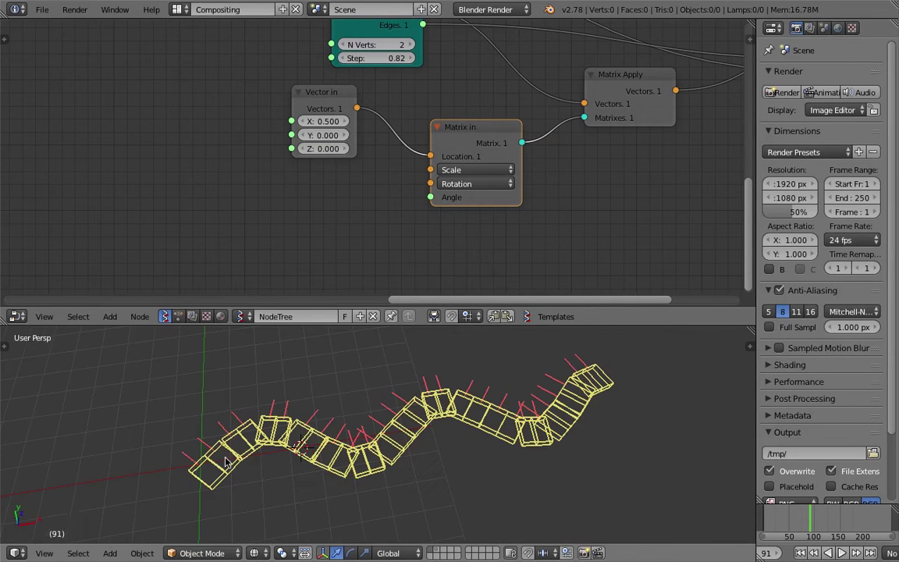
{"action": "middle_click_drag", "start_coordinate": [91, 507], "coordinate": [17, 517]}
{"action": "key", "text": "ctrl+s"}
{"action": "left_click", "coordinate": [278, 437]}
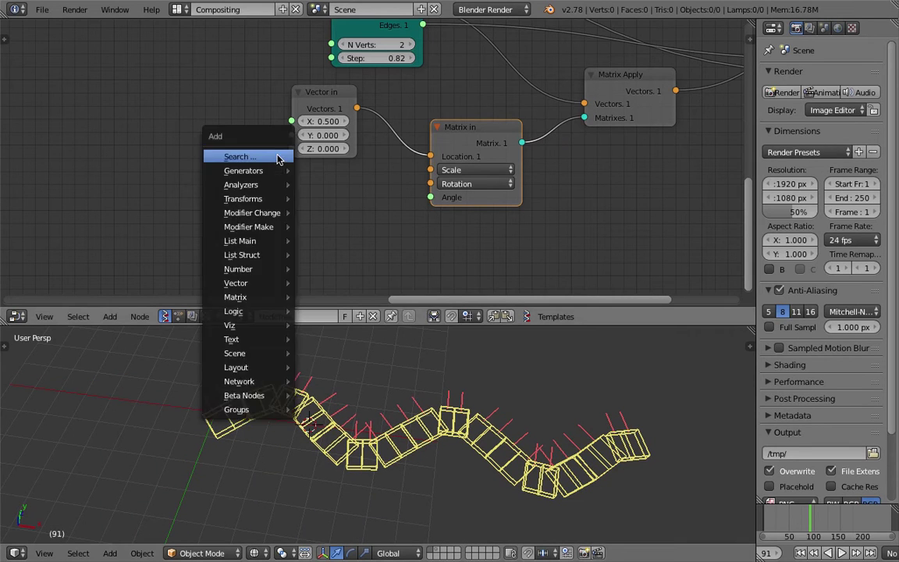
- Add a Z axis vector node below Vector in and connect it to the Rotation input of Matrix in
{"action": "key", "text": "ctrl+a"}
{"action": "left_click", "coordinate": [288, 209]}
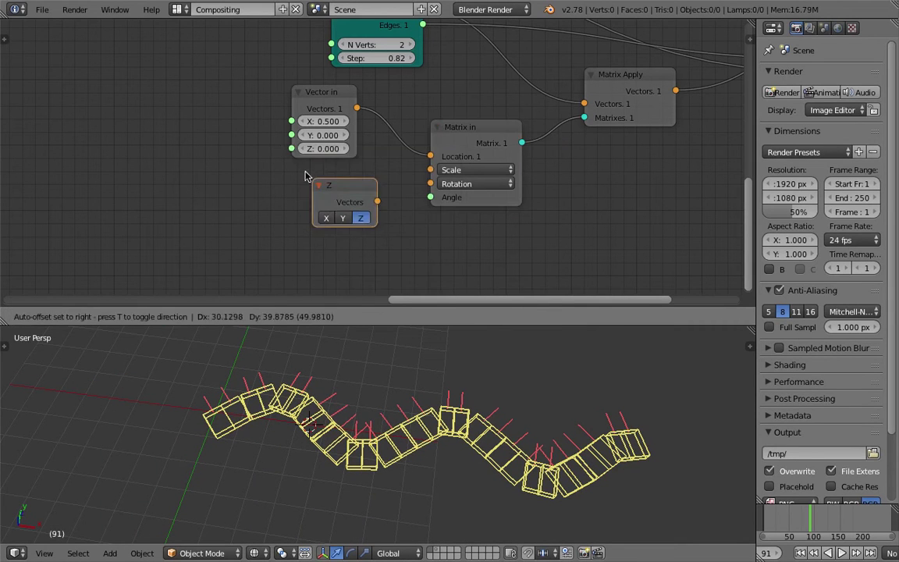
{"action": "left_click", "coordinate": [340, 185]}
{"action": "left_click_drag", "start_coordinate": [369, 193], "coordinate": [429, 184]}
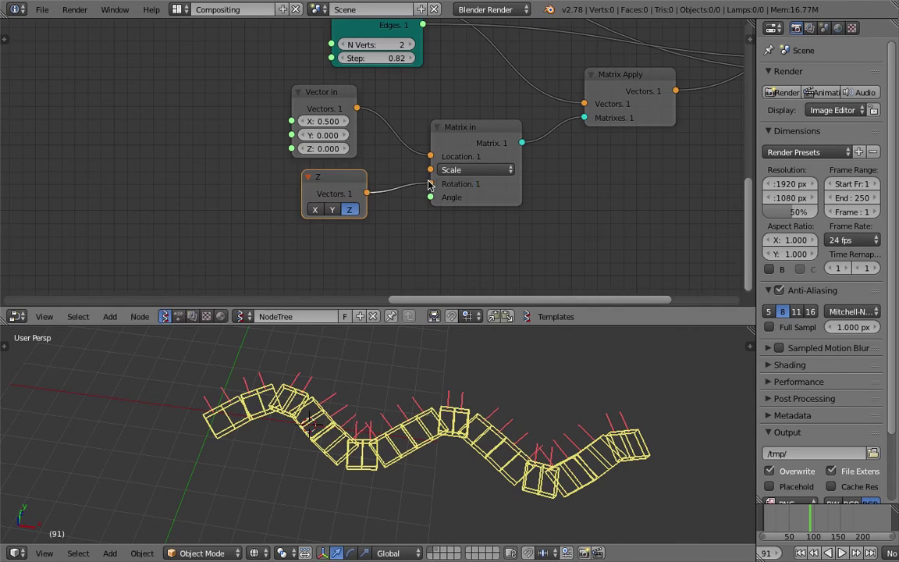
- Add a Frame info node beside the Z vector node, save the file, and adjust the new node's position
{"action": "key", "text": "ctrl+a"}
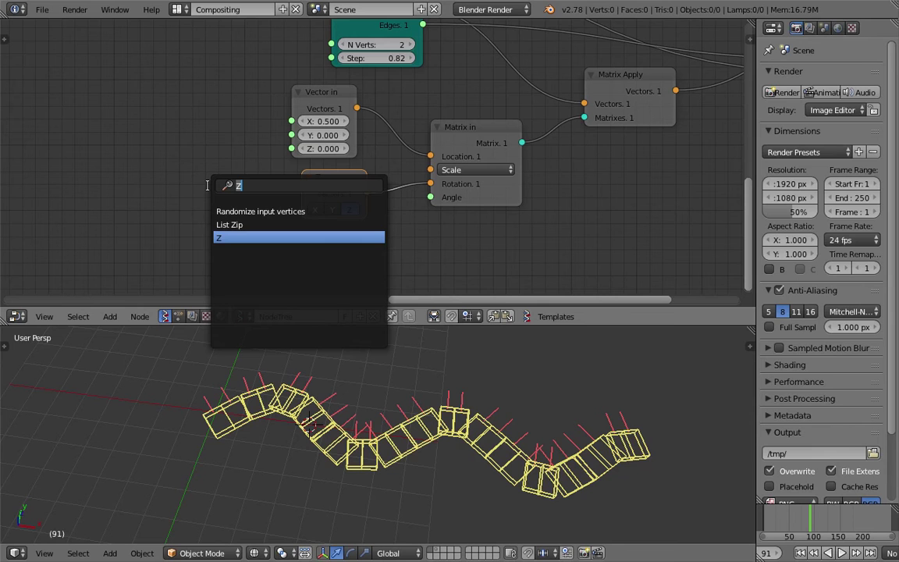
{"action": "type", "text": "frame"}
{"action": "key", "text": "Down"}
{"action": "key", "text": "Return"}
{"action": "left_click", "coordinate": [125, 197]}
{"action": "key", "text": "ctrl+s"}
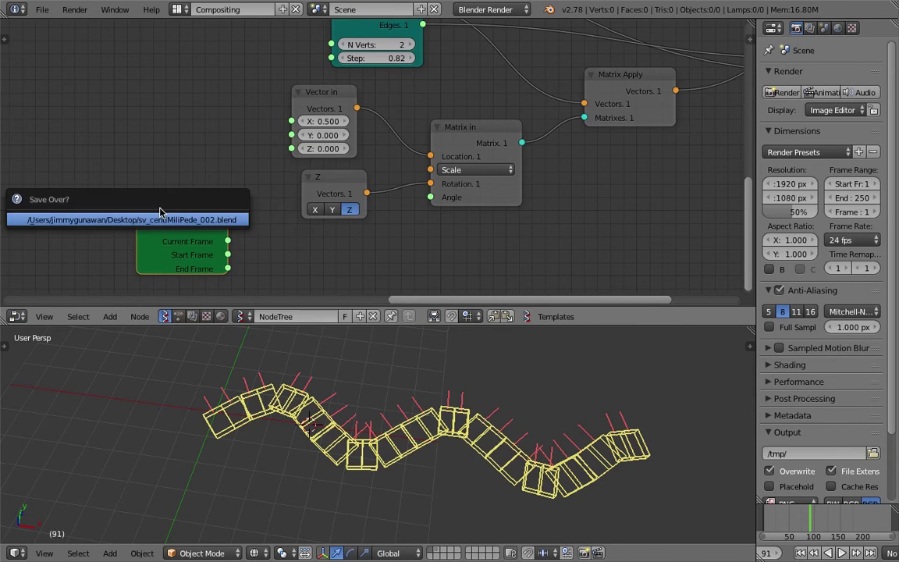
{"action": "left_click", "coordinate": [215, 221]}
{"action": "middle_click_drag", "start_coordinate": [205, 243], "coordinate": [195, 186]}
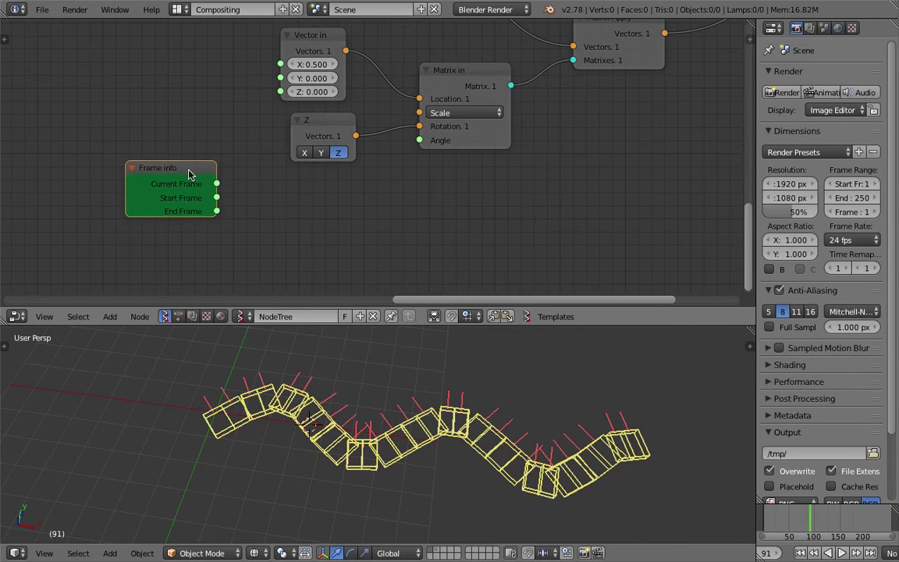
{"action": "left_click_drag", "start_coordinate": [188, 174], "coordinate": [175, 190]}
- Add a Sine math node, feeding Current Frame into its x input and its output into the Angle input of Matrix in
{"action": "key", "text": "shift+a"}
{"action": "left_click", "coordinate": [317, 197]}
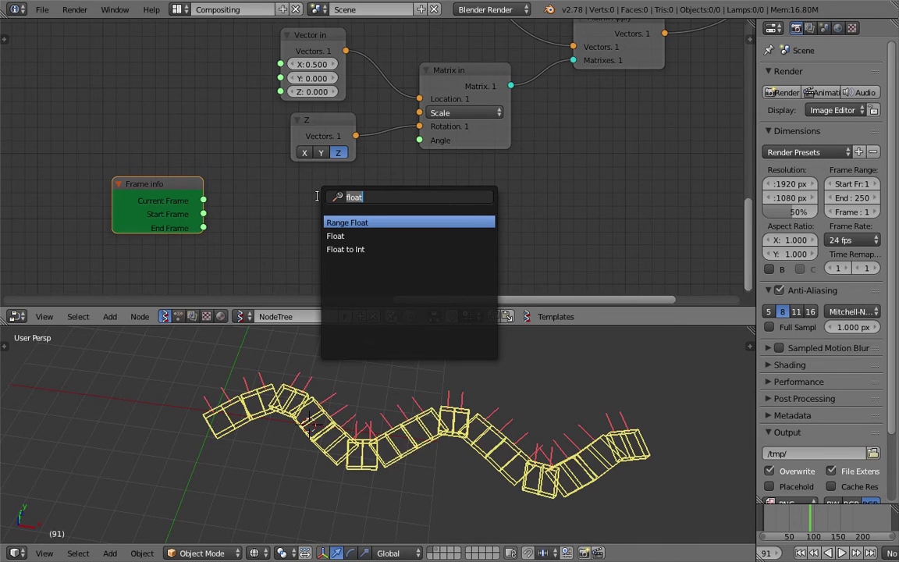
{"action": "type", "text": "math"}
{"action": "key", "text": "Return"}
{"action": "left_click", "coordinate": [359, 228]}
{"action": "left_click_drag", "start_coordinate": [203, 200], "coordinate": [318, 253]}
{"action": "left_click_drag", "start_coordinate": [417, 147], "coordinate": [418, 145]}
{"action": "left_click_drag", "start_coordinate": [369, 217], "coordinate": [344, 208]}
- Play the animation from the first frame to check the leg rotation, and save the file
{"action": "left_click", "coordinate": [801, 553]}
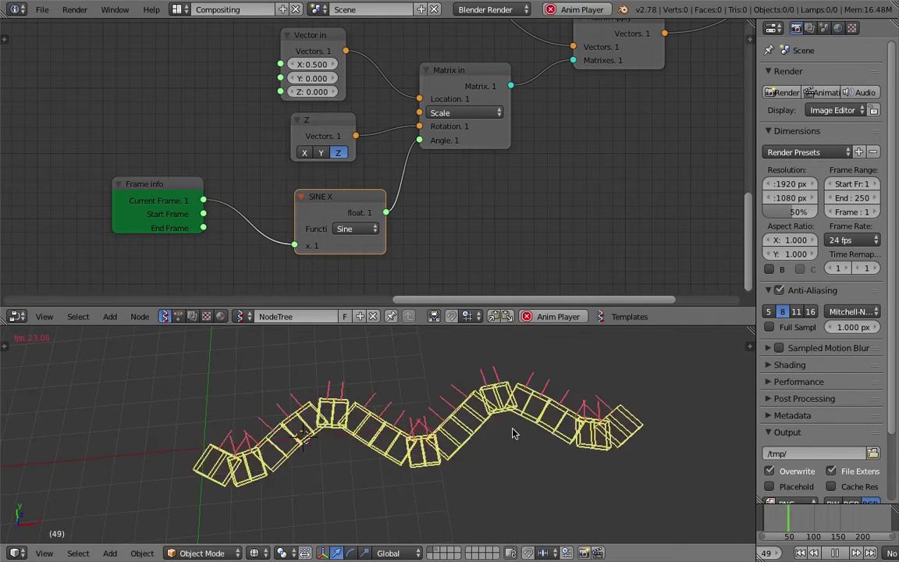
{"action": "key", "text": "ctrl+s"}
{"action": "left_click", "coordinate": [539, 463]}
- Reposition the SINE X, Matrix in and Vector in nodes to open space before the Angle input, and save the file
{"action": "left_click_drag", "start_coordinate": [313, 196], "coordinate": [262, 215]}
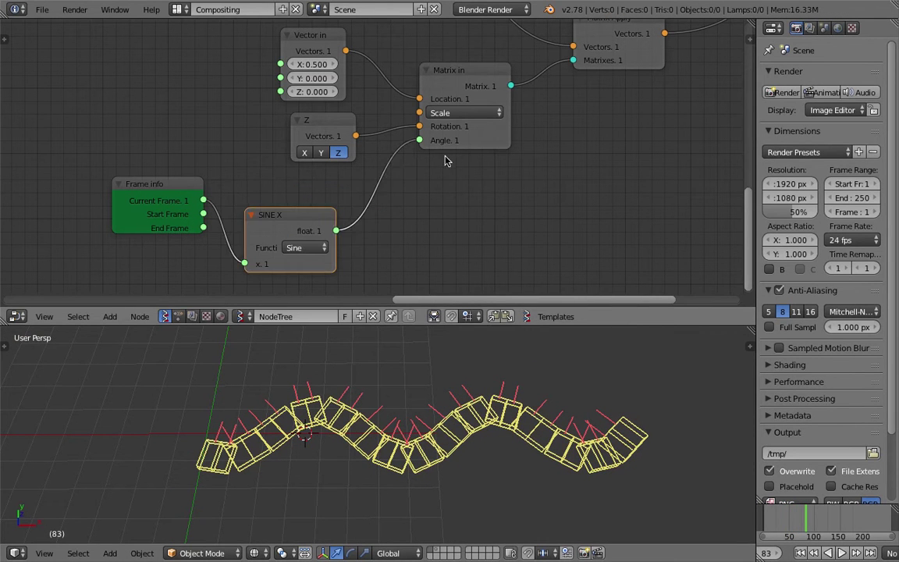
{"action": "left_click_drag", "start_coordinate": [431, 129], "coordinate": [452, 140]}
{"action": "left_click_drag", "start_coordinate": [314, 47], "coordinate": [252, 52]}
{"action": "key", "text": "ctrl+s"}
{"action": "left_click", "coordinate": [252, 53]}
{"action": "left_click_drag", "start_coordinate": [269, 218], "coordinate": [254, 206]}
- Insert a Map Range node on the link between SINE X and the Angle input of Matrix in
{"action": "key", "text": "space"}
{"action": "type", "text": "math"}
{"action": "key", "text": "BackSpace"}
{"action": "key", "text": "BackSpace"}
{"action": "type", "text": "p"}
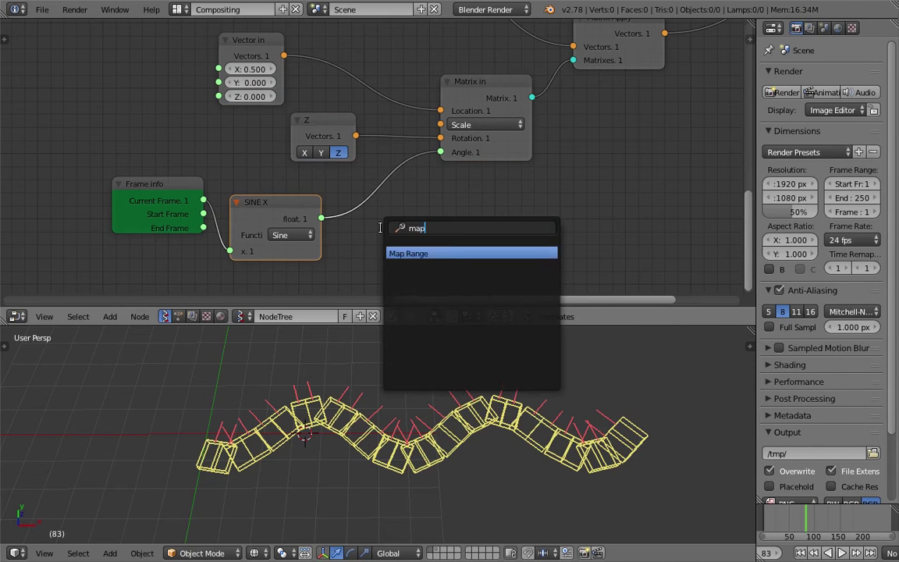
{"action": "left_click", "coordinate": [414, 253]}
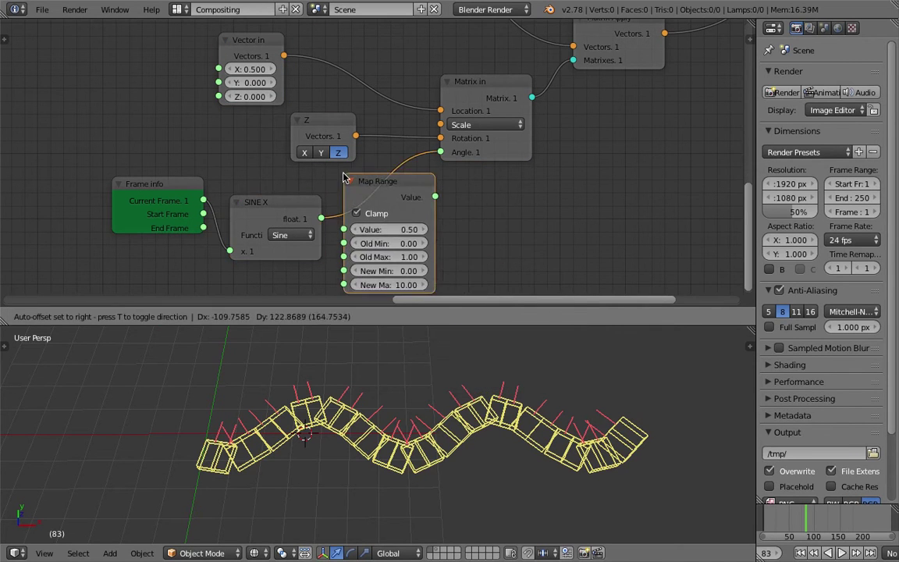
{"action": "left_click", "coordinate": [425, 234]}
- Set Map Range's Old Min to -1, New Min to -36 and New Max to 36, and play the animation from the start
{"action": "scroll", "coordinate": [367, 198], "scroll_direction": "up", "scroll_amount": 1}
{"action": "left_click", "coordinate": [430, 202]}
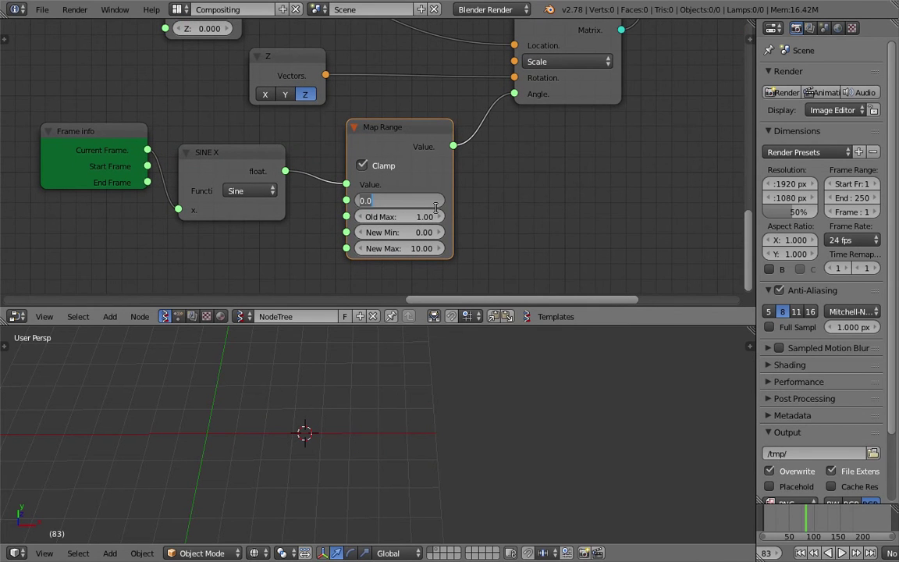
{"action": "type", "text": "-1"}
{"action": "key", "text": "Tab"}
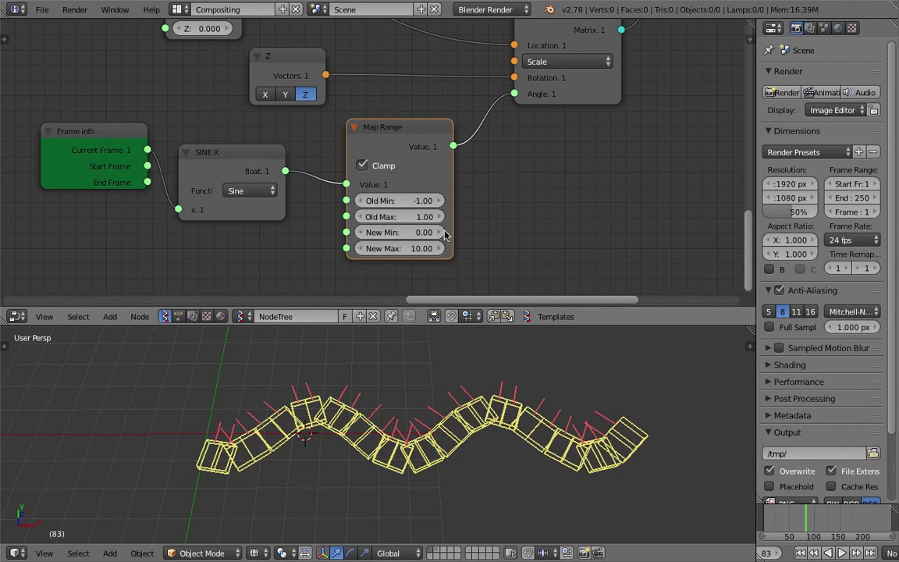
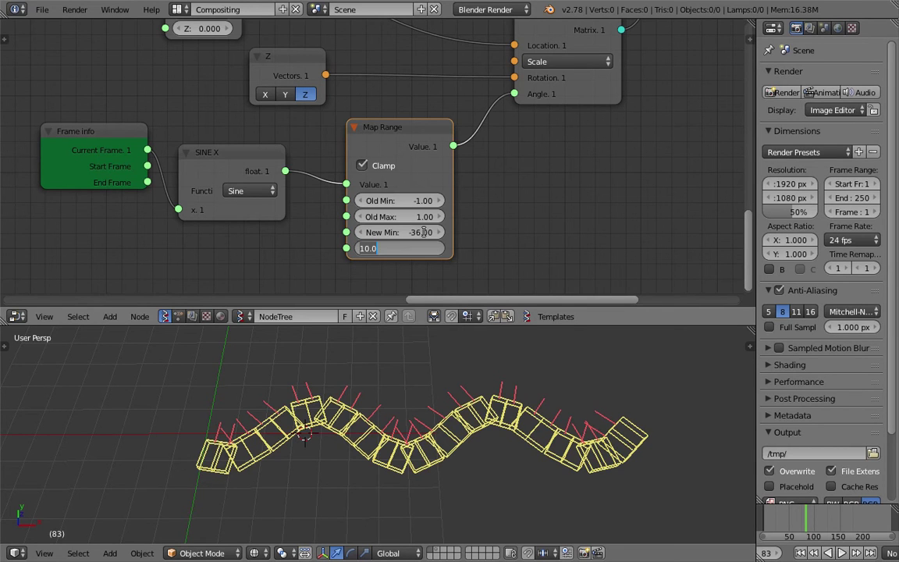
{"action": "left_click", "coordinate": [800, 555]}
{"action": "left_click", "coordinate": [842, 553]}
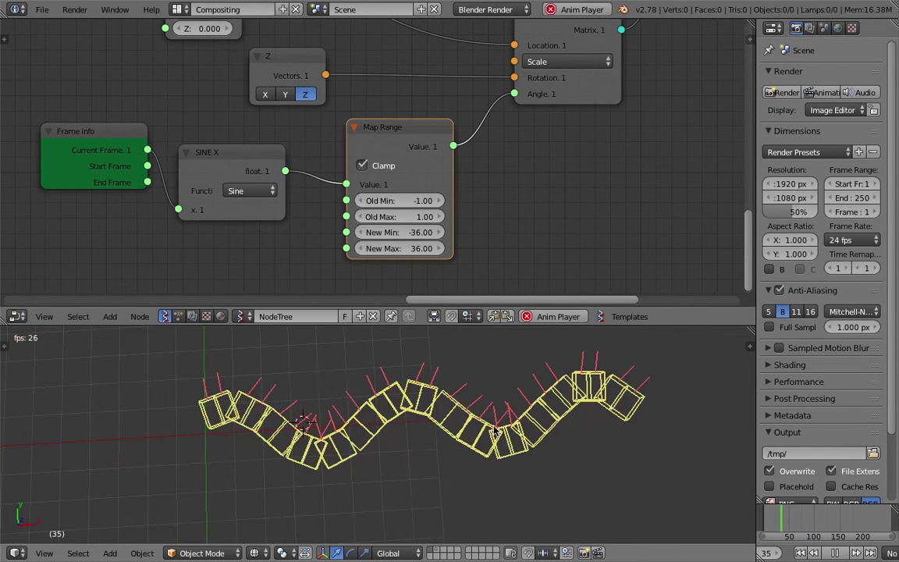
- Move the Frame info and Map Range nodes apart to make room around the SINE X node
{"action": "scroll", "coordinate": [312, 195], "scroll_direction": "down", "scroll_amount": 3}
{"action": "middle_click_drag", "start_coordinate": [278, 203], "coordinate": [330, 203]}
{"action": "left_click_drag", "start_coordinate": [157, 149], "coordinate": [128, 162]}
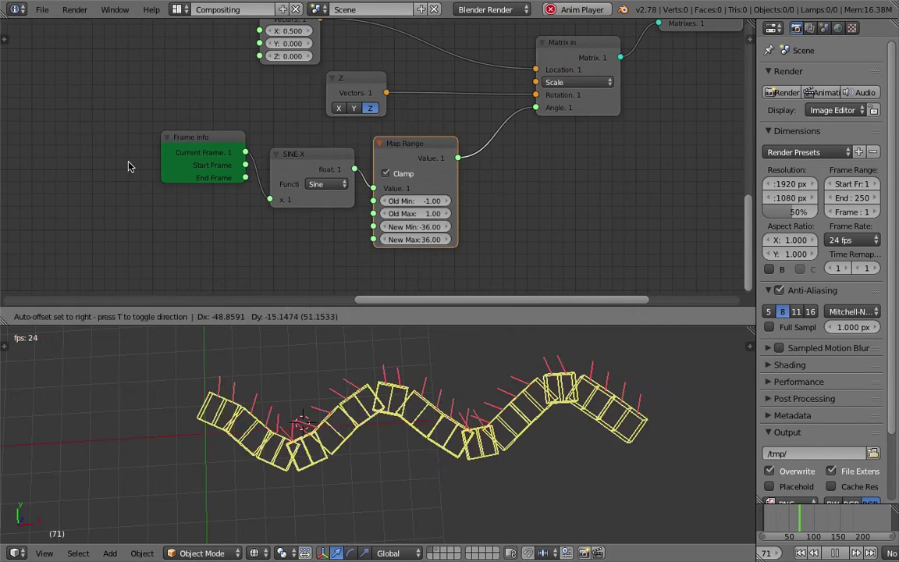
{"action": "left_click_drag", "start_coordinate": [213, 141], "coordinate": [122, 150]}
{"action": "left_click_drag", "start_coordinate": [425, 145], "coordinate": [466, 141]}
- Insert a copy of the SINE X node between Frame info and SINE X, set its function to *, and save the file
{"action": "left_click", "coordinate": [313, 156]}
{"action": "key", "text": "shift+d"}
{"action": "left_click", "coordinate": [248, 168]}
{"action": "left_click", "coordinate": [252, 195]}
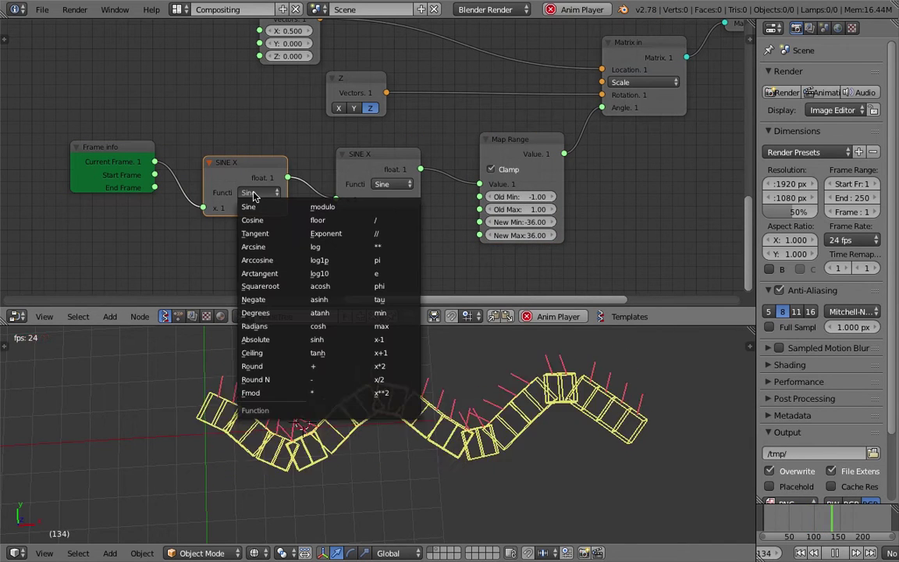
{"action": "left_click", "coordinate": [329, 396]}
{"action": "key", "text": "ctrl+s"}
{"action": "left_click", "coordinate": [331, 394]}
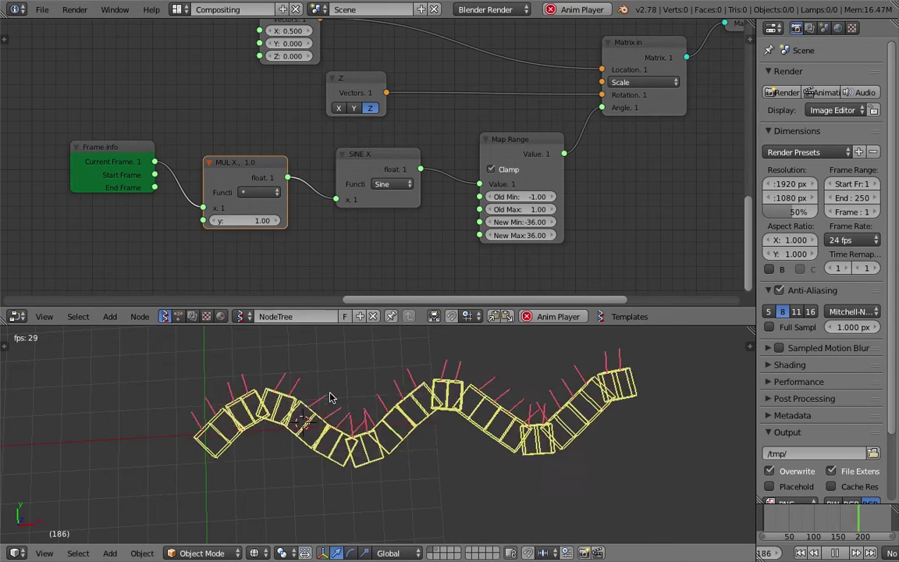
- Try y values of 0.2 and 0.4 on the multiply node while the animation plays, and save the file
{"action": "left_click", "coordinate": [261, 220]}
{"action": "type", "text": "0.2"}
{"action": "key", "text": "Return"}
{"action": "left_click", "coordinate": [260, 221]}
{"action": "type", "text": "0.4"}
{"action": "key", "text": "Return"}
{"action": "key", "text": "ctrl+s"}
{"action": "left_click", "coordinate": [260, 221]}
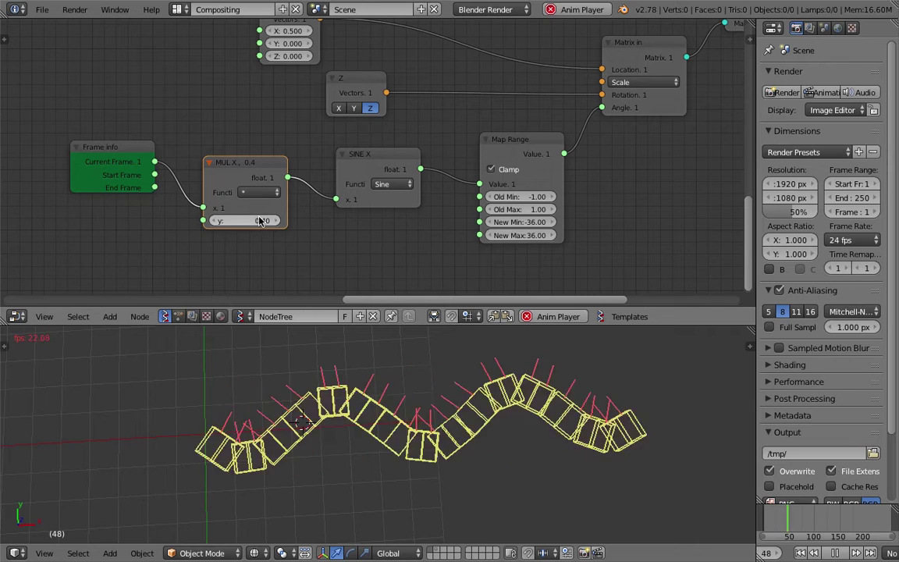
- Set the multiply node's y to 0.3 and save the file
{"action": "left_click", "coordinate": [261, 221]}
{"action": "type", "text": "0.3"}
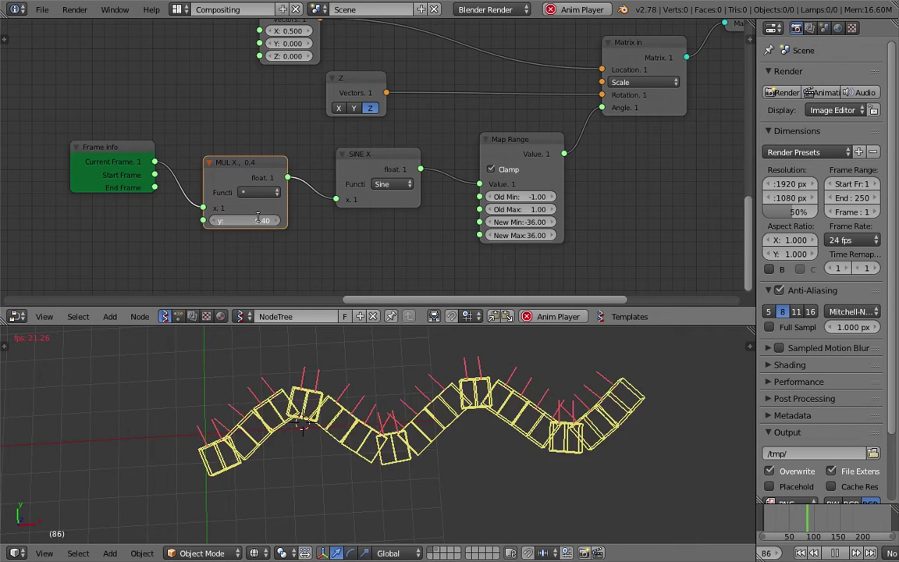
{"action": "key", "text": "Return"}
{"action": "key", "text": "ctrl+s"}
{"action": "left_click", "coordinate": [260, 221]}
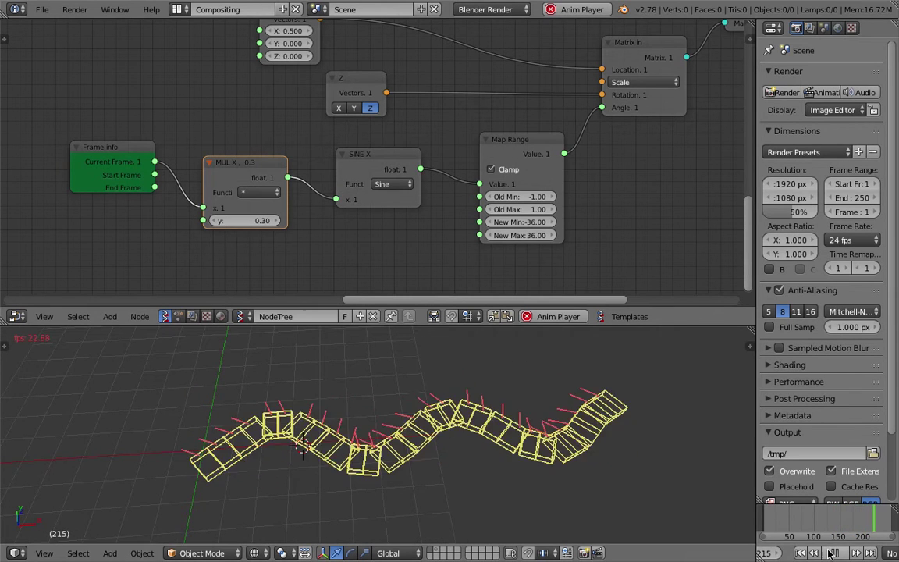
- Stop the playback and enlarge the 3D viewport by shrinking the node editor, then save the file
{"action": "key", "text": "alt+a"}
{"action": "middle_click_drag", "start_coordinate": [597, 431], "coordinate": [566, 466]}
{"action": "key", "text": "ctrl+s"}
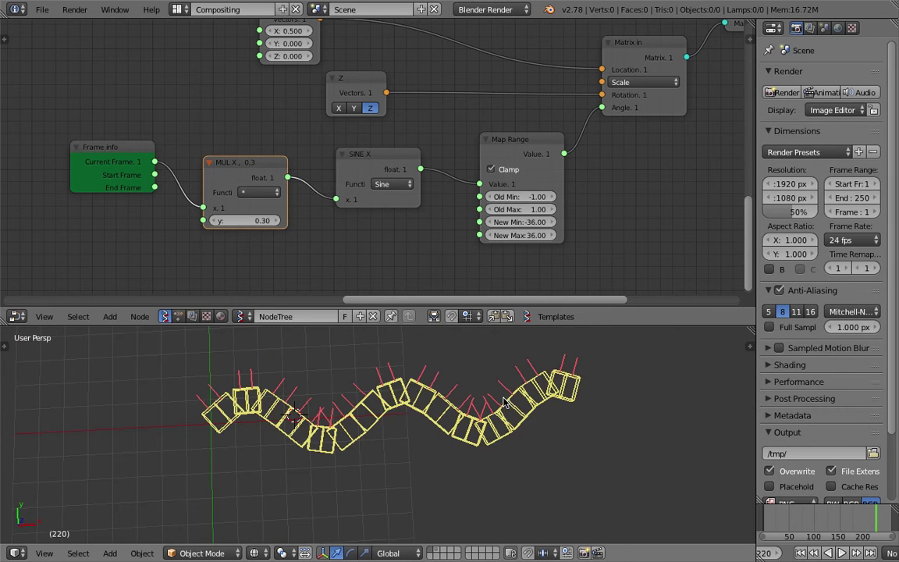
{"action": "left_click_drag", "start_coordinate": [549, 326], "coordinate": [549, 288]}
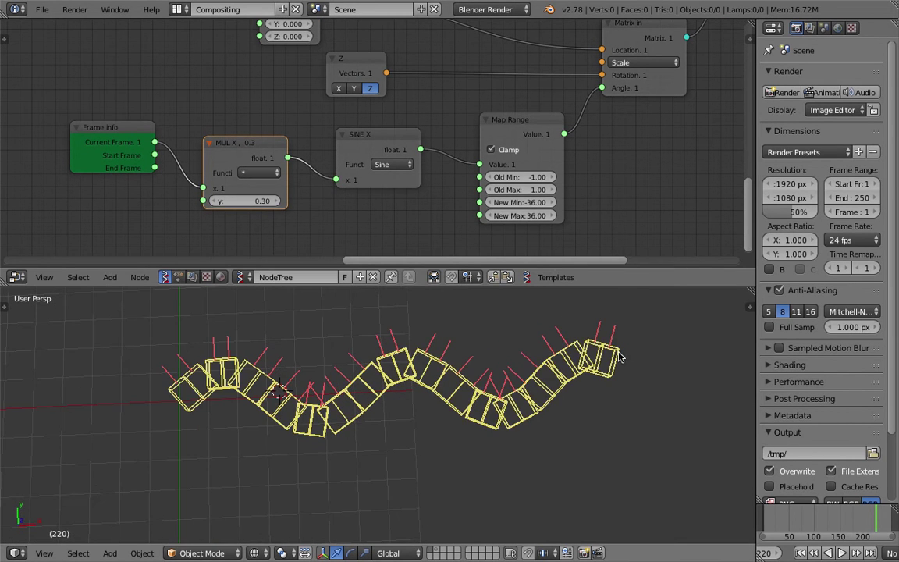
{"action": "middle_click_drag", "start_coordinate": [620, 357], "coordinate": [619, 384], "text": "shift"}
{"action": "mouse_move", "coordinate": [373, 417]}
{"action": "middle_mouse_down"}
{"action": "mouse_move", "coordinate": [349, 367]}
{"action": "mouse_move", "coordinate": [373, 398]}
{"action": "middle_mouse_up"}
{"action": "key", "text": "ctrl+s"}
{"action": "left_click", "coordinate": [364, 408]}
{"action": "scroll", "coordinate": [373, 398], "scroll_direction": "down", "scroll_amount": 4}
{"action": "scroll", "coordinate": [381, 428], "scroll_direction": "up", "scroll_amount": 5}
{"action": "key", "text": "ctrl+s"}
{"action": "left_click", "coordinate": [382, 428]}
- Examine the node tree and play the animation briefly to check the leg swing
{"action": "middle_click_drag", "start_coordinate": [157, 127], "coordinate": [288, 128]}
{"action": "scroll", "coordinate": [156, 139], "scroll_direction": "down", "scroll_amount": 3}
{"action": "scroll", "coordinate": [287, 131], "scroll_direction": "down", "scroll_amount": 4}
{"action": "middle_click_drag", "start_coordinate": [201, 129], "coordinate": [288, 211]}
{"action": "scroll", "coordinate": [321, 203], "scroll_direction": "down", "scroll_amount": 6}
{"action": "middle_click_drag", "start_coordinate": [365, 205], "coordinate": [269, 161]}
{"action": "scroll", "coordinate": [389, 179], "scroll_direction": "up", "scroll_amount": 7}
{"action": "middle_click_drag", "start_coordinate": [388, 180], "coordinate": [289, 156]}
{"action": "key", "text": "ctrl+s"}
{"action": "left_click", "coordinate": [288, 156]}
{"action": "scroll", "coordinate": [355, 185], "scroll_direction": "up", "scroll_amount": 2}
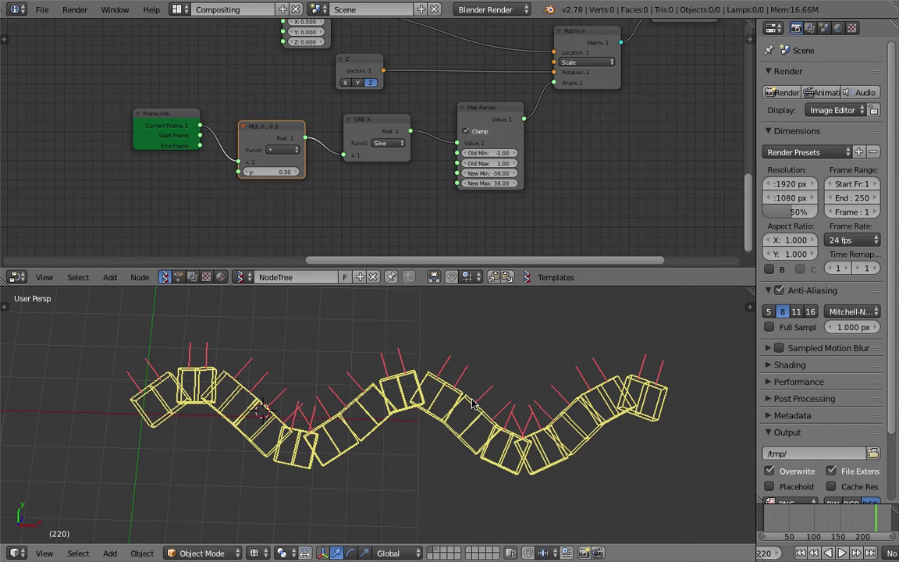
{"action": "middle_click_drag", "start_coordinate": [448, 436], "coordinate": [439, 413]}
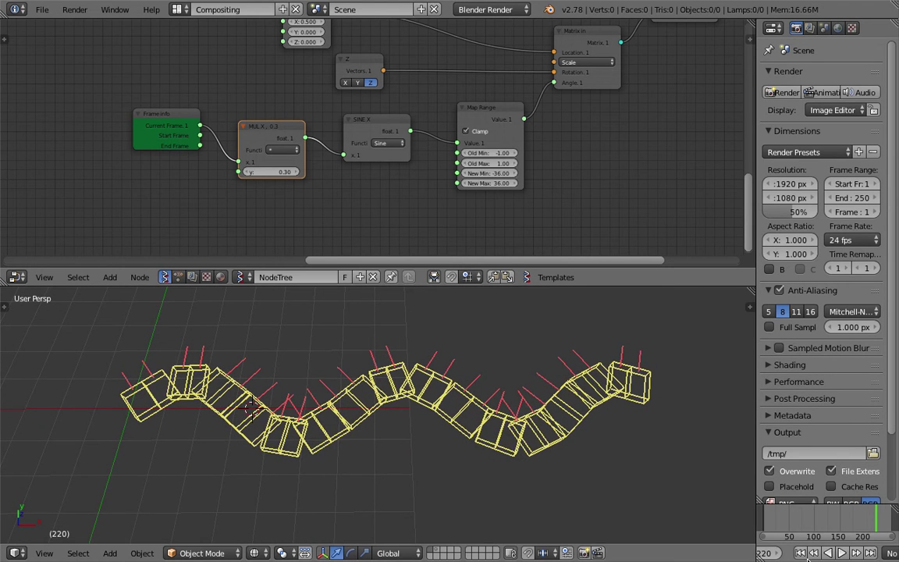
{"action": "left_click", "coordinate": [840, 552]}
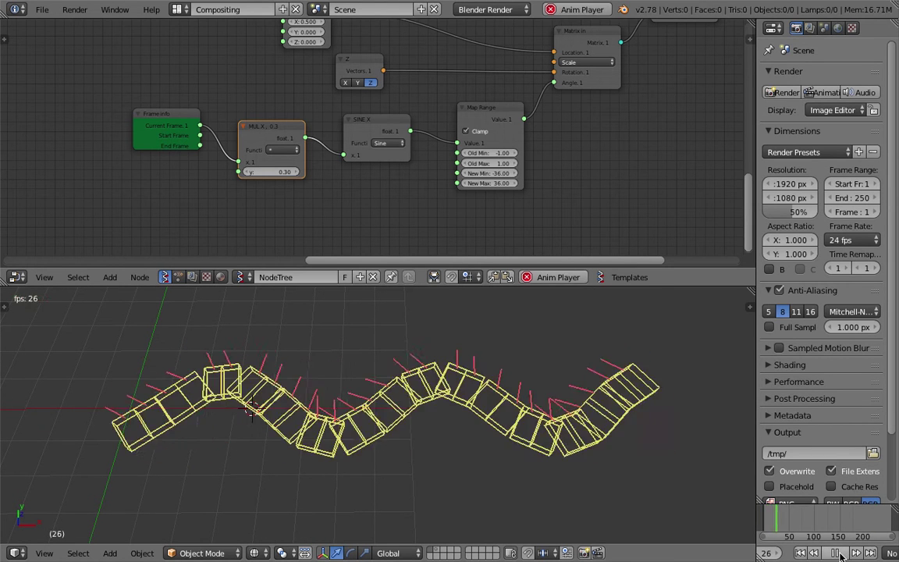
{"action": "left_click", "coordinate": [838, 553]}
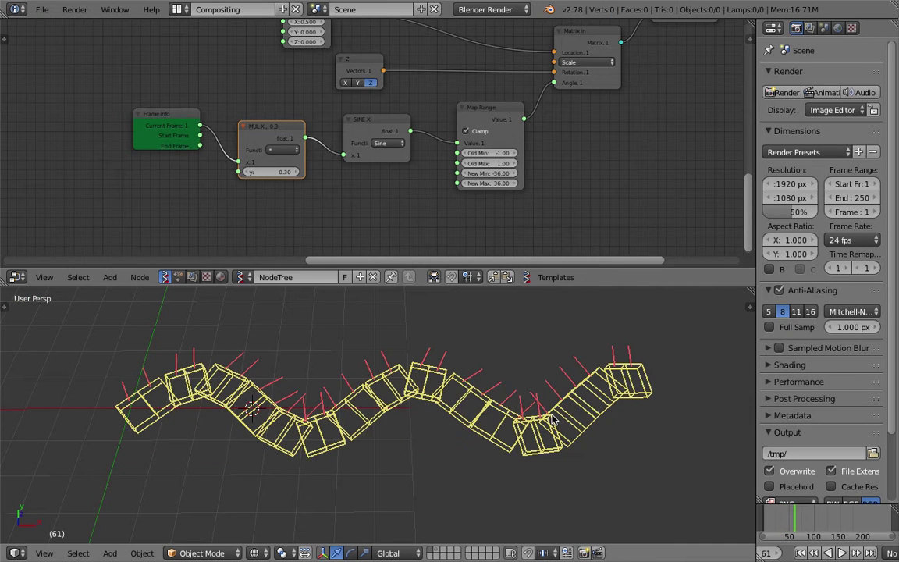
- Space out the Frame info, multiply, SINE X and Map Range nodes to make room after SINE X, and save the file
{"action": "left_click_drag", "start_coordinate": [183, 117], "coordinate": [161, 118]}
{"action": "left_click_drag", "start_coordinate": [264, 134], "coordinate": [230, 134]}
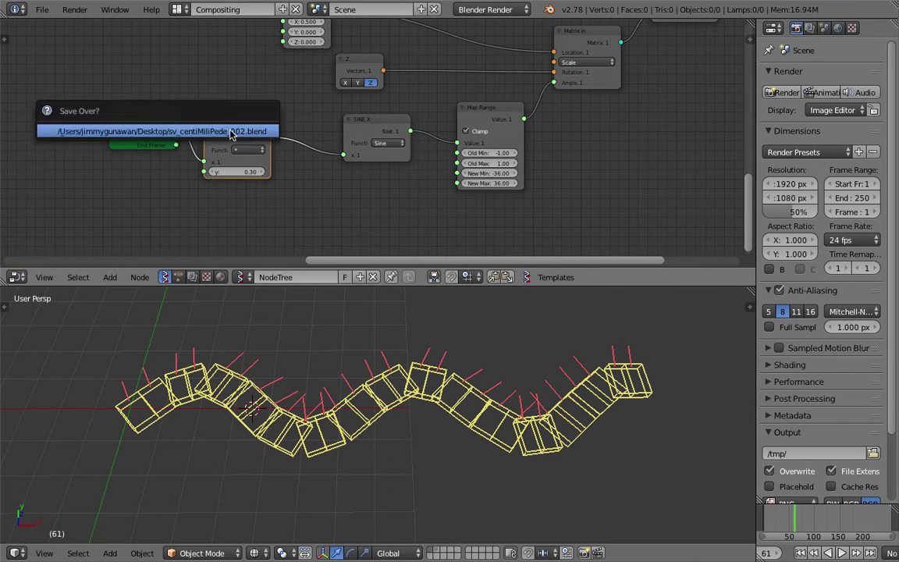
{"action": "left_click_drag", "start_coordinate": [350, 137], "coordinate": [324, 142]}
{"action": "left_click_drag", "start_coordinate": [477, 117], "coordinate": [488, 120]}
{"action": "left_click_drag", "start_coordinate": [339, 131], "coordinate": [327, 141]}
- Insert a copy of the multiply node between SINE X and Map Range with y set to 4
{"action": "key", "text": "shift+d"}
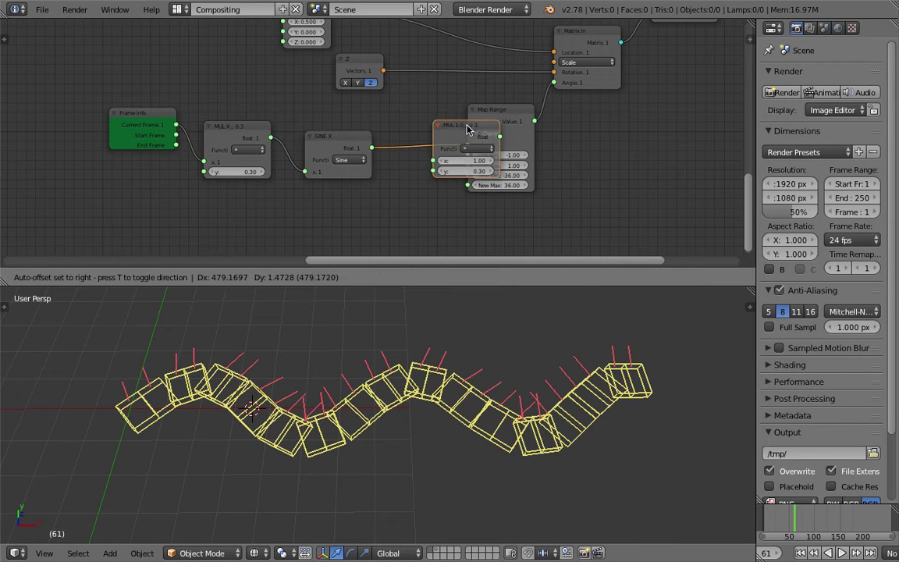
{"action": "left_click", "coordinate": [443, 128]}
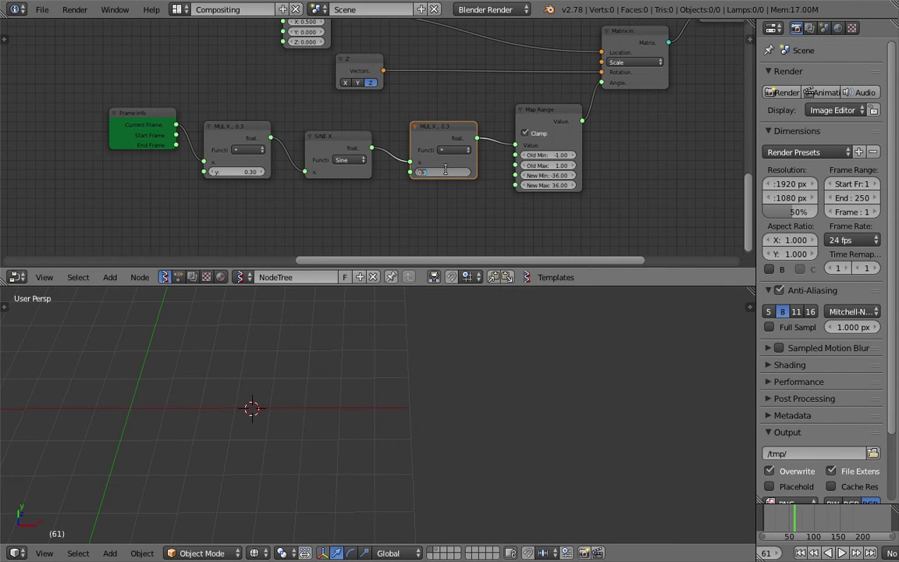
{"action": "type", "text": "4"}
{"action": "key", "text": "Return"}
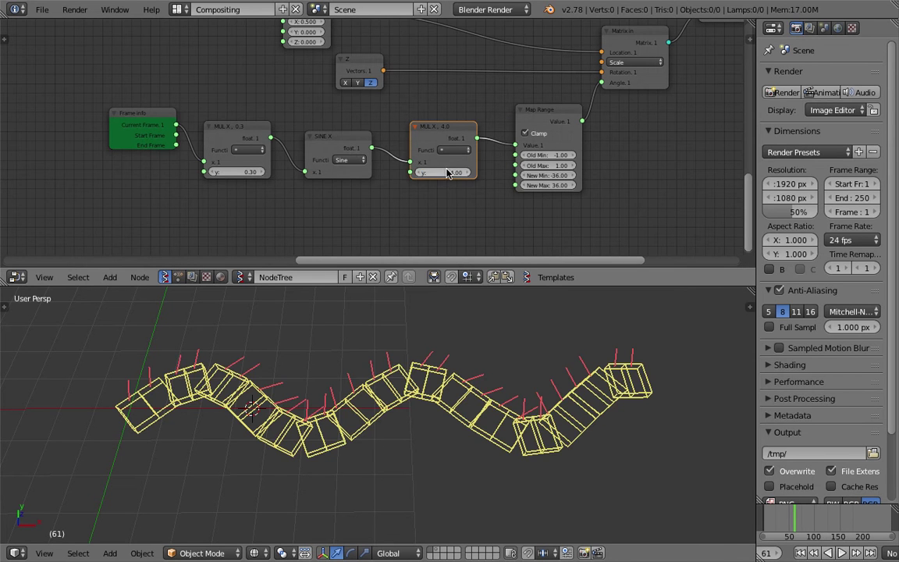
- Play the animation from the first frame to check the leg motion, stop it and save the file
{"action": "left_click", "coordinate": [800, 553]}
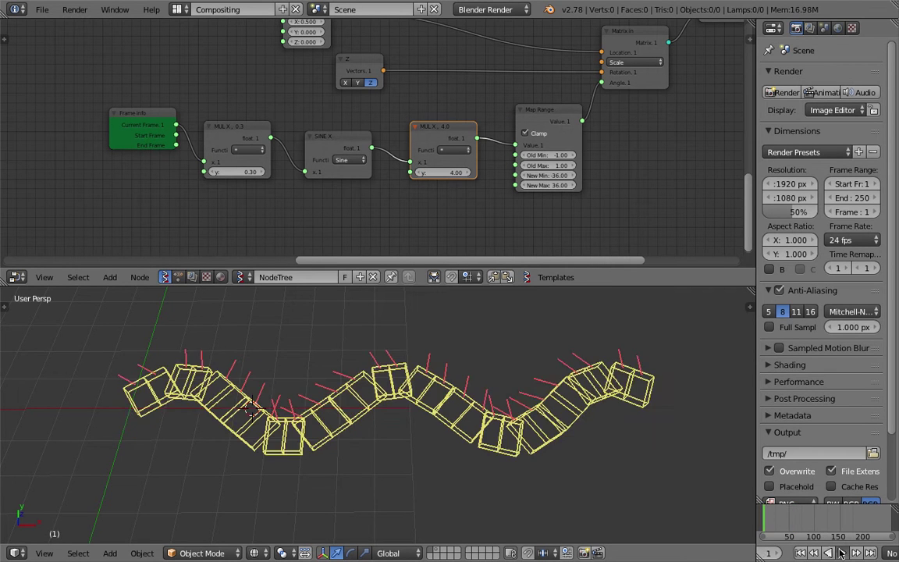
{"action": "key", "text": "alt+a"}
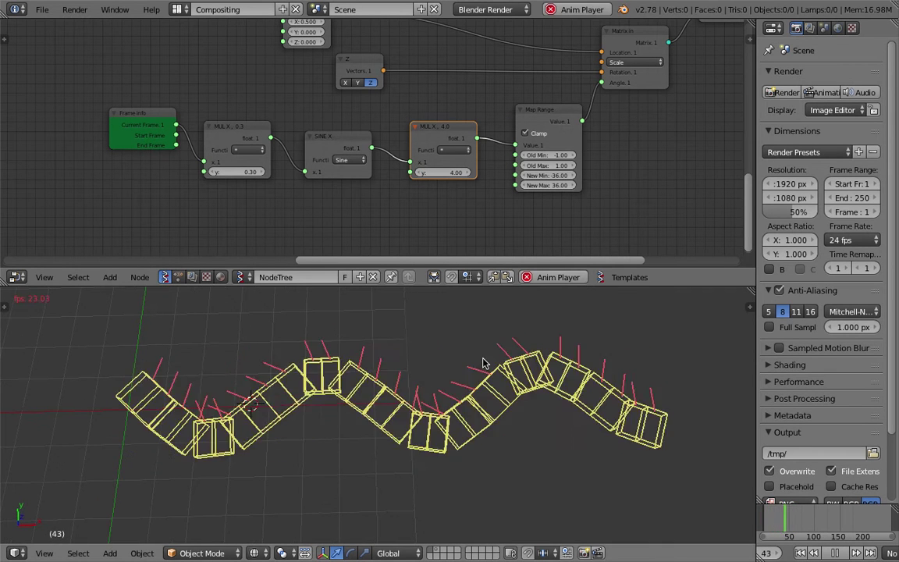
{"action": "scroll", "coordinate": [546, 390], "scroll_direction": "up", "scroll_amount": 2}
{"action": "scroll", "coordinate": [584, 398], "scroll_direction": "down", "scroll_amount": 3}
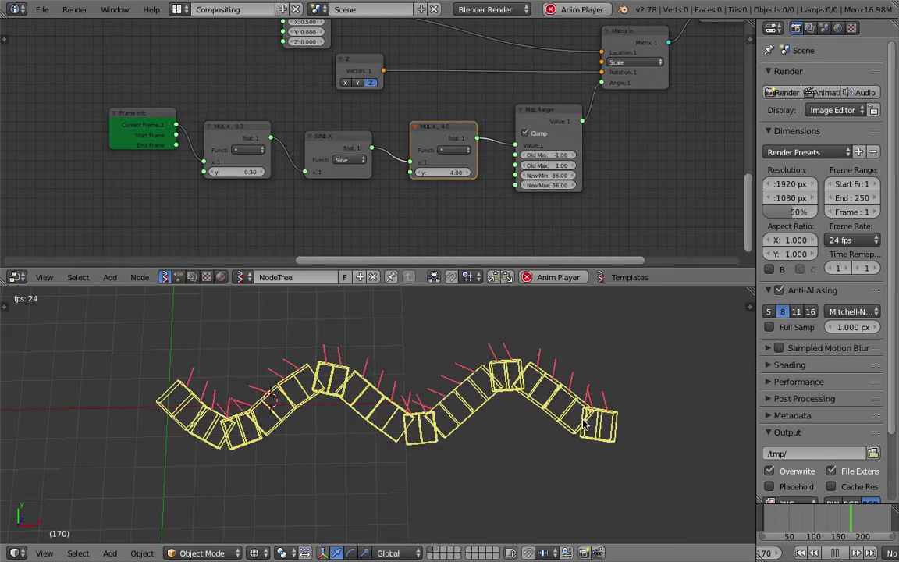
{"action": "key", "text": "alt+a"}
{"action": "key", "text": "ctrl+s"}
{"action": "left_click", "coordinate": [485, 231]}
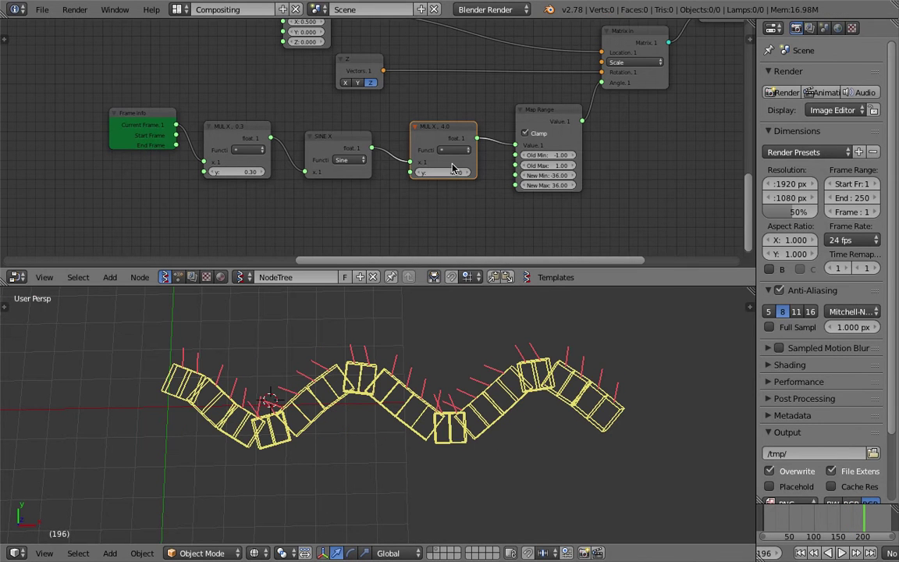
- Set the second multiply node's y to 2, check the result in a short playback, and save the file
{"action": "type", "text": "2"}
{"action": "key", "text": "Return"}
{"action": "key", "text": "ctrl+s"}
{"action": "left_click", "coordinate": [457, 185]}
{"action": "left_click", "coordinate": [842, 553]}
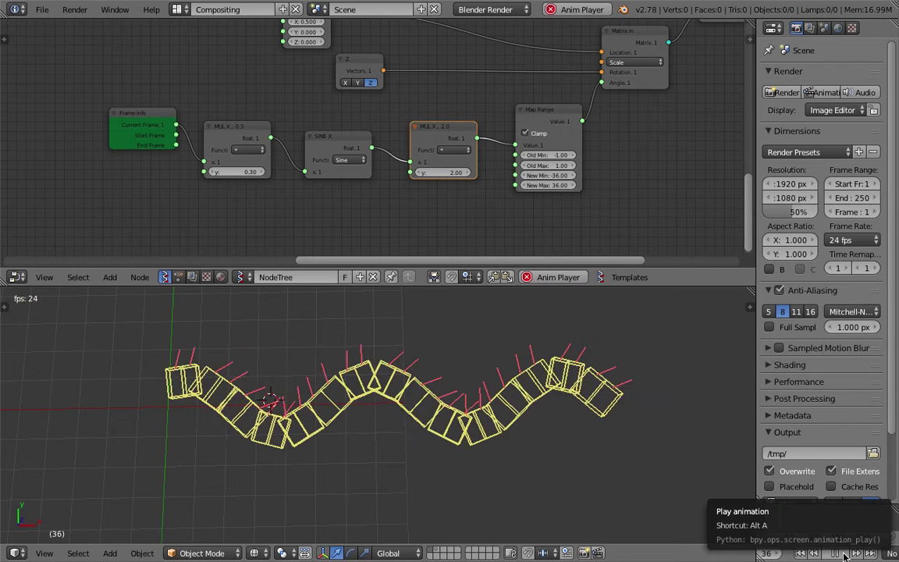
{"action": "left_click", "coordinate": [837, 553]}
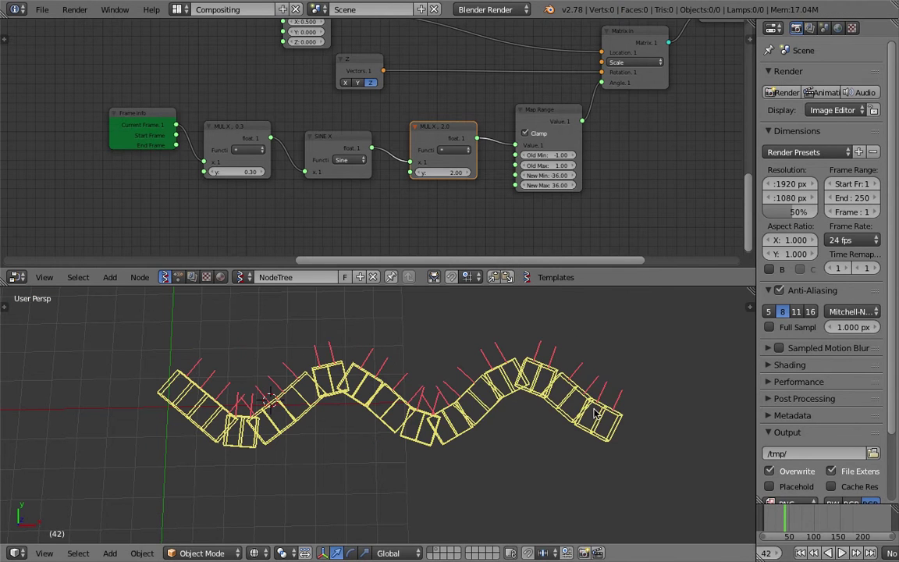
{"action": "key", "text": "ctrl+s"}
{"action": "left_click", "coordinate": [509, 384]}
- Reposition the Matrix Apply and Matrix in nodes beside Map Range and save the file
{"action": "middle_click_drag", "start_coordinate": [541, 138], "coordinate": [511, 137]}
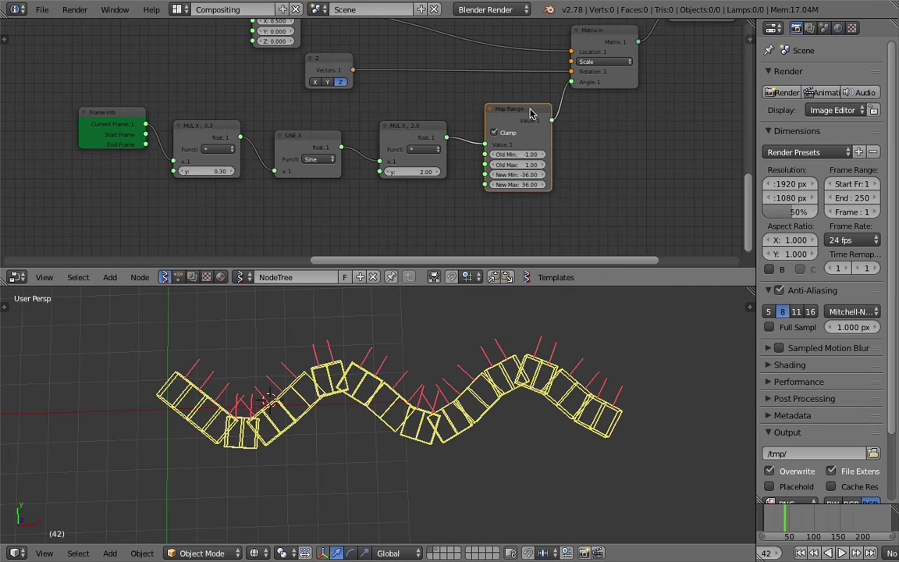
{"action": "scroll", "coordinate": [607, 84], "scroll_direction": "down", "scroll_amount": 2}
{"action": "middle_click_drag", "start_coordinate": [608, 113], "coordinate": [493, 190]}
{"action": "left_click_drag", "start_coordinate": [556, 106], "coordinate": [599, 125]}
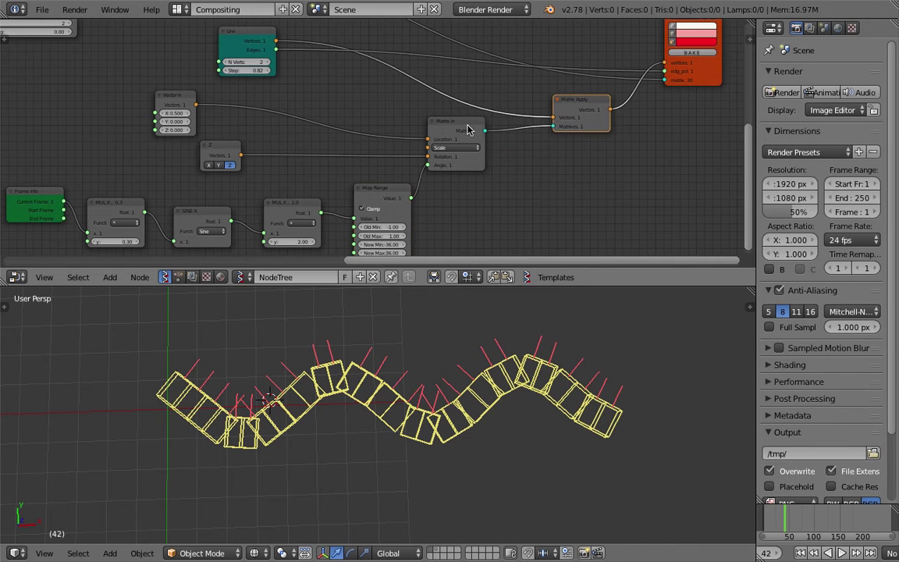
{"action": "left_click_drag", "start_coordinate": [472, 130], "coordinate": [500, 157]}
{"action": "key", "text": "ctrl+s"}
{"action": "left_click", "coordinate": [452, 164]}
- Move the Frame info node away from the 0.3 multiply node to open space between them
{"action": "middle_click_drag", "start_coordinate": [258, 183], "coordinate": [457, 137]}
{"action": "scroll", "coordinate": [241, 147], "scroll_direction": "up", "scroll_amount": 6}
{"action": "middle_click_drag", "start_coordinate": [274, 144], "coordinate": [256, 85]}
{"action": "left_click_drag", "start_coordinate": [231, 100], "coordinate": [83, 131]}
{"action": "scroll", "coordinate": [156, 121], "scroll_direction": "down", "scroll_amount": 2}
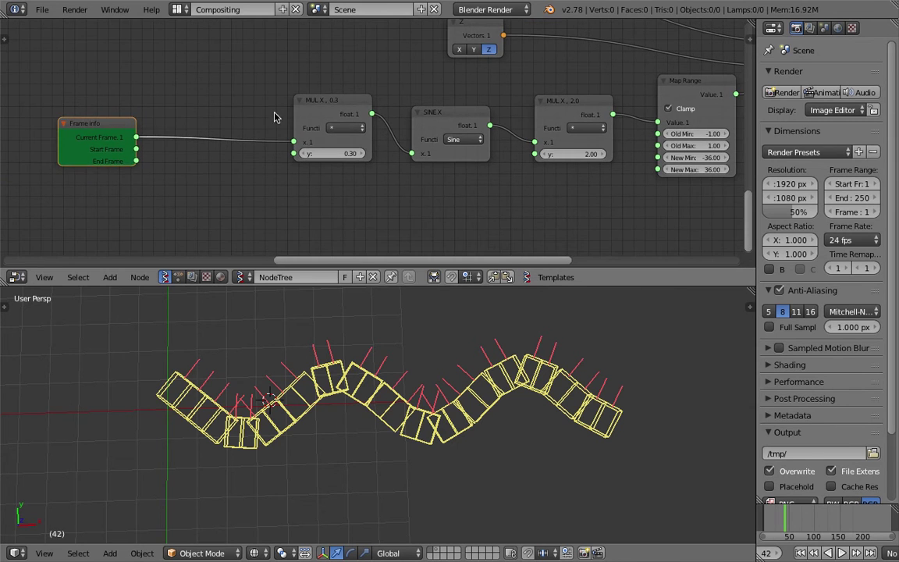
- Duplicate the 0.3 multiply node above Frame info's link, set the copy's function to +, and save the file
{"action": "left_click_drag", "start_coordinate": [331, 107], "coordinate": [217, 61]}
{"action": "left_click", "coordinate": [232, 82]}
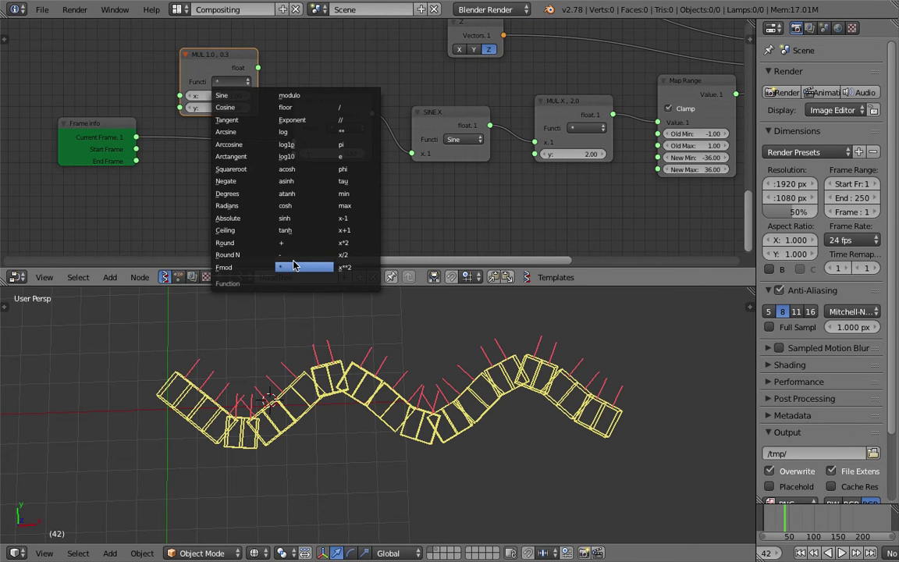
{"action": "left_click", "coordinate": [294, 246]}
{"action": "middle_click_drag", "start_coordinate": [233, 155], "coordinate": [299, 178]}
{"action": "left_click_drag", "start_coordinate": [289, 77], "coordinate": [276, 77]}
{"action": "key", "text": "ctrl+s"}
{"action": "left_click", "coordinate": [264, 90]}
- Move Frame info clear of the add node and link its Current Frame output to the add node's x input
{"action": "middle_click_drag", "start_coordinate": [156, 149], "coordinate": [175, 156]}
{"action": "left_click_drag", "start_coordinate": [176, 160], "coordinate": [141, 175]}
{"action": "key", "text": "ctrl+s"}
{"action": "left_click", "coordinate": [299, 93]}
{"action": "left_click_drag", "start_coordinate": [166, 179], "coordinate": [254, 126]}
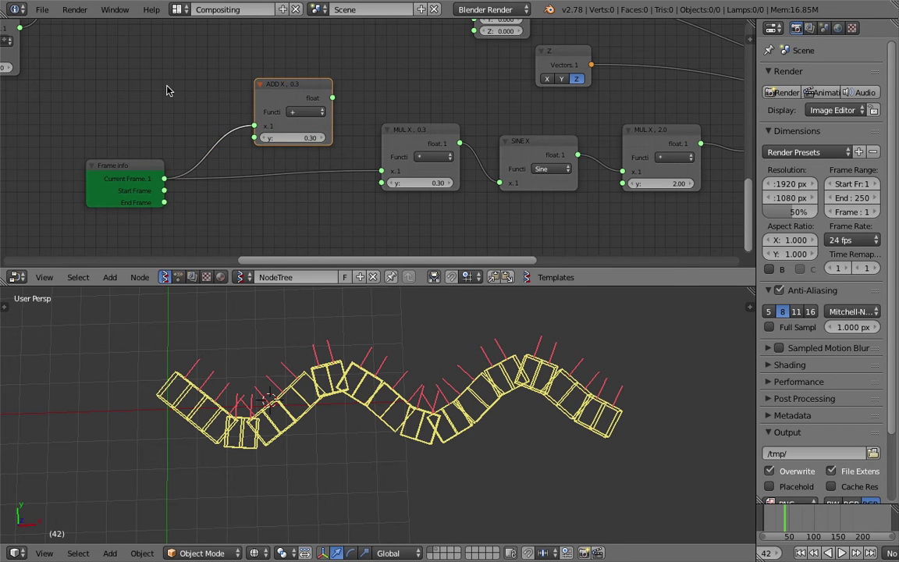
- Add a Range Float node above Frame info and link its Range output to the add node's y input
{"action": "key", "text": "alt+space"}
{"action": "type", "text": "fram"}
{"action": "key", "text": "BackSpace"}
{"action": "key", "text": "BackSpace"}
{"action": "key", "text": "BackSpace"}
{"action": "key", "text": "BackSpace"}
{"action": "type", "text": "range"}
{"action": "key", "text": "Down"}
{"action": "key", "text": "Return"}
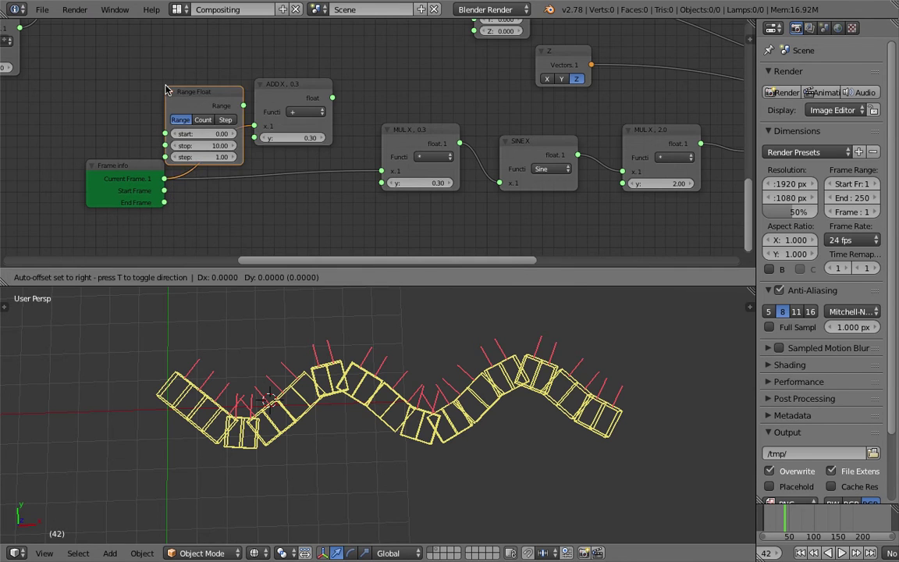
{"action": "left_click", "coordinate": [103, 67]}
{"action": "left_click_drag", "start_coordinate": [182, 83], "coordinate": [254, 137]}
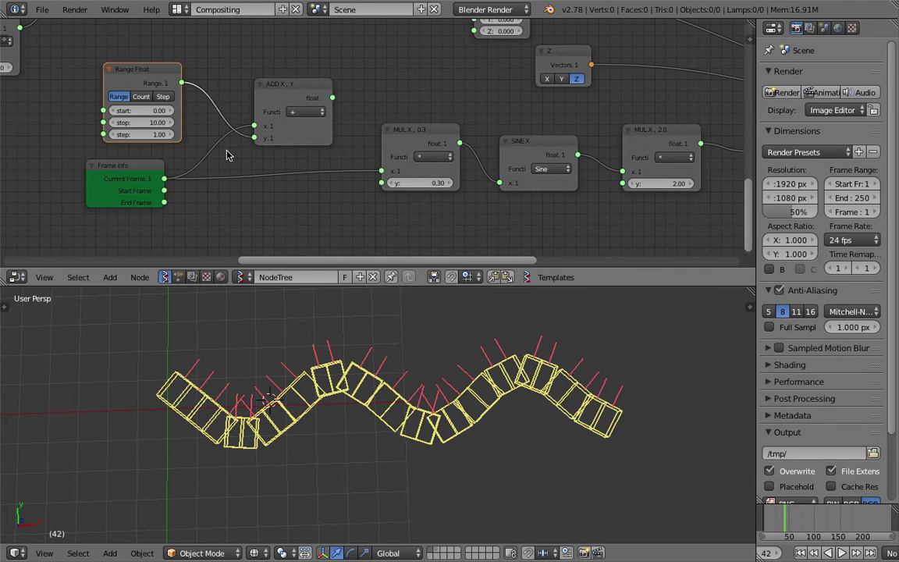
- Switch Range Float to Step mode with a step of 5 and a count of 20, and save the file
{"action": "scroll", "coordinate": [156, 100], "scroll_direction": "up", "scroll_amount": 1}
{"action": "middle_click_drag", "start_coordinate": [126, 94], "coordinate": [162, 102]}
{"action": "left_click", "coordinate": [162, 102]}
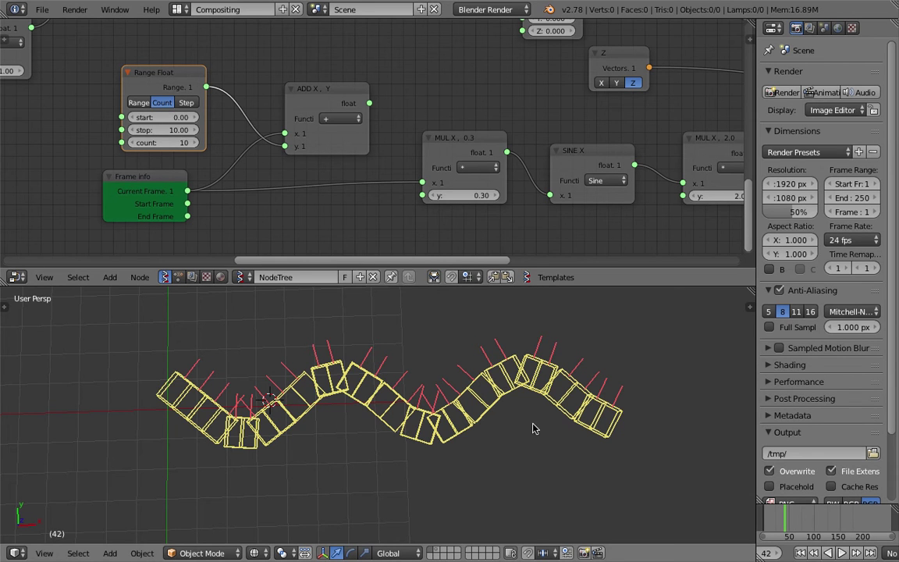
{"action": "left_click", "coordinate": [163, 129]}
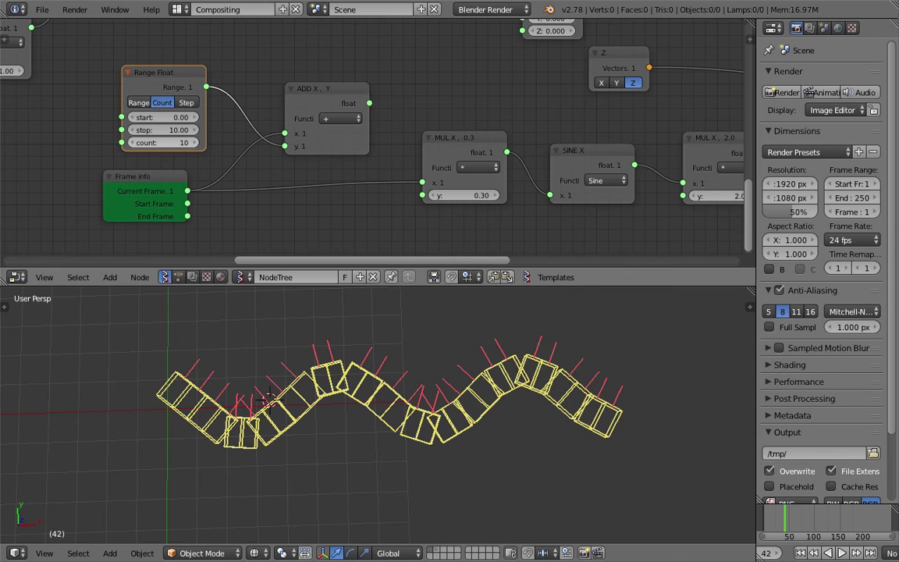
{"action": "left_click", "coordinate": [188, 103]}
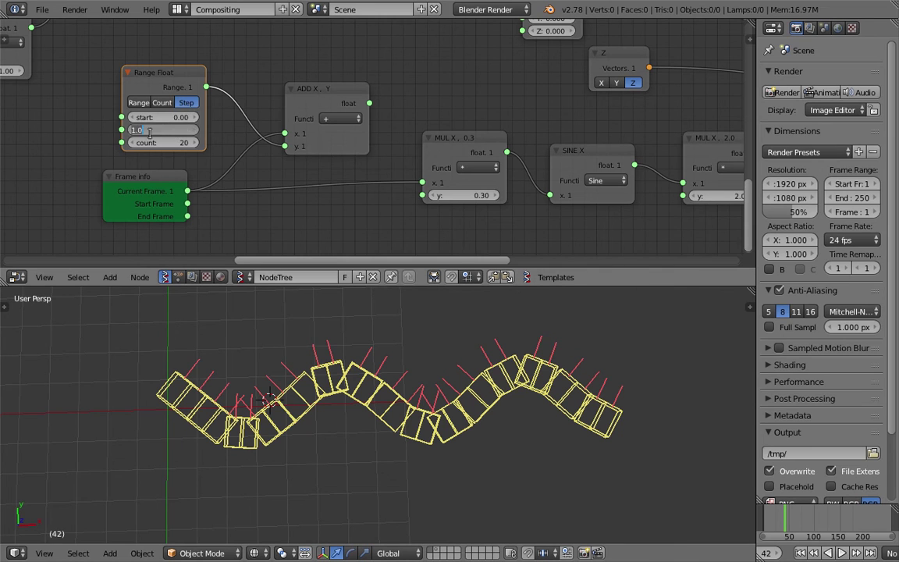
{"action": "key", "text": "ctrl+s"}
{"action": "left_click", "coordinate": [176, 136]}
{"action": "scroll", "coordinate": [156, 125], "scroll_direction": "up", "scroll_amount": 2}
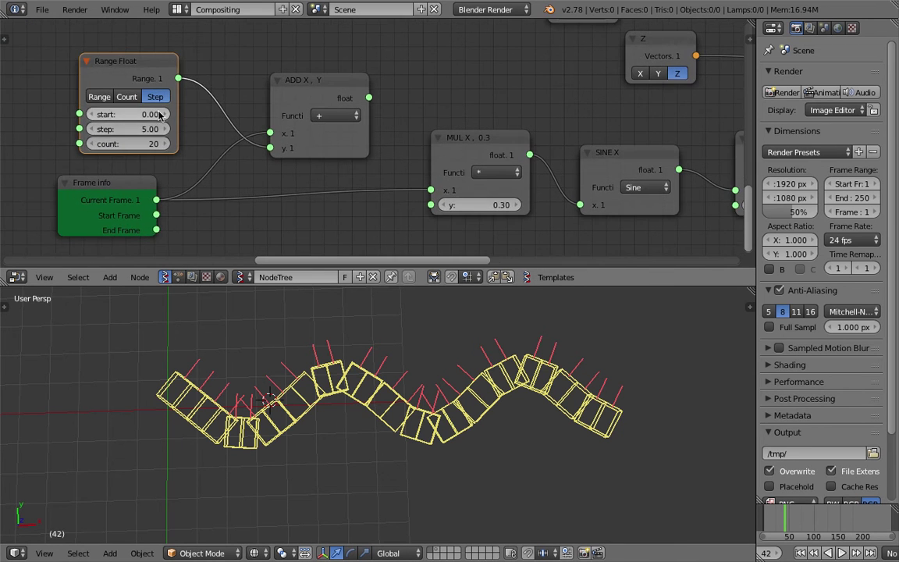
- Tidy the positions of the Frame info and add nodes around Range Float and save the file
{"action": "scroll", "coordinate": [168, 139], "scroll_direction": "down", "scroll_amount": 2}
{"action": "left_click_drag", "start_coordinate": [168, 176], "coordinate": [146, 196]}
{"action": "key", "text": "ctrl+s"}
{"action": "left_click", "coordinate": [146, 196]}
{"action": "left_click_drag", "start_coordinate": [308, 107], "coordinate": [286, 107]}
{"action": "scroll", "coordinate": [293, 104], "scroll_direction": "down", "scroll_amount": 1}
{"action": "middle_click_drag", "start_coordinate": [322, 103], "coordinate": [301, 88]}
{"action": "key", "text": "ctrl+s"}
{"action": "left_click", "coordinate": [301, 88]}
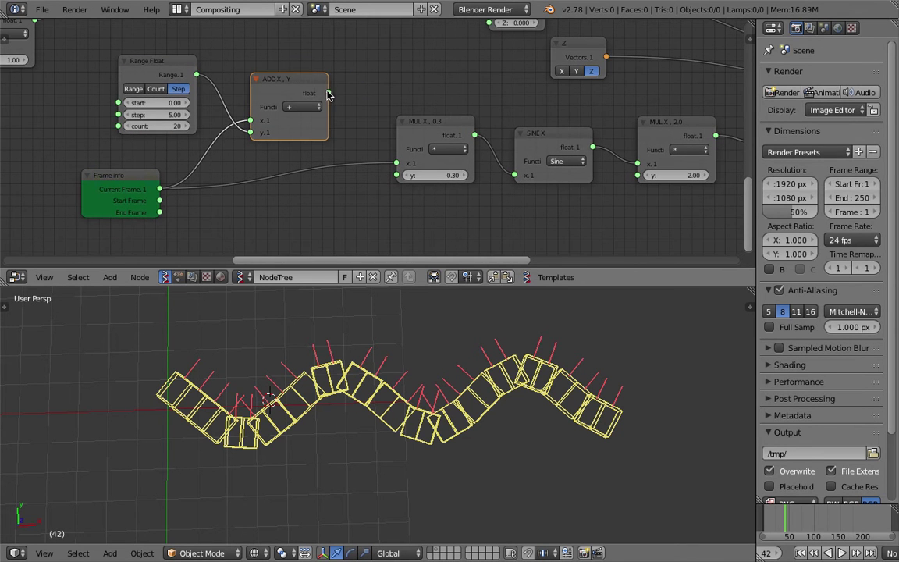
- Connect the ADD node's output to the x input of the 0.3 multiplier and play the animation from frame 1
{"action": "left_click_drag", "start_coordinate": [328, 93], "coordinate": [352, 112]}
{"action": "left_click_drag", "start_coordinate": [392, 164], "coordinate": [397, 163]}
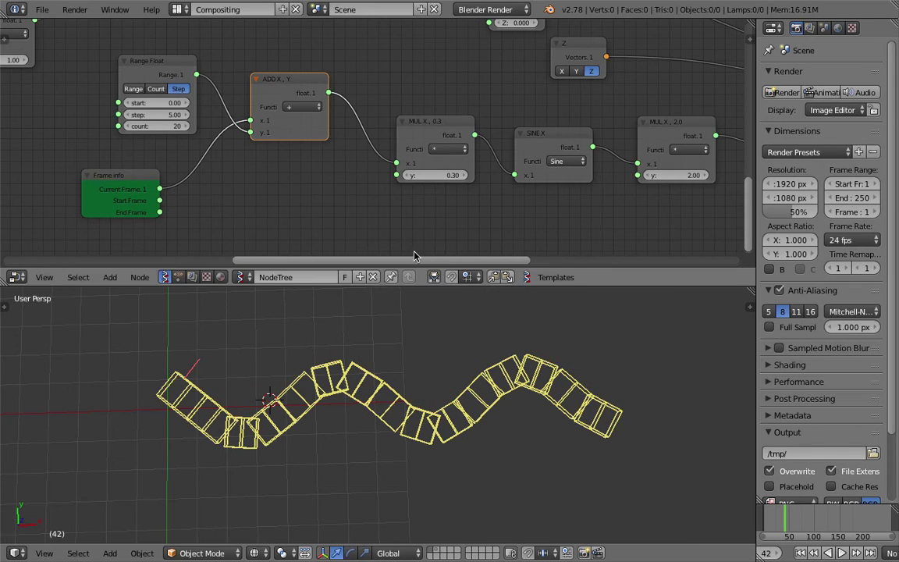
{"action": "scroll", "coordinate": [507, 367], "scroll_direction": "down", "scroll_amount": 2}
{"action": "left_click", "coordinate": [805, 554]}
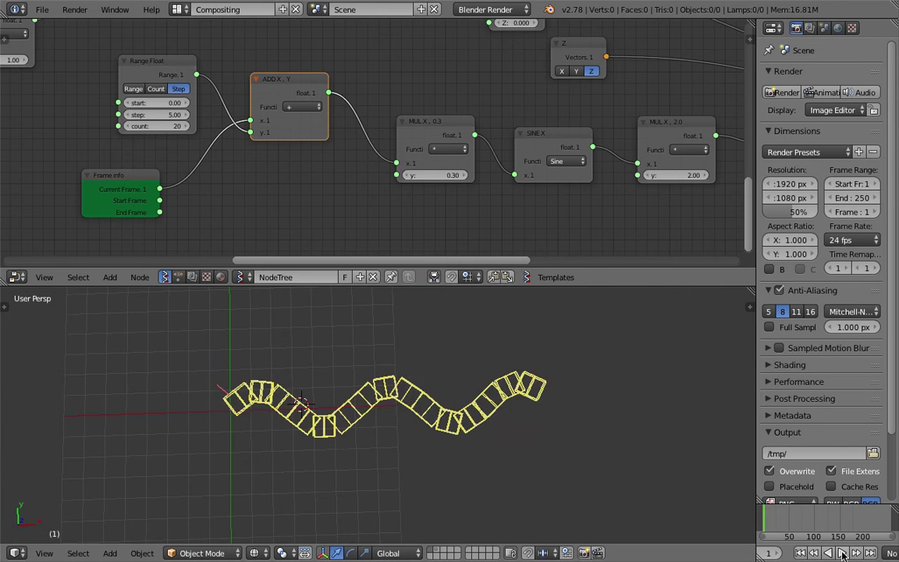
{"action": "left_click", "coordinate": [842, 553]}
- Turn on vertex display in the Viewer Draw node fed by Matrix Apply
{"action": "mouse_move", "coordinate": [612, 136]}
{"action": "middle_mouse_down"}
{"action": "mouse_move", "coordinate": [384, 164]}
{"action": "mouse_move", "coordinate": [312, 182]}
{"action": "middle_mouse_up"}
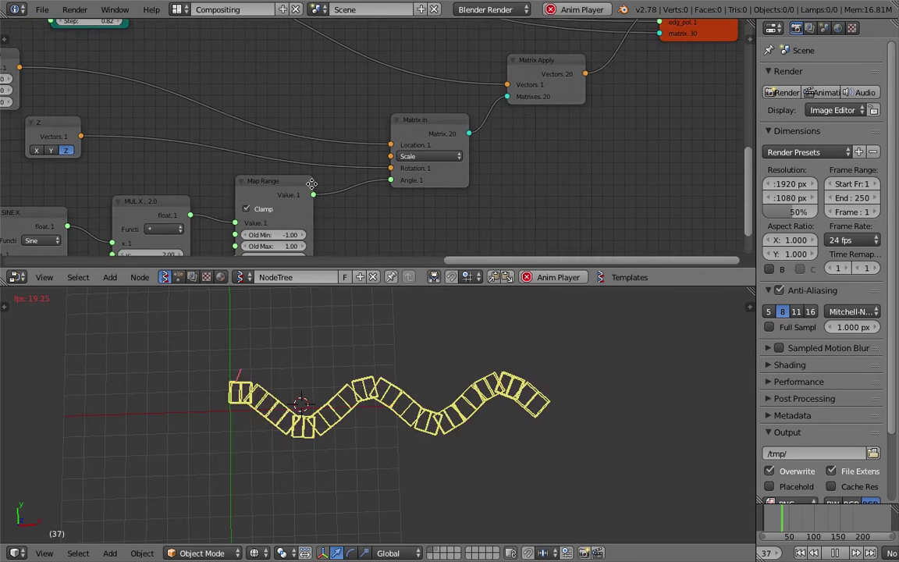
{"action": "middle_click_drag", "start_coordinate": [382, 182], "coordinate": [246, 253]}
{"action": "middle_click_drag", "start_coordinate": [532, 71], "coordinate": [509, 118]}
{"action": "left_click", "coordinate": [512, 77]}
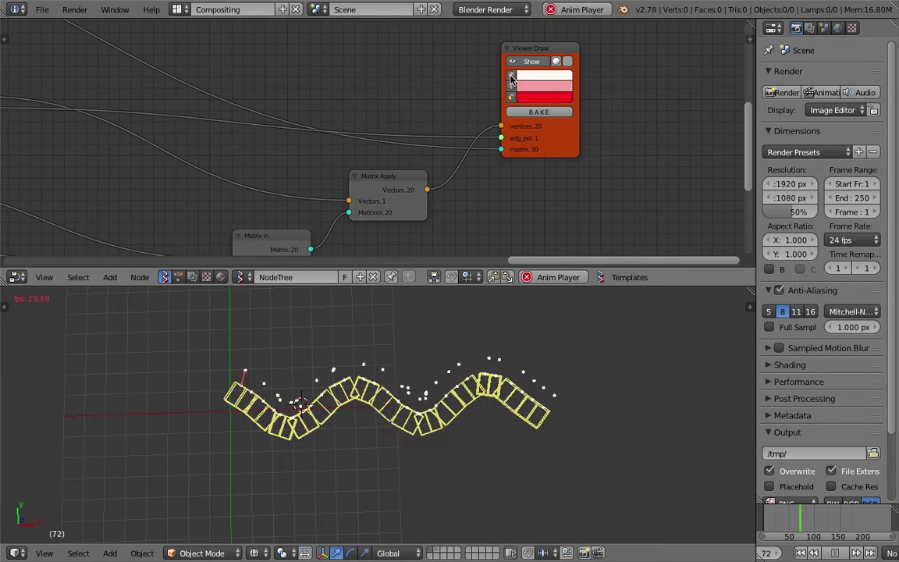
{"action": "left_click", "coordinate": [512, 76]}
{"action": "left_click", "coordinate": [513, 76]}
- Stop the animation playback and save the file over the existing one
{"action": "scroll", "coordinate": [376, 421], "scroll_direction": "up", "scroll_amount": 2}
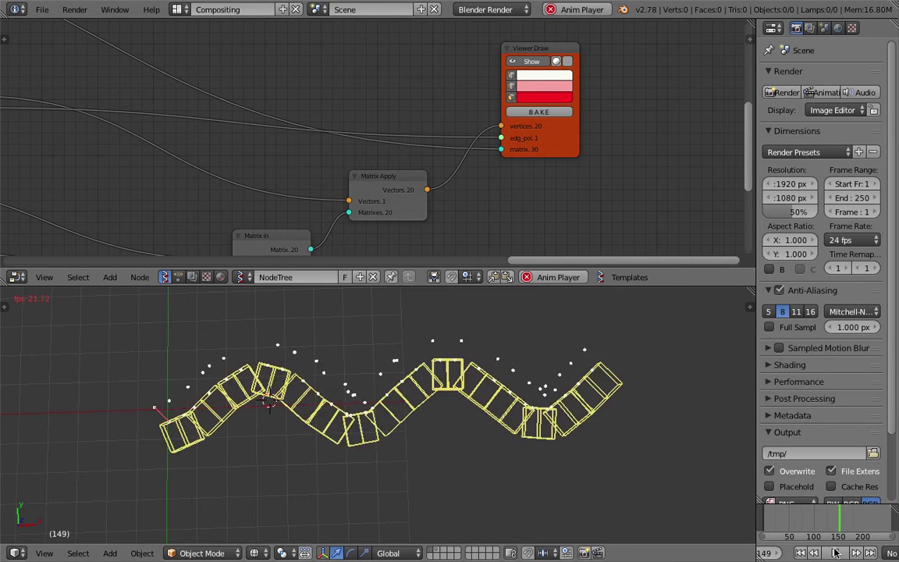
{"action": "key", "text": "alt+a"}
{"action": "key", "text": "ctrl+s"}
{"action": "left_click", "coordinate": [473, 366]}
{"action": "middle_click_drag", "start_coordinate": [473, 367], "coordinate": [428, 386]}
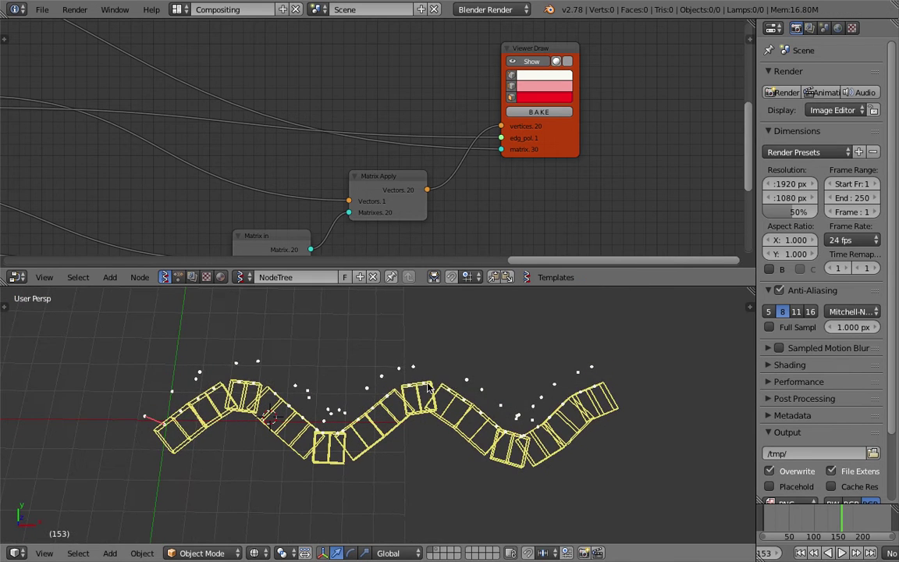
- Move the Line node closer to the Viewer Draw node, nudge Viewer Draw, and save the file
{"action": "scroll", "coordinate": [406, 398], "scroll_direction": "down", "scroll_amount": 2}
{"action": "middle_click_drag", "start_coordinate": [466, 205], "coordinate": [513, 216]}
{"action": "mouse_move", "coordinate": [602, 152]}
{"action": "left_mouse_down"}
{"action": "mouse_move", "coordinate": [629, 142]}
{"action": "mouse_move", "coordinate": [617, 146]}
{"action": "left_mouse_up"}
{"action": "scroll", "coordinate": [406, 145], "scroll_direction": "down", "scroll_amount": 3}
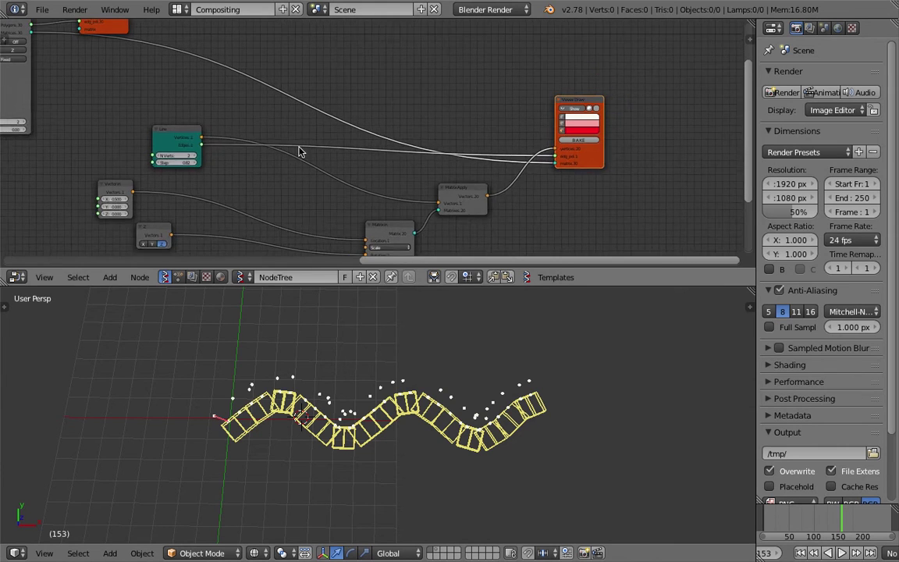
{"action": "mouse_move", "coordinate": [211, 142]}
{"action": "left_mouse_down"}
{"action": "mouse_move", "coordinate": [444, 110]}
{"action": "mouse_move", "coordinate": [347, 153]}
{"action": "left_mouse_up"}
{"action": "mouse_move", "coordinate": [574, 109]}
{"action": "left_mouse_down"}
{"action": "mouse_move", "coordinate": [559, 107]}
{"action": "mouse_move", "coordinate": [567, 107]}
{"action": "left_mouse_up"}
{"action": "scroll", "coordinate": [541, 125], "scroll_direction": "up", "scroll_amount": 4}
{"action": "key", "text": "ctrl+s"}
{"action": "left_click", "coordinate": [514, 122]}
- Examine the output counts of the Duplicate objects along edge node
{"action": "scroll", "coordinate": [410, 126], "scroll_direction": "down", "scroll_amount": 5}
{"action": "middle_click_drag", "start_coordinate": [373, 122], "coordinate": [389, 148]}
{"action": "middle_click_drag", "start_coordinate": [120, 72], "coordinate": [158, 82]}
{"action": "left_click_drag", "start_coordinate": [73, 56], "coordinate": [81, 55]}
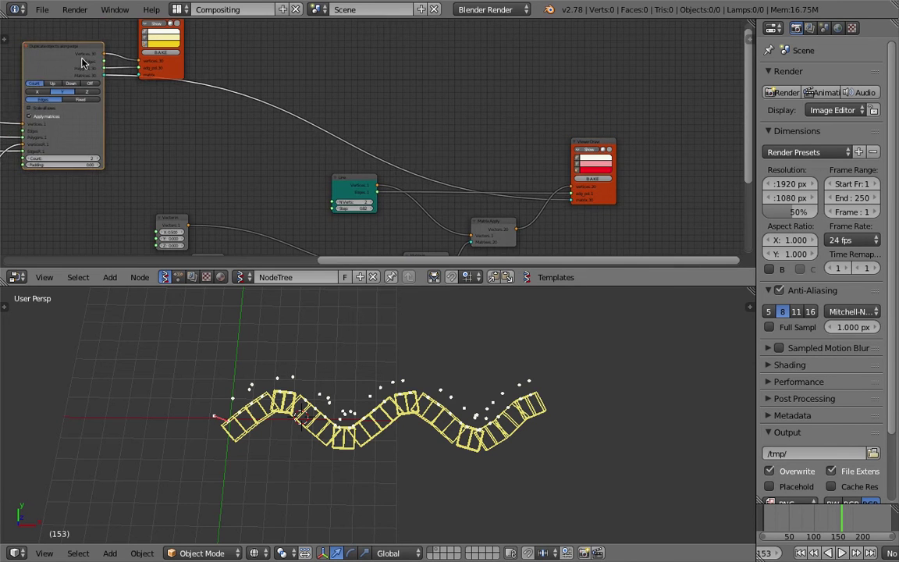
{"action": "scroll", "coordinate": [70, 57], "scroll_direction": "up", "scroll_amount": 3}
{"action": "middle_click_drag", "start_coordinate": [59, 59], "coordinate": [119, 74]}
{"action": "middle_click_drag", "start_coordinate": [50, 39], "coordinate": [102, 46]}
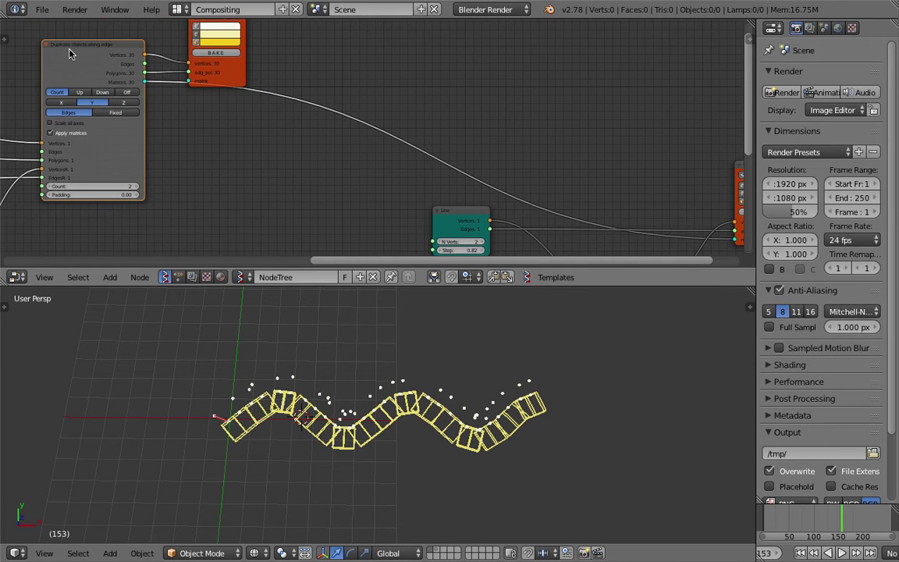
- Adjust the spacing of the Viewer Draw and Line nodes around Matrix Apply and save the file again
{"action": "middle_click_drag", "start_coordinate": [487, 113], "coordinate": [318, 64]}
{"action": "middle_click_drag", "start_coordinate": [403, 103], "coordinate": [310, 56]}
{"action": "scroll", "coordinate": [435, 89], "scroll_direction": "up", "scroll_amount": 3}
{"action": "left_click_drag", "start_coordinate": [521, 61], "coordinate": [551, 75]}
{"action": "left_click_drag", "start_coordinate": [159, 123], "coordinate": [195, 136]}
{"action": "key", "text": "ctrl+s"}
{"action": "left_click", "coordinate": [195, 134]}
{"action": "scroll", "coordinate": [237, 164], "scroll_direction": "up", "scroll_amount": 2}
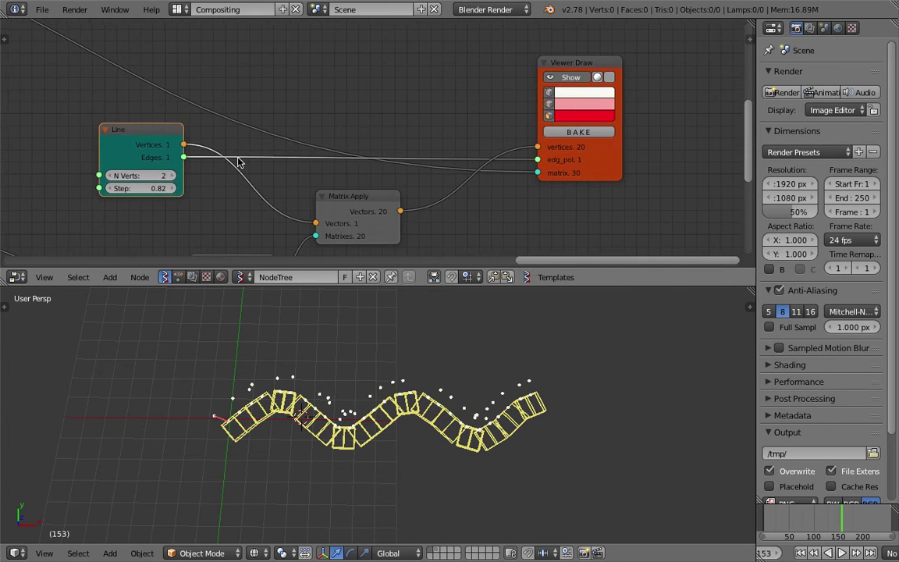
- Compare the vertices and matrix counts on Viewer Draw, and set the Range Float node's count to 30
{"action": "middle_click_drag", "start_coordinate": [531, 178], "coordinate": [312, 169]}
{"action": "scroll", "coordinate": [312, 169], "scroll_direction": "up", "scroll_amount": 2}
{"action": "scroll", "coordinate": [352, 175], "scroll_direction": "up", "scroll_amount": 1}
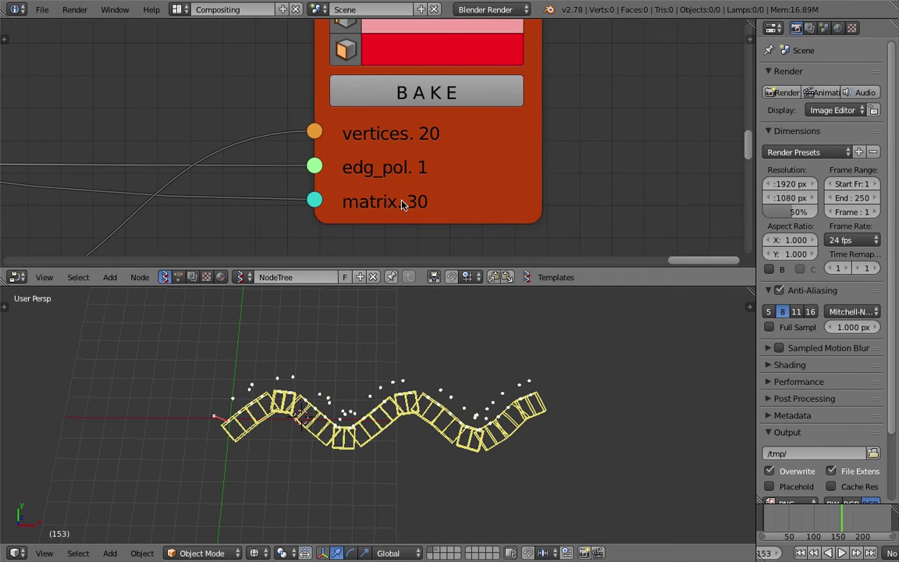
{"action": "scroll", "coordinate": [401, 205], "scroll_direction": "down", "scroll_amount": 6}
{"action": "middle_click_drag", "start_coordinate": [232, 181], "coordinate": [330, 155]}
{"action": "middle_click_drag", "start_coordinate": [228, 156], "coordinate": [541, 110]}
{"action": "middle_click_drag", "start_coordinate": [206, 173], "coordinate": [351, 117]}
{"action": "scroll", "coordinate": [281, 153], "scroll_direction": "down", "scroll_amount": 4}
{"action": "middle_click_drag", "start_coordinate": [221, 157], "coordinate": [368, 133]}
{"action": "middle_click_drag", "start_coordinate": [199, 242], "coordinate": [347, 212]}
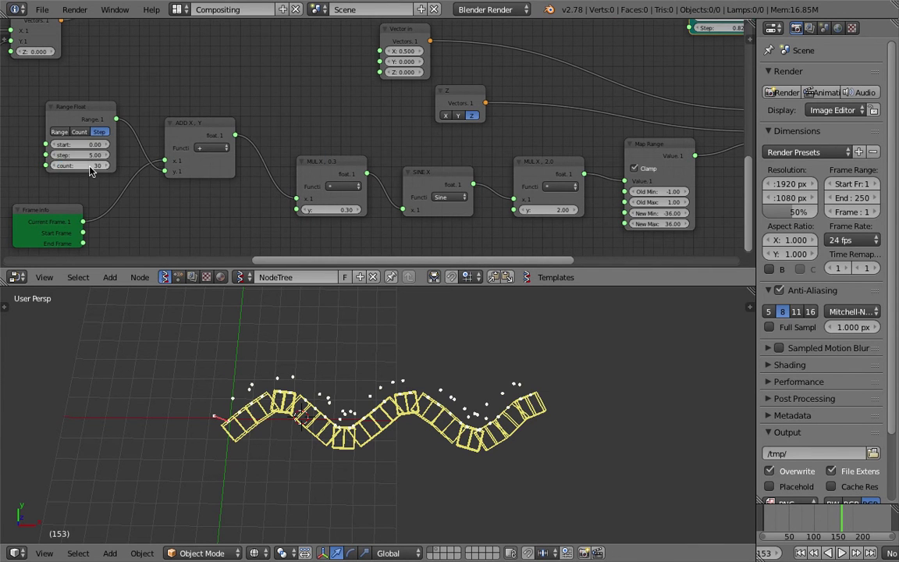
- Check the input counts on the Matrix Apply and Viewer Draw nodes and save the file
{"action": "middle_click_drag", "start_coordinate": [673, 144], "coordinate": [341, 203]}
{"action": "middle_click_drag", "start_coordinate": [520, 115], "coordinate": [291, 160]}
{"action": "middle_click_drag", "start_coordinate": [570, 121], "coordinate": [408, 142]}
{"action": "scroll", "coordinate": [408, 141], "scroll_direction": "up", "scroll_amount": 3}
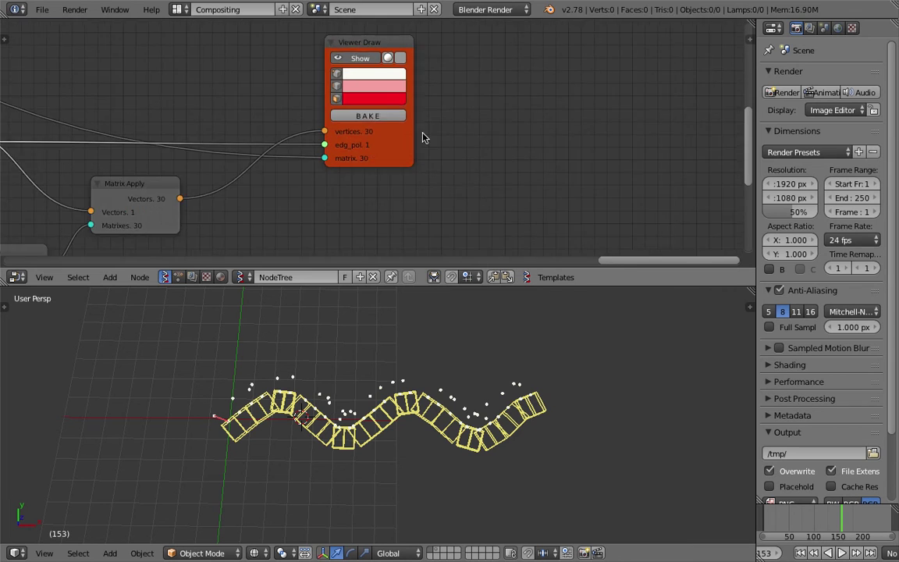
{"action": "scroll", "coordinate": [407, 146], "scroll_direction": "up", "scroll_amount": 3}
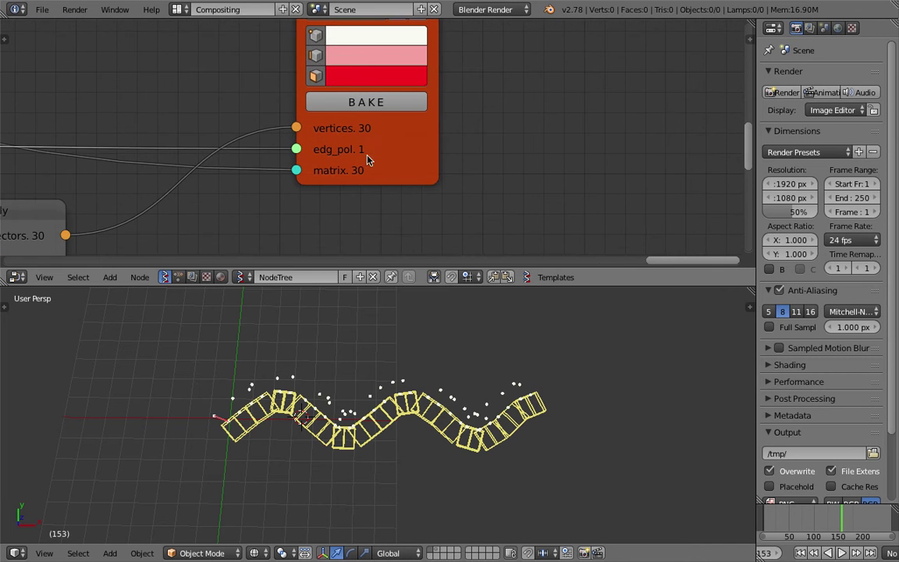
{"action": "scroll", "coordinate": [368, 160], "scroll_direction": "down", "scroll_amount": 1}
{"action": "middle_click_drag", "start_coordinate": [349, 180], "coordinate": [438, 170]}
{"action": "middle_click_drag", "start_coordinate": [179, 151], "coordinate": [446, 121]}
{"action": "scroll", "coordinate": [258, 116], "scroll_direction": "down", "scroll_amount": 1}
{"action": "key", "text": "ctrl+s"}
{"action": "left_click", "coordinate": [249, 115]}
{"action": "scroll", "coordinate": [336, 86], "scroll_direction": "down", "scroll_amount": 1}
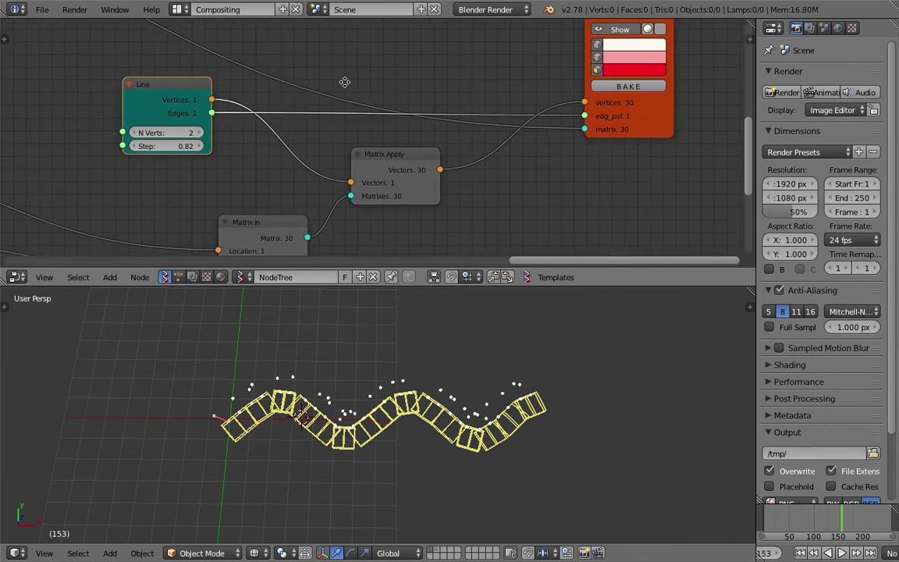
- Insert a List Repeater node between the Line's Edges output and Viewer Draw's edg_pol input, placed above Matrix Apply
{"action": "middle_click_drag", "start_coordinate": [345, 82], "coordinate": [339, 115]}
{"action": "key", "text": "alt+space"}
{"action": "type", "text": "re"}
{"action": "key", "text": "BackSpace"}
{"action": "key", "text": "BackSpace"}
{"action": "type", "text": "list re"}
{"action": "key", "text": "Return"}
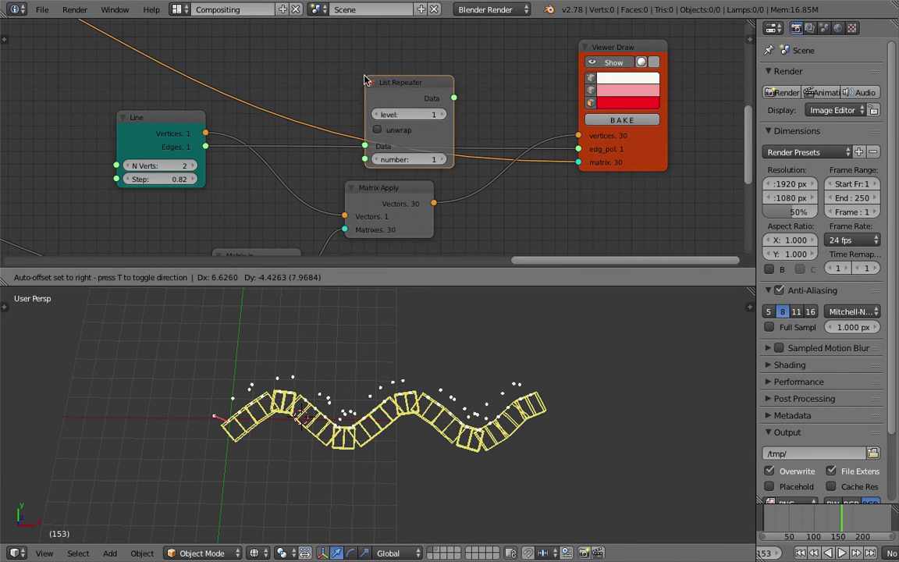
{"action": "left_click", "coordinate": [273, 141]}
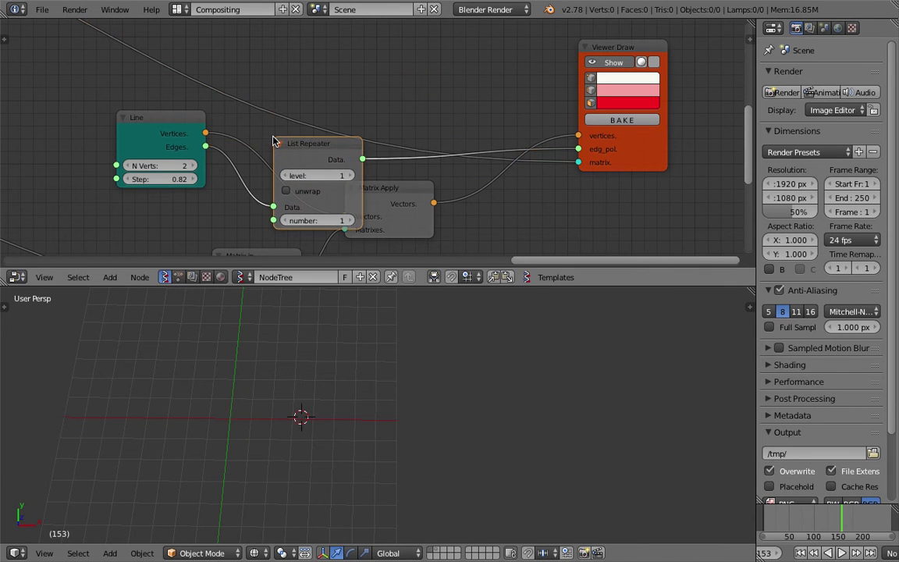
{"action": "left_click_drag", "start_coordinate": [293, 151], "coordinate": [376, 44]}
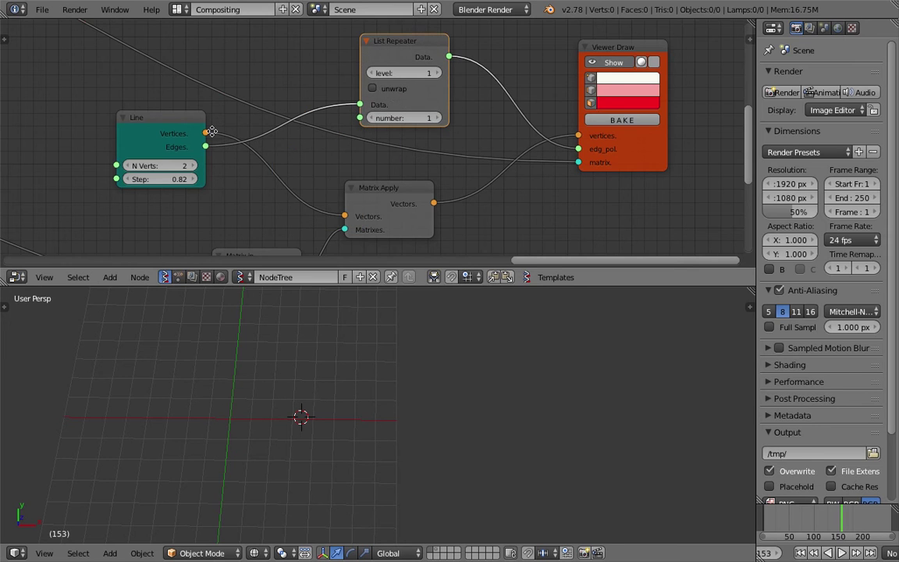
- Set the List Repeater's number to 30 and play the animation
{"action": "middle_click_drag", "start_coordinate": [191, 118], "coordinate": [188, 144]}
{"action": "scroll", "coordinate": [161, 196], "scroll_direction": "up", "scroll_amount": 1}
{"action": "left_click", "coordinate": [421, 146]}
{"action": "type", "text": "30"}
{"action": "key", "text": "Return"}
{"action": "key", "text": "alt+a"}
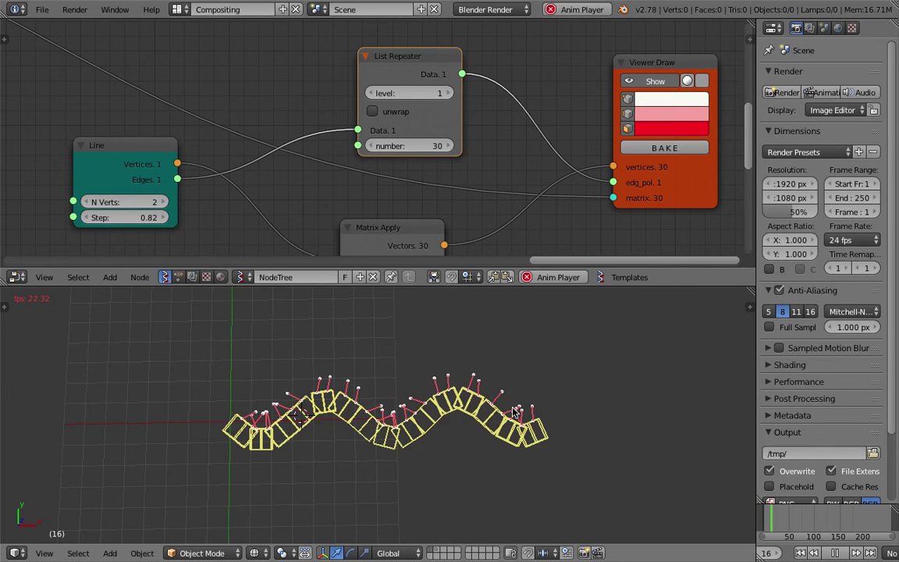
- Inspect the swinging lines along the box chain up close and save the file
{"action": "scroll", "coordinate": [535, 437], "scroll_direction": "up", "scroll_amount": 3}
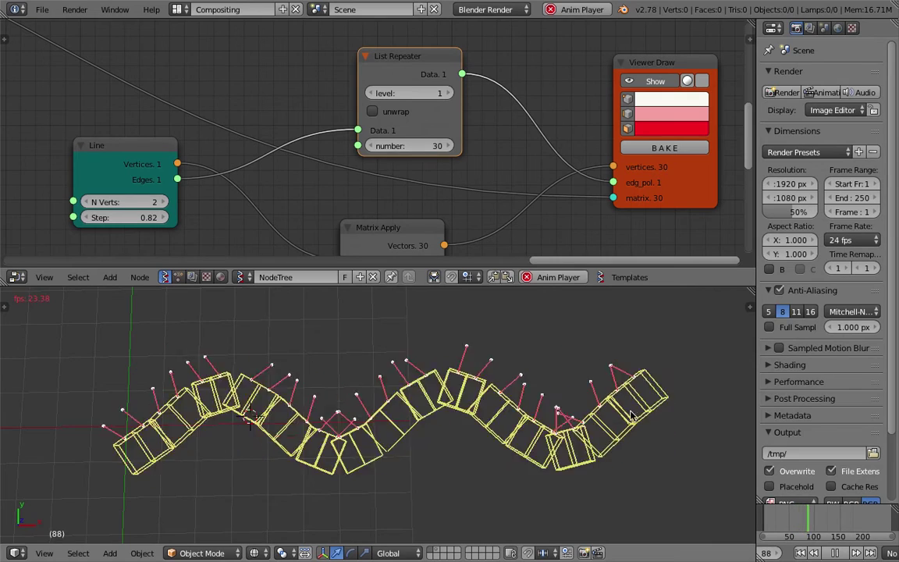
{"action": "middle_click_drag", "start_coordinate": [211, 164], "coordinate": [391, 86]}
{"action": "scroll", "coordinate": [406, 132], "scroll_direction": "down", "scroll_amount": 3}
{"action": "scroll", "coordinate": [390, 86], "scroll_direction": "up", "scroll_amount": 3}
{"action": "middle_click_drag", "start_coordinate": [634, 414], "coordinate": [614, 446]}
{"action": "key", "text": "ctrl+s"}
{"action": "left_click", "coordinate": [614, 440]}
- Set the Map Range node's New Min to -30 and New Max to 30, and save the file
{"action": "middle_click_drag", "start_coordinate": [268, 222], "coordinate": [282, 165]}
{"action": "scroll", "coordinate": [323, 128], "scroll_direction": "down", "scroll_amount": 2}
{"action": "middle_click_drag", "start_coordinate": [323, 128], "coordinate": [403, 80]}
{"action": "scroll", "coordinate": [327, 171], "scroll_direction": "up", "scroll_amount": 2}
{"action": "middle_click_drag", "start_coordinate": [327, 171], "coordinate": [321, 129]}
{"action": "middle_click_drag", "start_coordinate": [585, 472], "coordinate": [666, 452]}
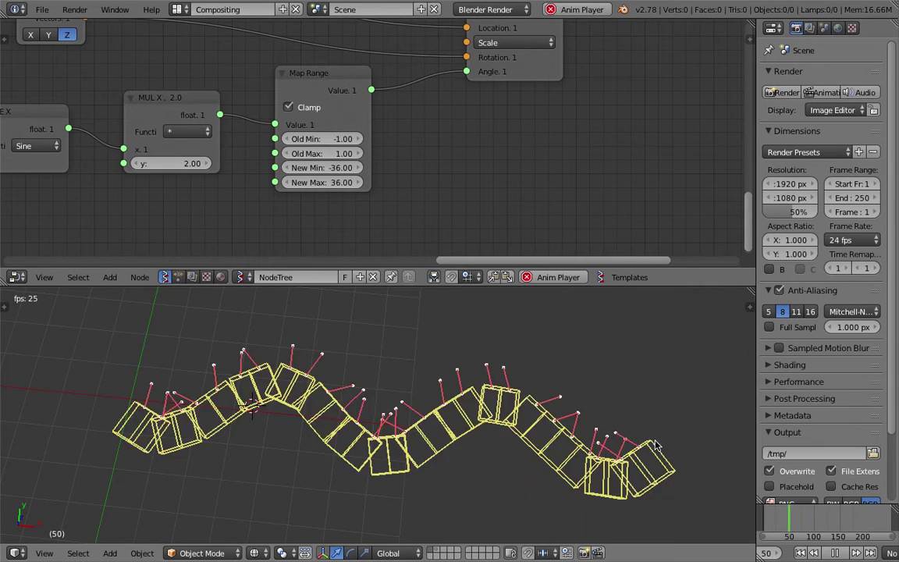
{"action": "left_click", "coordinate": [340, 167]}
{"action": "type", "text": "-30"}
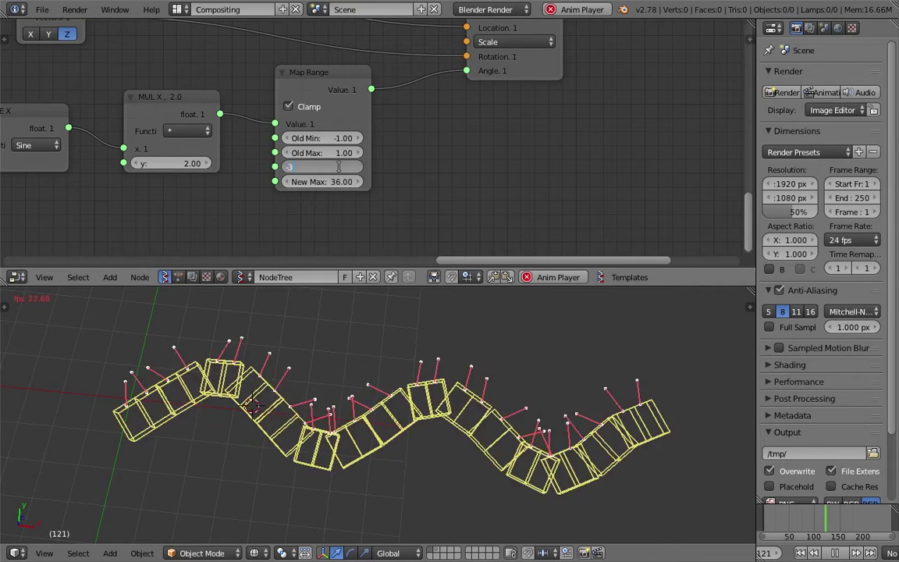
{"action": "key", "text": "Tab"}
{"action": "type", "text": "30"}
{"action": "key", "text": "Return"}
{"action": "scroll", "coordinate": [432, 371], "scroll_direction": "down", "scroll_amount": 3}
{"action": "key", "text": "ctrl+s"}
{"action": "left_click", "coordinate": [432, 368]}
- Set the y value of the multiplier fed directly by Frame info in the path's wave setup to 0
{"action": "scroll", "coordinate": [313, 184], "scroll_direction": "down", "scroll_amount": 5}
{"action": "scroll", "coordinate": [313, 186], "scroll_direction": "down", "scroll_amount": 2}
{"action": "scroll", "coordinate": [345, 194], "scroll_direction": "left", "scroll_amount": 10}
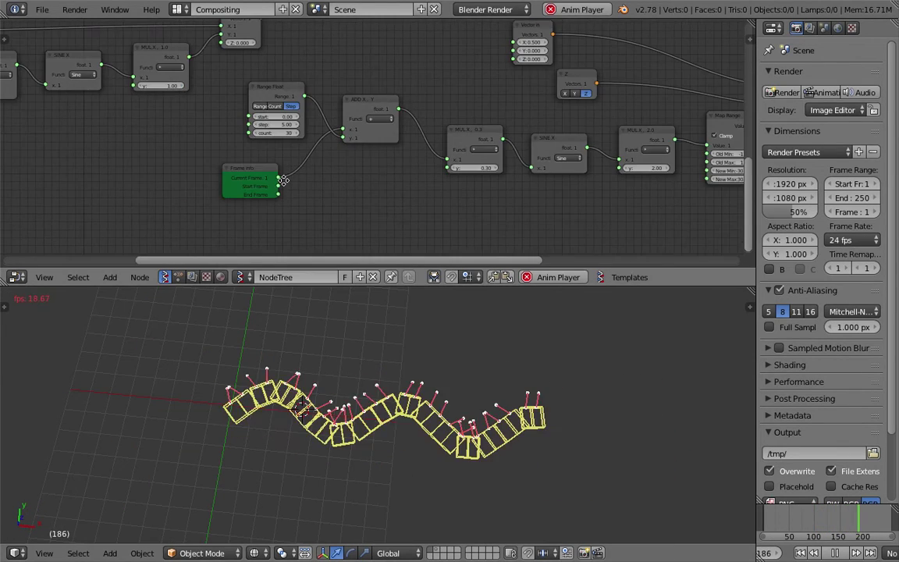
{"action": "scroll", "coordinate": [275, 179], "scroll_direction": "left", "scroll_amount": 10}
{"action": "scroll", "coordinate": [292, 162], "scroll_direction": "up", "scroll_amount": 3}
{"action": "middle_click_drag", "start_coordinate": [291, 163], "coordinate": [269, 142]}
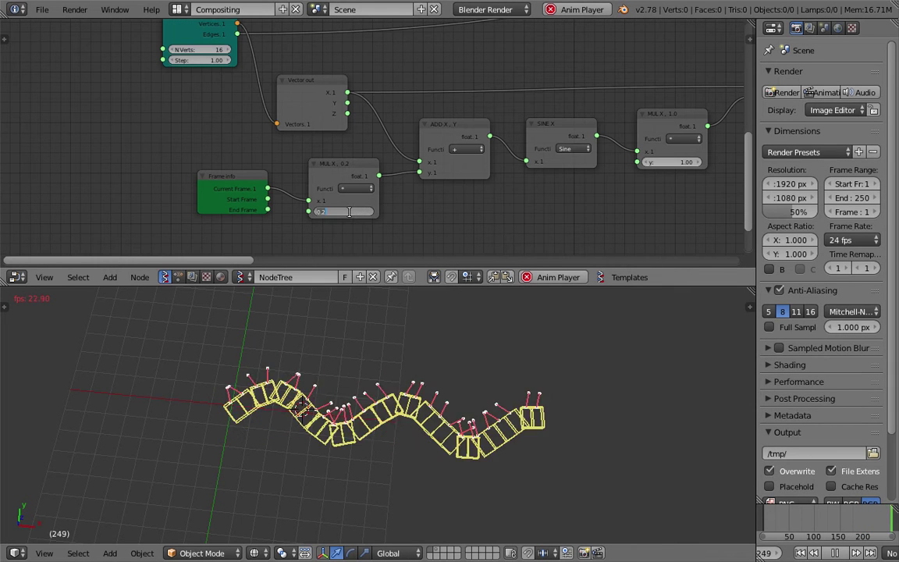
{"action": "left_click", "coordinate": [349, 212]}
{"action": "type", "text": "0"}
{"action": "key", "text": "Return"}
{"action": "scroll", "coordinate": [468, 379], "scroll_direction": "up", "scroll_amount": 4}
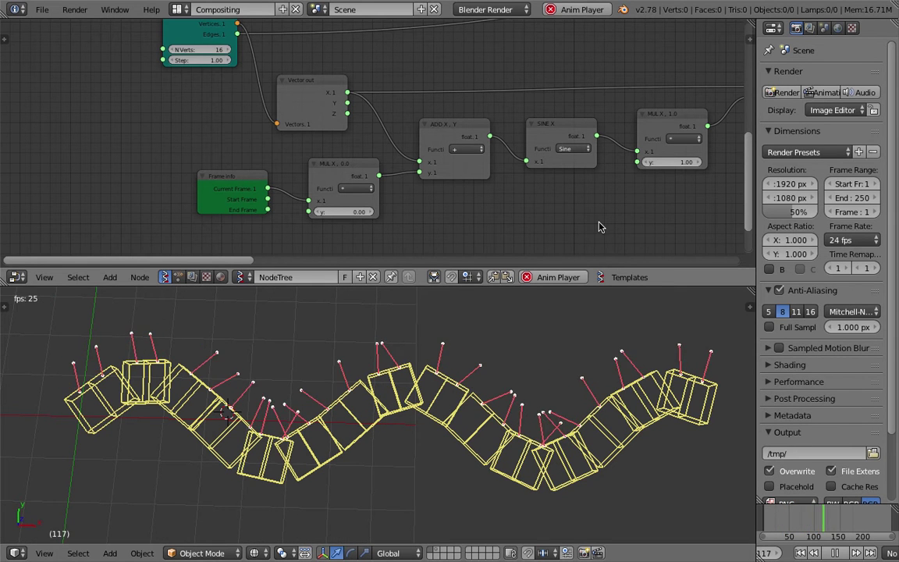
- Set the y value of the multiplier between the Sine and Map Range nodes to 1
{"action": "scroll", "coordinate": [616, 222], "scroll_direction": "down", "scroll_amount": 2}
{"action": "middle_click_drag", "start_coordinate": [616, 223], "coordinate": [197, 171]}
{"action": "scroll", "coordinate": [367, 200], "scroll_direction": "down", "scroll_amount": 3}
{"action": "middle_click_drag", "start_coordinate": [368, 201], "coordinate": [228, 174]}
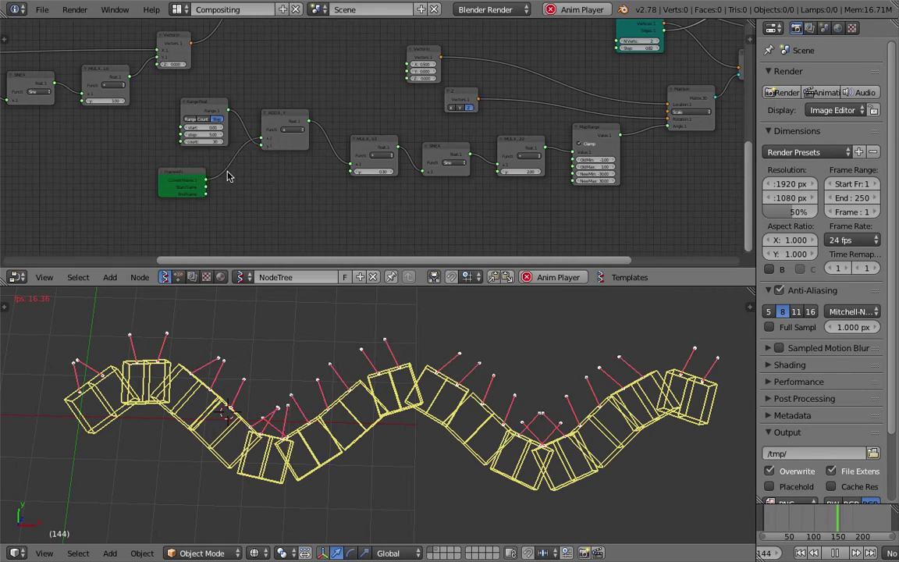
{"action": "middle_click_drag", "start_coordinate": [540, 179], "coordinate": [436, 168]}
{"action": "scroll", "coordinate": [595, 389], "scroll_direction": "up", "scroll_amount": 1}
{"action": "scroll", "coordinate": [597, 390], "scroll_direction": "up", "scroll_amount": 2}
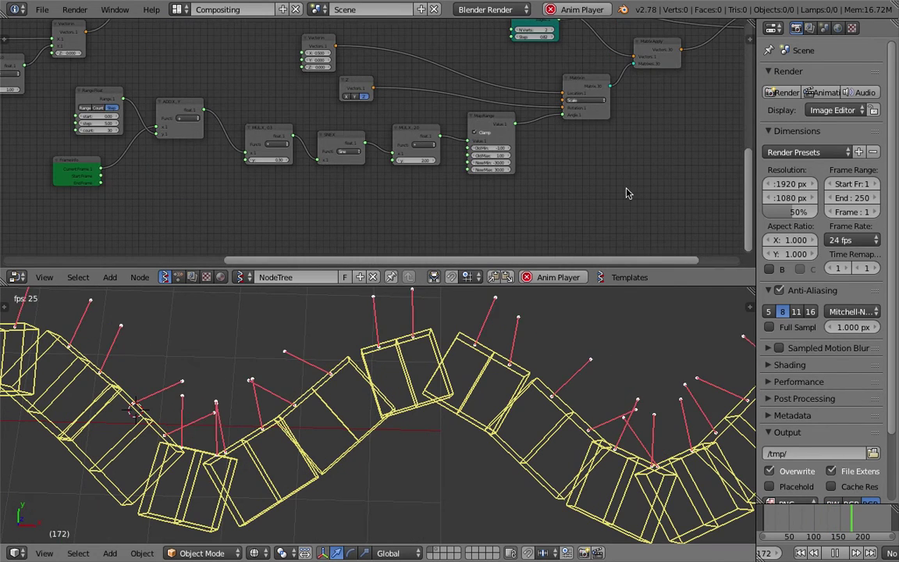
{"action": "scroll", "coordinate": [629, 192], "scroll_direction": "down", "scroll_amount": 2}
{"action": "middle_click_drag", "start_coordinate": [650, 181], "coordinate": [484, 185]}
{"action": "scroll", "coordinate": [351, 152], "scroll_direction": "up", "scroll_amount": 4}
{"action": "scroll", "coordinate": [356, 150], "scroll_direction": "up", "scroll_amount": 2}
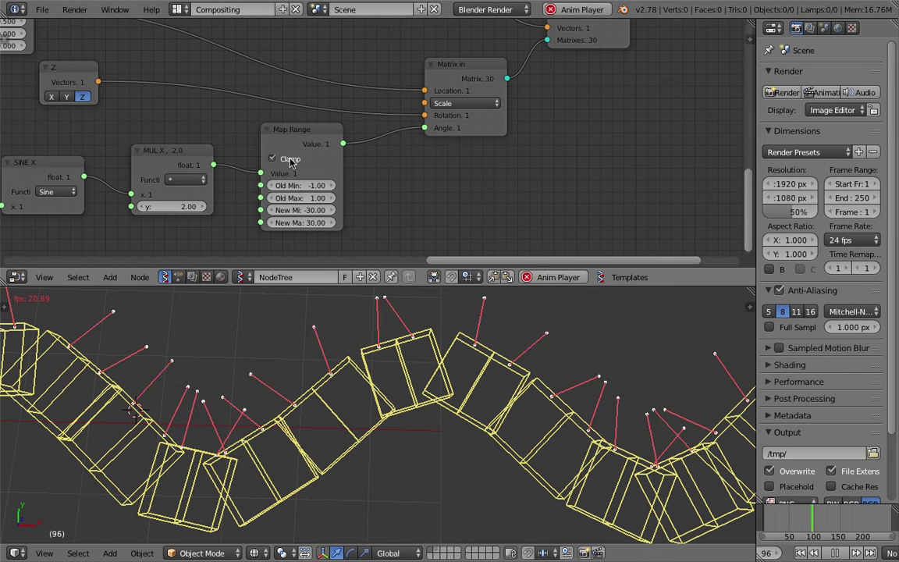
{"action": "type", "text": "1"}
{"action": "key", "text": "Return"}
- Set the multiplier before the Map Range node to 2
{"action": "middle_click_drag", "start_coordinate": [194, 226], "coordinate": [231, 218]}
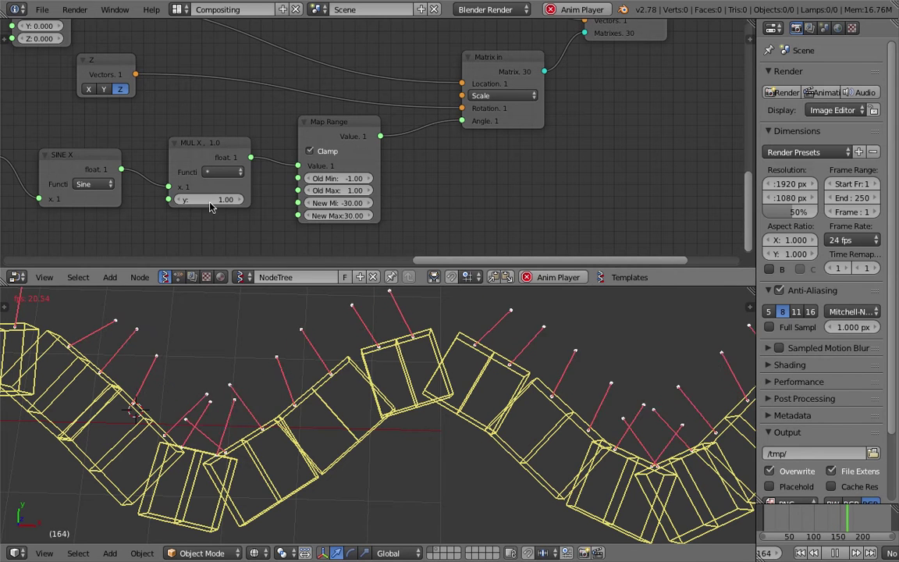
{"action": "type", "text": "2"}
{"action": "key", "text": "Return"}
- Move the Map Range node closer to the multiplier and save the file
{"action": "left_click", "coordinate": [215, 144]}
{"action": "left_click_drag", "start_coordinate": [336, 125], "coordinate": [311, 139]}
{"action": "key", "text": "ctrl+s"}
{"action": "left_click", "coordinate": [259, 141]}
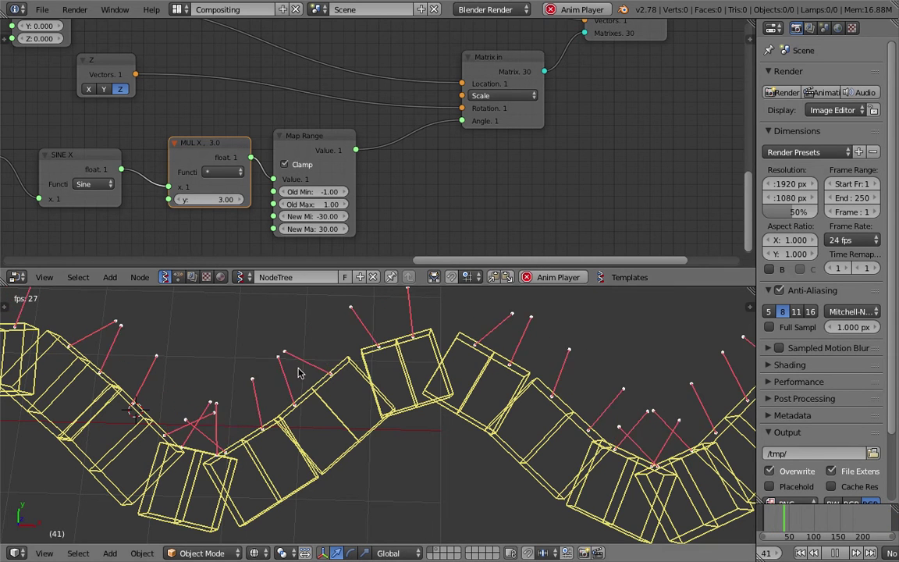
- Try different y values, including 2 and 1, on the multiplier after Sine and settle on 1.5
{"action": "type", "text": "2"}
{"action": "key", "text": "Return"}
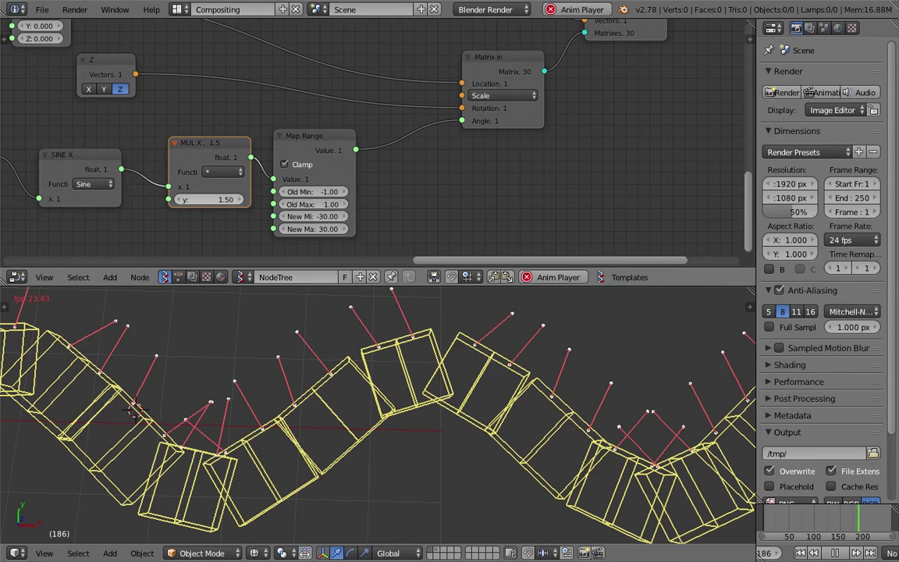
{"action": "left_click_drag", "start_coordinate": [209, 200], "coordinate": [183, 200]}
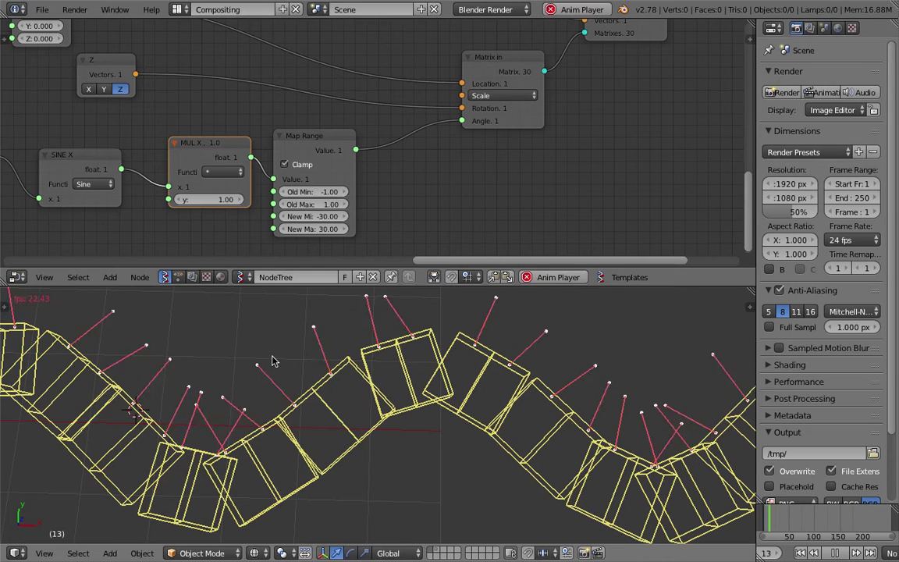
{"action": "left_click", "coordinate": [225, 199]}
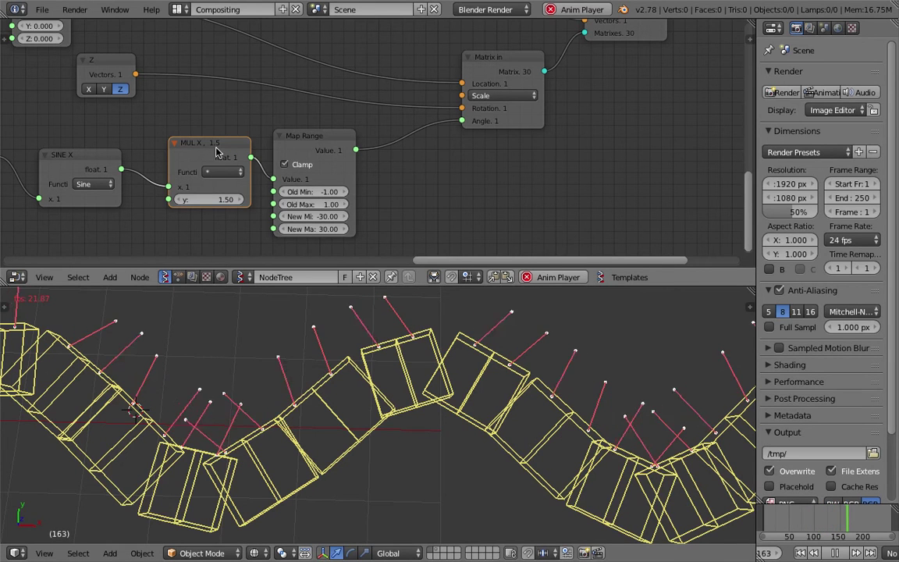
- Duplicate the multiplier, insert the copy between Map Range and Matrix in's Angle input, and set its y value to 1.74
{"action": "key", "text": "shift+d"}
{"action": "left_click", "coordinate": [439, 169]}
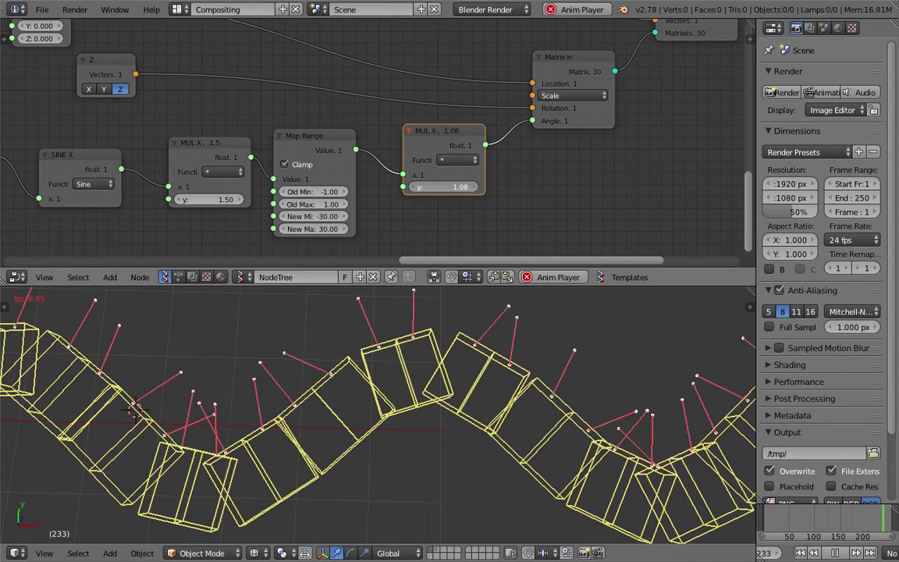
{"action": "left_click_drag", "start_coordinate": [452, 187], "coordinate": [463, 187]}
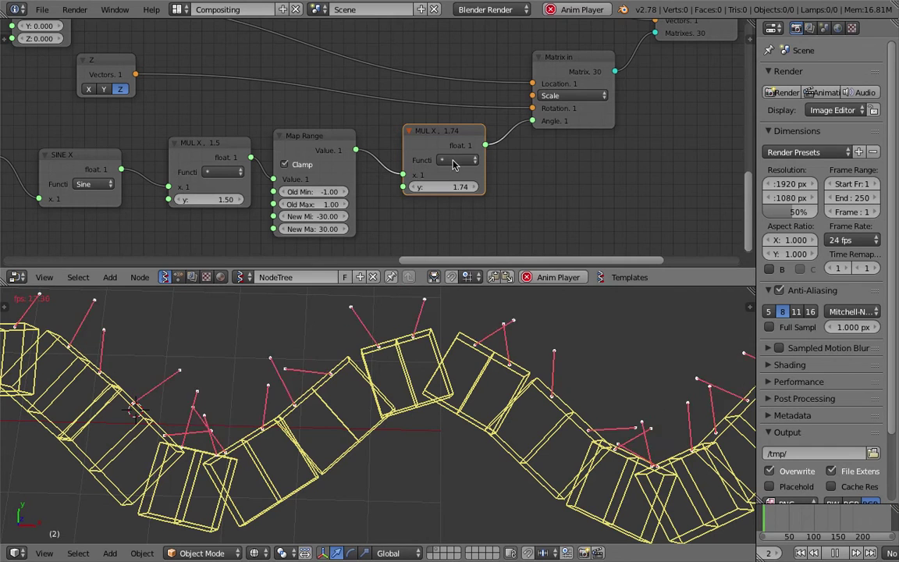
- Delete the 1.74 multiplier, link Map Range straight into Matrix in's Angle input, shift Map Range closer to it, and save the file
{"action": "key", "text": "x"}
{"action": "left_click_drag", "start_coordinate": [355, 150], "coordinate": [533, 121]}
{"action": "left_click_drag", "start_coordinate": [317, 145], "coordinate": [381, 144]}
{"action": "key", "text": "ctrl+s"}
{"action": "left_click", "coordinate": [382, 143]}
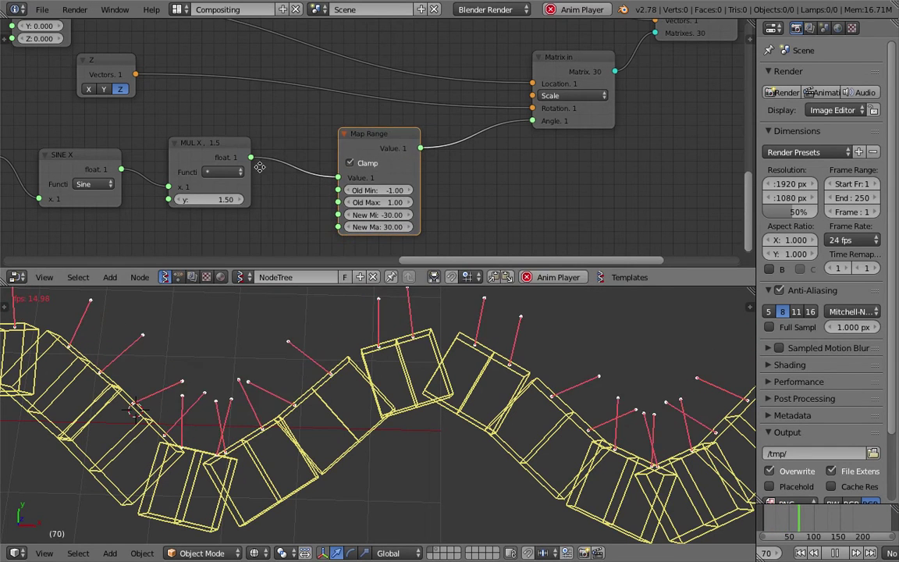
- Try 0.48 as the y value of the multiplier feeding the oar chain's Sine node and settle on 0.39
{"action": "middle_click_drag", "start_coordinate": [259, 165], "coordinate": [452, 133]}
{"action": "scroll", "coordinate": [452, 133], "scroll_direction": "down", "scroll_amount": 2}
{"action": "scroll", "coordinate": [452, 133], "scroll_direction": "up", "scroll_amount": 1}
{"action": "left_click_drag", "start_coordinate": [452, 133], "coordinate": [461, 132]}
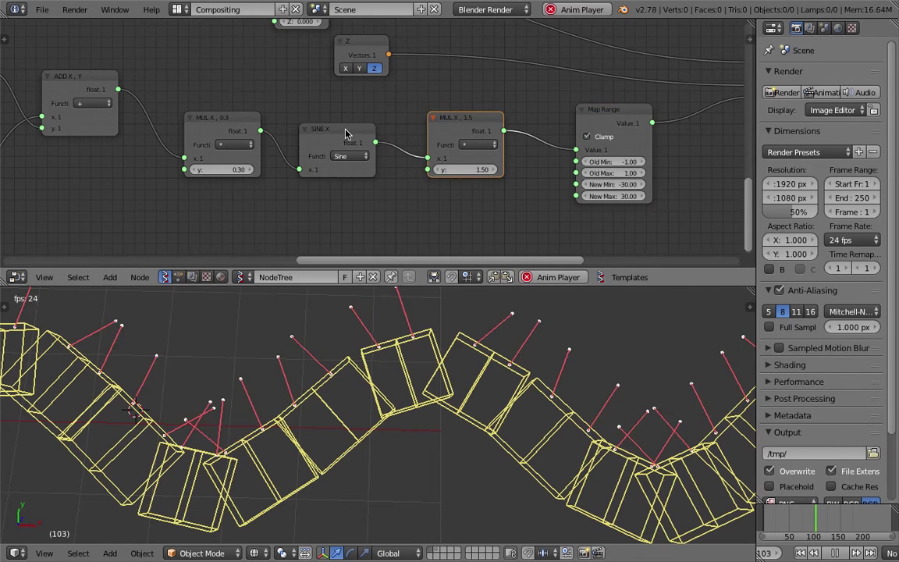
{"action": "left_click_drag", "start_coordinate": [344, 134], "coordinate": [353, 130]}
{"action": "scroll", "coordinate": [200, 178], "scroll_direction": "up", "scroll_amount": 2}
{"action": "left_click_drag", "start_coordinate": [200, 177], "coordinate": [209, 176]}
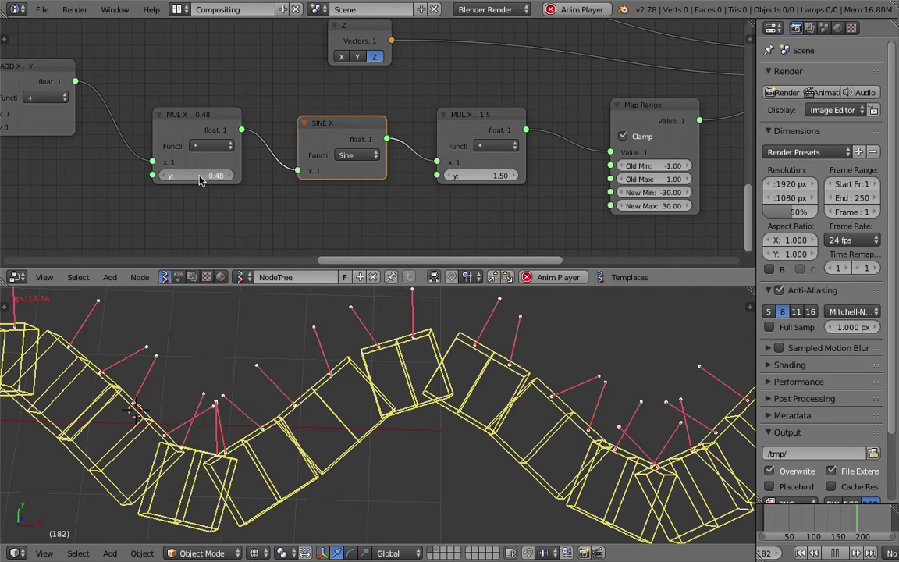
{"action": "left_click_drag", "start_coordinate": [200, 178], "coordinate": [186, 178]}
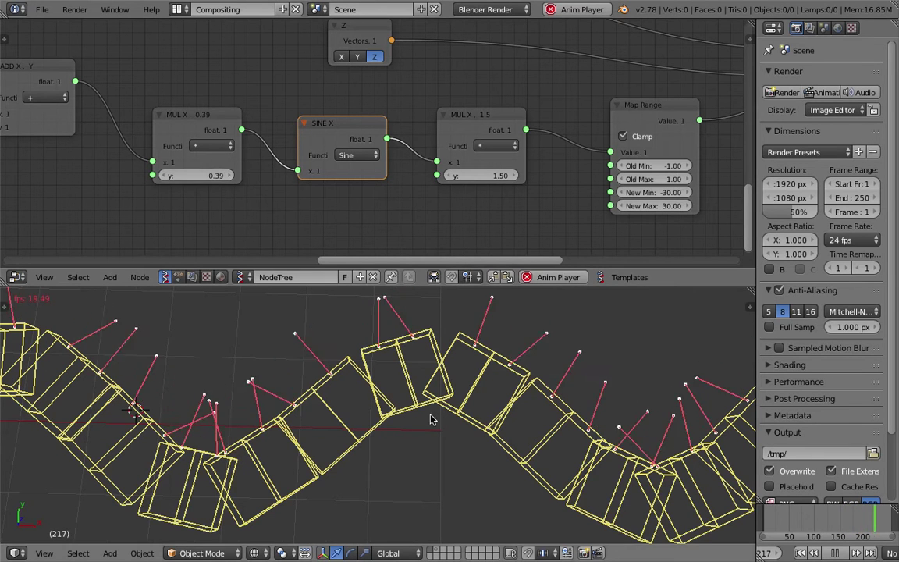
- Straighten the box chain by setting the y value of the multiplier before Vector in's Y input to 0
{"action": "scroll", "coordinate": [430, 419], "scroll_direction": "down", "scroll_amount": 5}
{"action": "middle_click_drag", "start_coordinate": [430, 419], "coordinate": [506, 393]}
{"action": "middle_click_drag", "start_coordinate": [440, 409], "coordinate": [566, 354]}
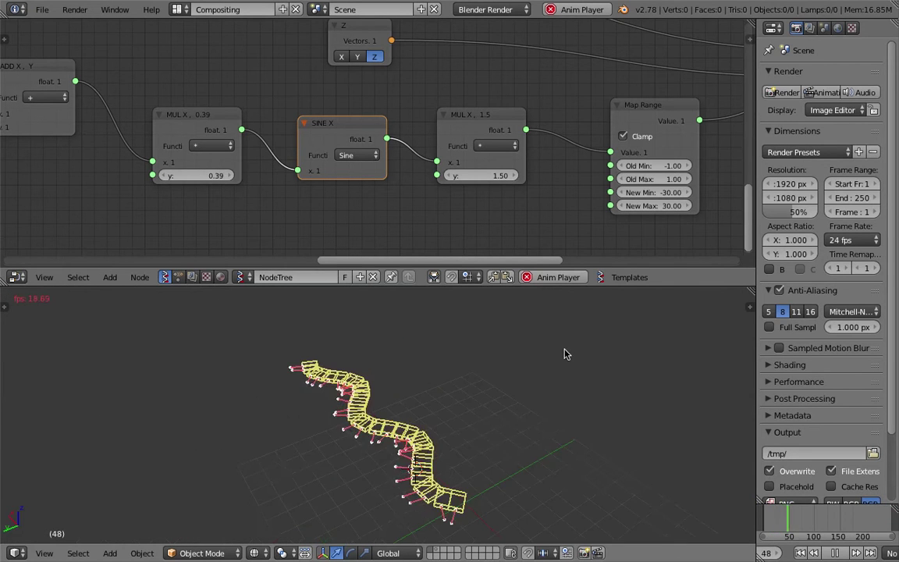
{"action": "scroll", "coordinate": [517, 399], "scroll_direction": "up", "scroll_amount": 2}
{"action": "middle_click_drag", "start_coordinate": [554, 364], "coordinate": [402, 437]}
{"action": "scroll", "coordinate": [217, 182], "scroll_direction": "down", "scroll_amount": 3}
{"action": "middle_click_drag", "start_coordinate": [194, 195], "coordinate": [397, 204]}
{"action": "middle_click_drag", "start_coordinate": [155, 185], "coordinate": [471, 197]}
{"action": "middle_click_drag", "start_coordinate": [214, 166], "coordinate": [234, 167]}
{"action": "scroll", "coordinate": [277, 195], "scroll_direction": "up", "scroll_amount": 3}
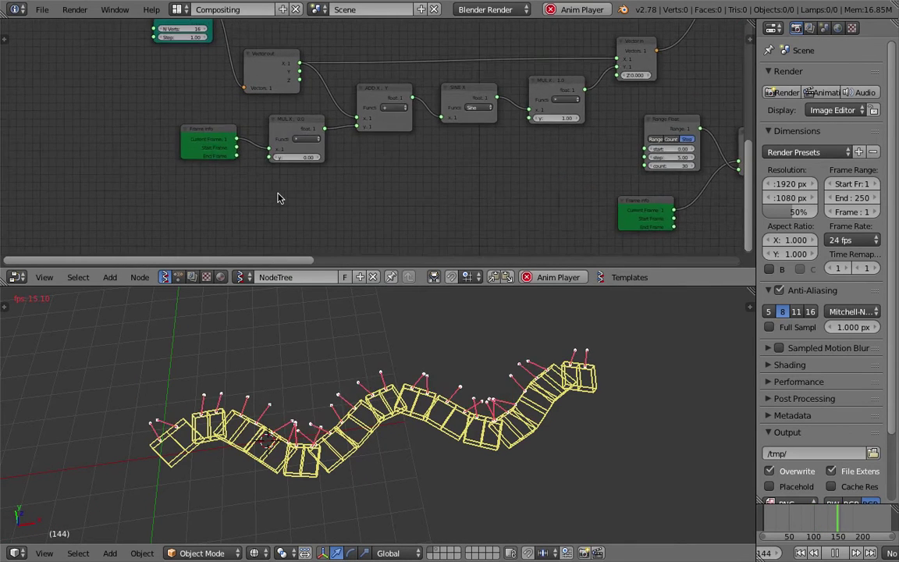
{"action": "middle_click_drag", "start_coordinate": [287, 191], "coordinate": [220, 210]}
{"action": "left_click", "coordinate": [594, 154]}
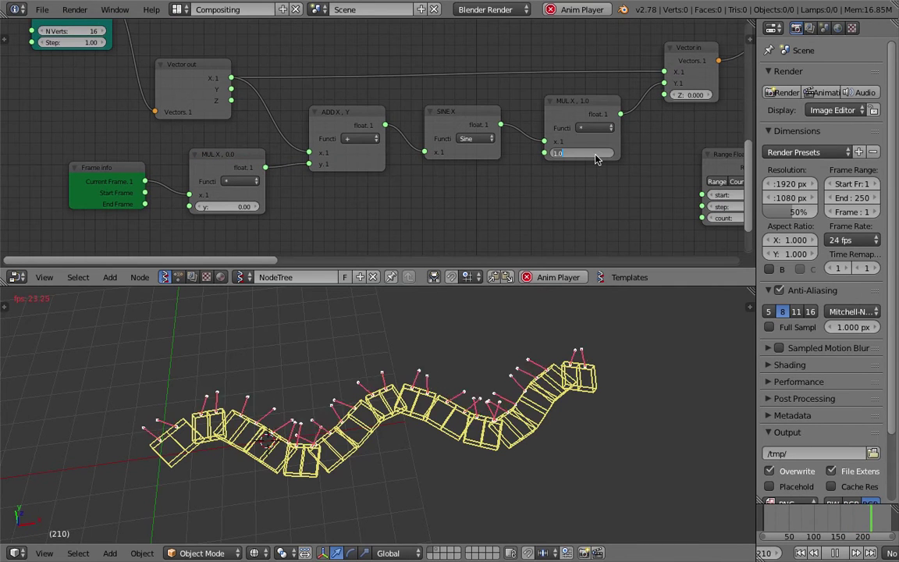
{"action": "type", "text": "0"}
{"action": "key", "text": "Return"}
{"action": "middle_click_drag", "start_coordinate": [498, 435], "coordinate": [485, 466]}
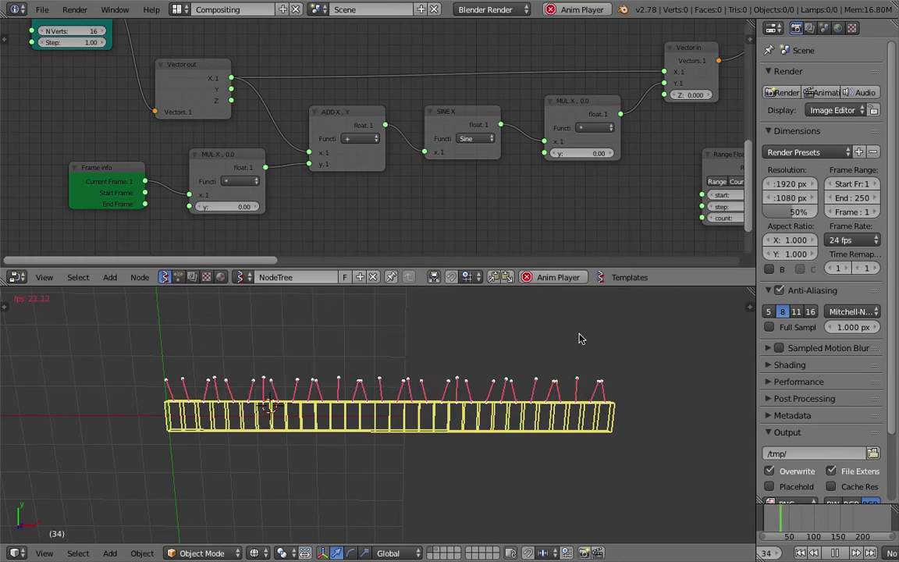
{"action": "scroll", "coordinate": [551, 395], "scroll_direction": "up", "scroll_amount": 3}
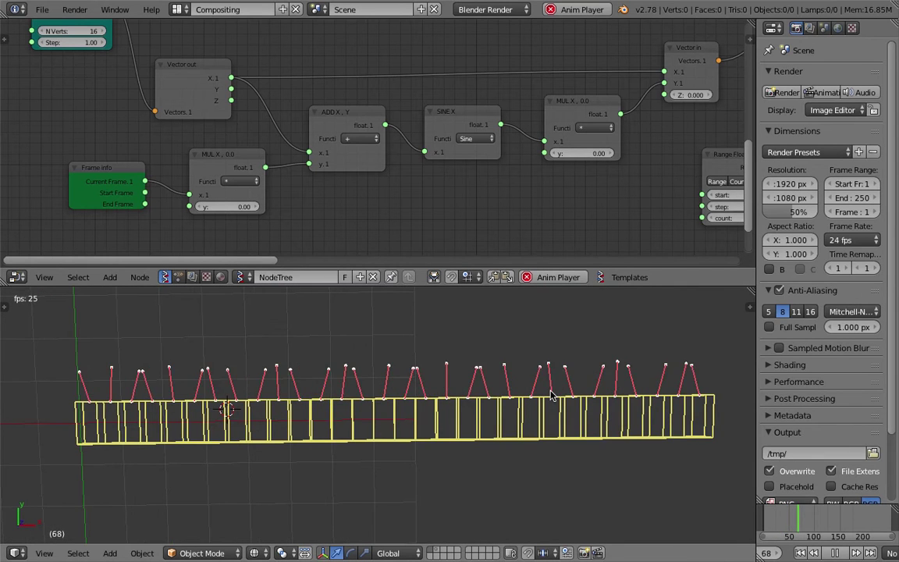
- Try a count of 4 on the Duplicate objects along edge node and settle on 3
{"action": "scroll", "coordinate": [594, 203], "scroll_direction": "down", "scroll_amount": 1}
{"action": "middle_click_drag", "start_coordinate": [594, 203], "coordinate": [367, 221]}
{"action": "middle_click_drag", "start_coordinate": [494, 153], "coordinate": [454, 186]}
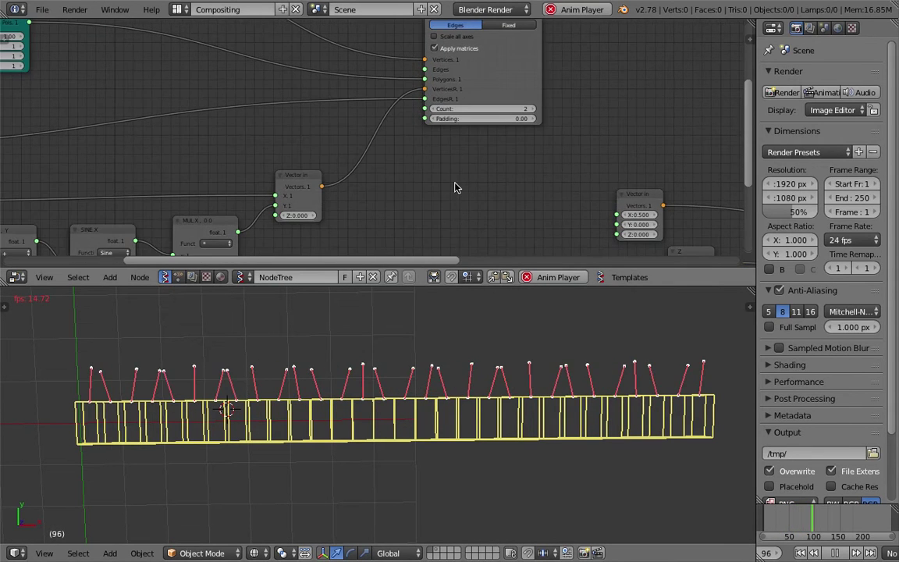
{"action": "scroll", "coordinate": [454, 187], "scroll_direction": "up", "scroll_amount": 2}
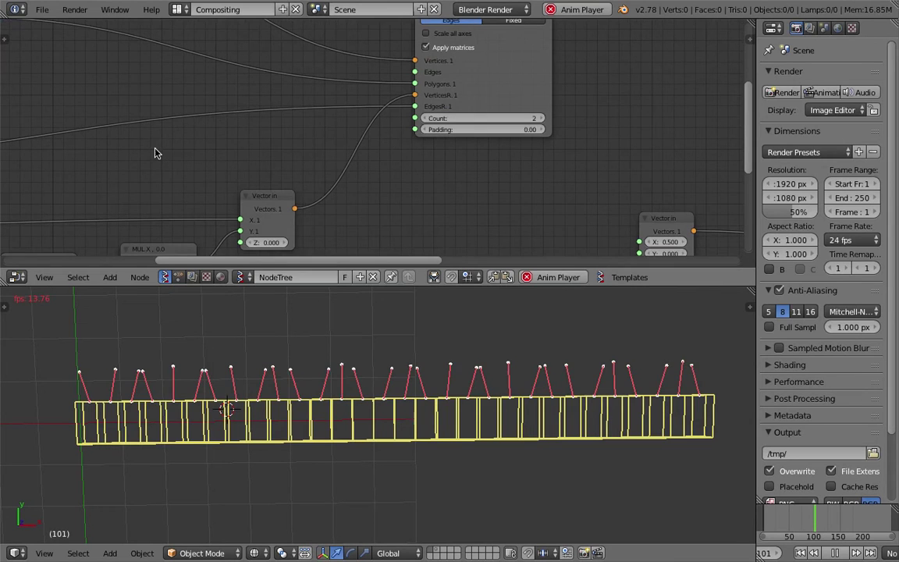
{"action": "left_click", "coordinate": [542, 119]}
{"action": "left_click", "coordinate": [542, 118]}
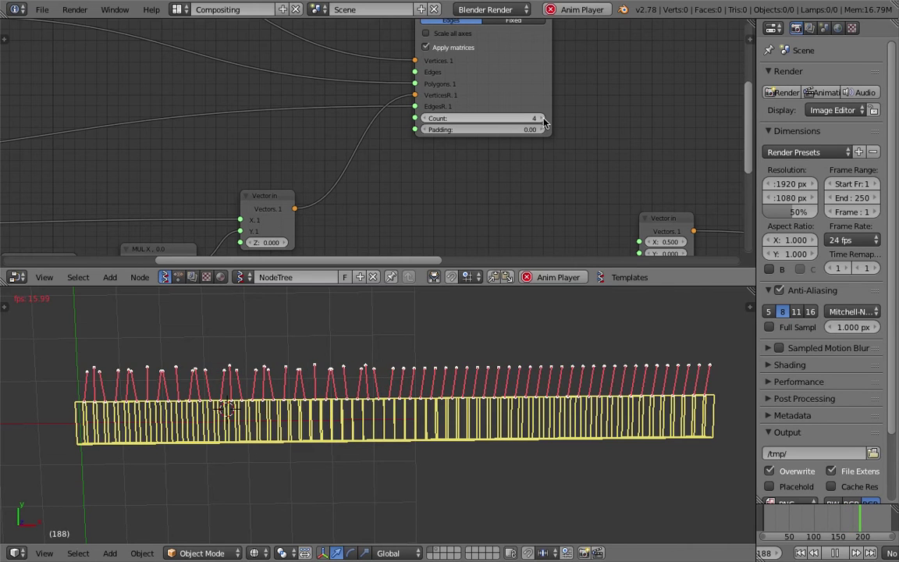
{"action": "middle_click_drag", "start_coordinate": [439, 377], "coordinate": [441, 344]}
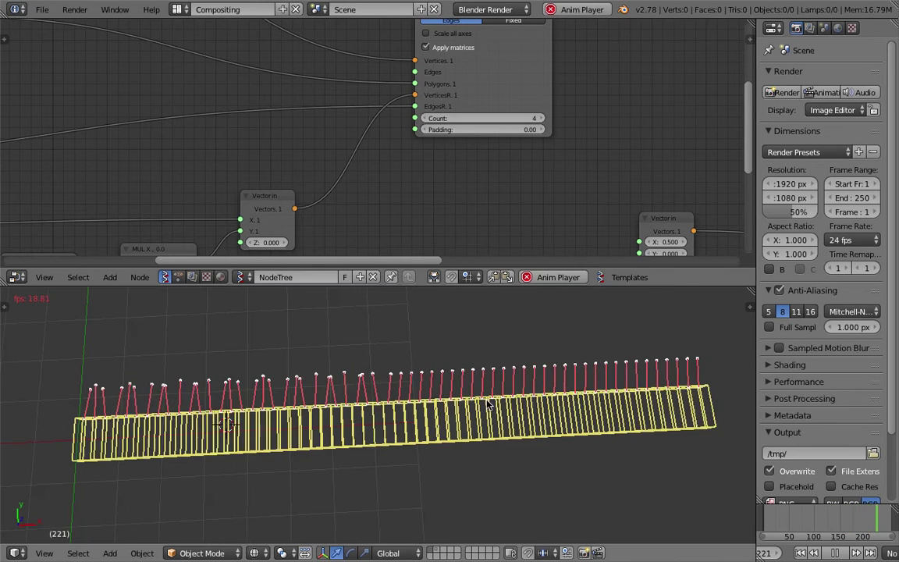
{"action": "middle_click_drag", "start_coordinate": [536, 197], "coordinate": [267, 110]}
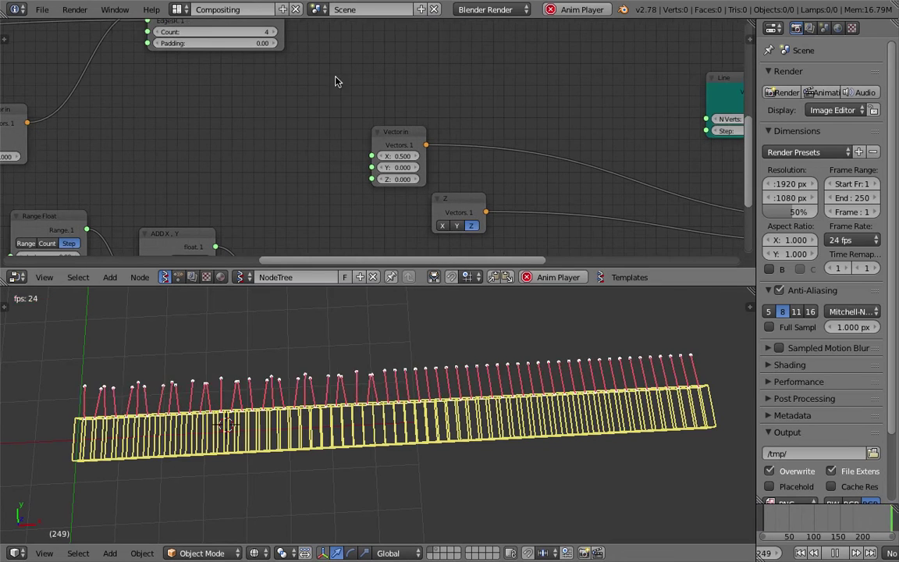
{"action": "middle_click_drag", "start_coordinate": [352, 75], "coordinate": [211, 75]}
- Set the List Repeater's number to 45
{"action": "middle_click_drag", "start_coordinate": [275, 168], "coordinate": [241, 289]}
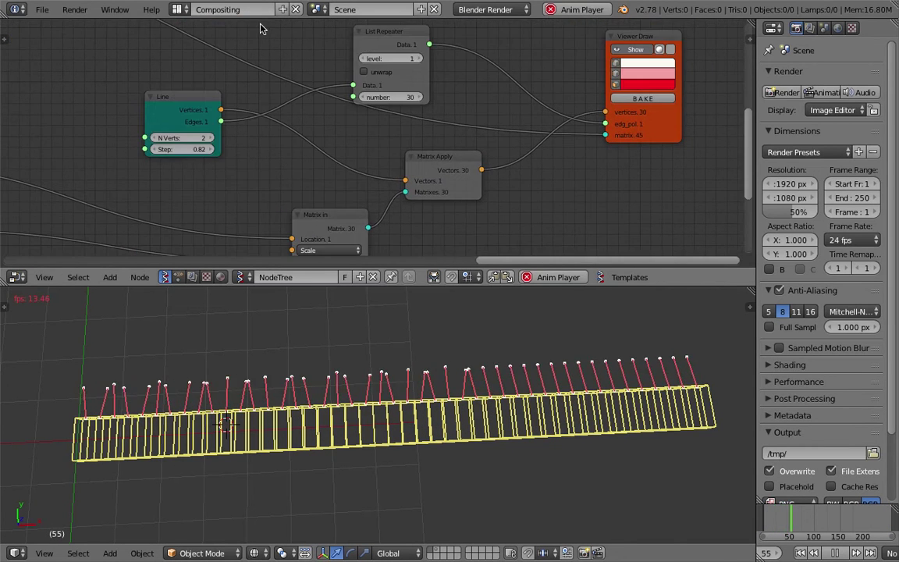
{"action": "middle_click_drag", "start_coordinate": [387, 152], "coordinate": [373, 221]}
{"action": "scroll", "coordinate": [473, 172], "scroll_direction": "up", "scroll_amount": 3}
{"action": "scroll", "coordinate": [442, 178], "scroll_direction": "up", "scroll_amount": 1}
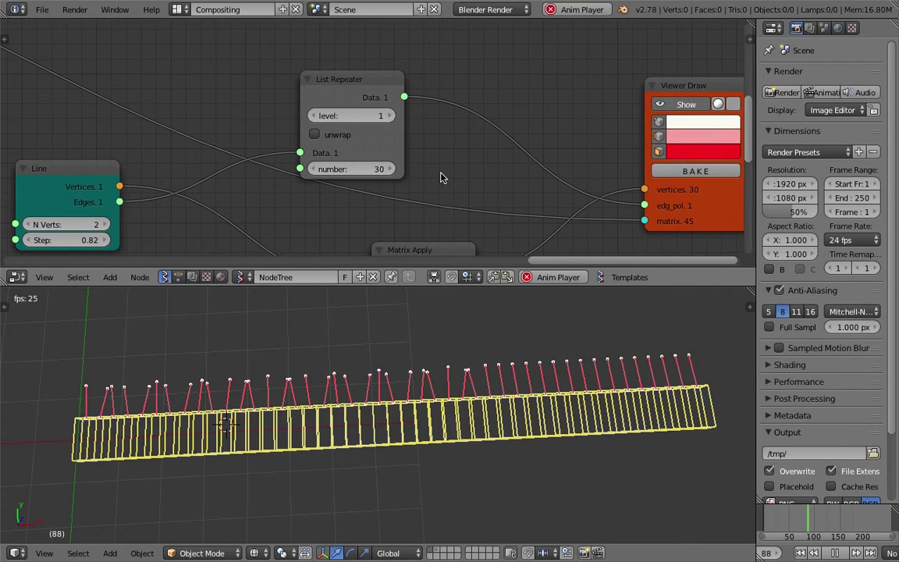
{"action": "left_click", "coordinate": [389, 169]}
{"action": "type", "text": "45"}
{"action": "key", "text": "Return"}
{"action": "scroll", "coordinate": [349, 201], "scroll_direction": "down", "scroll_amount": 1}
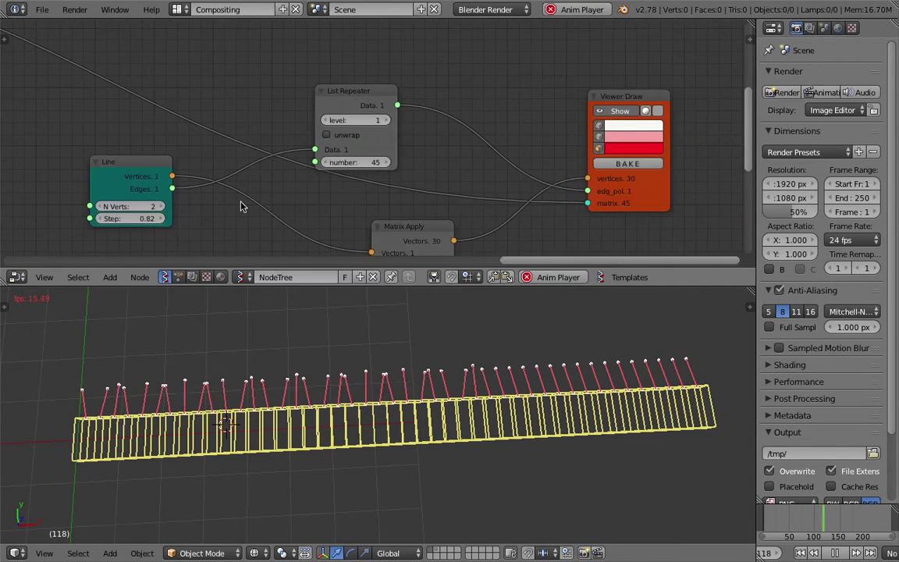
- Set the Range Float node's count to 45
{"action": "middle_click_drag", "start_coordinate": [241, 202], "coordinate": [454, 159]}
{"action": "middle_click_drag", "start_coordinate": [302, 165], "coordinate": [586, 116]}
{"action": "middle_click_drag", "start_coordinate": [359, 166], "coordinate": [361, 117]}
{"action": "scroll", "coordinate": [290, 182], "scroll_direction": "down", "scroll_amount": 1}
{"action": "middle_click_drag", "start_coordinate": [270, 189], "coordinate": [512, 128]}
{"action": "scroll", "coordinate": [277, 153], "scroll_direction": "up", "scroll_amount": 1}
{"action": "middle_click_drag", "start_coordinate": [179, 166], "coordinate": [310, 176]}
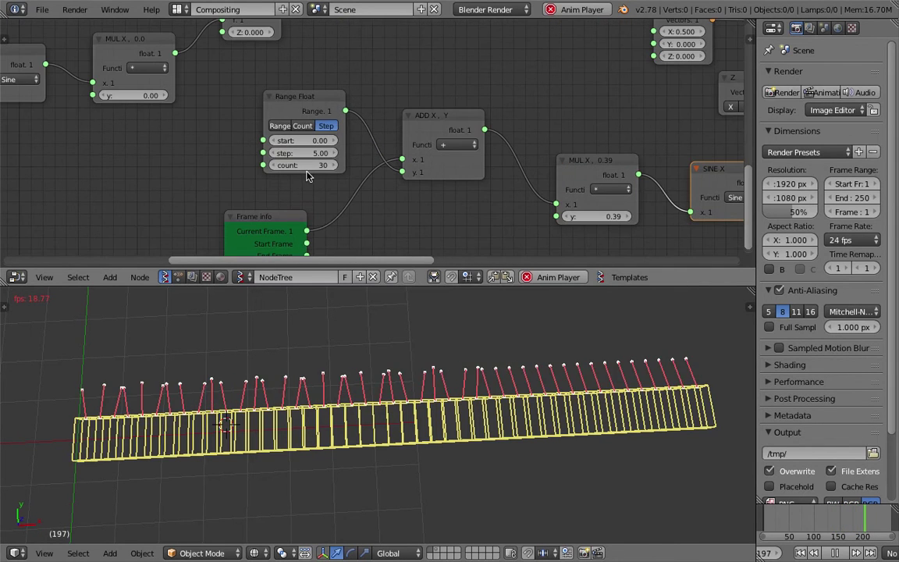
{"action": "scroll", "coordinate": [469, 78], "scroll_direction": "down", "scroll_amount": 2}
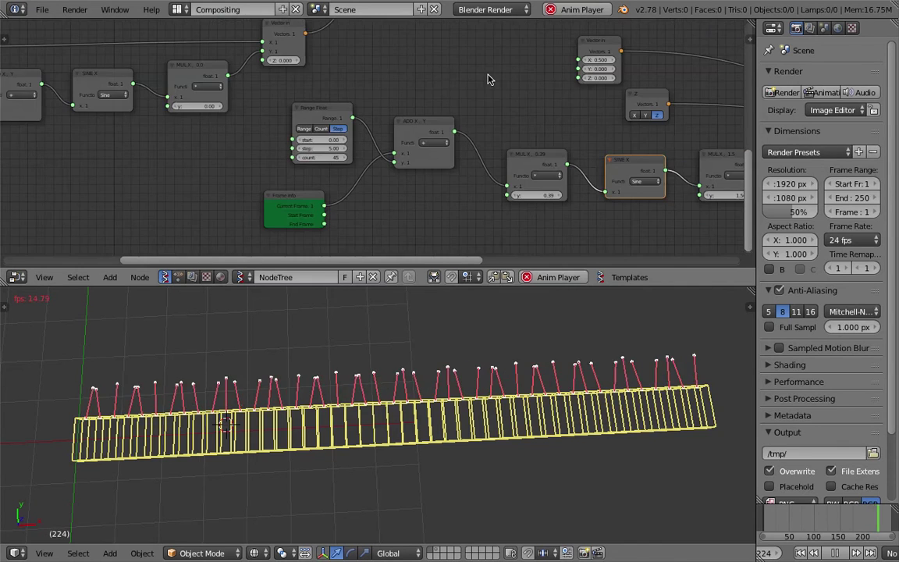
- Save the file over sv_centiMiliPede_002.blend and nudge the yellow Viewer Draw node beside Duplicate objects along edge
{"action": "middle_click_drag", "start_coordinate": [482, 81], "coordinate": [350, 151]}
{"action": "key", "text": "ctrl+s"}
{"action": "scroll", "coordinate": [414, 151], "scroll_direction": "down", "scroll_amount": 1}
{"action": "key", "text": "ctrl+s"}
{"action": "middle_click_drag", "start_coordinate": [504, 33], "coordinate": [408, 161]}
{"action": "scroll", "coordinate": [380, 76], "scroll_direction": "up", "scroll_amount": 2}
{"action": "left_click_drag", "start_coordinate": [391, 65], "coordinate": [399, 47]}
{"action": "middle_click_drag", "start_coordinate": [339, 85], "coordinate": [367, 176]}
{"action": "scroll", "coordinate": [367, 171], "scroll_direction": "up", "scroll_amount": 1}
{"action": "key", "text": "ctrl+s"}
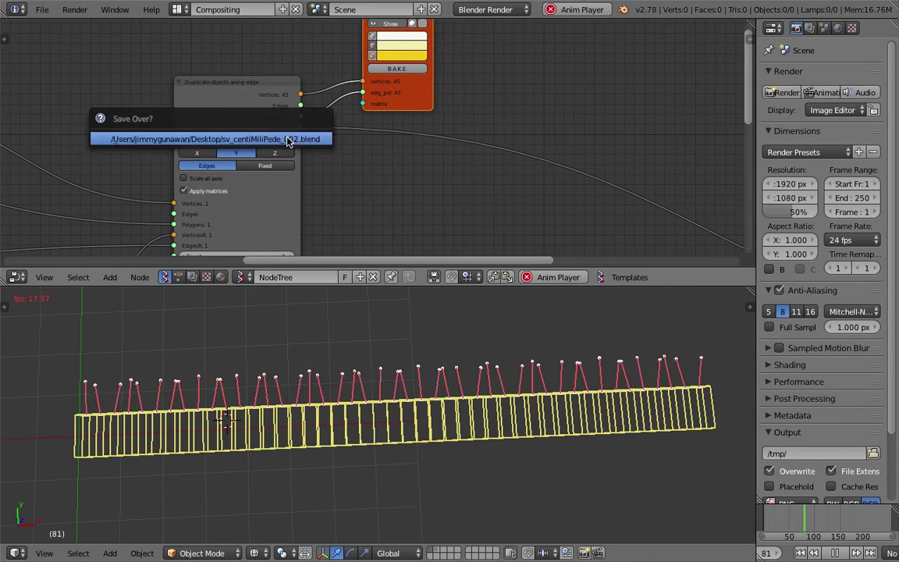
- Add a List Length node and feed it from the Matrices output of Duplicate objects along edge
{"action": "key", "text": "shift+a"}
{"action": "left_click", "coordinate": [366, 165]}
{"action": "type", "text": "list "}
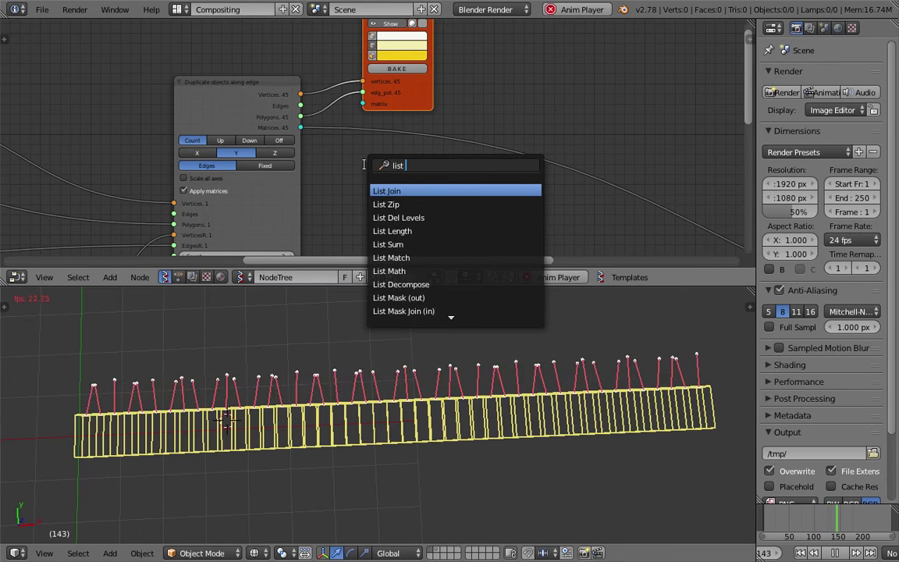
{"action": "type", "text": "leng"}
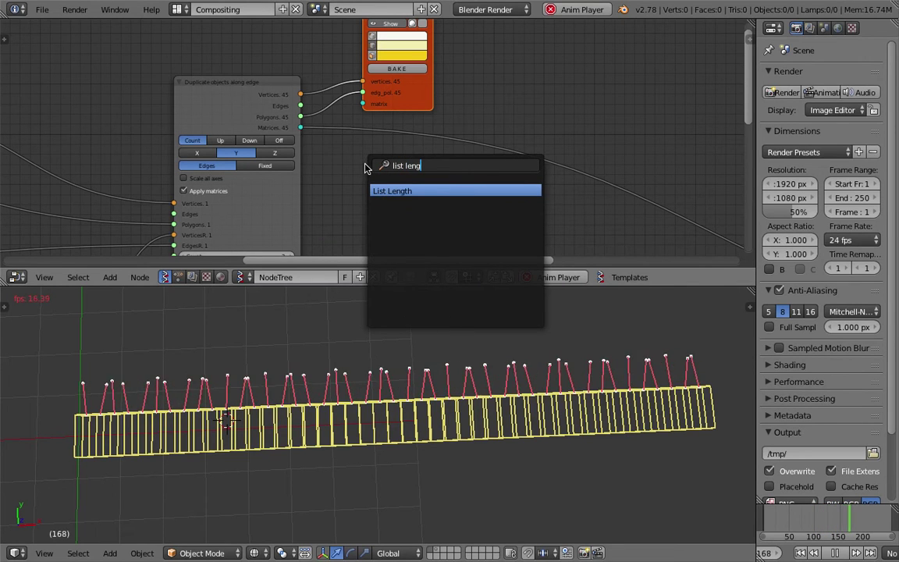
{"action": "key", "text": "Return"}
{"action": "left_click", "coordinate": [365, 168]}
{"action": "left_click_drag", "start_coordinate": [300, 127], "coordinate": [365, 208]}
- Save the node setup over sv_centiMiliPede_002.blend
{"action": "key", "text": "shift+a"}
{"action": "left_click", "coordinate": [493, 212]}
{"action": "scroll", "coordinate": [465, 198], "scroll_direction": "down", "scroll_amount": 3}
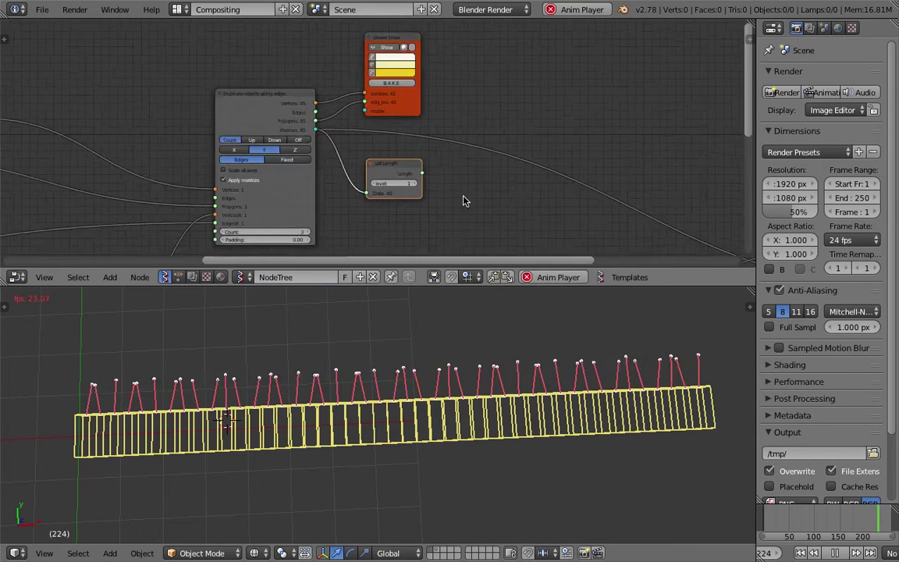
{"action": "key", "text": "ctrl+s"}
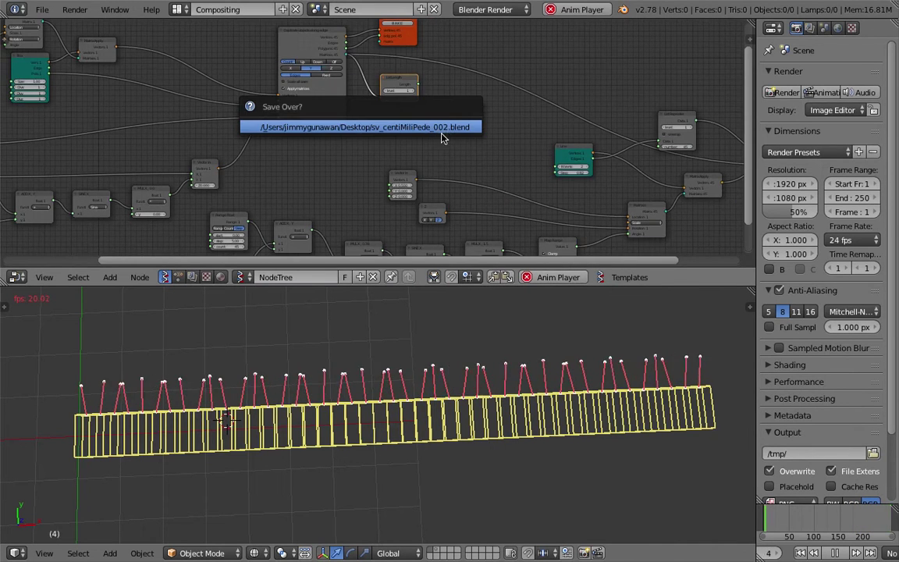
{"action": "left_click", "coordinate": [442, 132]}
- Try driving the Range Float node's count with the List Length output
{"action": "middle_click_drag", "start_coordinate": [422, 87], "coordinate": [433, 92]}
{"action": "middle_click_drag", "start_coordinate": [447, 150], "coordinate": [490, 98]}
{"action": "left_click_drag", "start_coordinate": [471, 37], "coordinate": [487, 56]}
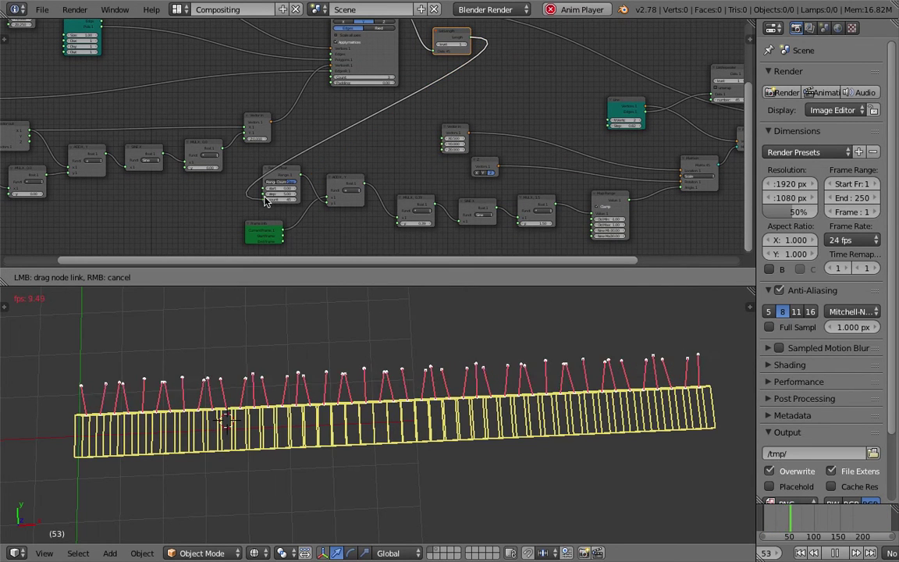
{"action": "left_click_drag", "start_coordinate": [265, 201], "coordinate": [265, 202]}
{"action": "middle_click_drag", "start_coordinate": [466, 115], "coordinate": [355, 128]}
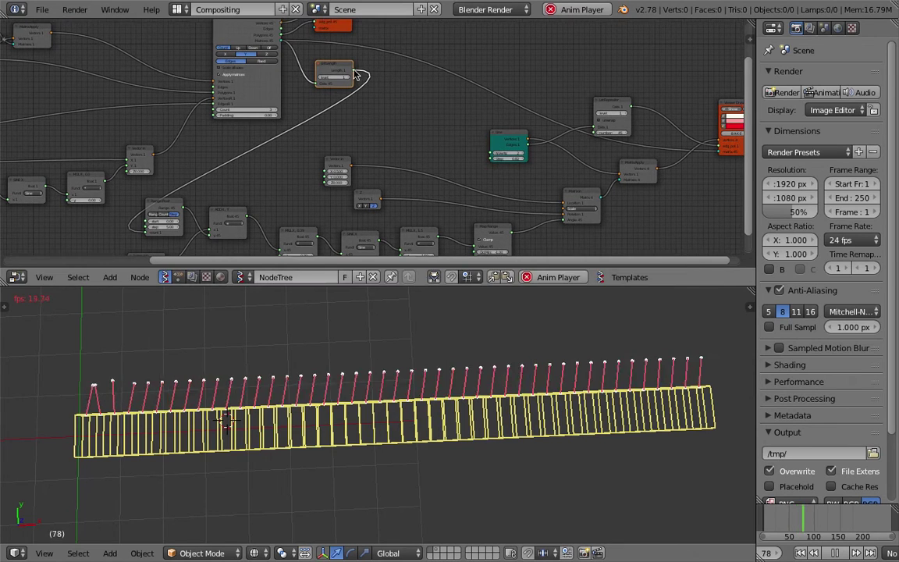
- Try linking the List Length output to the List Repeater's number input and test the unwrap option
{"action": "left_click_drag", "start_coordinate": [611, 116], "coordinate": [635, 96]}
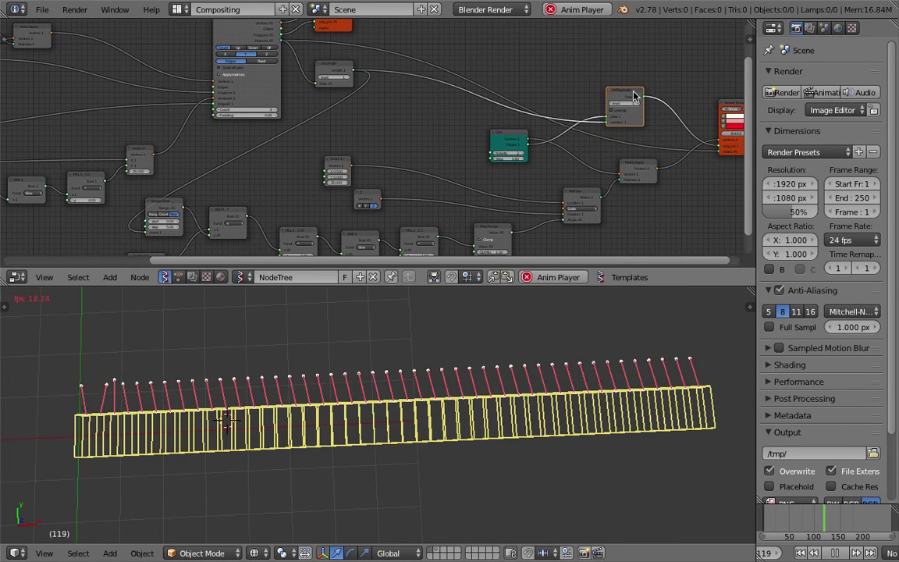
{"action": "scroll", "coordinate": [628, 98], "scroll_direction": "up", "scroll_amount": 3}
{"action": "middle_click_drag", "start_coordinate": [588, 105], "coordinate": [409, 131]}
{"action": "scroll", "coordinate": [453, 121], "scroll_direction": "up", "scroll_amount": 3}
{"action": "left_click_drag", "start_coordinate": [543, 108], "coordinate": [555, 102]}
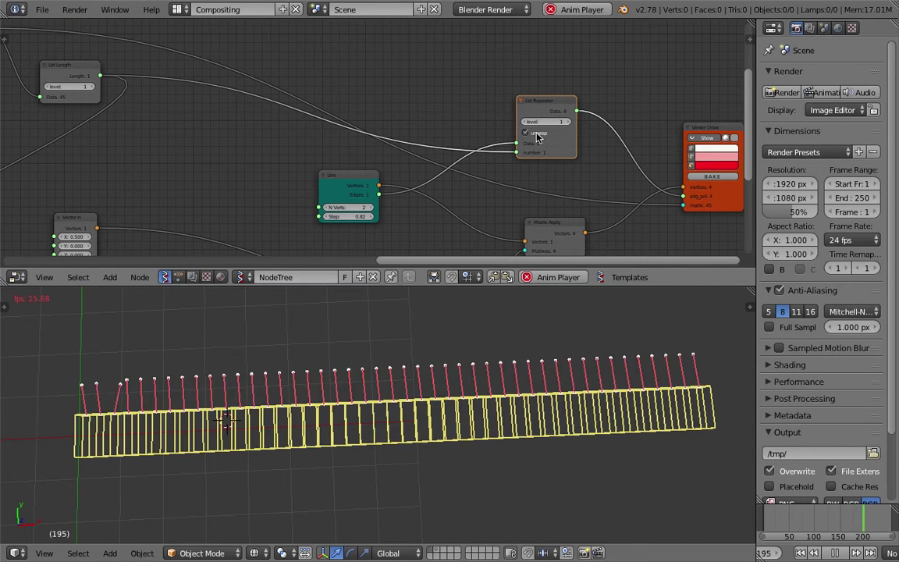
{"action": "middle_click_drag", "start_coordinate": [376, 121], "coordinate": [474, 131]}
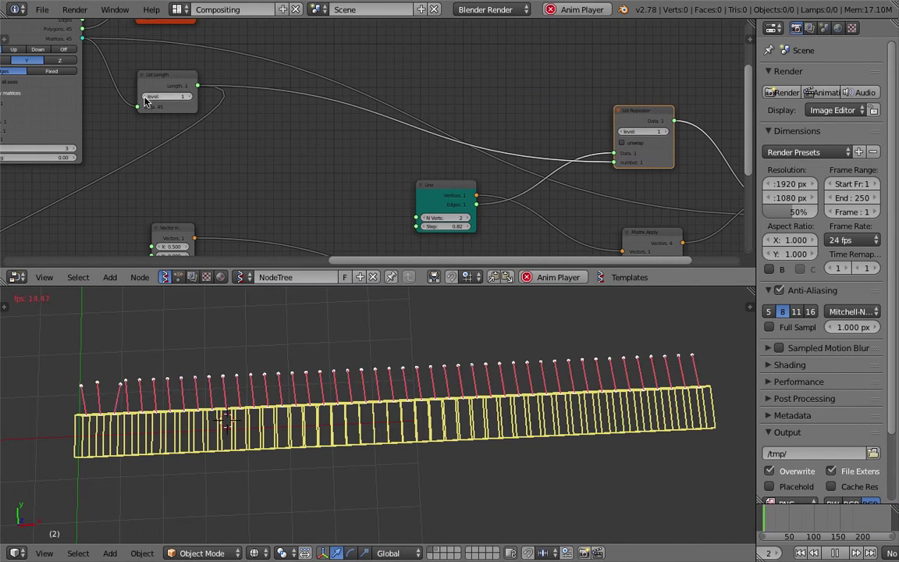
- Delete the List Length node together with its links to Range Float and List Repeater
{"action": "scroll", "coordinate": [201, 134], "scroll_direction": "down", "scroll_amount": 1}
{"action": "middle_click_drag", "start_coordinate": [235, 124], "coordinate": [261, 120]}
{"action": "left_click", "coordinate": [224, 85]}
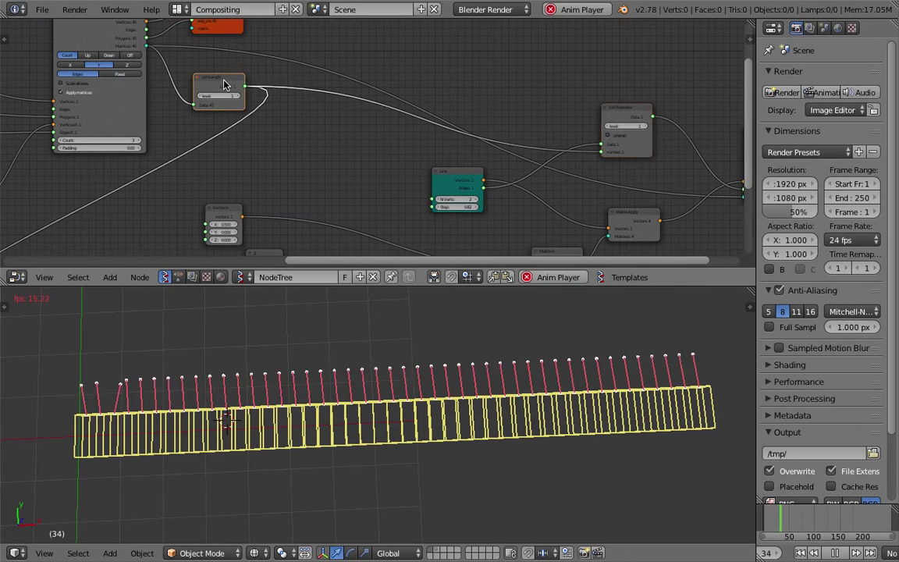
{"action": "key", "text": "x"}
{"action": "middle_click_drag", "start_coordinate": [198, 98], "coordinate": [217, 99]}
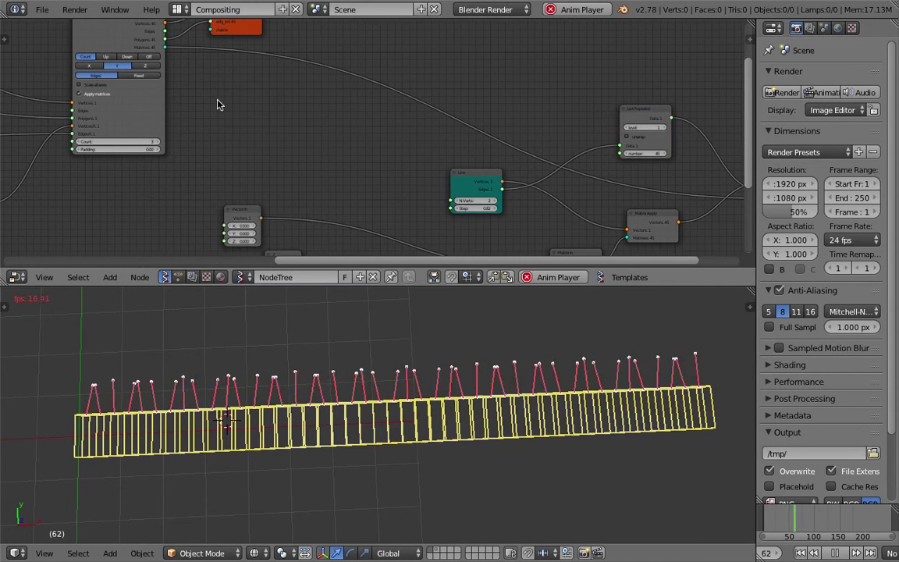
- Add a fresh List Length node near Duplicate objects along edge and connect the Matrices output to its Data input
{"action": "key", "text": "shift+a"}
{"action": "left_click", "coordinate": [218, 101]}
{"action": "type", "text": "list le"}
{"action": "key", "text": "Return"}
{"action": "left_click", "coordinate": [218, 104]}
{"action": "left_click_drag", "start_coordinate": [165, 48], "coordinate": [185, 75]}
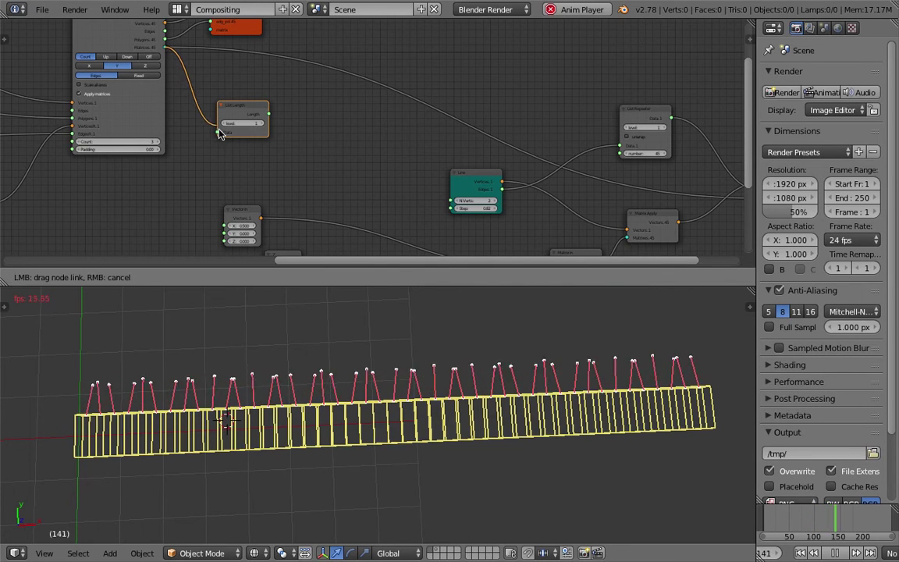
{"action": "scroll", "coordinate": [310, 131], "scroll_direction": "up", "scroll_amount": 2}
{"action": "left_click_drag", "start_coordinate": [193, 134], "coordinate": [160, 104]}
{"action": "left_click_drag", "start_coordinate": [131, 33], "coordinate": [160, 122]}
- Add a Stethoscope node and connect the List Length output to it to inspect the data
{"action": "middle_click_drag", "start_coordinate": [267, 121], "coordinate": [281, 128]}
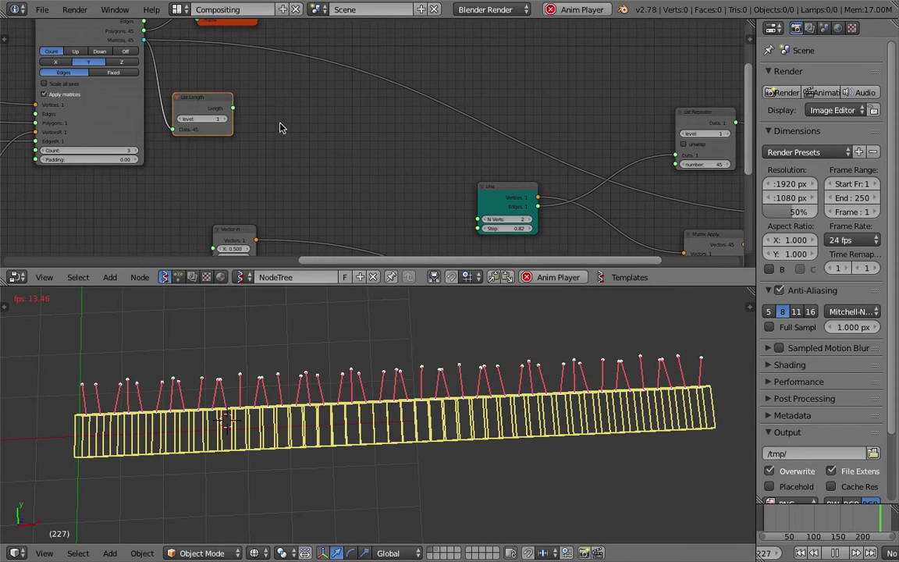
{"action": "key", "text": "shift+a"}
{"action": "left_click", "coordinate": [283, 125]}
{"action": "type", "text": "ste"}
{"action": "key", "text": "Return"}
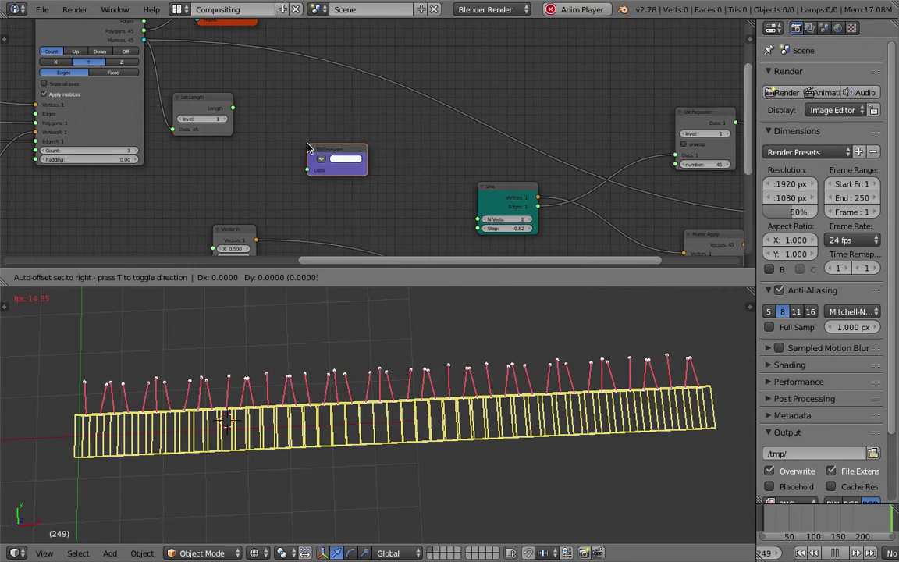
{"action": "left_click_drag", "start_coordinate": [234, 108], "coordinate": [287, 141]}
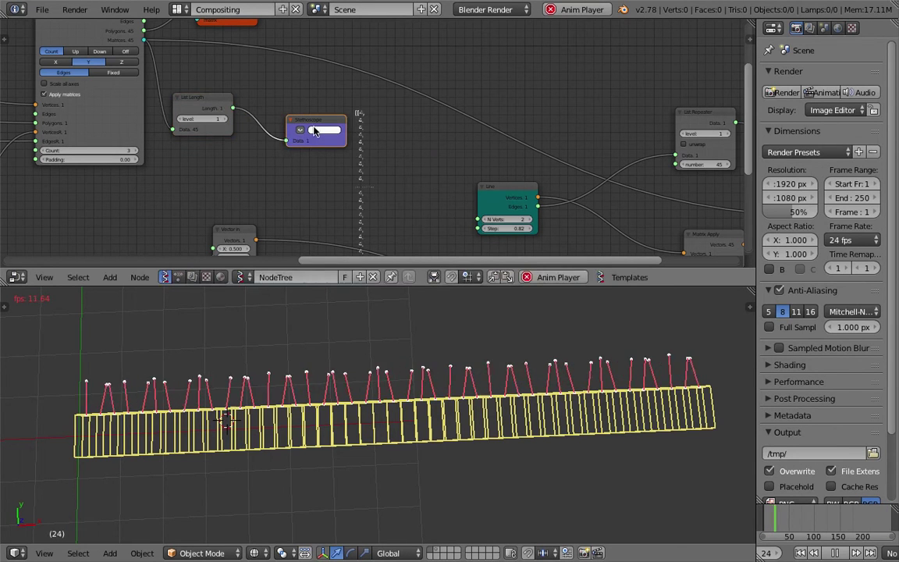
- Set the List Length node's level to 0 so it counts the duplicated matrices
{"action": "scroll", "coordinate": [374, 136], "scroll_direction": "up", "scroll_amount": 2}
{"action": "scroll", "coordinate": [241, 128], "scroll_direction": "down", "scroll_amount": 1}
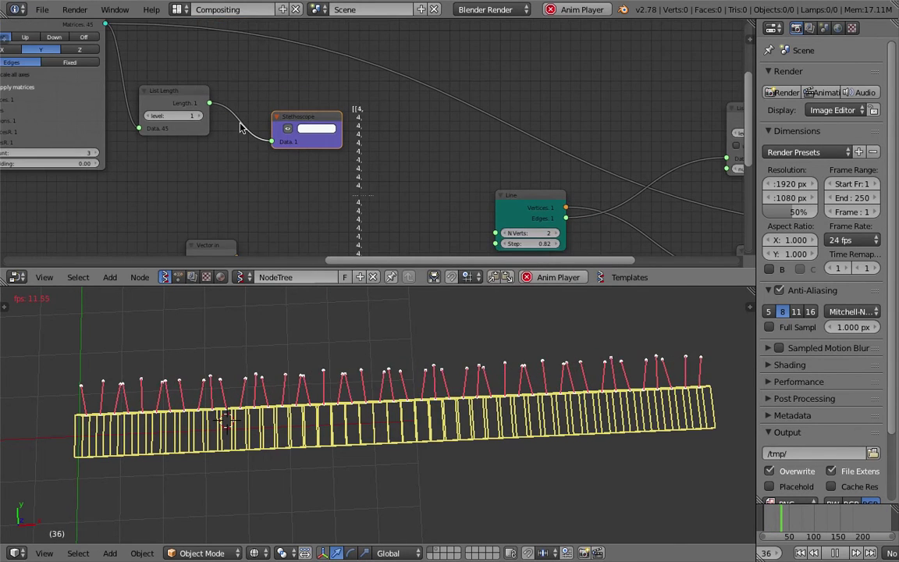
{"action": "left_click", "coordinate": [201, 118]}
{"action": "left_click", "coordinate": [147, 116]}
{"action": "left_click", "coordinate": [147, 117]}
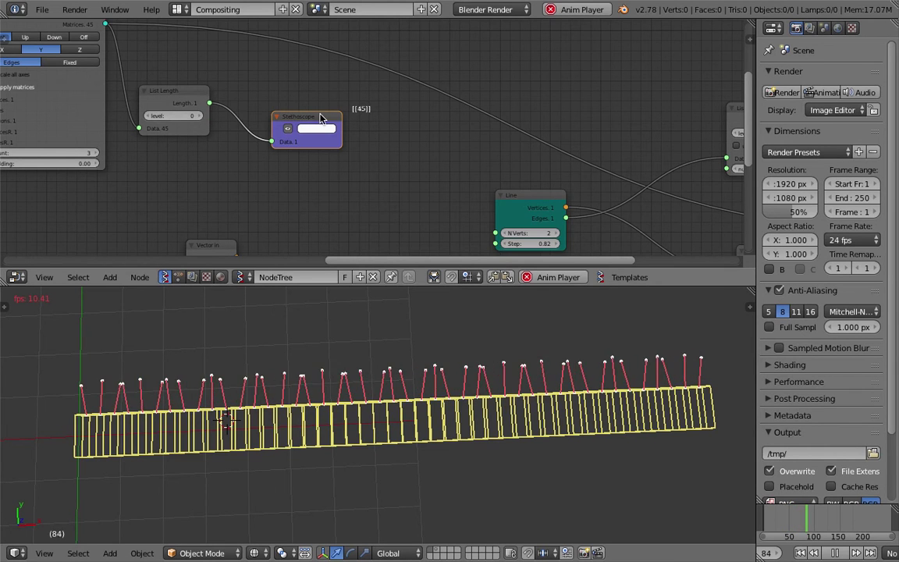
- Remove the Stethoscope and connect the List Length output to the List Repeater's number input
{"action": "scroll", "coordinate": [319, 119], "scroll_direction": "down", "scroll_amount": 2}
{"action": "left_click_drag", "start_coordinate": [266, 117], "coordinate": [614, 154]}
{"action": "middle_click_drag", "start_coordinate": [227, 161], "coordinate": [355, 136]}
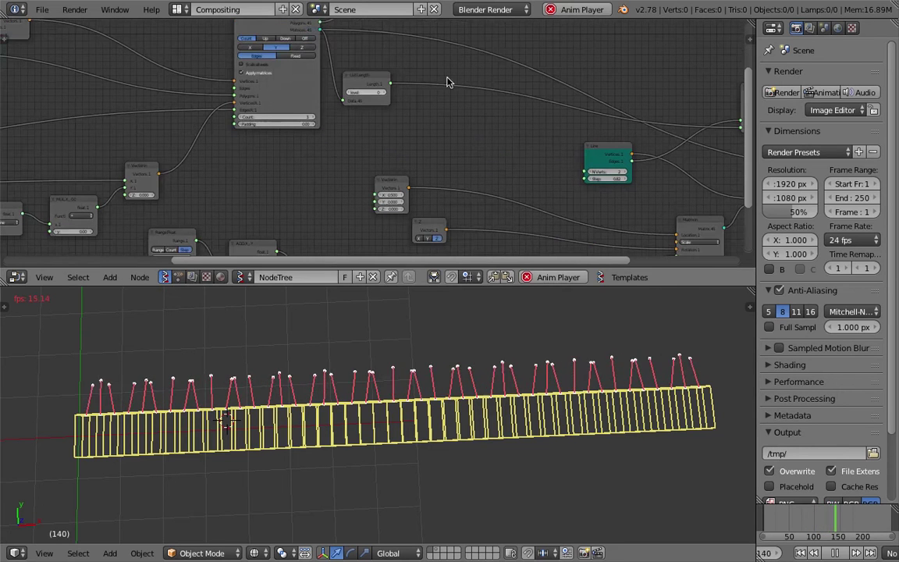
- Connect the List Length output to the Range Float node's count input as well
{"action": "left_click_drag", "start_coordinate": [391, 84], "coordinate": [392, 120]}
{"action": "middle_click_drag", "start_coordinate": [393, 120], "coordinate": [406, 78]}
{"action": "left_click_drag", "start_coordinate": [390, 49], "coordinate": [166, 227]}
{"action": "middle_click_drag", "start_coordinate": [369, 382], "coordinate": [392, 397]}
{"action": "scroll", "coordinate": [408, 412], "scroll_direction": "down", "scroll_amount": 1}
{"action": "scroll", "coordinate": [257, 156], "scroll_direction": "up", "scroll_amount": 4}
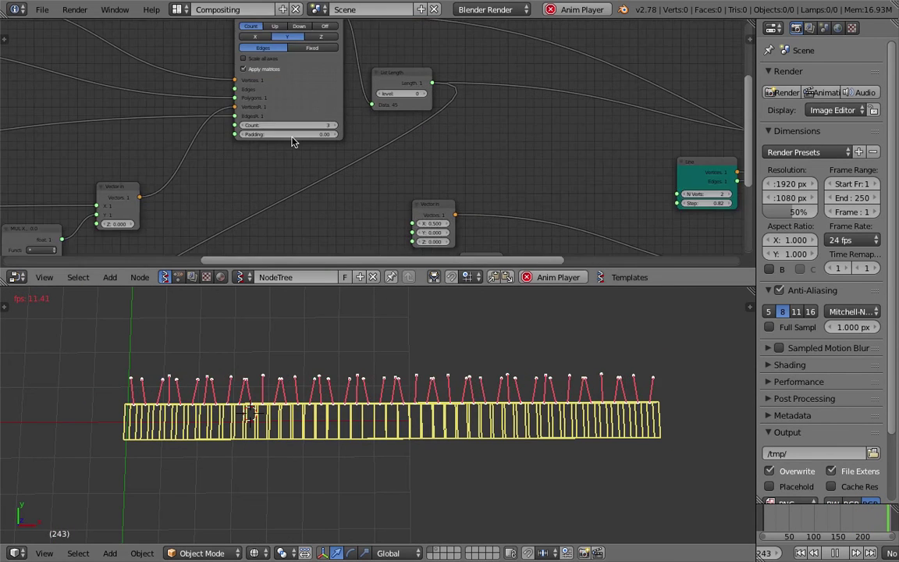
- Test the Duplicate objects along edge node with Count values of 6, 4 and 2
{"action": "left_click", "coordinate": [329, 125]}
{"action": "left_click", "coordinate": [327, 125]}
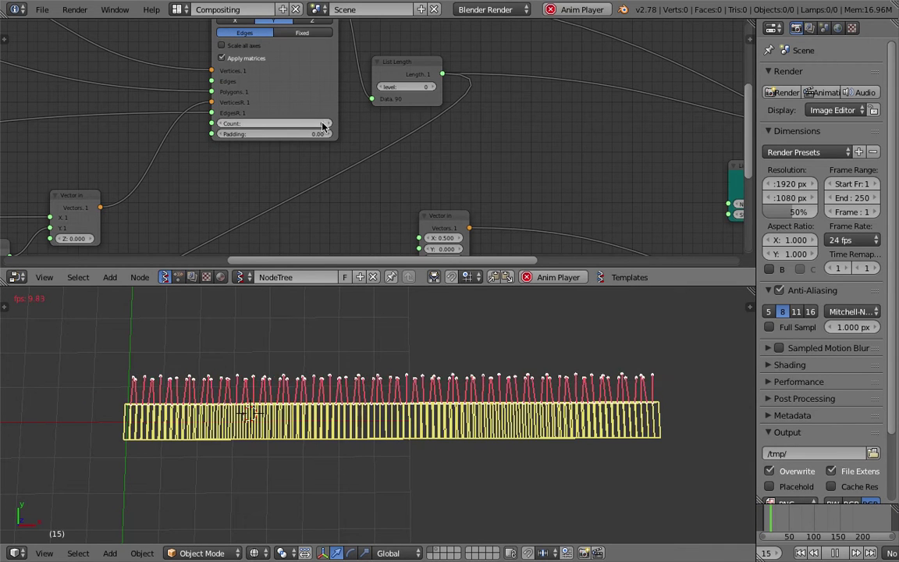
{"action": "left_click", "coordinate": [223, 123]}
{"action": "left_click", "coordinate": [222, 124]}
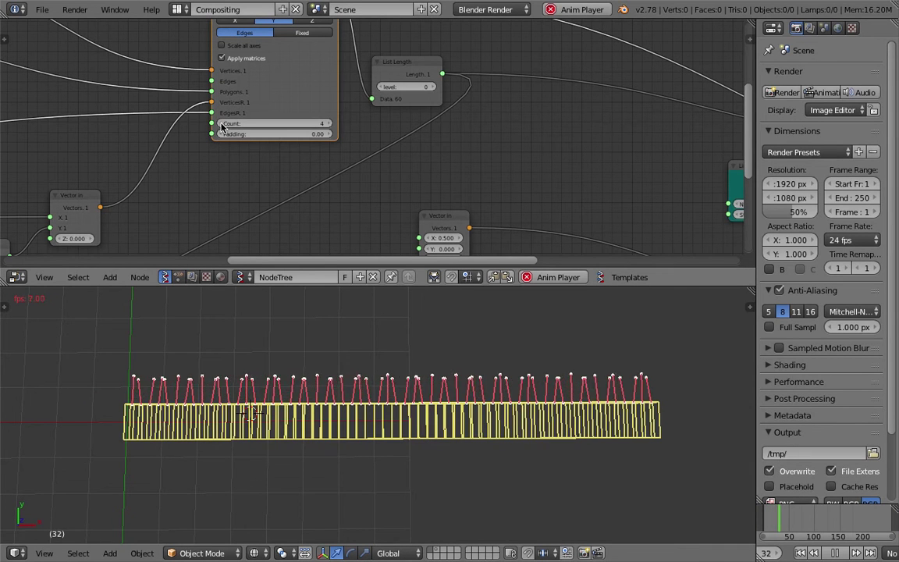
{"action": "left_click", "coordinate": [221, 126]}
{"action": "left_click", "coordinate": [221, 126]}
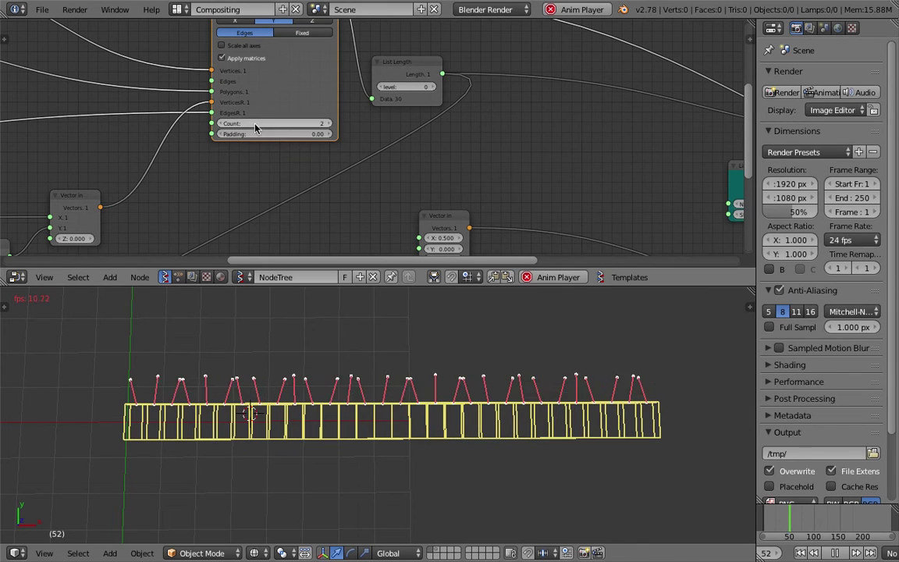
- Set the Duplicate objects along edge Count to 3 and save over sv_centiMiliPede_002.blend
{"action": "scroll", "coordinate": [431, 413], "scroll_direction": "down", "scroll_amount": 3}
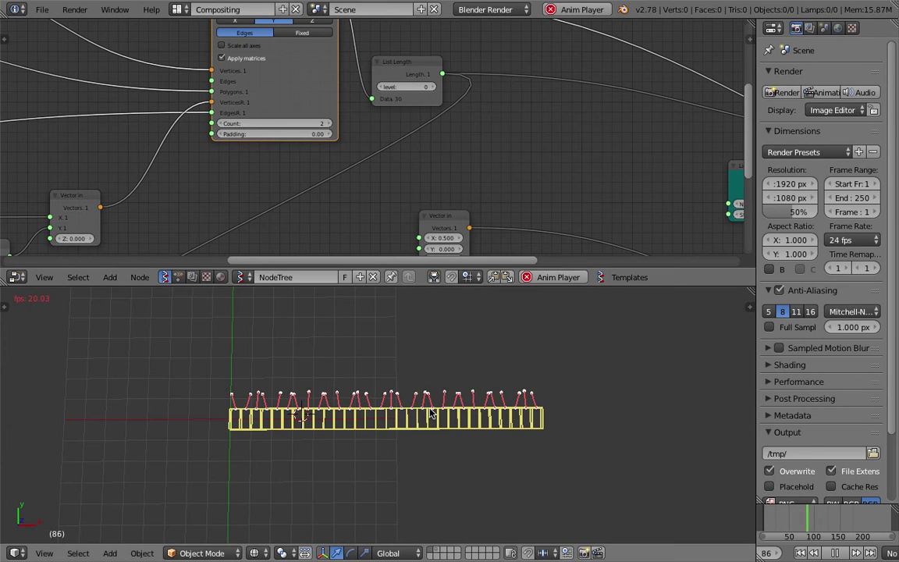
{"action": "left_click", "coordinate": [328, 124]}
{"action": "key", "text": "ctrl+s"}
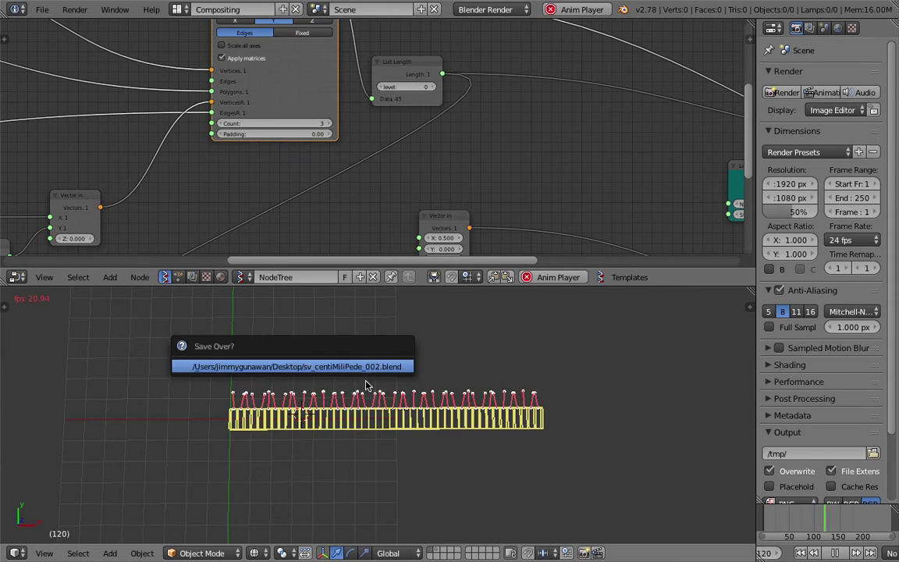
{"action": "key", "text": "Return"}
- Try Range Float step values of 1.00, 0.85 and 2.00 on the swinging lines
{"action": "scroll", "coordinate": [363, 426], "scroll_direction": "up", "scroll_amount": 3}
{"action": "middle_click_drag", "start_coordinate": [484, 169], "coordinate": [437, 86]}
{"action": "mouse_move", "coordinate": [491, 228]}
{"action": "middle_mouse_down"}
{"action": "mouse_move", "coordinate": [481, 210]}
{"action": "mouse_move", "coordinate": [488, 114]}
{"action": "middle_mouse_up"}
{"action": "middle_click_drag", "start_coordinate": [248, 146], "coordinate": [371, 131]}
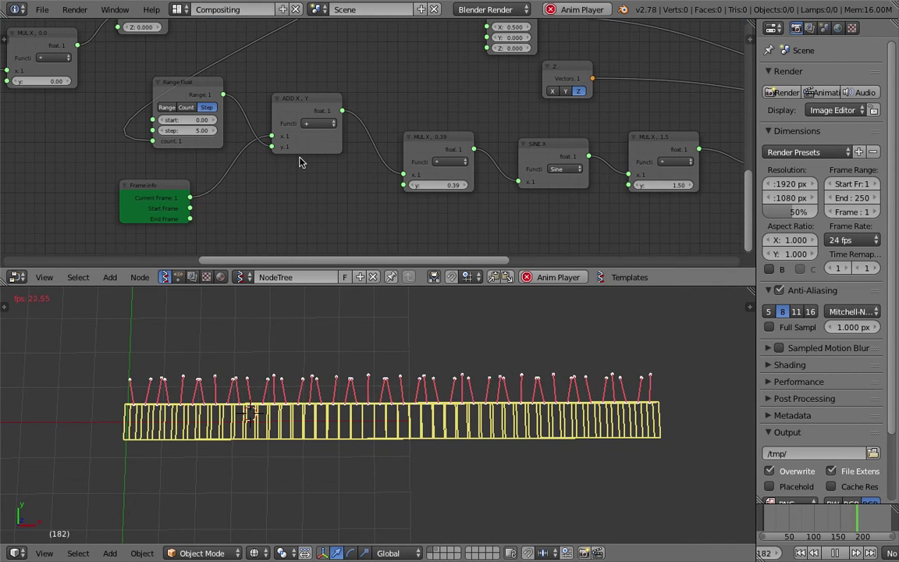
{"action": "scroll", "coordinate": [371, 162], "scroll_direction": "up", "scroll_amount": 1}
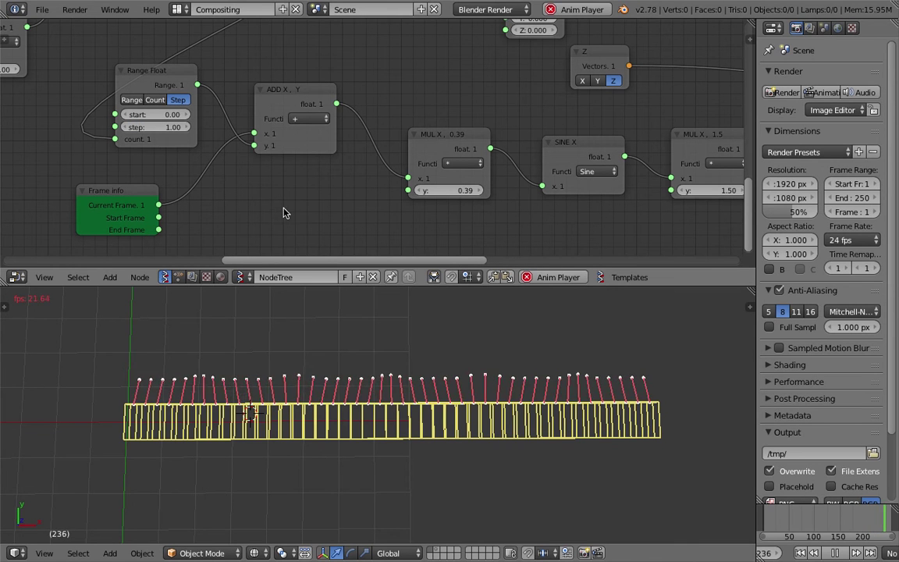
{"action": "middle_click_drag", "start_coordinate": [399, 450], "coordinate": [335, 402]}
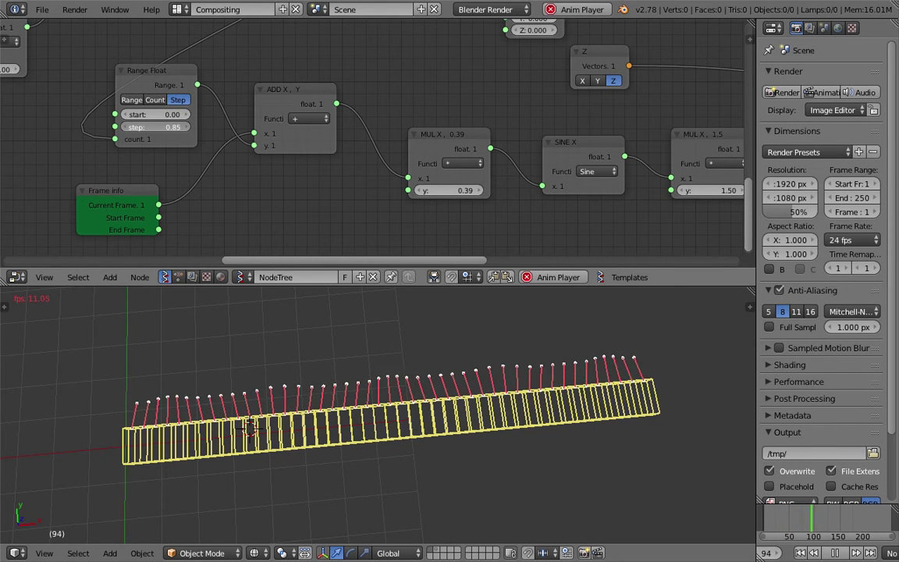
{"action": "left_click", "coordinate": [156, 127]}
{"action": "type", "text": "2"}
{"action": "key", "text": "Return"}
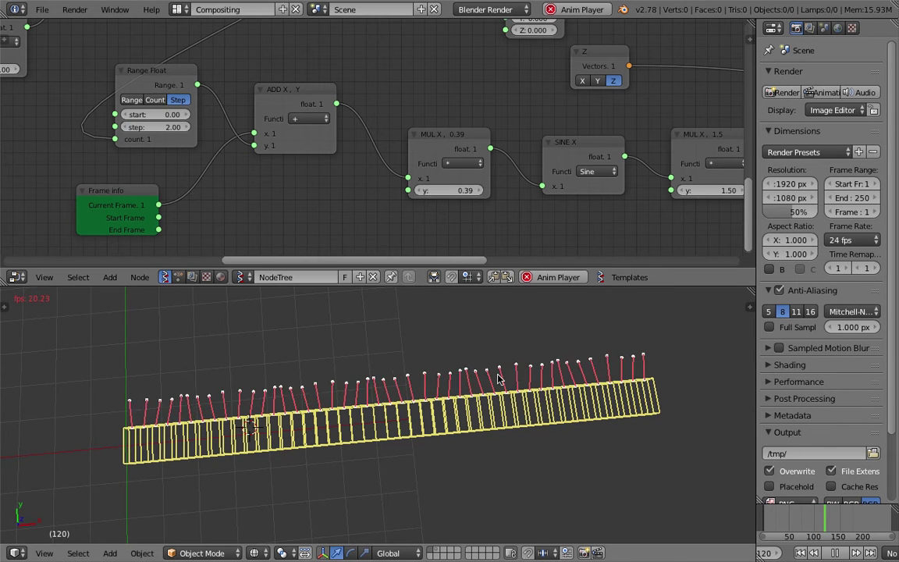
- Set the Range Float step to 1.00 and check the wave from an angled view
{"action": "left_click", "coordinate": [159, 127]}
{"action": "type", "text": "1"}
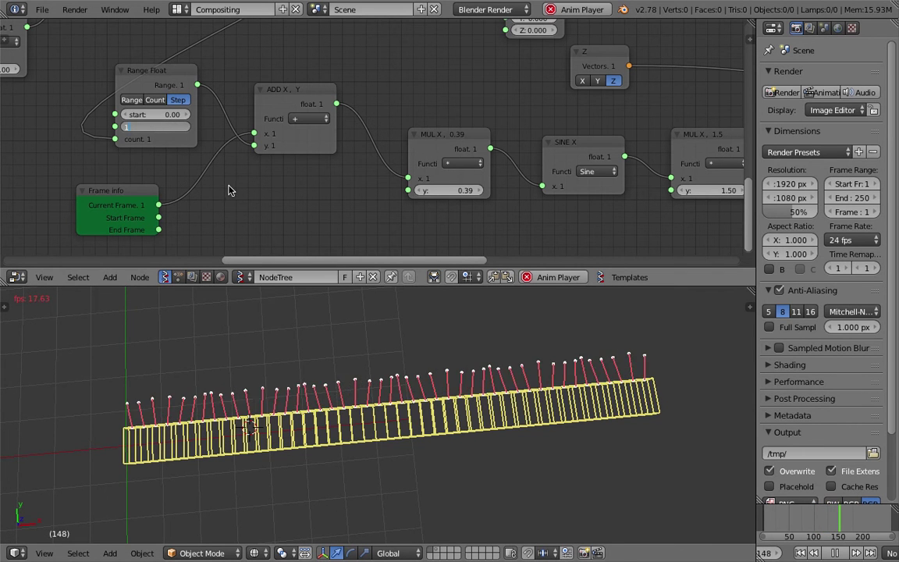
{"action": "key", "text": "Return"}
{"action": "middle_click_drag", "start_coordinate": [307, 306], "coordinate": [400, 461]}
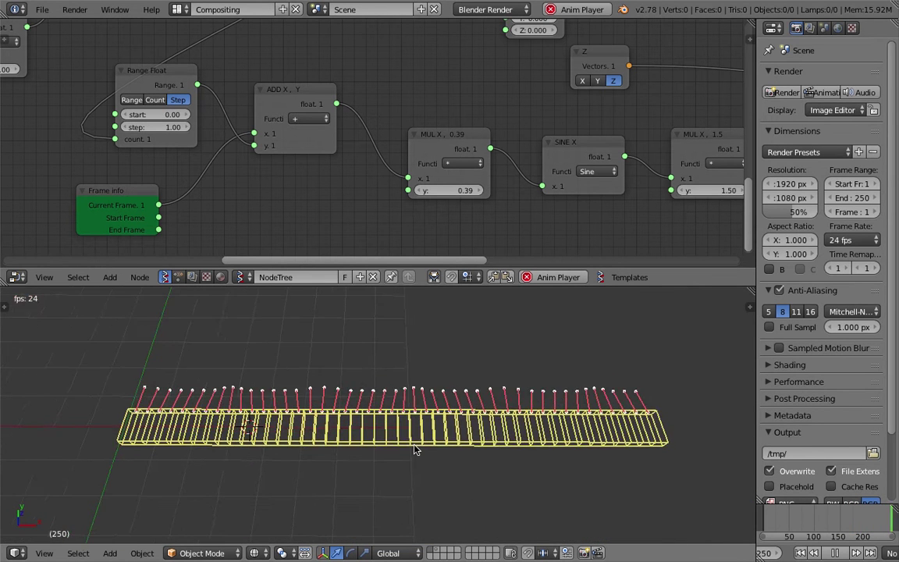
- Save over the current blend file while checking the wave motion and the sine nodes
{"action": "scroll", "coordinate": [418, 437], "scroll_direction": "up", "scroll_amount": 3}
{"action": "key", "text": "ctrl+s"}
{"action": "left_click", "coordinate": [458, 381]}
{"action": "middle_click_drag", "start_coordinate": [492, 397], "coordinate": [439, 392]}
{"action": "key", "text": "ctrl+s"}
{"action": "left_click", "coordinate": [460, 389]}
{"action": "middle_click_drag", "start_coordinate": [426, 198], "coordinate": [284, 176]}
{"action": "left_click", "coordinate": [420, 129]}
{"action": "scroll", "coordinate": [502, 126], "scroll_direction": "down", "scroll_amount": 1}
{"action": "middle_click_drag", "start_coordinate": [502, 127], "coordinate": [352, 156]}
{"action": "middle_click_drag", "start_coordinate": [545, 387], "coordinate": [542, 411]}
{"action": "key", "text": "ctrl+s"}
{"action": "left_click", "coordinate": [523, 385]}
- Tidy the output end of the node tree by spacing out the nodes and repositioning Viewer Draw
{"action": "middle_click_drag", "start_coordinate": [500, 154], "coordinate": [369, 169]}
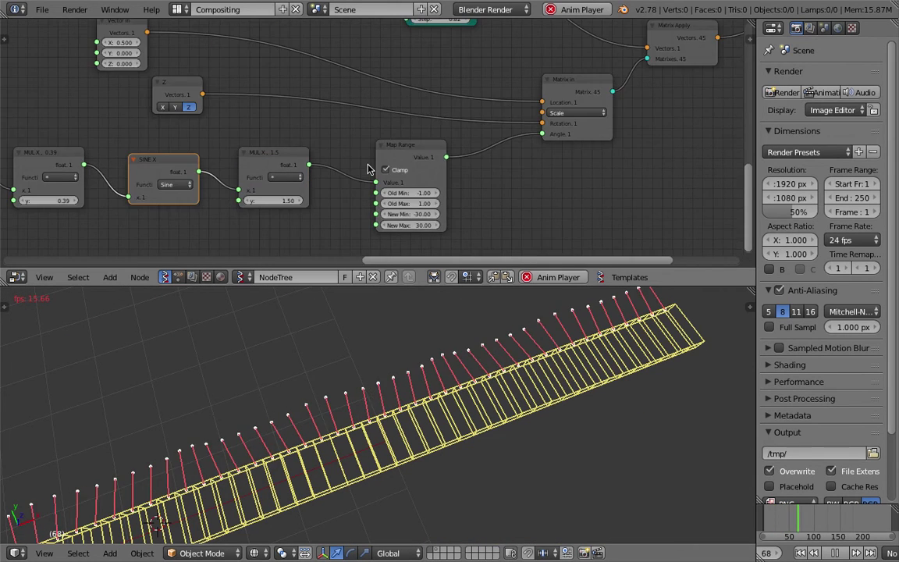
{"action": "scroll", "coordinate": [375, 165], "scroll_direction": "down", "scroll_amount": 2}
{"action": "middle_click_drag", "start_coordinate": [613, 94], "coordinate": [472, 134]}
{"action": "left_click_drag", "start_coordinate": [510, 115], "coordinate": [519, 122]}
{"action": "middle_click_drag", "start_coordinate": [532, 130], "coordinate": [437, 197]}
{"action": "mouse_move", "coordinate": [587, 124]}
{"action": "left_mouse_down"}
{"action": "mouse_move", "coordinate": [648, 119]}
{"action": "mouse_move", "coordinate": [588, 122]}
{"action": "mouse_move", "coordinate": [620, 120]}
{"action": "left_mouse_up"}
{"action": "middle_click_drag", "start_coordinate": [606, 139], "coordinate": [574, 204]}
{"action": "scroll", "coordinate": [575, 204], "scroll_direction": "up", "scroll_amount": 3}
{"action": "left_click_drag", "start_coordinate": [648, 205], "coordinate": [662, 169]}
{"action": "middle_click_drag", "start_coordinate": [612, 336], "coordinate": [547, 348]}
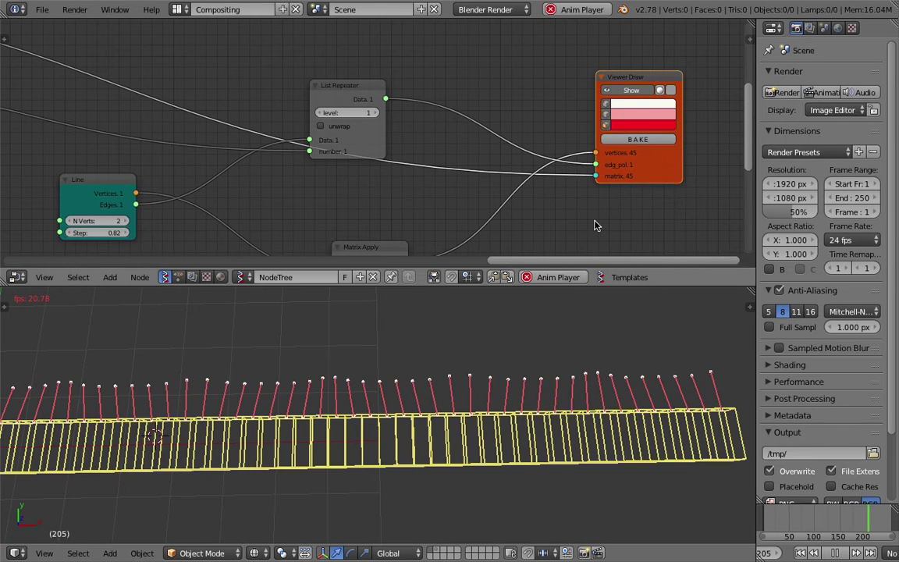
- Move the List Repeater node closer to Viewer Draw and save over the blend file
{"action": "scroll", "coordinate": [569, 405], "scroll_direction": "down", "scroll_amount": 2}
{"action": "key", "text": "ctrl+s"}
{"action": "left_click", "coordinate": [570, 414]}
{"action": "scroll", "coordinate": [628, 170], "scroll_direction": "up", "scroll_amount": 1}
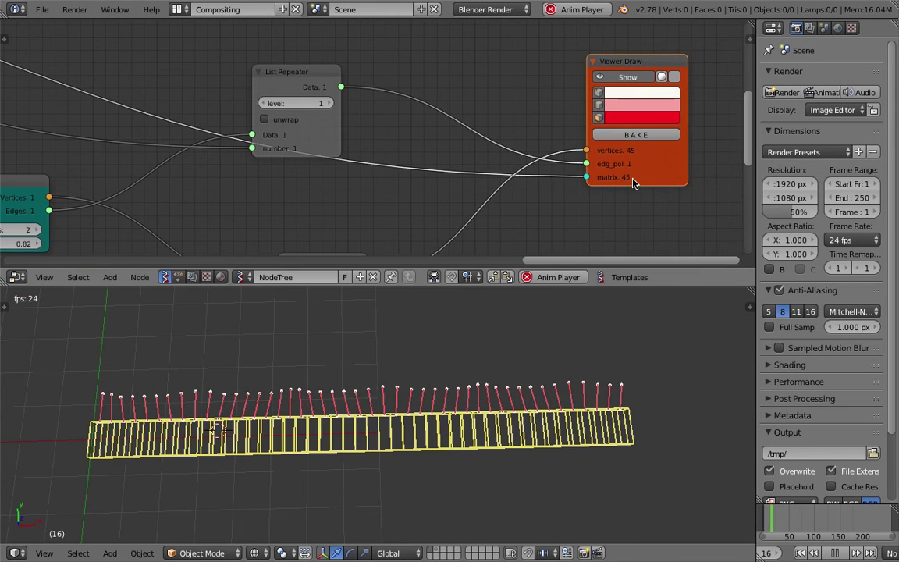
{"action": "left_click_drag", "start_coordinate": [325, 76], "coordinate": [392, 64]}
{"action": "key", "text": "ctrl+s"}
{"action": "left_click", "coordinate": [391, 64]}
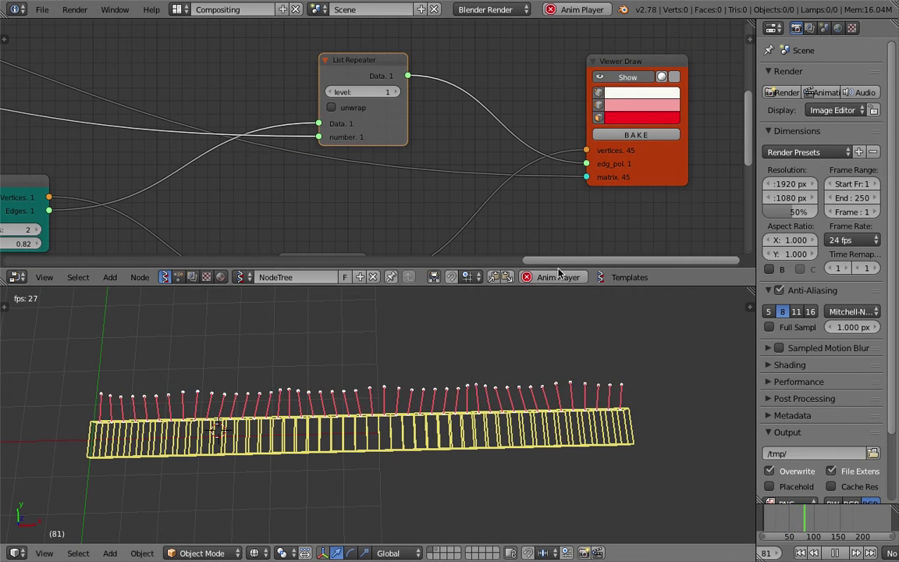
- Move the Matrix Apply node slightly upward between Matrix in and Viewer Draw
{"action": "scroll", "coordinate": [329, 108], "scroll_direction": "down", "scroll_amount": 3}
{"action": "middle_click_drag", "start_coordinate": [329, 107], "coordinate": [410, 118]}
{"action": "middle_click_drag", "start_coordinate": [355, 182], "coordinate": [376, 110]}
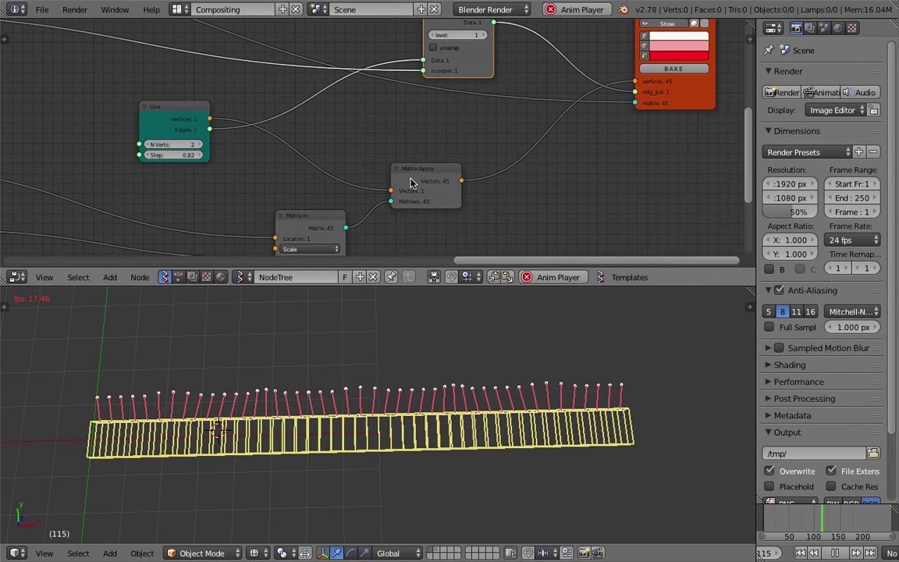
{"action": "key", "text": "g"}
{"action": "left_click_drag", "start_coordinate": [433, 175], "coordinate": [438, 150]}
{"action": "scroll", "coordinate": [439, 149], "scroll_direction": "down", "scroll_amount": 1}
{"action": "scroll", "coordinate": [493, 400], "scroll_direction": "up", "scroll_amount": 2}
{"action": "middle_click_drag", "start_coordinate": [490, 375], "coordinate": [504, 399]}
{"action": "scroll", "coordinate": [495, 398], "scroll_direction": "down", "scroll_amount": 1}
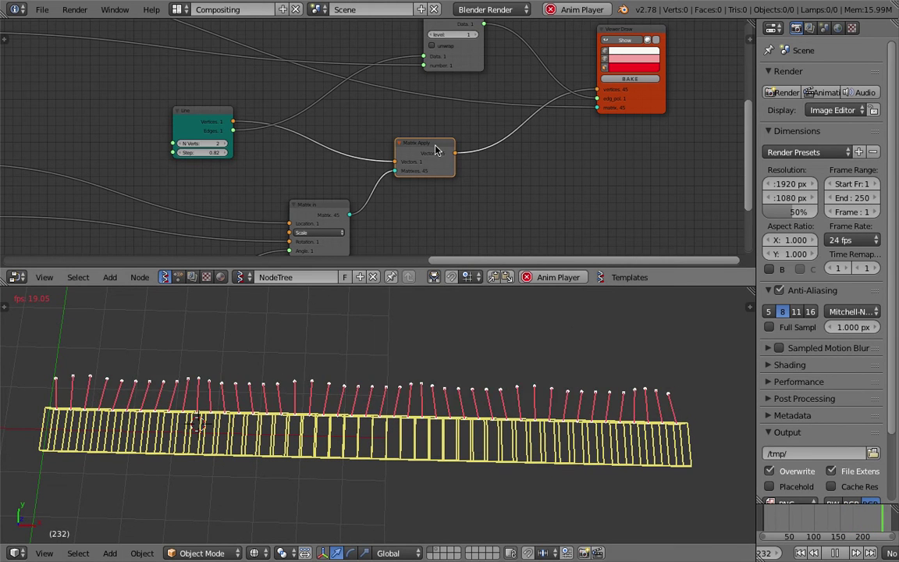
- Duplicate Matrix Apply, insert the copy between the original and Viewer Draw, and stop the animation playback
{"action": "scroll", "coordinate": [442, 178], "scroll_direction": "down", "scroll_amount": 1}
{"action": "middle_click_drag", "start_coordinate": [443, 178], "coordinate": [438, 172]}
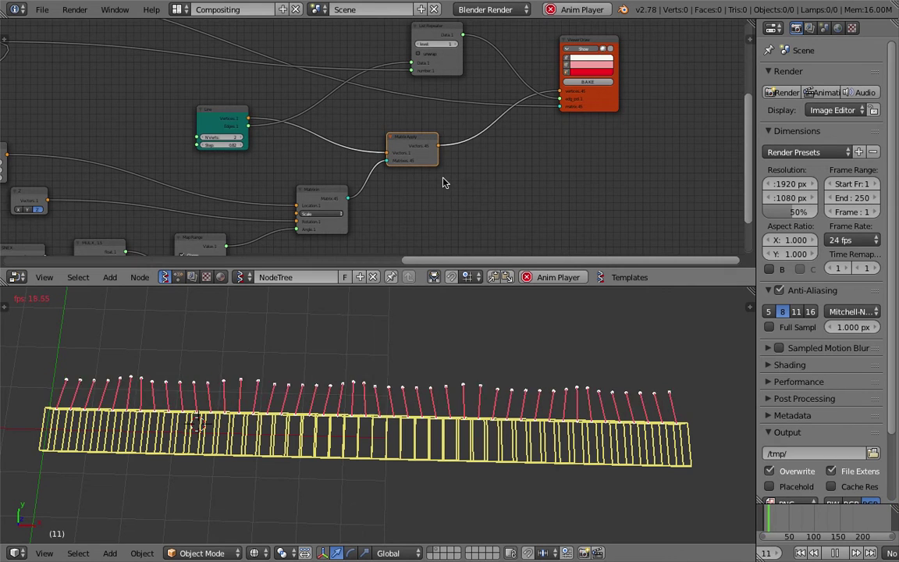
{"action": "key", "text": "shift+d"}
{"action": "left_click", "coordinate": [491, 141]}
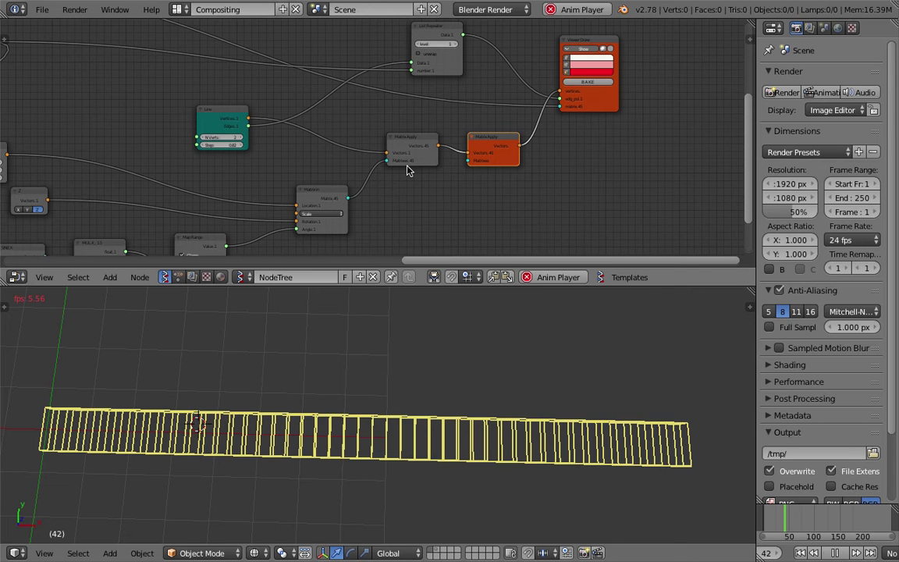
{"action": "key", "text": "Escape"}
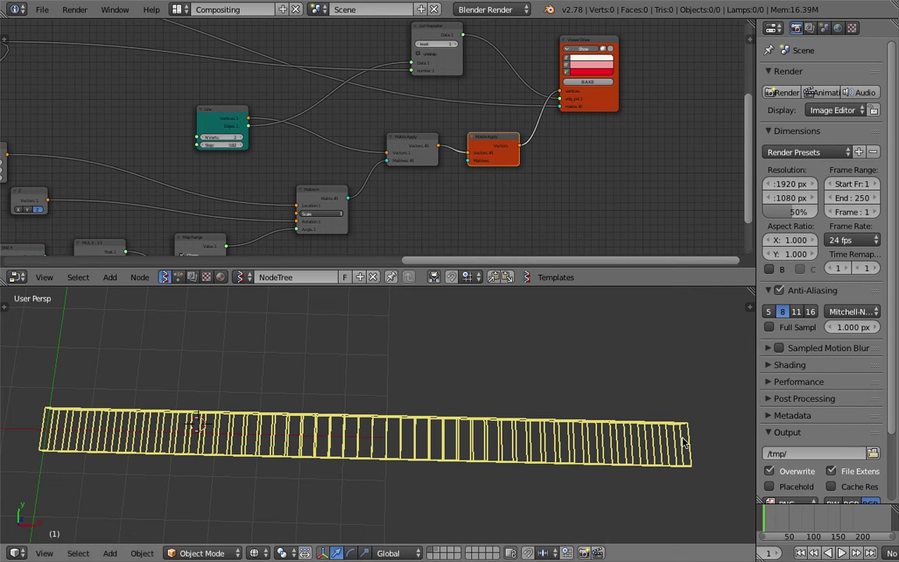
- Duplicate the Matrix in node and connect the copy's Matrix output to the second Matrix Apply's Matrixes input
{"action": "scroll", "coordinate": [463, 232], "scroll_direction": "up", "scroll_amount": 1}
{"action": "middle_click_drag", "start_coordinate": [430, 201], "coordinate": [442, 166]}
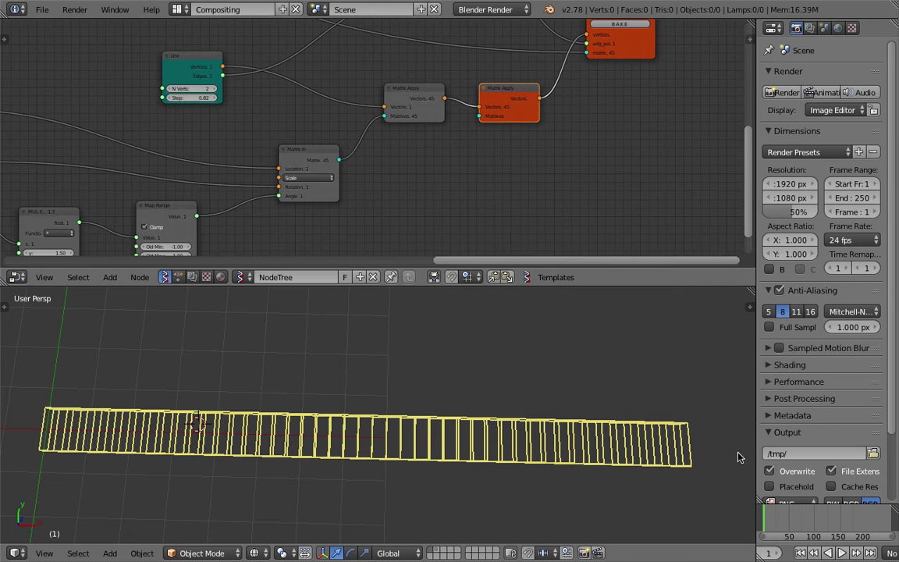
{"action": "middle_click_drag", "start_coordinate": [501, 222], "coordinate": [495, 240]}
{"action": "left_click_drag", "start_coordinate": [502, 117], "coordinate": [516, 121]}
{"action": "left_click", "coordinate": [312, 172]}
{"action": "key", "text": "shift+d"}
{"action": "left_click", "coordinate": [469, 178]}
{"action": "left_click_drag", "start_coordinate": [489, 182], "coordinate": [492, 186]}
{"action": "left_click_drag", "start_coordinate": [488, 139], "coordinate": [488, 139]}
{"action": "left_click_drag", "start_coordinate": [452, 172], "coordinate": [427, 168]}
- Duplicate the Matrix in node again and place the new copy below the existing ones
{"action": "middle_click_drag", "start_coordinate": [388, 178], "coordinate": [402, 123]}
{"action": "scroll", "coordinate": [316, 141], "scroll_direction": "down", "scroll_amount": 2}
{"action": "middle_click_drag", "start_coordinate": [315, 140], "coordinate": [382, 128]}
{"action": "left_click_drag", "start_coordinate": [388, 109], "coordinate": [383, 99]}
{"action": "key", "text": "shift+d"}
{"action": "left_click", "coordinate": [430, 178]}
- Move the Z axis vector beside Matrix in, then connect an X-axis duplicate to the newest Matrix in's Rotation
{"action": "left_click_drag", "start_coordinate": [110, 108], "coordinate": [304, 114]}
{"action": "key", "text": "shift+d"}
{"action": "left_click", "coordinate": [355, 192]}
{"action": "scroll", "coordinate": [357, 217], "scroll_direction": "up", "scroll_amount": 1}
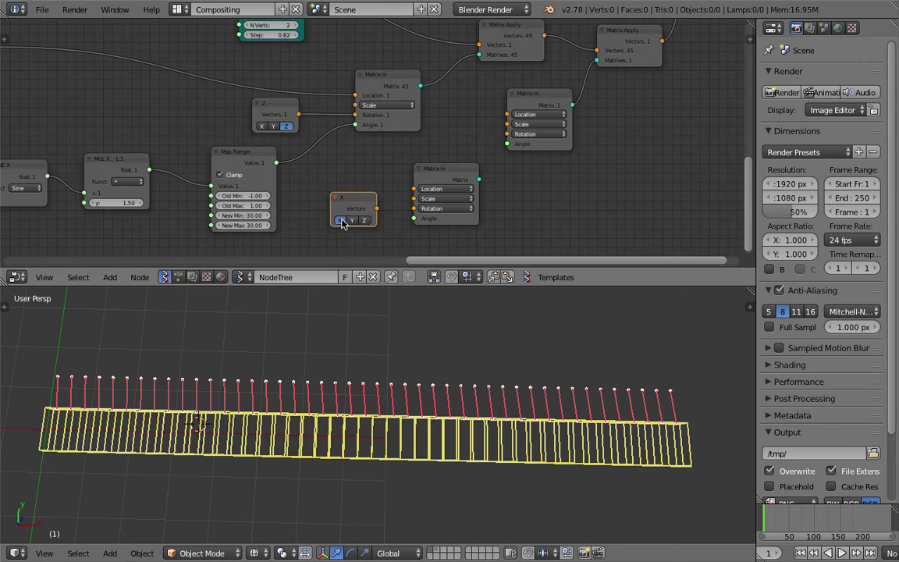
{"action": "left_click_drag", "start_coordinate": [377, 210], "coordinate": [414, 210]}
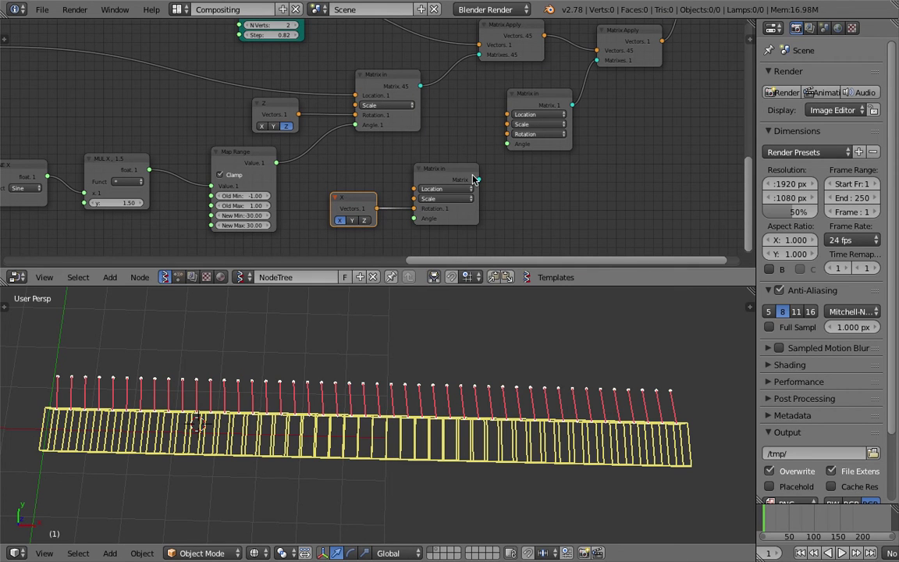
- Replace the unused Matrix in copy with the X-axis one feeding the second Matrix Apply, and move the X vector beside it
{"action": "left_click_drag", "start_coordinate": [474, 180], "coordinate": [506, 150]}
{"action": "left_click_drag", "start_coordinate": [600, 68], "coordinate": [508, 144]}
{"action": "left_click", "coordinate": [530, 96]}
{"action": "key", "text": "x"}
{"action": "left_click_drag", "start_coordinate": [447, 159], "coordinate": [542, 108]}
{"action": "left_click", "coordinate": [371, 197]}
{"action": "left_click_drag", "start_coordinate": [370, 197], "coordinate": [454, 144]}
- Duplicate the Map Range node and connect the copy's Value output to the second Matrix in's Angle input
{"action": "left_click", "coordinate": [243, 153]}
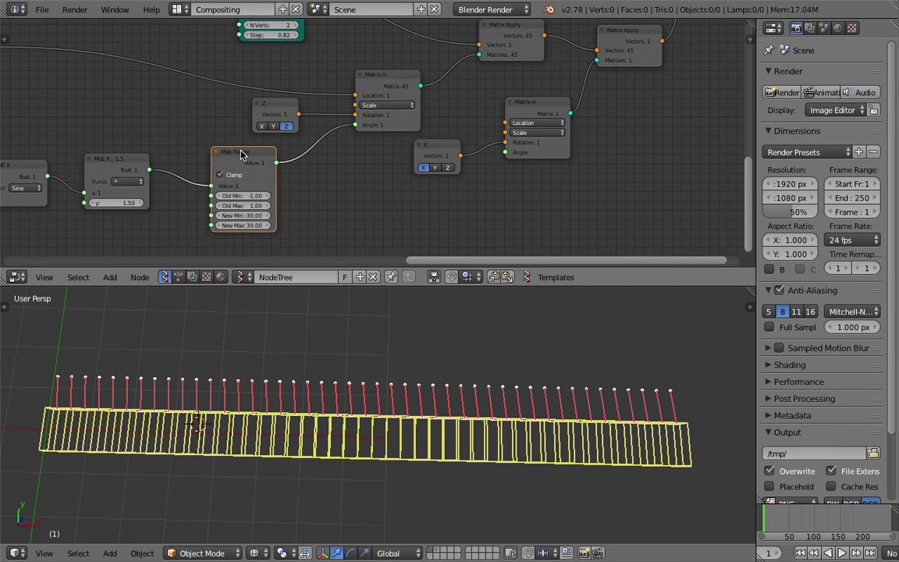
{"action": "key", "text": "shift+d"}
{"action": "left_click", "coordinate": [391, 201]}
{"action": "scroll", "coordinate": [392, 200], "scroll_direction": "down", "scroll_amount": 1}
{"action": "middle_click_drag", "start_coordinate": [391, 199], "coordinate": [407, 170]}
{"action": "left_click_drag", "start_coordinate": [435, 176], "coordinate": [471, 157]}
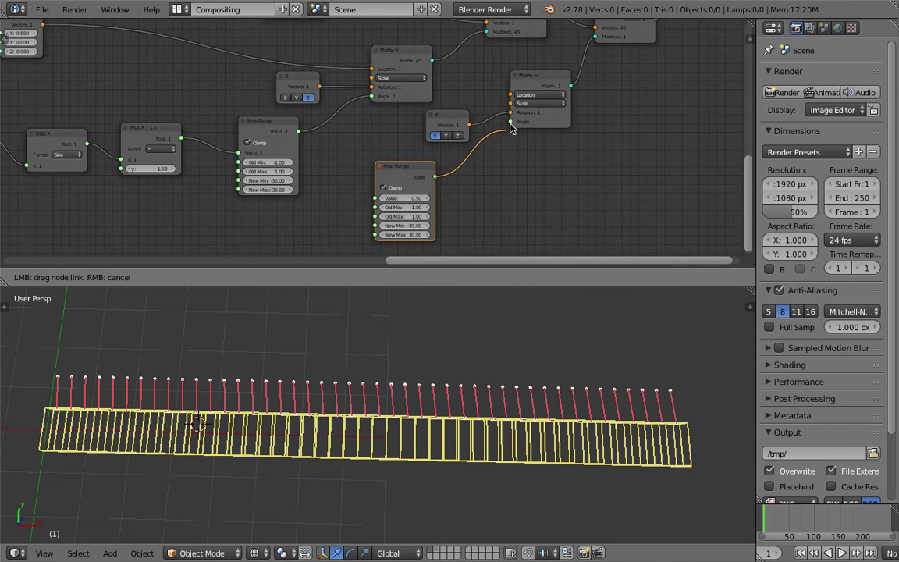
{"action": "left_click_drag", "start_coordinate": [512, 122], "coordinate": [512, 122]}
- Connect the 1.5 multiply node's output to the duplicated Map Range's Value input
{"action": "middle_click_drag", "start_coordinate": [312, 173], "coordinate": [392, 146]}
{"action": "scroll", "coordinate": [270, 124], "scroll_direction": "down", "scroll_amount": 2}
{"action": "left_click", "coordinate": [269, 115]}
{"action": "scroll", "coordinate": [289, 115], "scroll_direction": "down", "scroll_amount": 1}
{"action": "middle_click_drag", "start_coordinate": [292, 115], "coordinate": [350, 115]}
{"action": "left_click", "coordinate": [93, 90], "text": "shift"}
{"action": "scroll", "coordinate": [251, 107], "scroll_direction": "down", "scroll_amount": 1}
{"action": "middle_click_drag", "start_coordinate": [259, 106], "coordinate": [329, 102]}
{"action": "left_click_drag", "start_coordinate": [406, 117], "coordinate": [408, 123]}
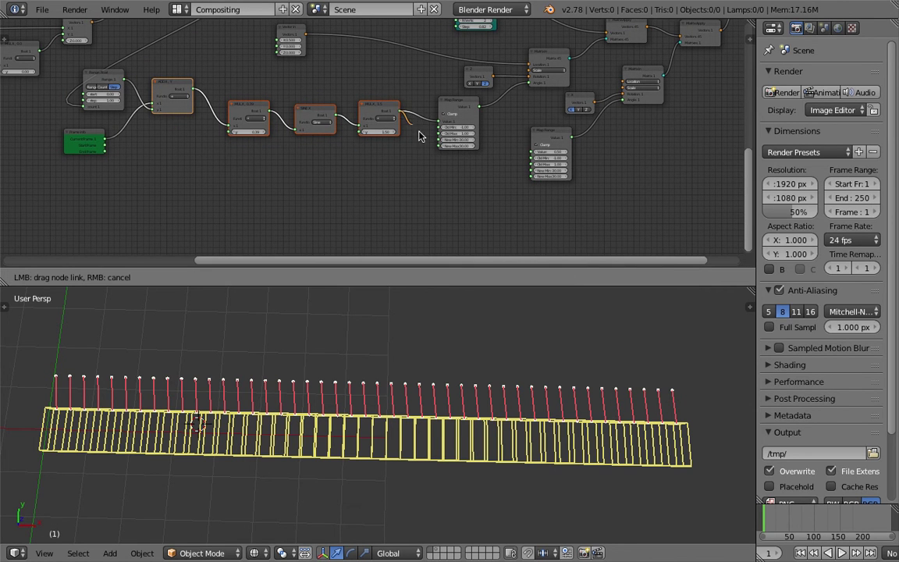
{"action": "left_click_drag", "start_coordinate": [530, 156], "coordinate": [529, 156]}
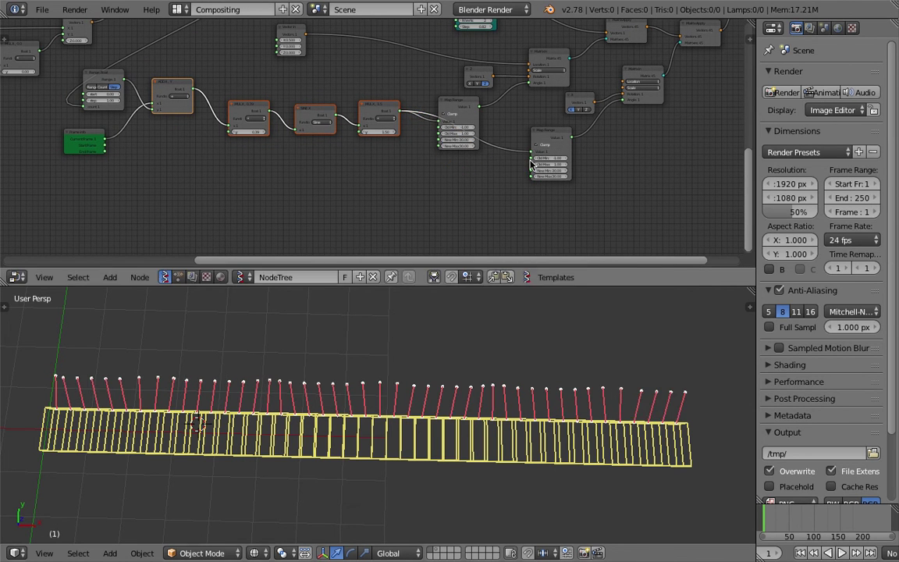
- Play the animation and examine the swinging lines from several angles
{"action": "middle_click_drag", "start_coordinate": [492, 354], "coordinate": [436, 364]}
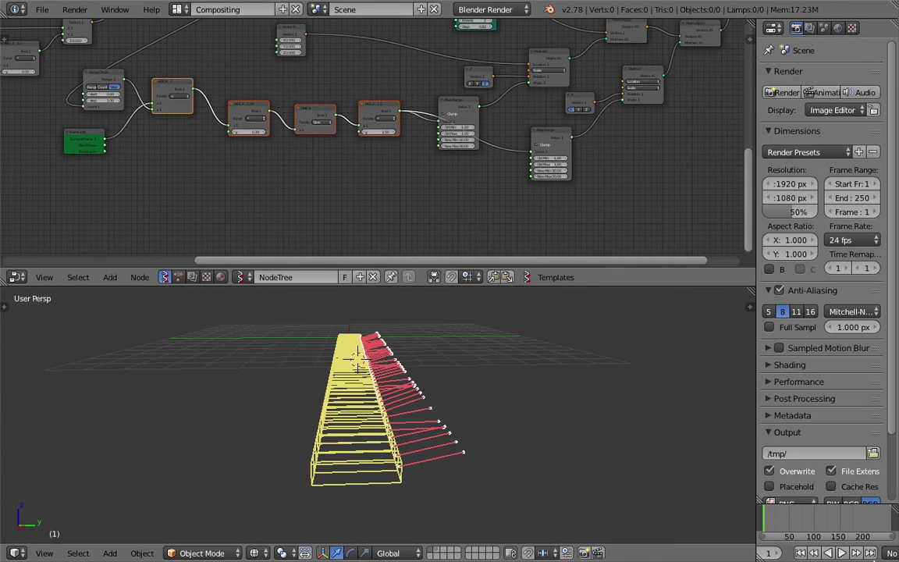
{"action": "left_click", "coordinate": [840, 553]}
{"action": "middle_click_drag", "start_coordinate": [515, 433], "coordinate": [612, 494]}
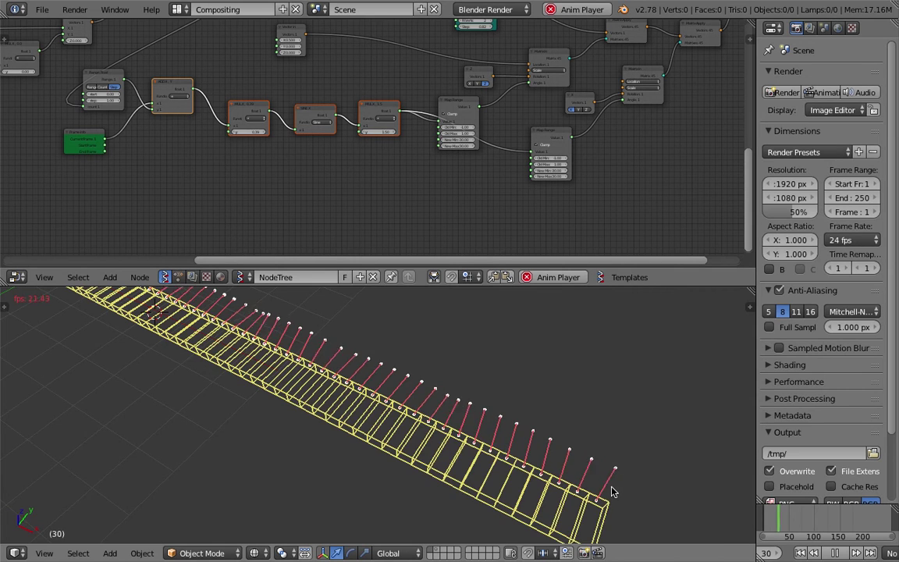
{"action": "middle_click_drag", "start_coordinate": [552, 453], "coordinate": [592, 443]}
{"action": "middle_click_drag", "start_coordinate": [600, 347], "coordinate": [459, 393]}
- Switch the duplicated axis vector to Y and check the oar motion from the end of the boxes
{"action": "middle_click_drag", "start_coordinate": [538, 110], "coordinate": [387, 139]}
{"action": "scroll", "coordinate": [394, 144], "scroll_direction": "up", "scroll_amount": 1}
{"action": "middle_click_drag", "start_coordinate": [568, 315], "coordinate": [386, 348]}
{"action": "scroll", "coordinate": [441, 149], "scroll_direction": "up", "scroll_amount": 2}
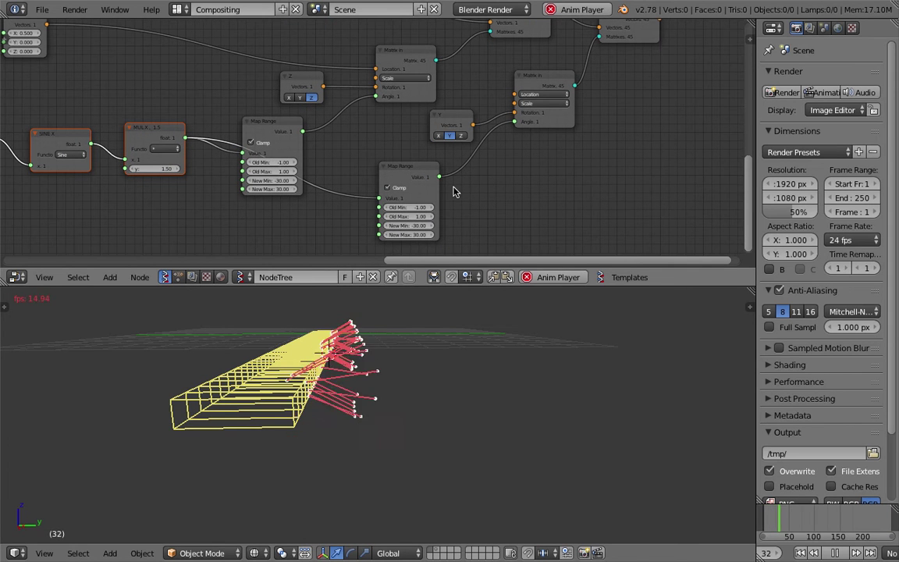
{"action": "middle_click_drag", "start_coordinate": [405, 367], "coordinate": [390, 396]}
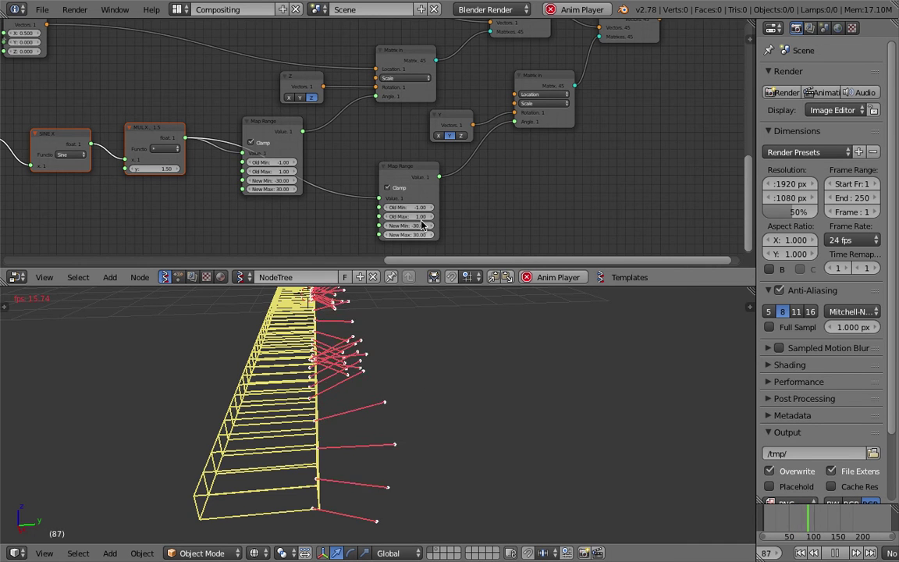
- Set the second Map Range node's New Min to -10 and New Max to 10
{"action": "scroll", "coordinate": [451, 230], "scroll_direction": "up", "scroll_amount": 1}
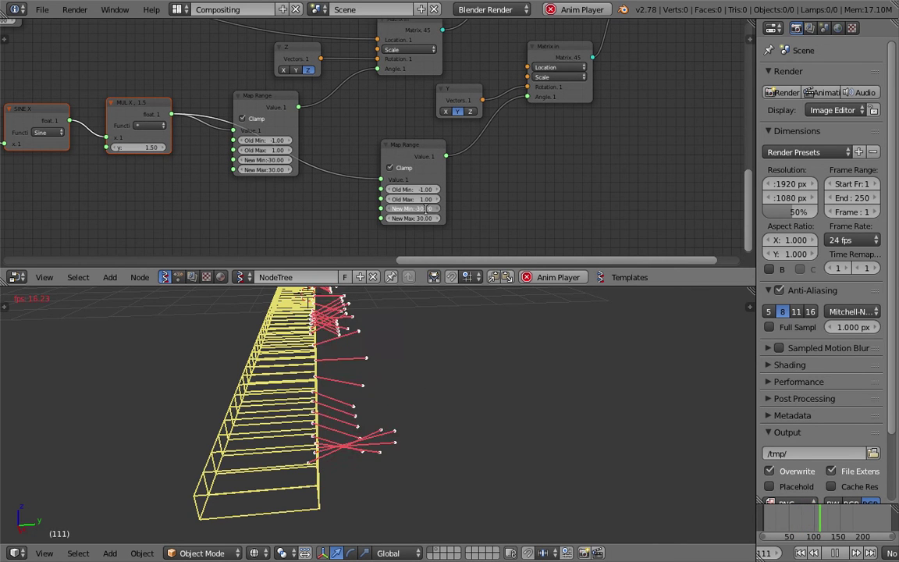
{"action": "left_click", "coordinate": [425, 208]}
{"action": "type", "text": "-10"}
{"action": "key", "text": "Tab"}
{"action": "type", "text": "10"}
{"action": "key", "text": "Return"}
{"action": "middle_click_drag", "start_coordinate": [444, 432], "coordinate": [392, 396]}
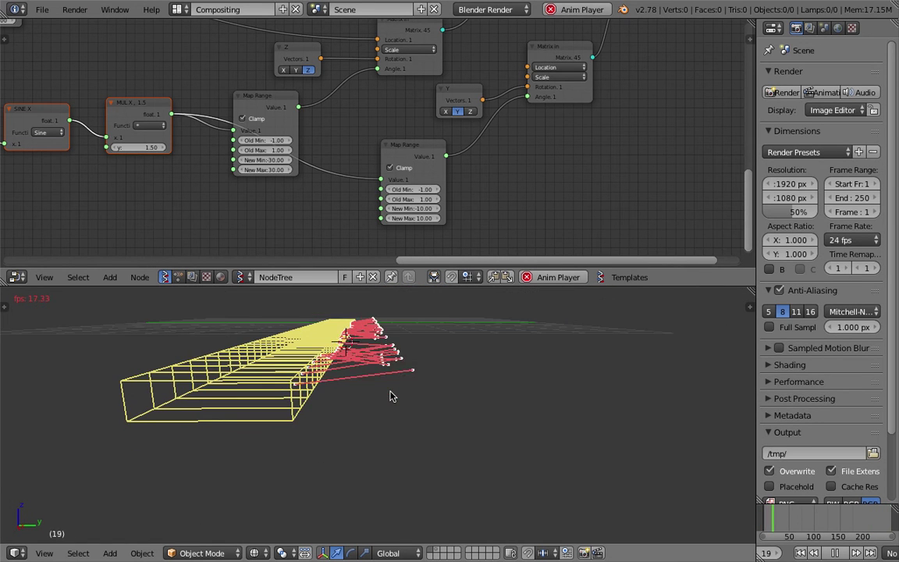
- Shift the two Matrix in nodes slightly to tidy the layout, and save the file
{"action": "middle_click_drag", "start_coordinate": [573, 98], "coordinate": [517, 159]}
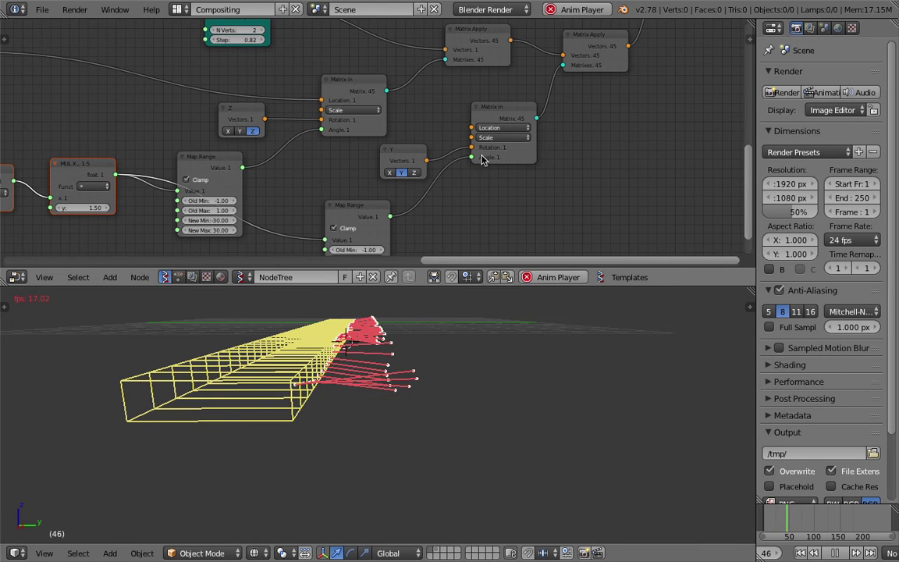
{"action": "left_click_drag", "start_coordinate": [515, 116], "coordinate": [526, 114]}
{"action": "left_click_drag", "start_coordinate": [359, 83], "coordinate": [366, 66]}
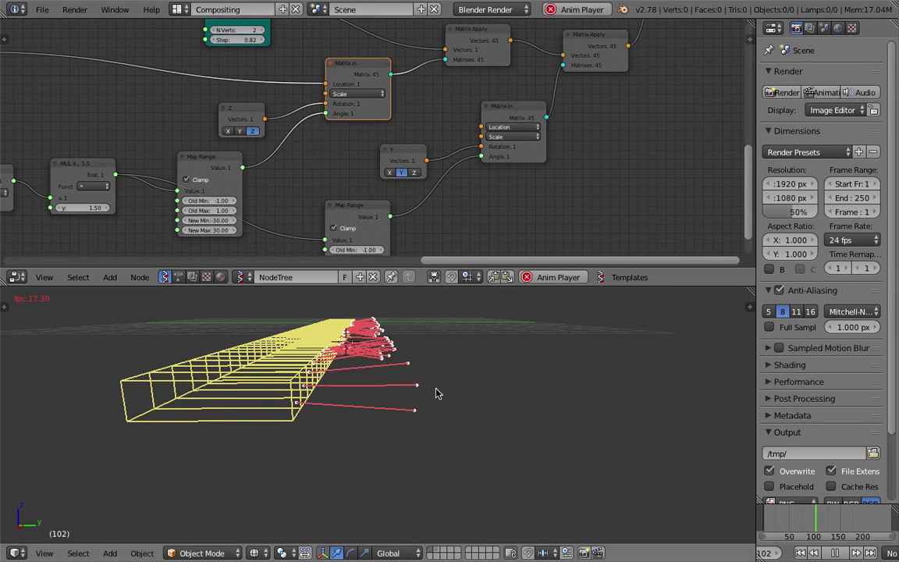
{"action": "scroll", "coordinate": [412, 388], "scroll_direction": "up", "scroll_amount": 3}
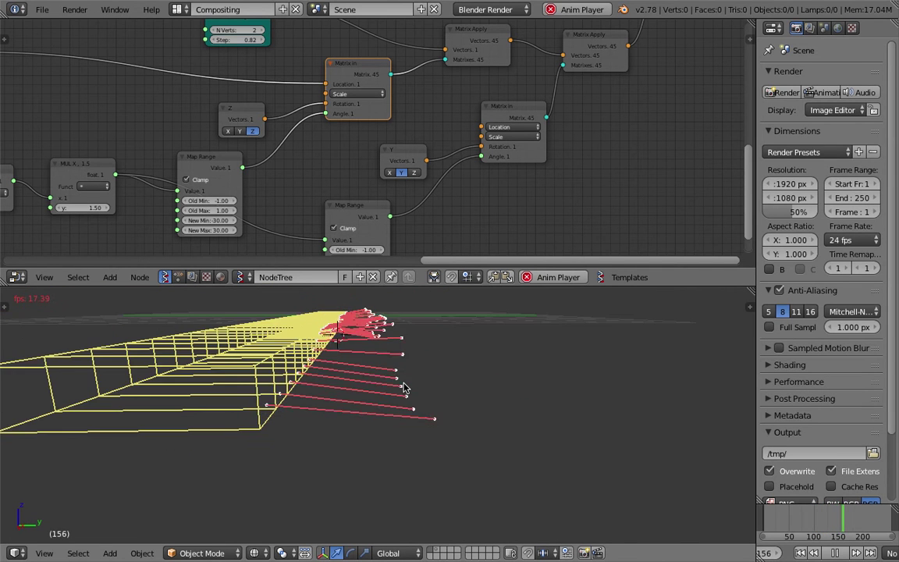
{"action": "key", "text": "ctrl+s"}
{"action": "left_click", "coordinate": [407, 382]}
{"action": "scroll", "coordinate": [427, 164], "scroll_direction": "up", "scroll_amount": 2, "text": "shift"}
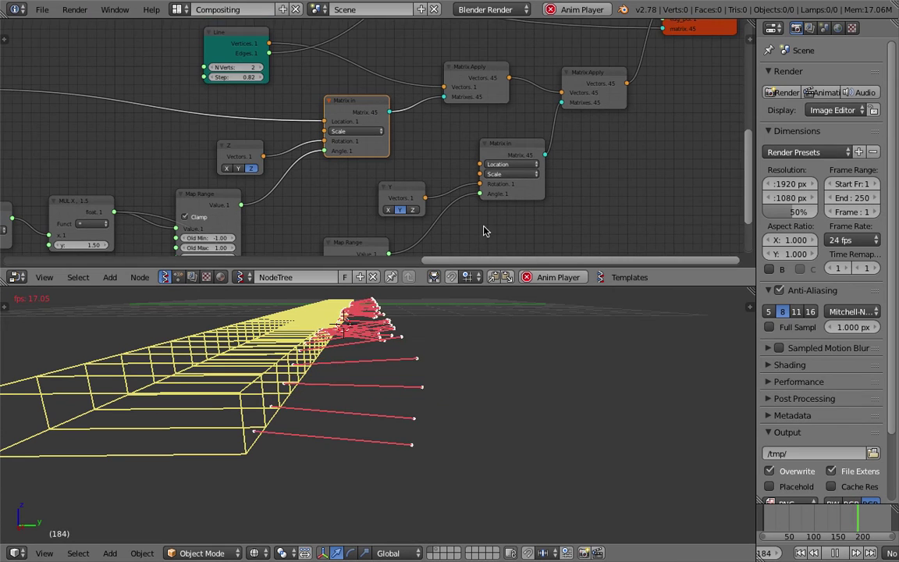
- Reposition the first Matrix Apply node and move the Vector in node closer to the oar nodes
{"action": "scroll", "coordinate": [430, 179], "scroll_direction": "up", "scroll_amount": 2, "text": "shift"}
{"action": "left_click_drag", "start_coordinate": [474, 103], "coordinate": [460, 86]}
{"action": "scroll", "coordinate": [343, 129], "scroll_direction": "down", "scroll_amount": 2}
{"action": "middle_click_drag", "start_coordinate": [352, 128], "coordinate": [484, 140]}
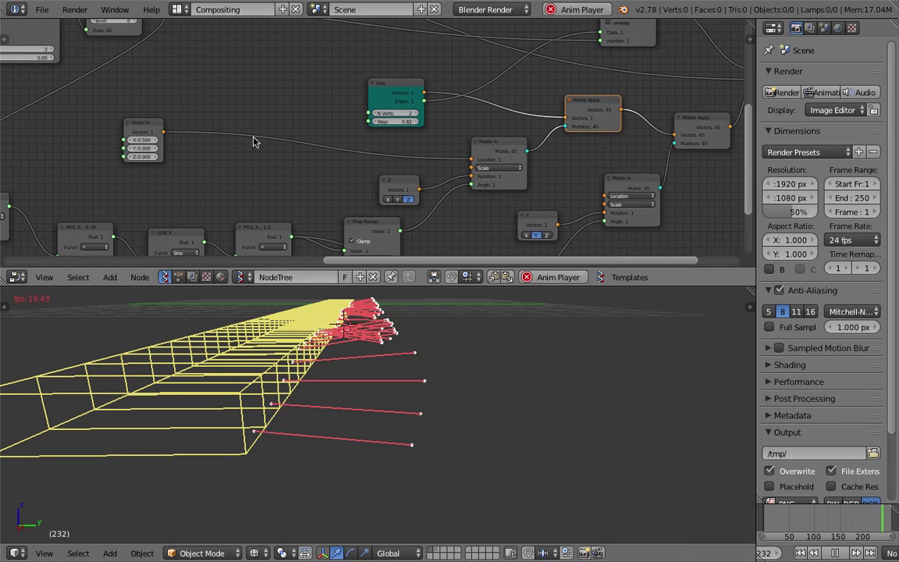
{"action": "left_click_drag", "start_coordinate": [152, 127], "coordinate": [251, 135]}
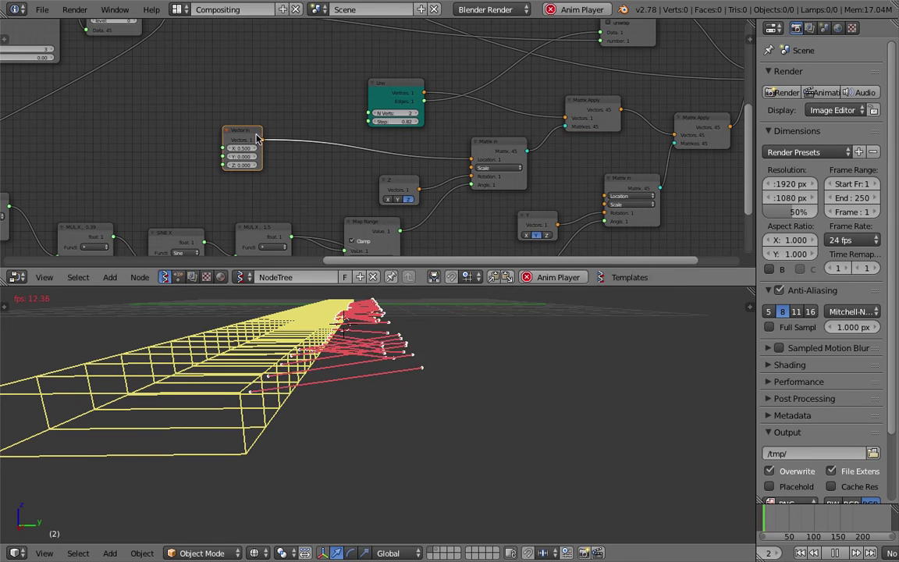
- Check the oar motion along the side of the boxes and save the file
{"action": "middle_click_drag", "start_coordinate": [551, 360], "coordinate": [637, 341]}
{"action": "key", "text": "ctrl+s"}
{"action": "left_click", "coordinate": [534, 364]}
{"action": "middle_click_drag", "start_coordinate": [527, 349], "coordinate": [363, 415]}
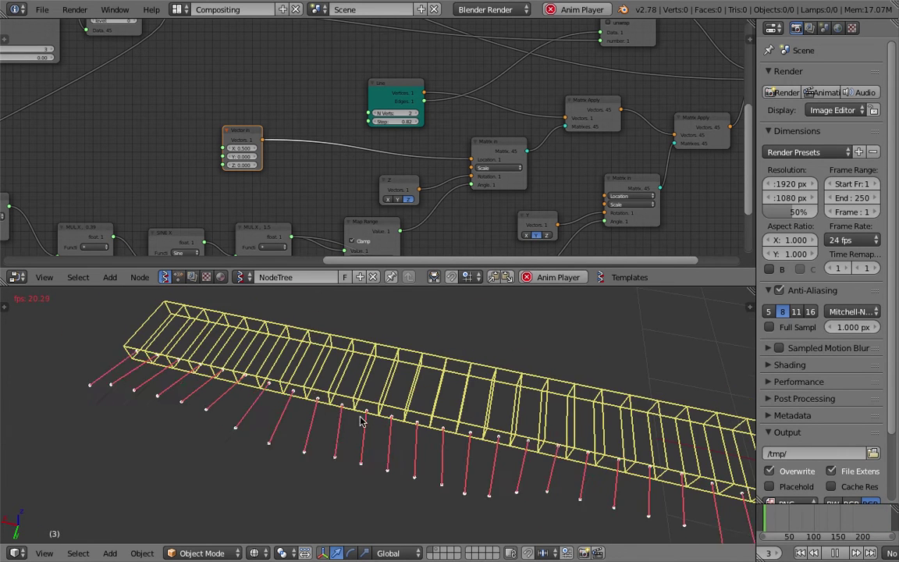
{"action": "middle_click_drag", "start_coordinate": [287, 465], "coordinate": [298, 416]}
{"action": "key", "text": "ctrl+s"}
{"action": "left_click", "coordinate": [298, 413]}
- Examine the sine node chain and the oar wave from above, and save the file
{"action": "middle_click_drag", "start_coordinate": [196, 206], "coordinate": [446, 146]}
{"action": "scroll", "coordinate": [315, 173], "scroll_direction": "up", "scroll_amount": 1}
{"action": "middle_click_drag", "start_coordinate": [279, 170], "coordinate": [429, 166]}
{"action": "scroll", "coordinate": [431, 203], "scroll_direction": "up", "scroll_amount": 1}
{"action": "middle_click_drag", "start_coordinate": [432, 203], "coordinate": [331, 183]}
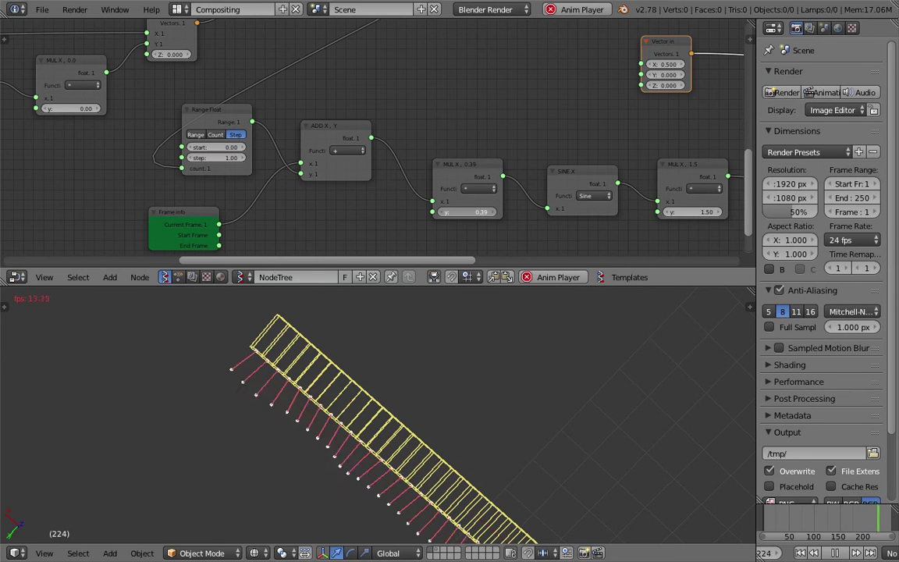
{"action": "middle_click_drag", "start_coordinate": [419, 398], "coordinate": [396, 389]}
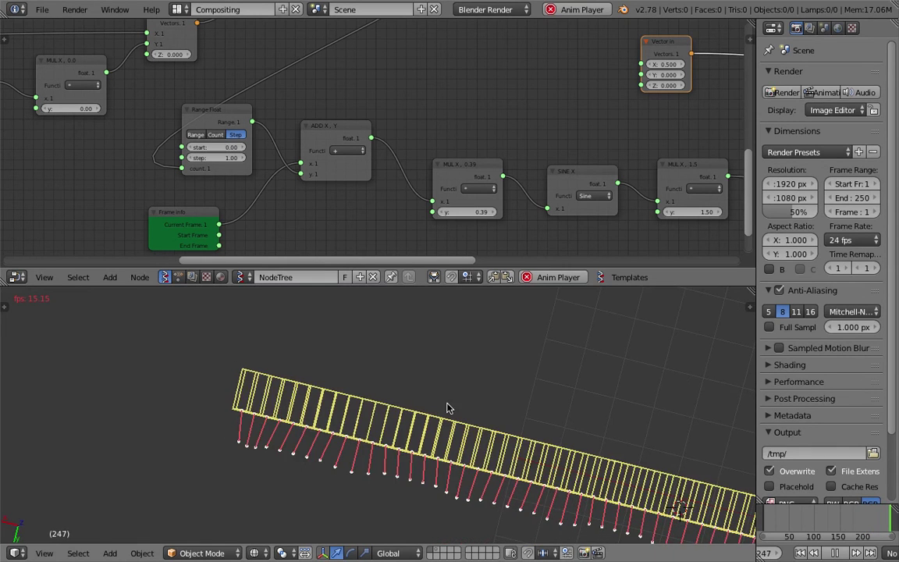
{"action": "scroll", "coordinate": [480, 424], "scroll_direction": "down", "scroll_amount": 1}
{"action": "middle_click_drag", "start_coordinate": [479, 424], "coordinate": [267, 424]}
{"action": "scroll", "coordinate": [324, 424], "scroll_direction": "up", "scroll_amount": 2}
{"action": "middle_click_drag", "start_coordinate": [339, 422], "coordinate": [323, 423]}
{"action": "key", "text": "ctrl+s"}
- Enlarge the node editor into the space of the 3D view and the properties editor
{"action": "scroll", "coordinate": [516, 175], "scroll_direction": "down", "scroll_amount": 8}
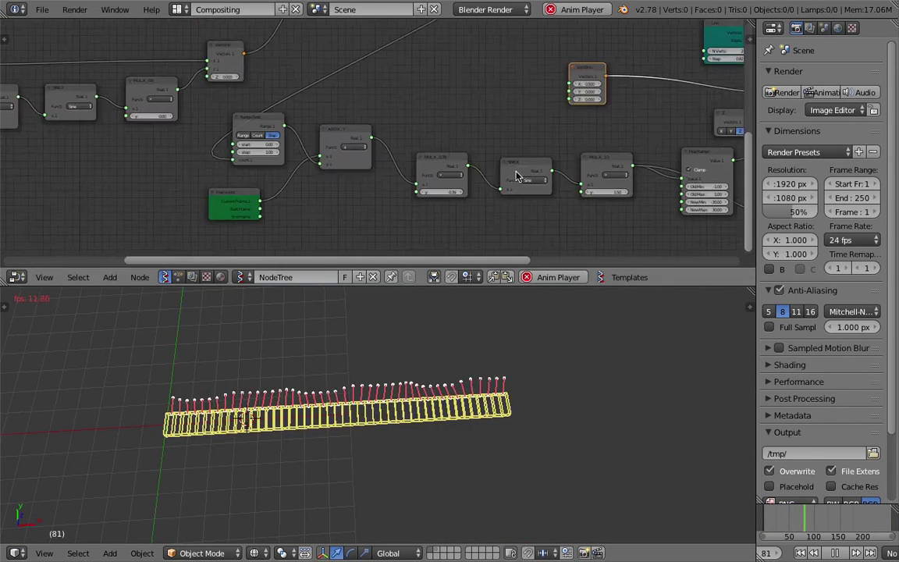
{"action": "middle_click_drag", "start_coordinate": [492, 153], "coordinate": [382, 159]}
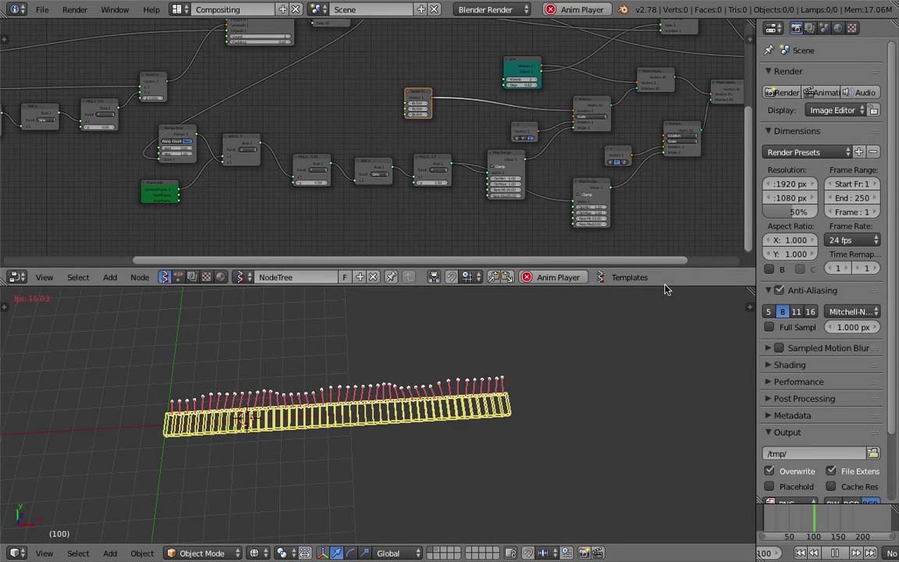
{"action": "left_click_drag", "start_coordinate": [668, 287], "coordinate": [664, 364]}
{"action": "scroll", "coordinate": [589, 252], "scroll_direction": "down", "scroll_amount": 4}
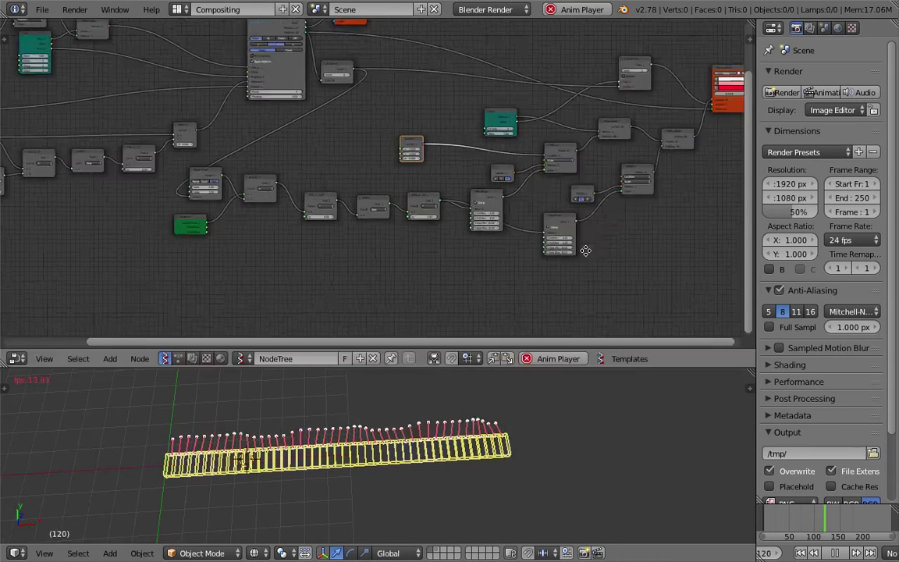
{"action": "middle_click_drag", "start_coordinate": [586, 251], "coordinate": [489, 241]}
{"action": "left_click_drag", "start_coordinate": [756, 209], "coordinate": [826, 209]}
{"action": "scroll", "coordinate": [630, 139], "scroll_direction": "up", "scroll_amount": 3}
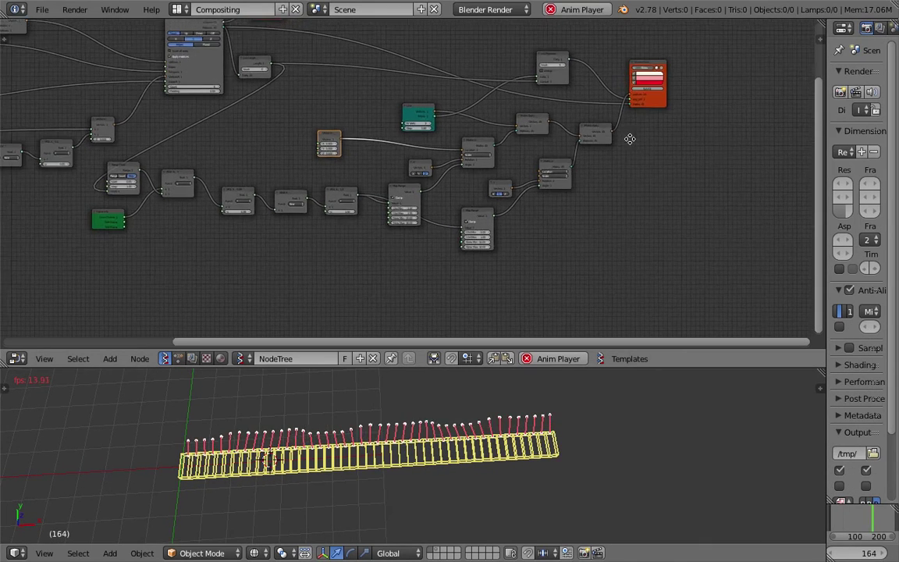
- Spread out the red Viewer Draw, List Repeater and List Length nodes for a clearer layout
{"action": "middle_click_drag", "start_coordinate": [630, 139], "coordinate": [613, 186]}
{"action": "left_click_drag", "start_coordinate": [626, 161], "coordinate": [647, 163]}
{"action": "left_click_drag", "start_coordinate": [525, 115], "coordinate": [553, 120]}
{"action": "scroll", "coordinate": [678, 123], "scroll_direction": "up", "scroll_amount": 1}
{"action": "left_click_drag", "start_coordinate": [668, 122], "coordinate": [674, 118]}
{"action": "middle_click_drag", "start_coordinate": [557, 155], "coordinate": [601, 128]}
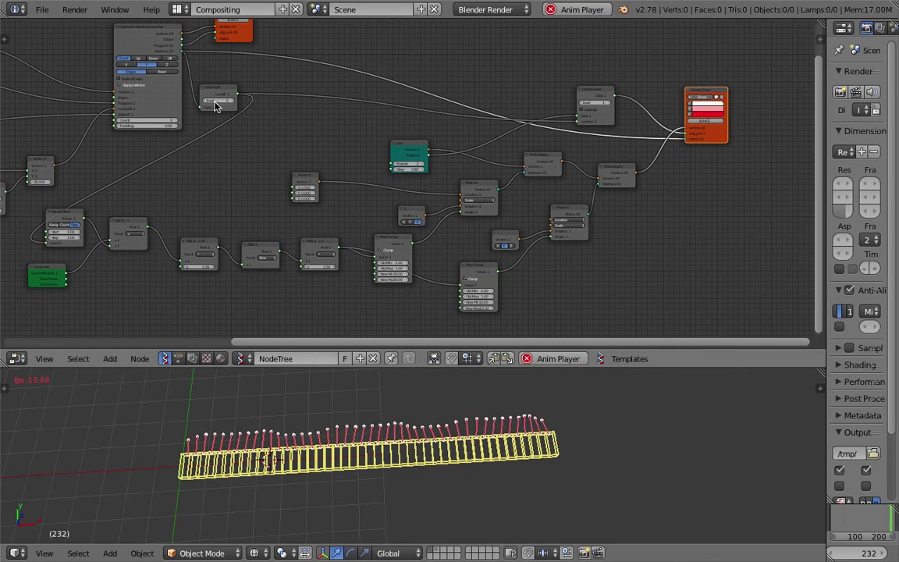
{"action": "left_click_drag", "start_coordinate": [220, 94], "coordinate": [251, 96]}
{"action": "scroll", "coordinate": [262, 174], "scroll_direction": "down", "scroll_amount": 1}
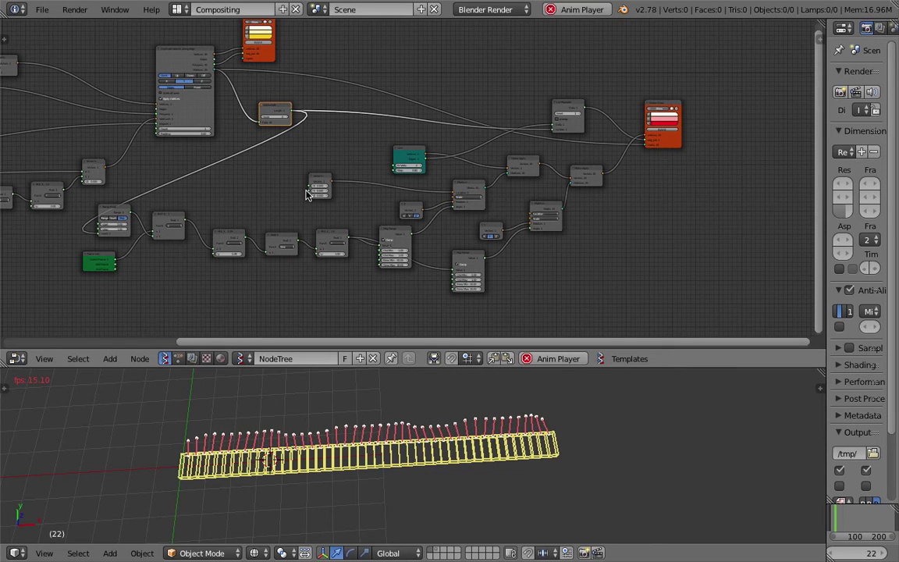
- Select all oar nodes from List Length and Frame info to the red Viewer Draw and move them away from the duplicator
{"action": "middle_click_drag", "start_coordinate": [306, 191], "coordinate": [311, 190]}
{"action": "key", "text": "a"}
{"action": "key", "text": "a"}
{"action": "key", "text": "a"}
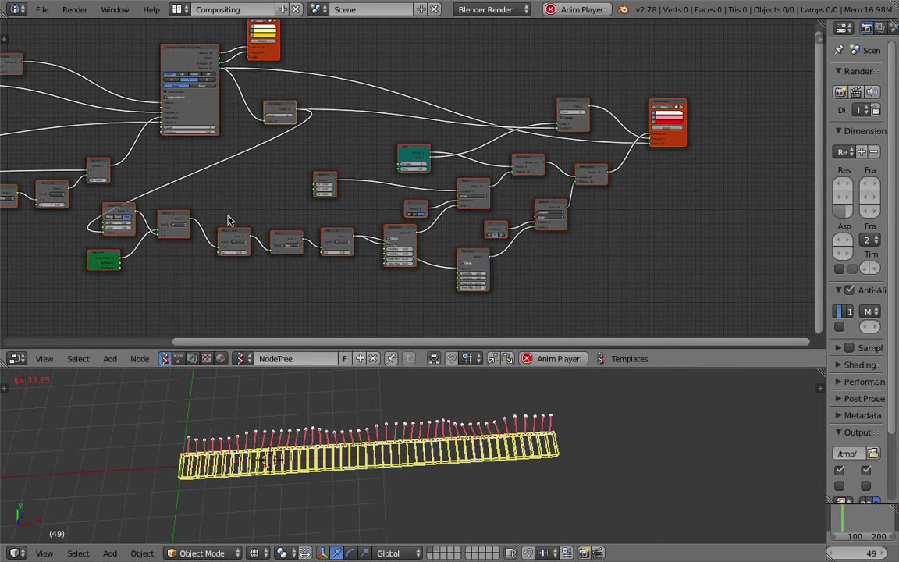
{"action": "mouse_move", "coordinate": [119, 254]}
{"action": "left_mouse_down"}
{"action": "mouse_move", "coordinate": [110, 227]}
{"action": "mouse_move", "coordinate": [267, 234]}
{"action": "left_mouse_up"}
{"action": "mouse_move", "coordinate": [426, 217]}
{"action": "left_mouse_down"}
{"action": "mouse_move", "coordinate": [342, 181]}
{"action": "mouse_move", "coordinate": [301, 111]}
{"action": "mouse_move", "coordinate": [405, 150]}
{"action": "mouse_move", "coordinate": [566, 168]}
{"action": "mouse_move", "coordinate": [592, 144]}
{"action": "mouse_move", "coordinate": [586, 117]}
{"action": "mouse_move", "coordinate": [514, 172]}
{"action": "left_mouse_up"}
{"action": "right_click", "coordinate": [506, 172]}
{"action": "scroll", "coordinate": [430, 181], "scroll_direction": "down", "scroll_amount": 2}
{"action": "key", "text": "g"}
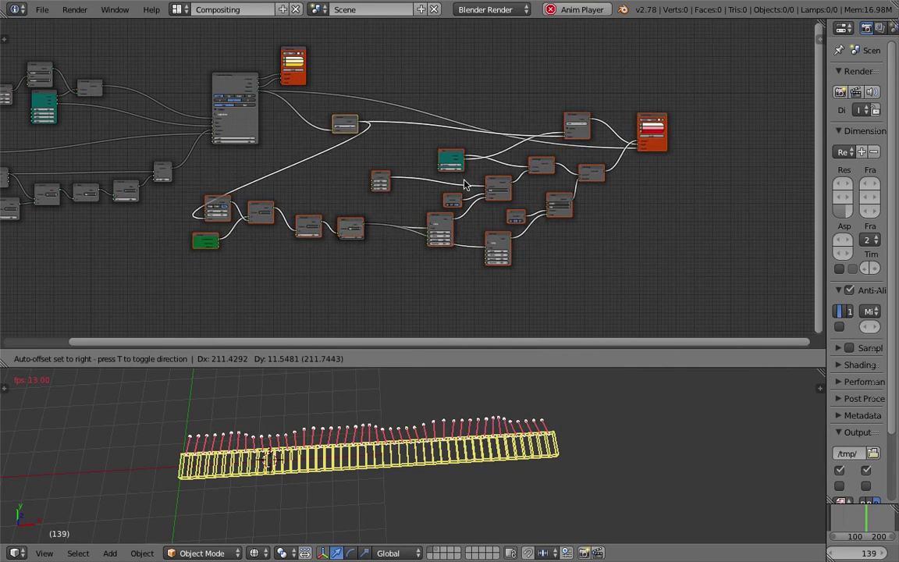
{"action": "left_click", "coordinate": [521, 185]}
{"action": "key", "text": "r"}
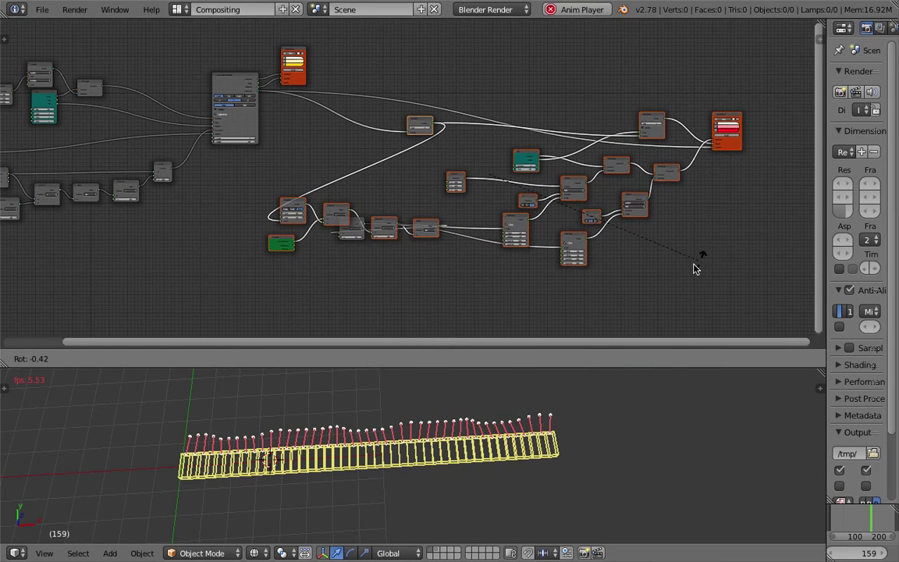
{"action": "right_click", "coordinate": [625, 271]}
- Rearrange the Sine, 1.5 multiply and first Map Range nodes into reading order along the chain, and save the file
{"action": "scroll", "coordinate": [428, 249], "scroll_direction": "up", "scroll_amount": 2}
{"action": "left_click_drag", "start_coordinate": [433, 243], "coordinate": [423, 278]}
{"action": "scroll", "coordinate": [392, 268], "scroll_direction": "up", "scroll_amount": 1}
{"action": "scroll", "coordinate": [388, 262], "scroll_direction": "up", "scroll_amount": 2}
{"action": "middle_click_drag", "start_coordinate": [370, 239], "coordinate": [392, 140]}
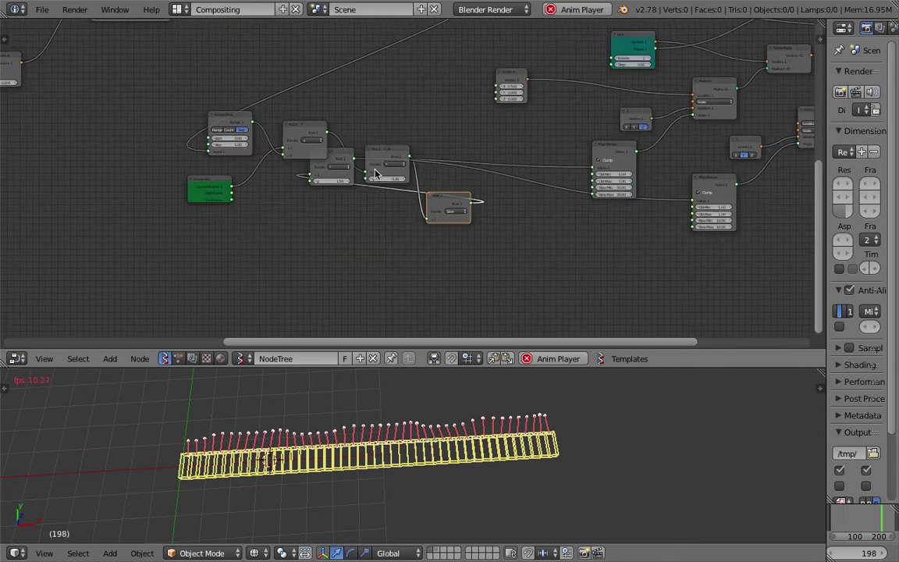
{"action": "left_click_drag", "start_coordinate": [341, 160], "coordinate": [522, 162]}
{"action": "left_click_drag", "start_coordinate": [448, 194], "coordinate": [447, 160]}
{"action": "left_click_drag", "start_coordinate": [613, 153], "coordinate": [584, 216]}
{"action": "middle_click_drag", "start_coordinate": [597, 175], "coordinate": [455, 182]}
{"action": "scroll", "coordinate": [455, 155], "scroll_direction": "down", "scroll_amount": 1}
{"action": "scroll", "coordinate": [457, 157], "scroll_direction": "down", "scroll_amount": 3}
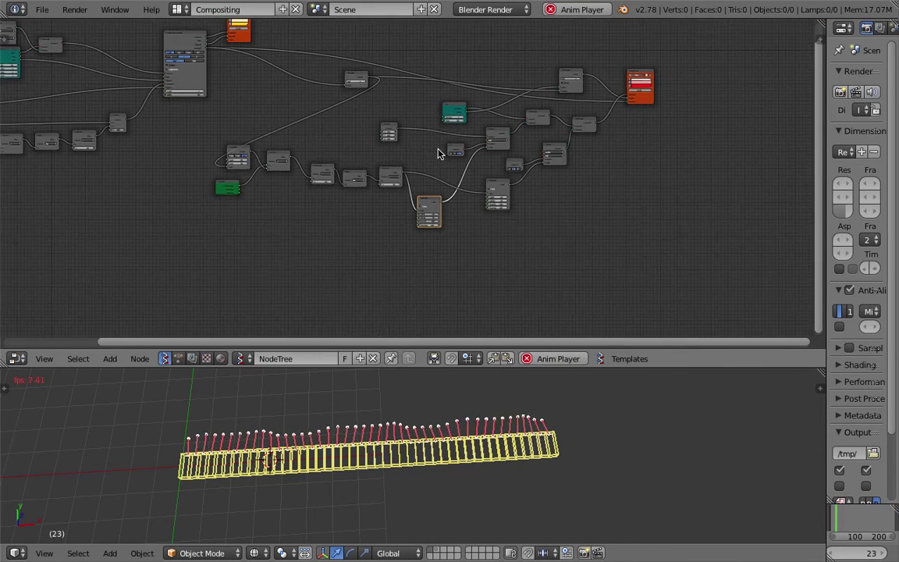
{"action": "key", "text": "ctrl+s"}
- Duplicate the whole oar node group, place the copy below the original, and stop the animation
{"action": "key", "text": "b"}
{"action": "left_click_drag", "start_coordinate": [667, 272], "coordinate": [228, 74]}
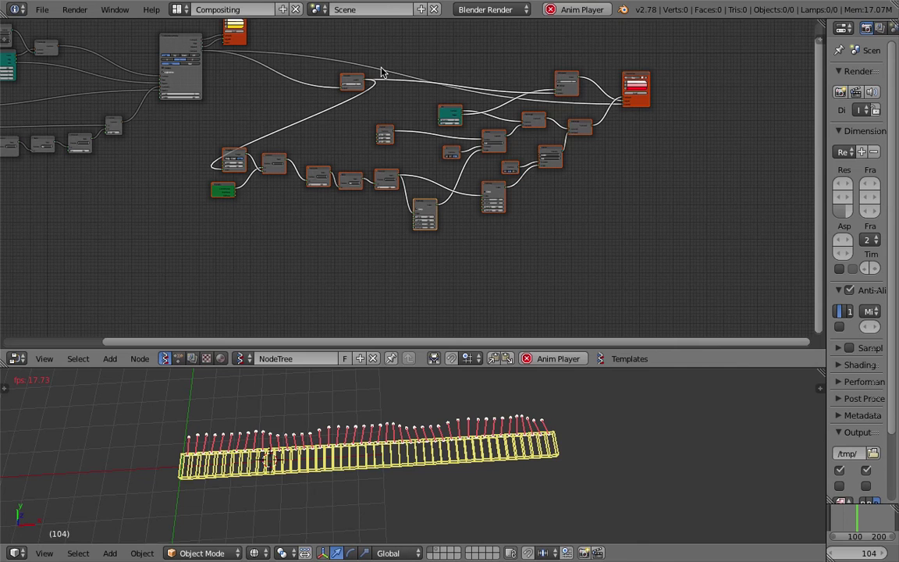
{"action": "key", "text": "shift+d"}
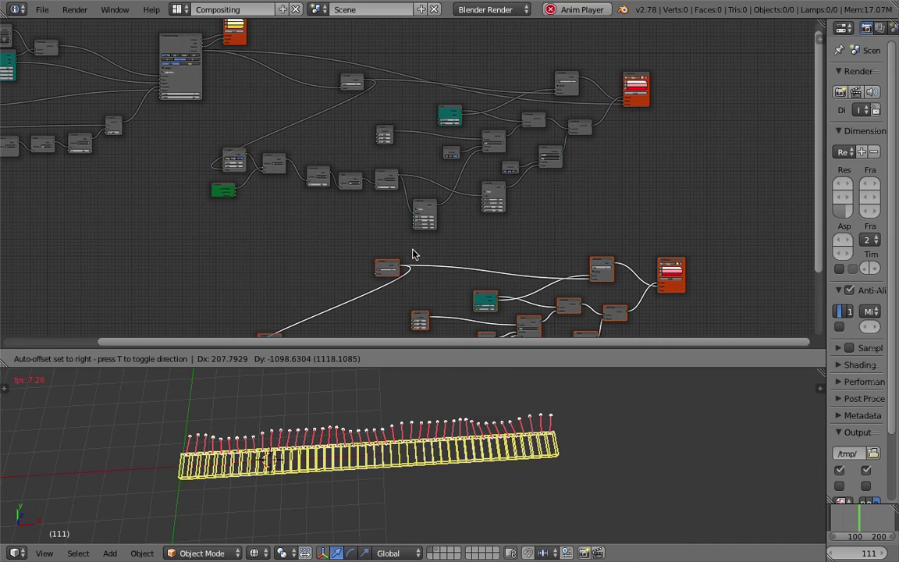
{"action": "left_click", "coordinate": [393, 219]}
{"action": "key", "text": "Escape"}
{"action": "scroll", "coordinate": [392, 224], "scroll_direction": "down", "scroll_amount": 1}
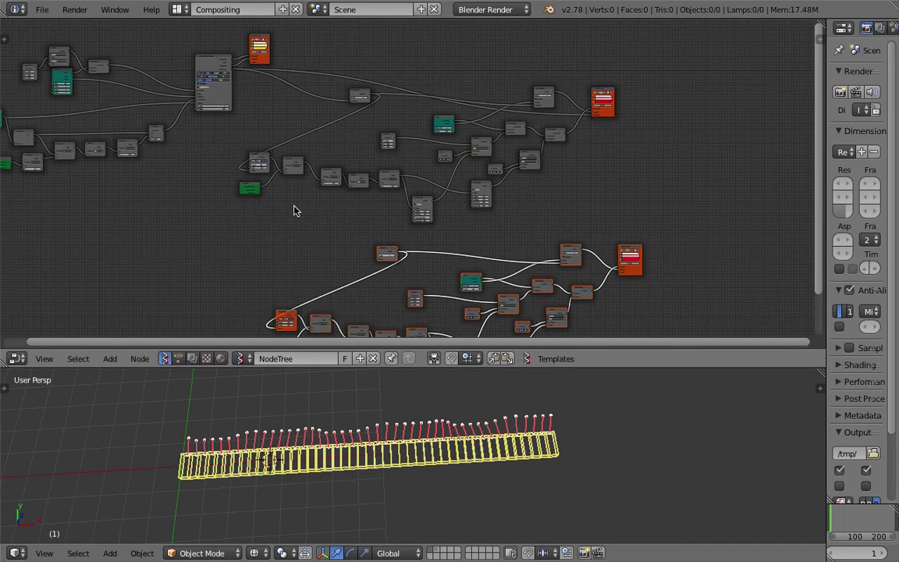
- Connect the original Frame info node to the duplicated Add node and delete the duplicated Frame info node
{"action": "middle_click_drag", "start_coordinate": [293, 206], "coordinate": [315, 196]}
{"action": "left_click_drag", "start_coordinate": [272, 179], "coordinate": [214, 190]}
{"action": "scroll", "coordinate": [242, 215], "scroll_direction": "up", "scroll_amount": 1}
{"action": "middle_click_drag", "start_coordinate": [280, 223], "coordinate": [335, 157]}
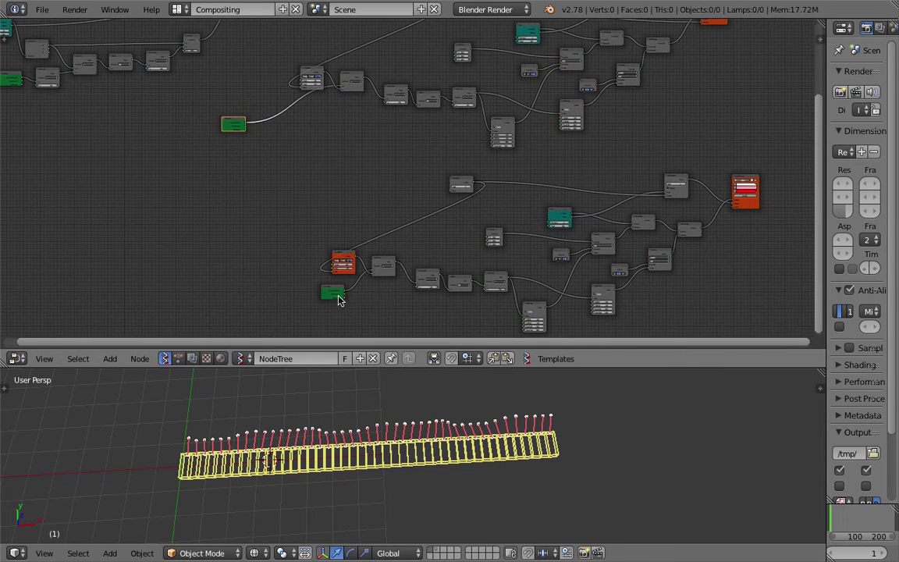
{"action": "scroll", "coordinate": [331, 292], "scroll_direction": "up", "scroll_amount": 1}
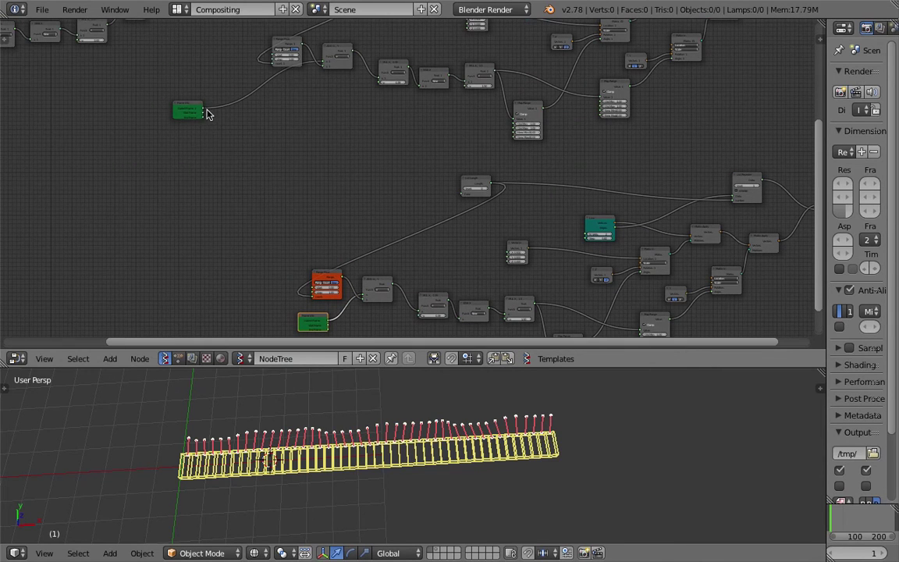
{"action": "left_click_drag", "start_coordinate": [203, 113], "coordinate": [325, 271]}
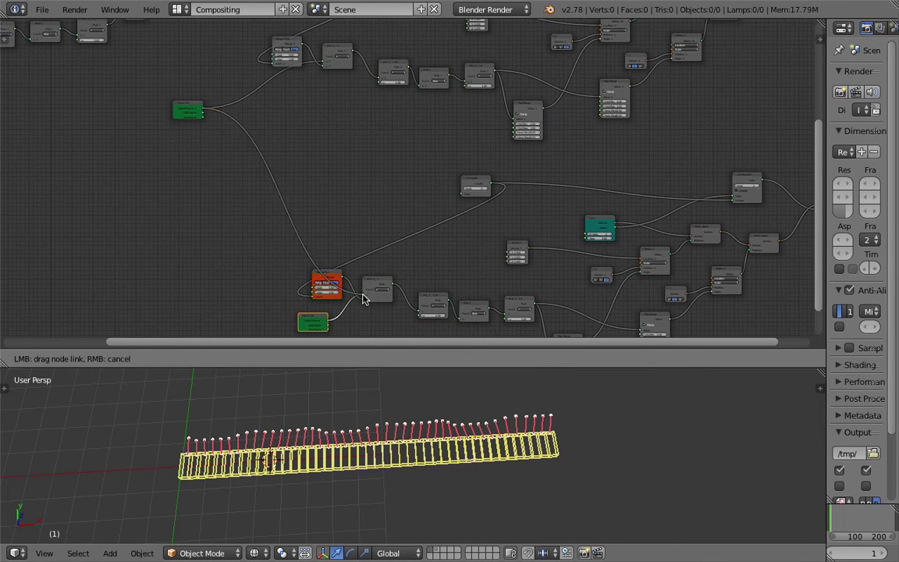
{"action": "left_click_drag", "start_coordinate": [318, 322], "coordinate": [306, 323]}
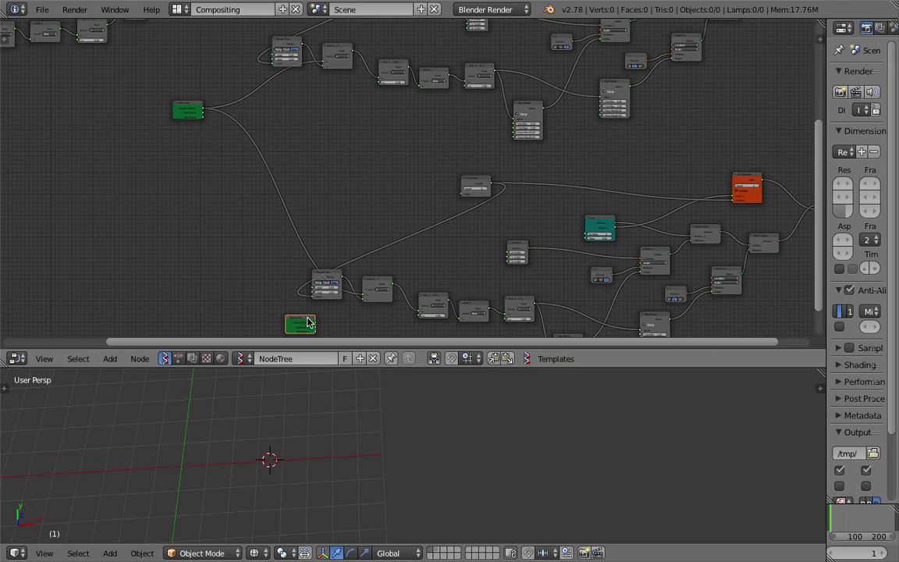
{"action": "key", "text": "x"}
- Change the duplicated Viewer Draw node's edge and face colours to shades of blue
{"action": "left_click", "coordinate": [378, 291]}
{"action": "scroll", "coordinate": [422, 277], "scroll_direction": "down", "scroll_amount": 1}
{"action": "middle_click_drag", "start_coordinate": [465, 247], "coordinate": [223, 272]}
{"action": "scroll", "coordinate": [477, 188], "scroll_direction": "up", "scroll_amount": 5}
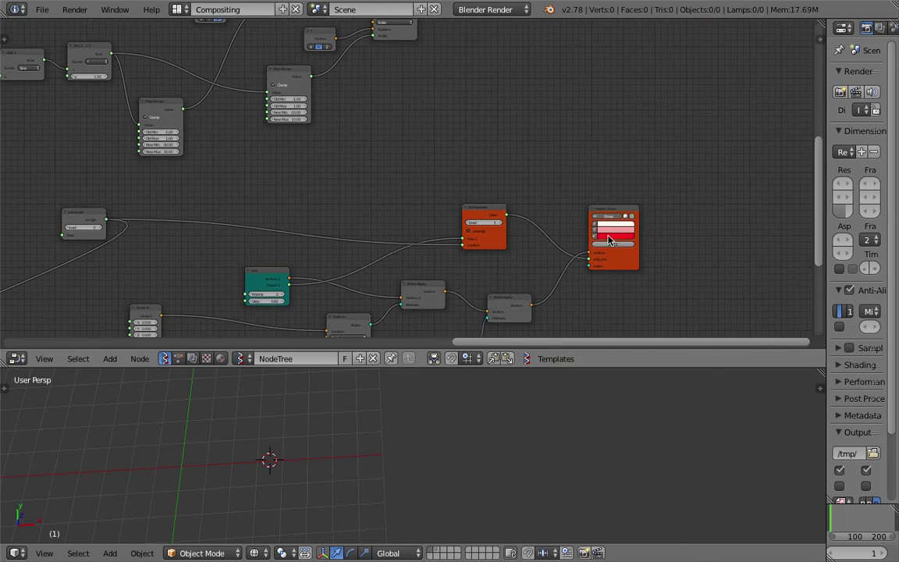
{"action": "left_click", "coordinate": [609, 235]}
{"action": "left_click_drag", "start_coordinate": [626, 197], "coordinate": [641, 159]}
{"action": "left_click", "coordinate": [613, 230]}
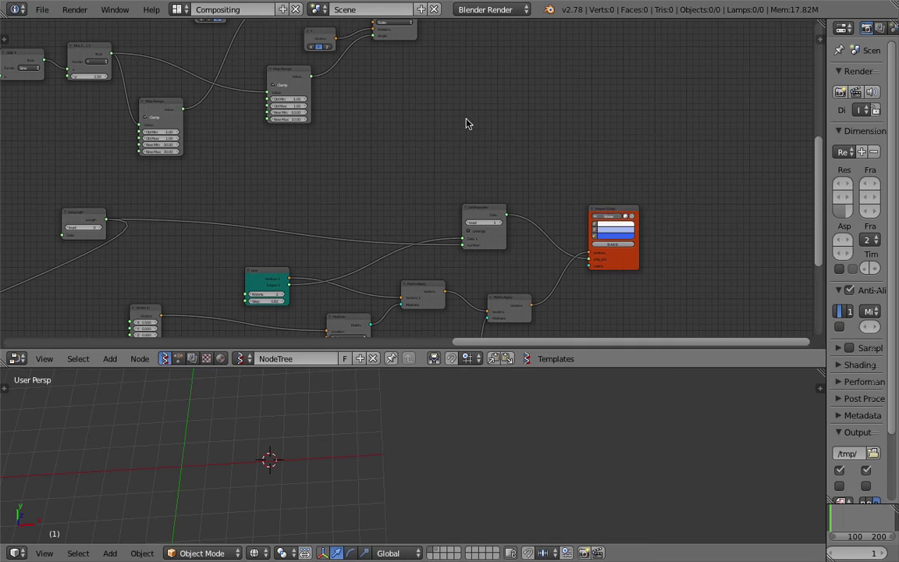
- Cut the link between the Frame info node and the duplicated Add node
{"action": "scroll", "coordinate": [487, 166], "scroll_direction": "down", "scroll_amount": 2}
{"action": "scroll", "coordinate": [491, 182], "scroll_direction": "down", "scroll_amount": 3}
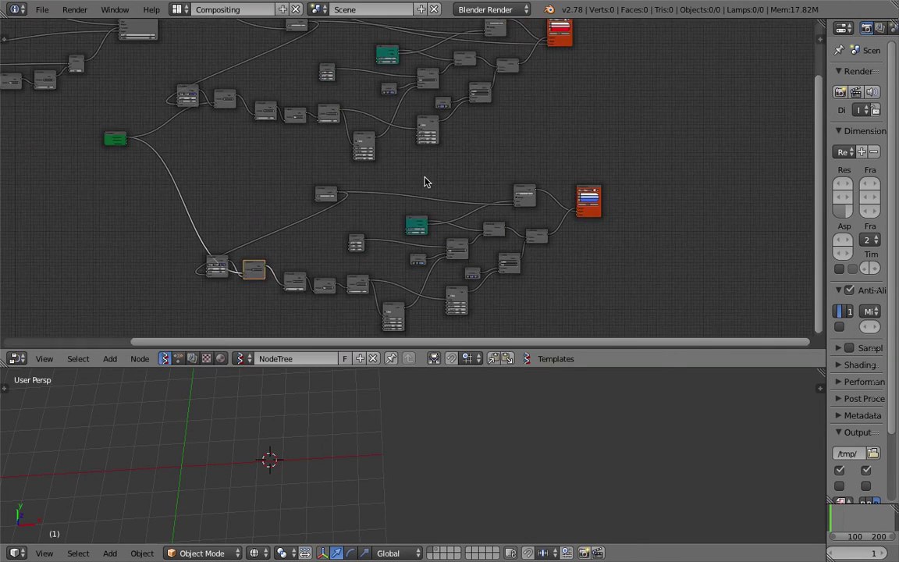
{"action": "scroll", "coordinate": [235, 176], "scroll_direction": "up", "scroll_amount": 1}
{"action": "left_click_drag", "start_coordinate": [159, 192], "coordinate": [187, 182], "text": "ctrl"}
{"action": "middle_click_drag", "start_coordinate": [217, 178], "coordinate": [263, 239]}
- Connect the duplicator's matrix output to the duplicated List Length node, and the Frame info node to the duplicated Add node
{"action": "scroll", "coordinate": [265, 228], "scroll_direction": "up", "scroll_amount": 2}
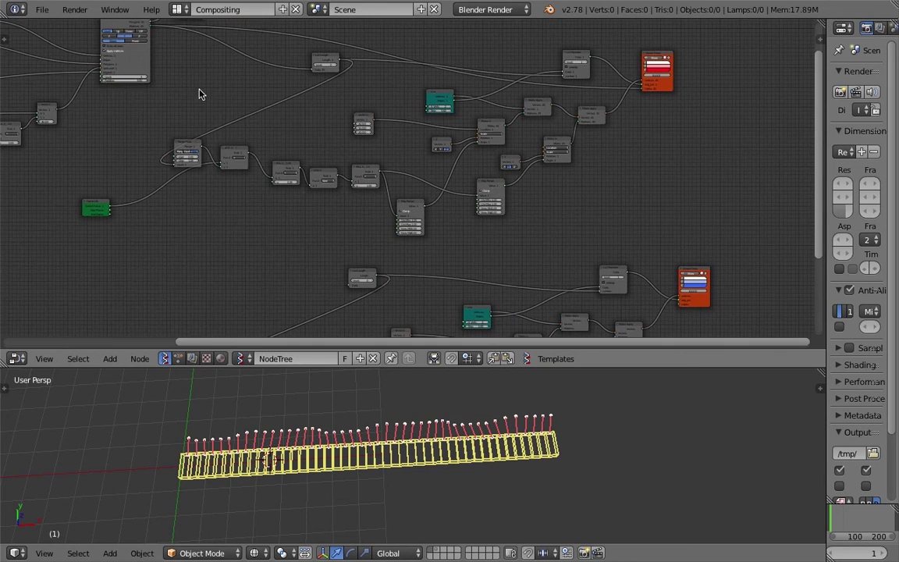
{"action": "left_click_drag", "start_coordinate": [153, 31], "coordinate": [348, 286]}
{"action": "scroll", "coordinate": [312, 278], "scroll_direction": "down", "scroll_amount": 3}
{"action": "middle_click_drag", "start_coordinate": [237, 263], "coordinate": [281, 176]}
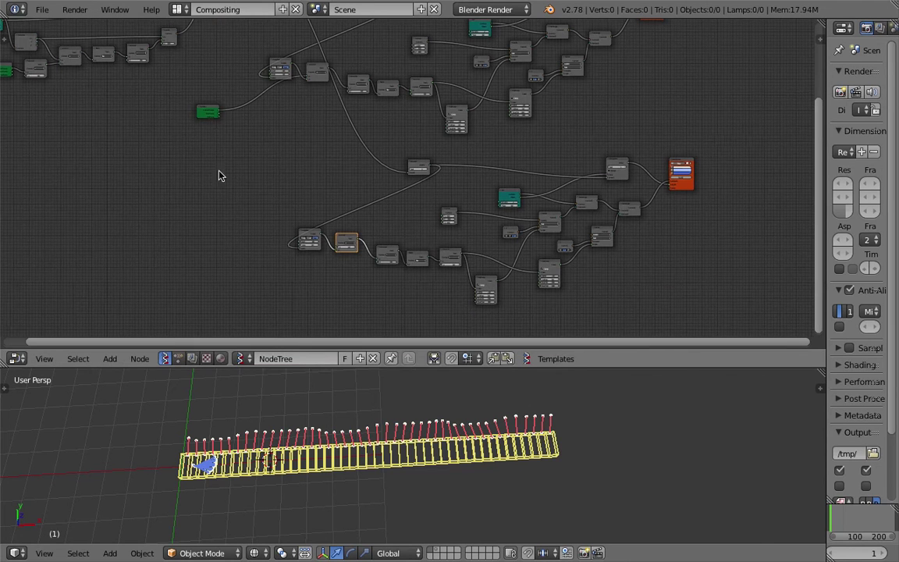
{"action": "left_click_drag", "start_coordinate": [209, 112], "coordinate": [339, 252]}
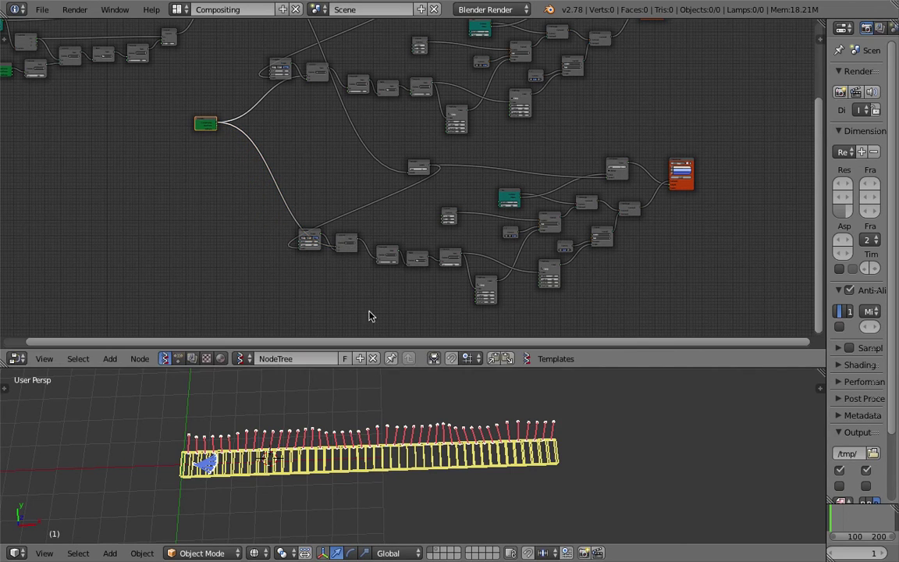
- Play the animation and move the original List Length node up, closer to the duplicator node's output
{"action": "key", "text": "alt+a"}
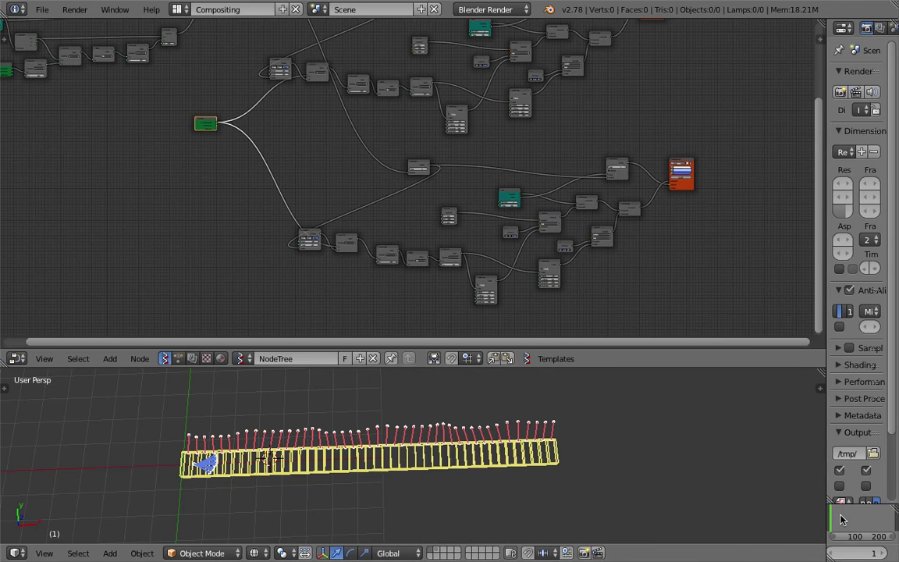
{"action": "middle_click_drag", "start_coordinate": [414, 250], "coordinate": [394, 367]}
{"action": "scroll", "coordinate": [262, 162], "scroll_direction": "down", "scroll_amount": 1}
{"action": "left_click_drag", "start_coordinate": [259, 159], "coordinate": [349, 91]}
{"action": "middle_click_drag", "start_coordinate": [361, 148], "coordinate": [367, 130]}
{"action": "left_click_drag", "start_coordinate": [676, 367], "coordinate": [678, 380]}
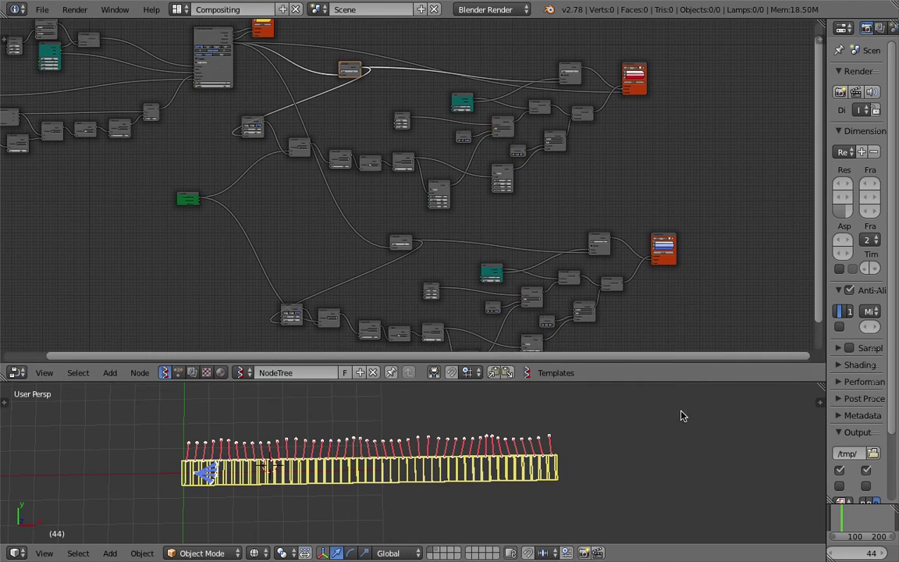
{"action": "left_click_drag", "start_coordinate": [681, 415], "coordinate": [681, 410]}
- Maximize the node editor and adjust the position of the red Viewer Draw node
{"action": "key", "text": "shift+space"}
{"action": "middle_click_drag", "start_coordinate": [680, 323], "coordinate": [629, 236]}
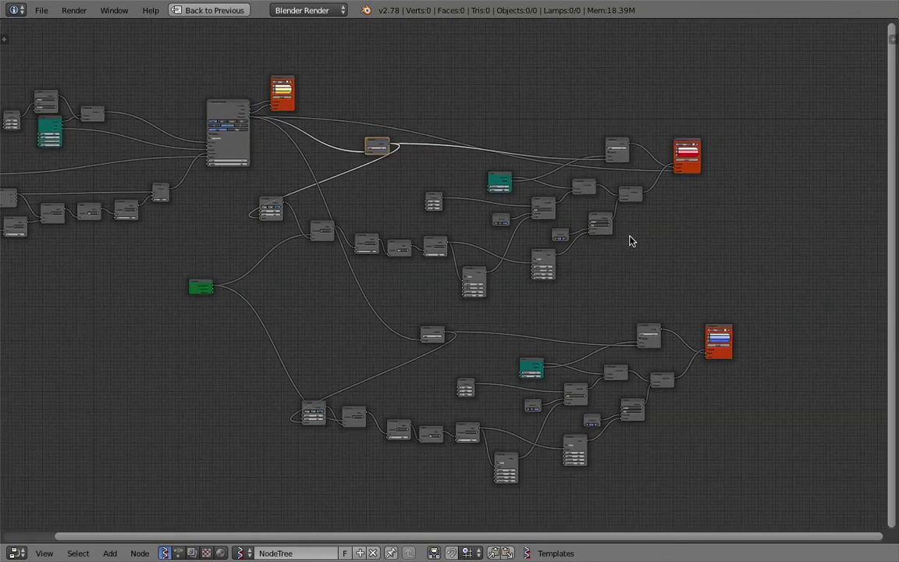
{"action": "scroll", "coordinate": [629, 236], "scroll_direction": "up", "scroll_amount": 2}
{"action": "middle_click_drag", "start_coordinate": [645, 270], "coordinate": [634, 286]}
{"action": "scroll", "coordinate": [697, 320], "scroll_direction": "up", "scroll_amount": 1}
{"action": "left_click_drag", "start_coordinate": [663, 306], "coordinate": [658, 299]}
{"action": "left_click_drag", "start_coordinate": [622, 70], "coordinate": [610, 68]}
{"action": "scroll", "coordinate": [634, 133], "scroll_direction": "up", "scroll_amount": 2}
{"action": "middle_click_drag", "start_coordinate": [589, 192], "coordinate": [612, 185]}
{"action": "middle_click_drag", "start_coordinate": [621, 264], "coordinate": [628, 259]}
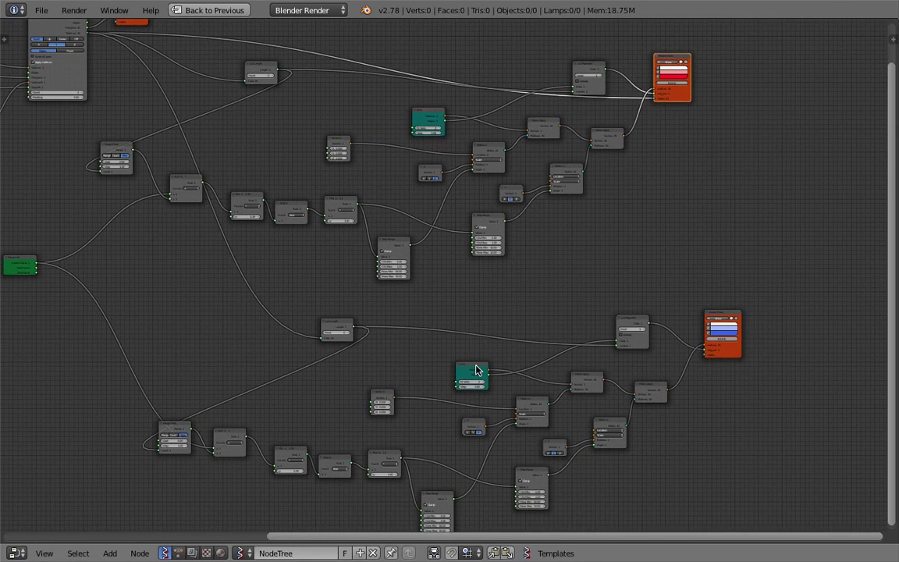
- Tidy the positions of both List Length nodes and the duplicated Line node
{"action": "left_click_drag", "start_coordinate": [475, 365], "coordinate": [484, 359]}
{"action": "middle_click_drag", "start_coordinate": [449, 307], "coordinate": [468, 297]}
{"action": "left_click_drag", "start_coordinate": [281, 62], "coordinate": [277, 69]}
{"action": "left_click_drag", "start_coordinate": [351, 315], "coordinate": [336, 319]}
{"action": "middle_click_drag", "start_coordinate": [252, 250], "coordinate": [288, 287]}
{"action": "middle_click_drag", "start_coordinate": [357, 337], "coordinate": [310, 274]}
{"action": "scroll", "coordinate": [337, 328], "scroll_direction": "up", "scroll_amount": 2}
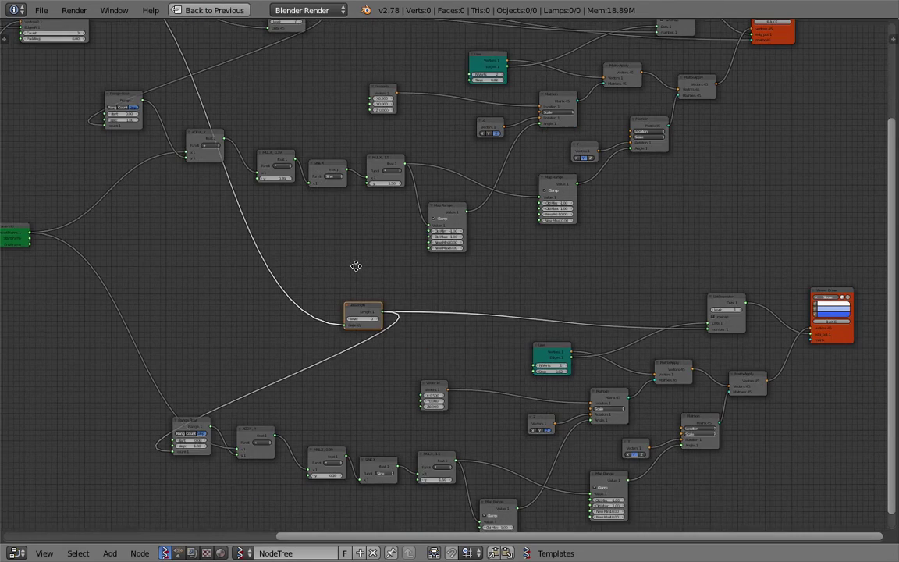
{"action": "left_click_drag", "start_coordinate": [553, 356], "coordinate": [527, 351]}
{"action": "middle_click_drag", "start_coordinate": [526, 352], "coordinate": [524, 327]}
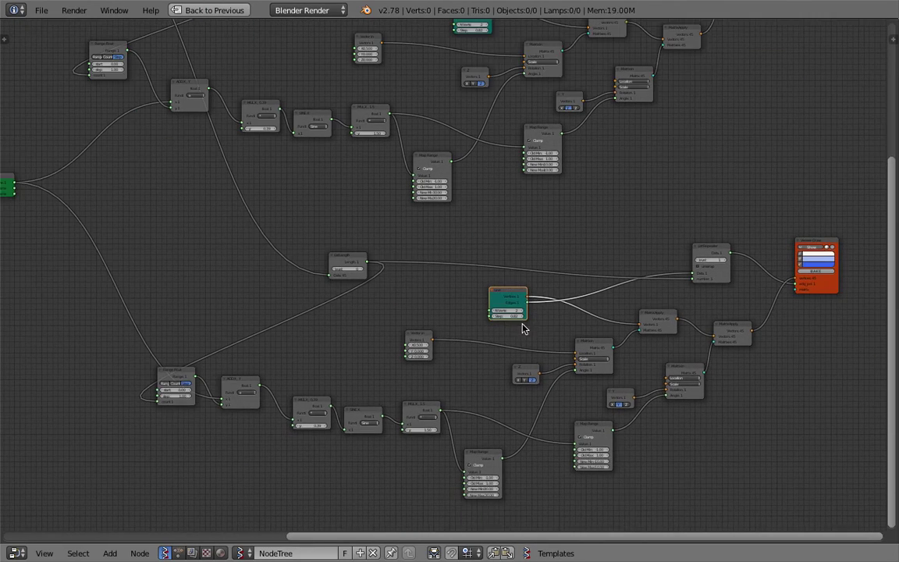
- Examine the duplicated Line node's settings and the links through the rest of the blue oar branch
{"action": "scroll", "coordinate": [524, 328], "scroll_direction": "up", "scroll_amount": 2}
{"action": "scroll", "coordinate": [523, 329], "scroll_direction": "up", "scroll_amount": 3}
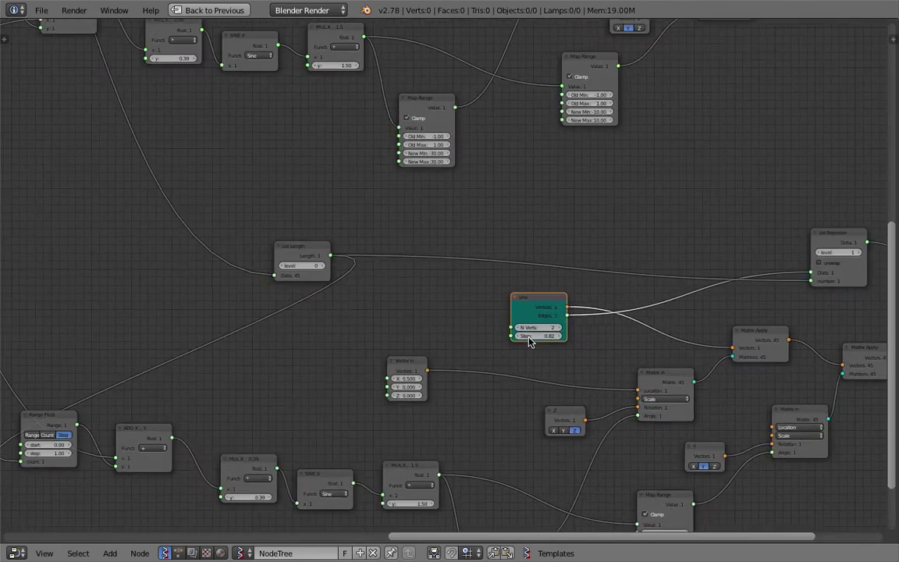
{"action": "middle_click_drag", "start_coordinate": [531, 342], "coordinate": [484, 311]}
{"action": "scroll", "coordinate": [486, 313], "scroll_direction": "up", "scroll_amount": 2}
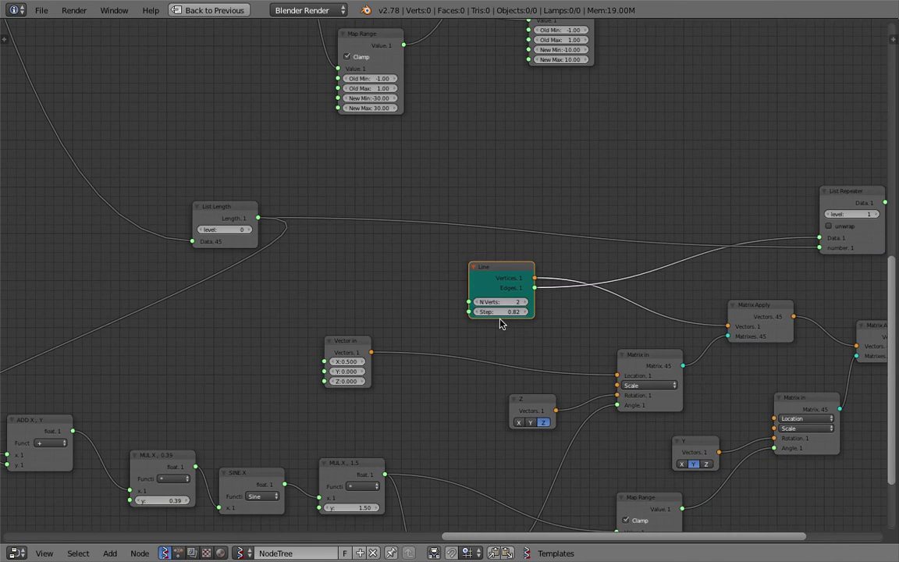
{"action": "scroll", "coordinate": [500, 325], "scroll_direction": "down", "scroll_amount": 2}
{"action": "middle_click_drag", "start_coordinate": [494, 327], "coordinate": [474, 297]}
{"action": "scroll", "coordinate": [464, 299], "scroll_direction": "down", "scroll_amount": 1}
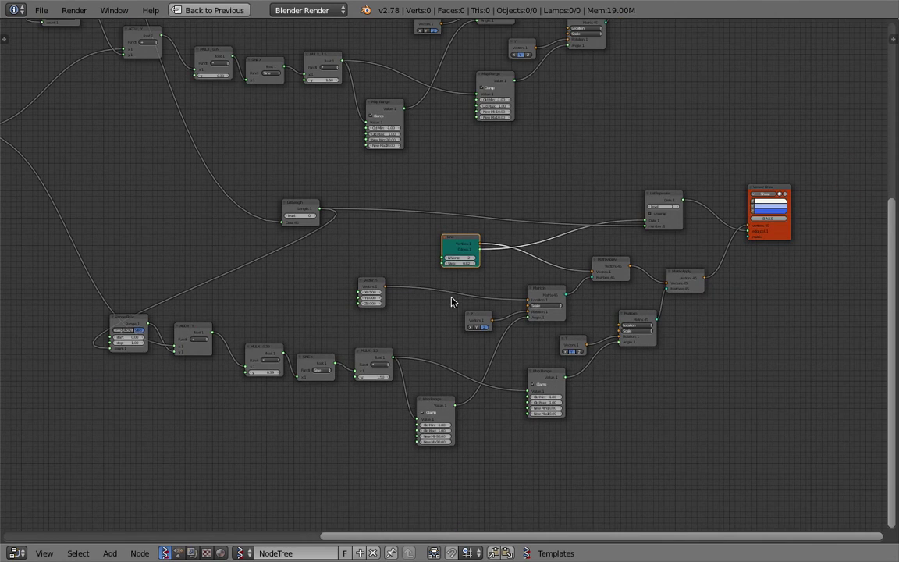
{"action": "middle_click_drag", "start_coordinate": [405, 242], "coordinate": [411, 257]}
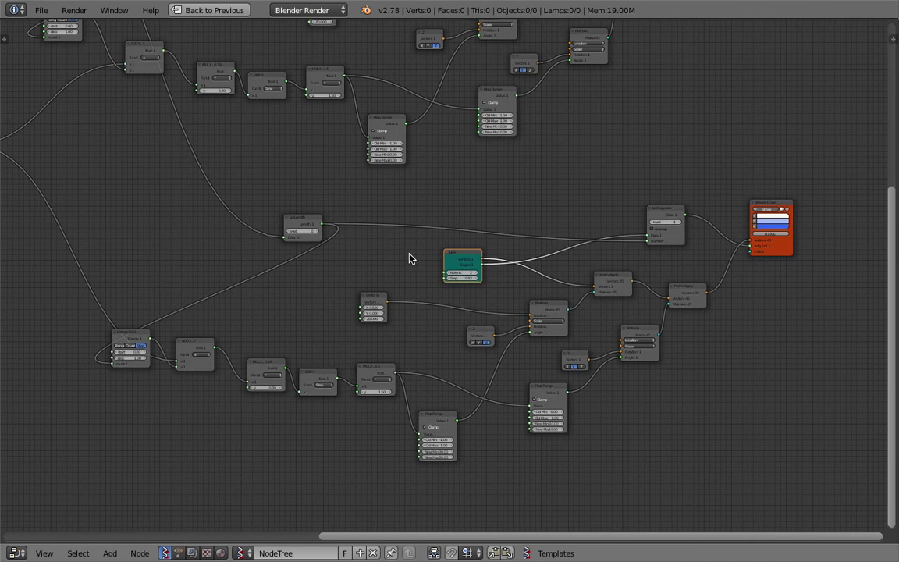
- Restore the split editor layout and return the animation to frame 1
{"action": "key", "text": "ctrl+Up"}
{"action": "left_click", "coordinate": [836, 520]}
{"action": "left_click_drag", "start_coordinate": [836, 519], "coordinate": [830, 516]}
- Connect the duplicator's matrix output to the matrix input of the blue Viewer Draw node
{"action": "middle_click_drag", "start_coordinate": [387, 161], "coordinate": [400, 202]}
{"action": "middle_click_drag", "start_coordinate": [352, 164], "coordinate": [352, 213]}
{"action": "scroll", "coordinate": [261, 193], "scroll_direction": "down", "scroll_amount": 2}
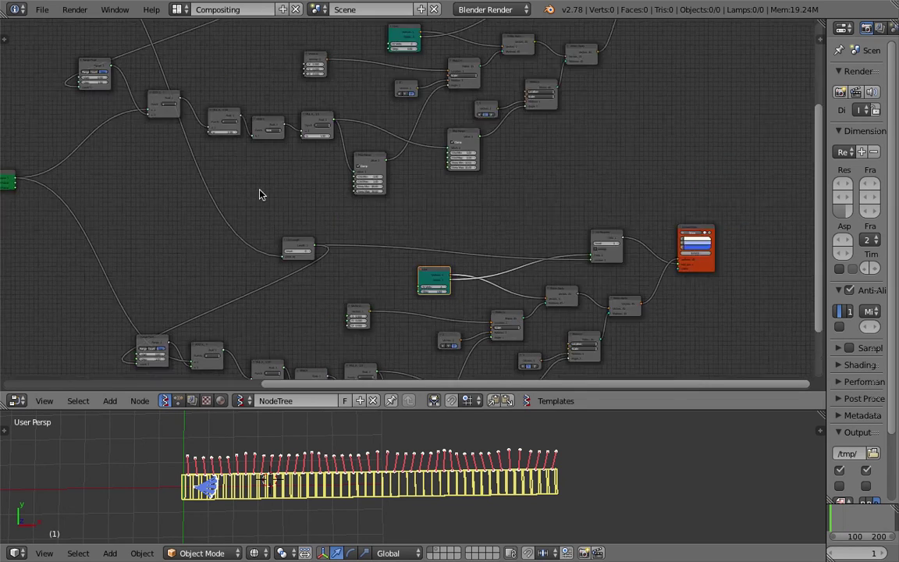
{"action": "middle_click_drag", "start_coordinate": [217, 174], "coordinate": [209, 240]}
{"action": "scroll", "coordinate": [394, 185], "scroll_direction": "down", "scroll_amount": 4}
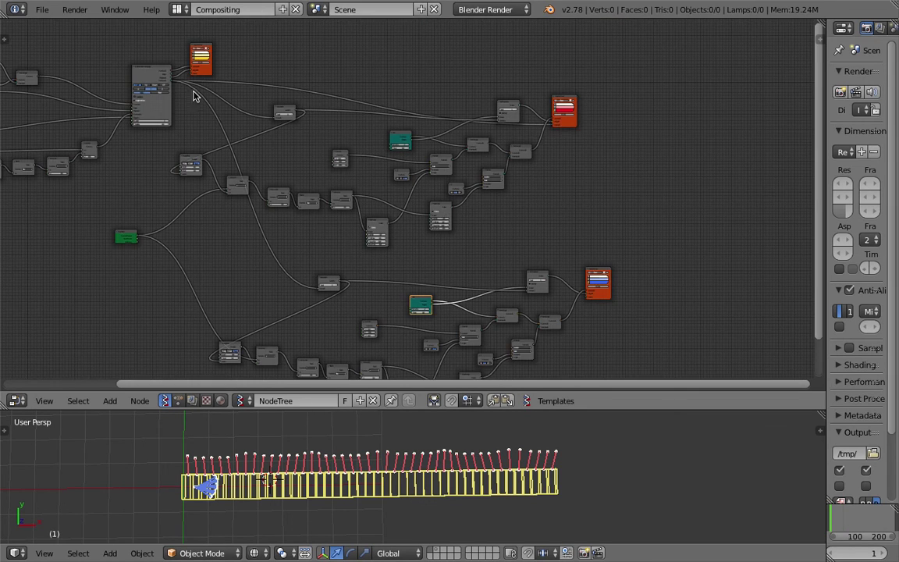
{"action": "scroll", "coordinate": [171, 85], "scroll_direction": "up", "scroll_amount": 1}
{"action": "left_click_drag", "start_coordinate": [152, 72], "coordinate": [601, 311]}
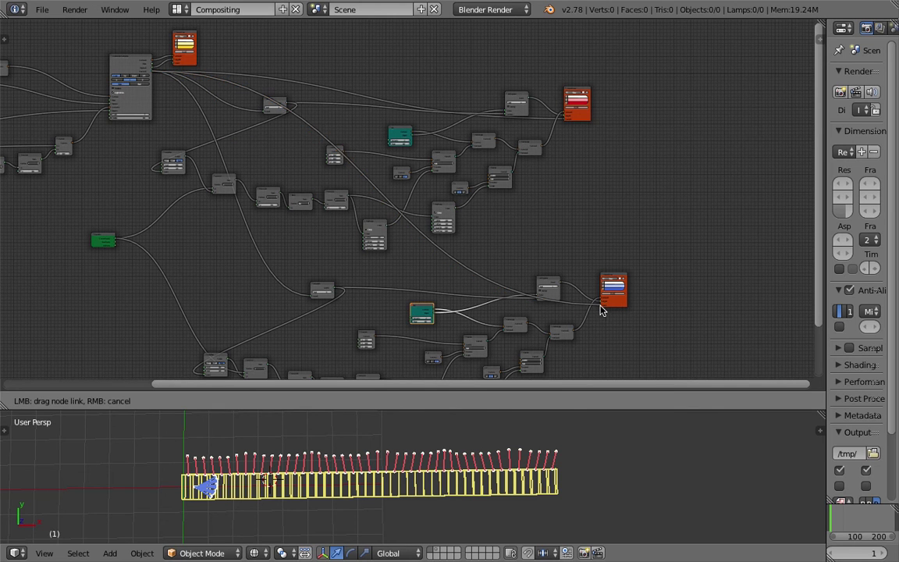
{"action": "middle_click_drag", "start_coordinate": [404, 303], "coordinate": [403, 236]}
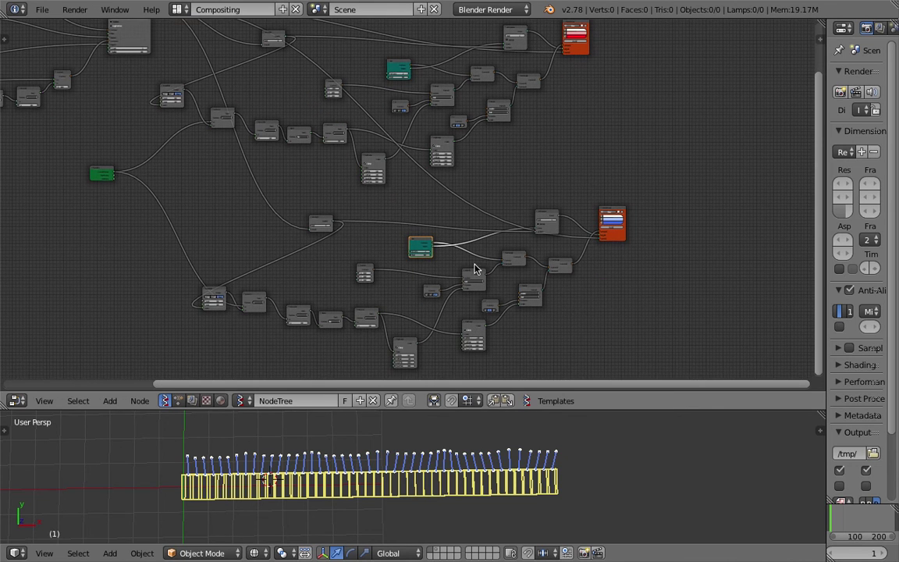
- Save the file over the existing version
{"action": "middle_click_drag", "start_coordinate": [437, 475], "coordinate": [393, 484]}
{"action": "key", "text": "ctrl+s"}
{"action": "left_click", "coordinate": [391, 486]}
- Move the red oar branch's Vector in node closer to its Matrix in node and enter 0.5 for its X
{"action": "middle_click_drag", "start_coordinate": [327, 167], "coordinate": [367, 306]}
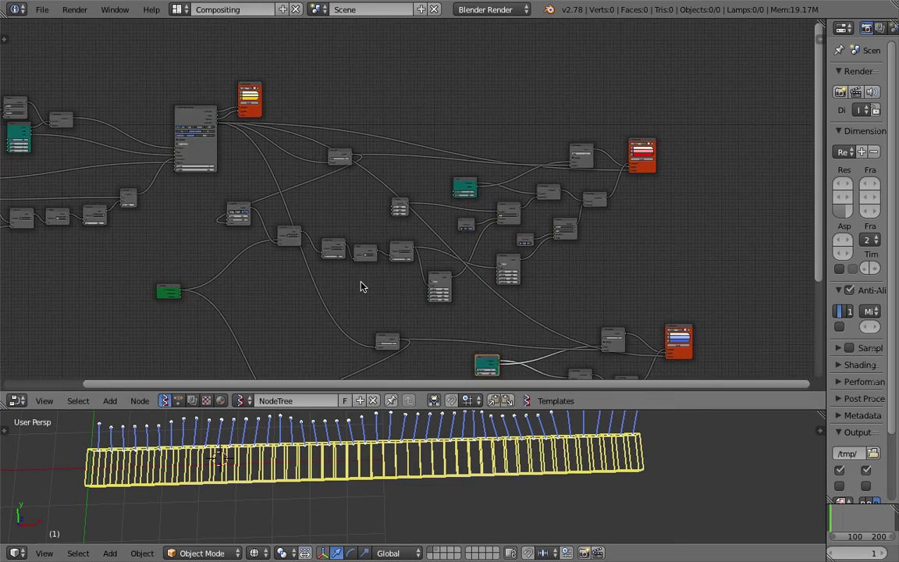
{"action": "scroll", "coordinate": [352, 266], "scroll_direction": "up", "scroll_amount": 4}
{"action": "scroll", "coordinate": [371, 266], "scroll_direction": "up", "scroll_amount": 2}
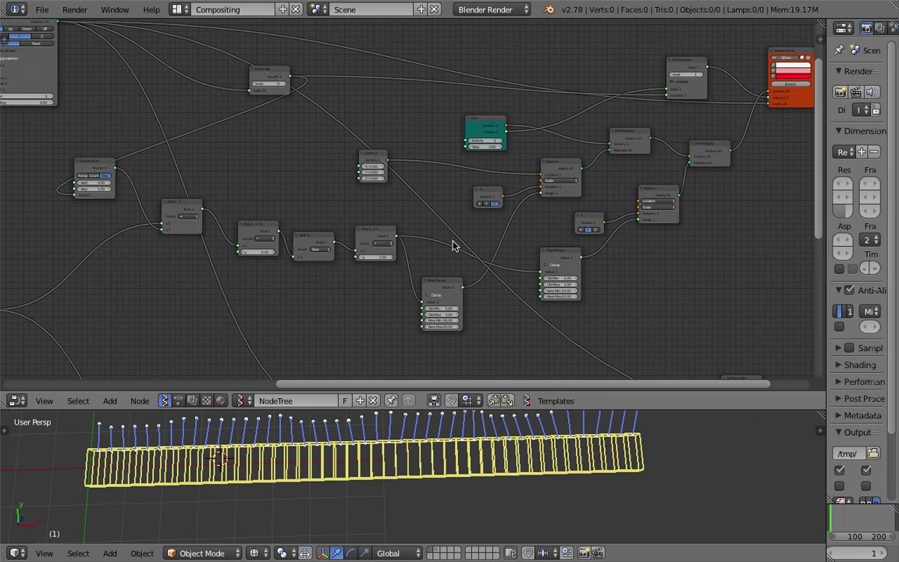
{"action": "middle_click_drag", "start_coordinate": [536, 281], "coordinate": [428, 291]}
{"action": "scroll", "coordinate": [372, 295], "scroll_direction": "up", "scroll_amount": 2}
{"action": "scroll", "coordinate": [343, 279], "scroll_direction": "up", "scroll_amount": 1}
{"action": "scroll", "coordinate": [303, 222], "scroll_direction": "up", "scroll_amount": 1}
{"action": "scroll", "coordinate": [186, 129], "scroll_direction": "up", "scroll_amount": 1}
{"action": "left_click_drag", "start_coordinate": [186, 129], "coordinate": [259, 123]}
{"action": "left_click", "coordinate": [249, 123]}
{"action": "type", "text": ".5"}
{"action": "key", "text": "Return"}
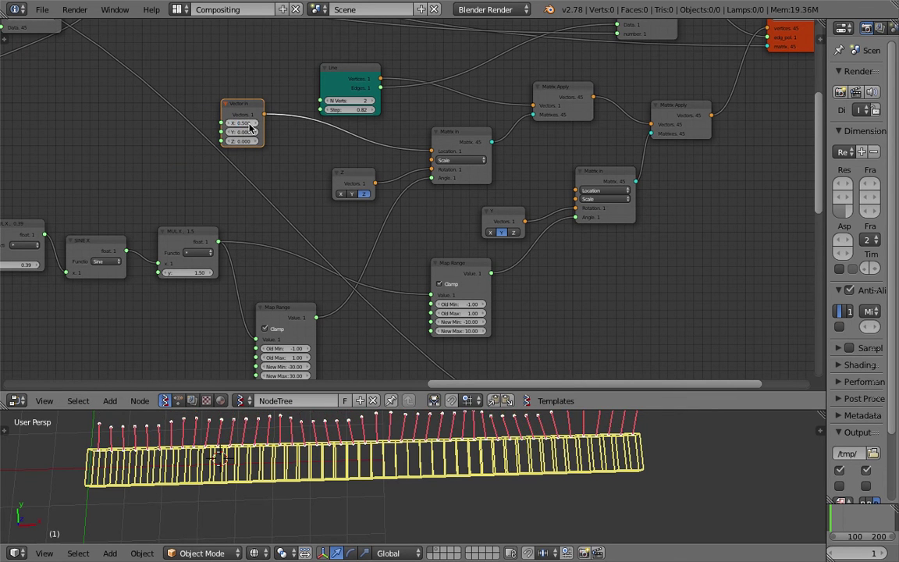
- Set the X value of the blue oar branch's Vector in node to -0.5
{"action": "scroll", "coordinate": [273, 171], "scroll_direction": "down", "scroll_amount": 2}
{"action": "middle_click_drag", "start_coordinate": [315, 295], "coordinate": [305, 126]}
{"action": "middle_click_drag", "start_coordinate": [397, 233], "coordinate": [367, 128]}
{"action": "scroll", "coordinate": [411, 351], "scroll_direction": "up", "scroll_amount": 3}
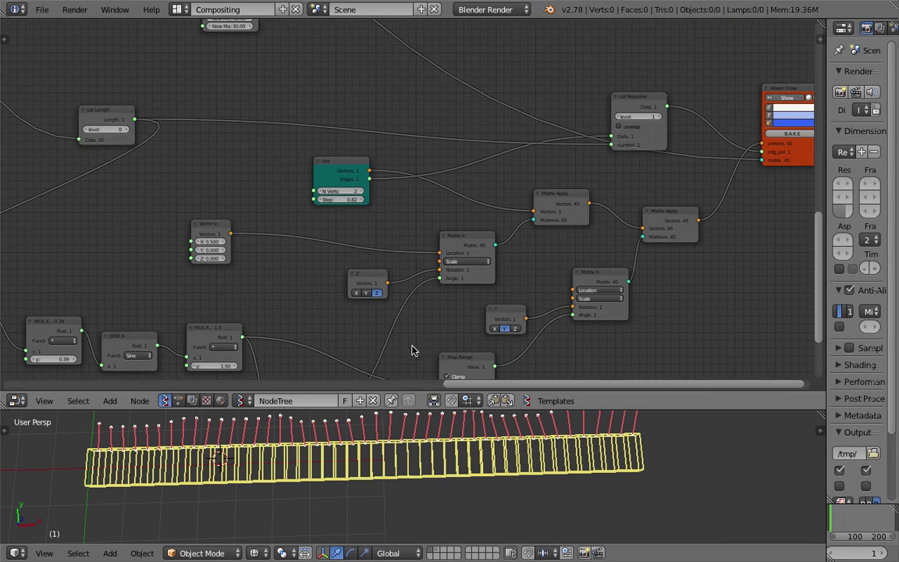
{"action": "scroll", "coordinate": [396, 343], "scroll_direction": "down", "scroll_amount": 1}
{"action": "middle_click_drag", "start_coordinate": [374, 254], "coordinate": [415, 185]}
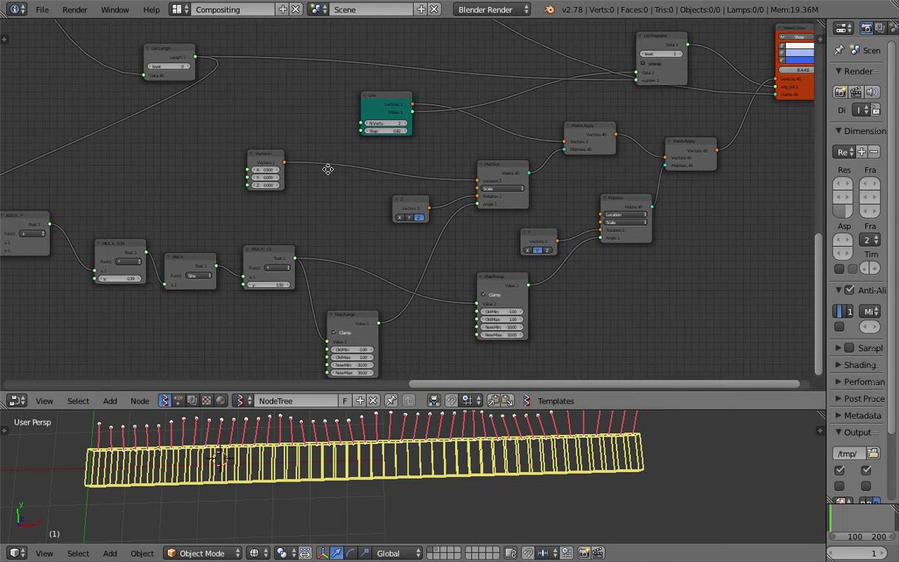
{"action": "middle_click_drag", "start_coordinate": [327, 169], "coordinate": [342, 116]}
{"action": "scroll", "coordinate": [271, 114], "scroll_direction": "up", "scroll_amount": 2}
{"action": "left_click", "coordinate": [251, 102]}
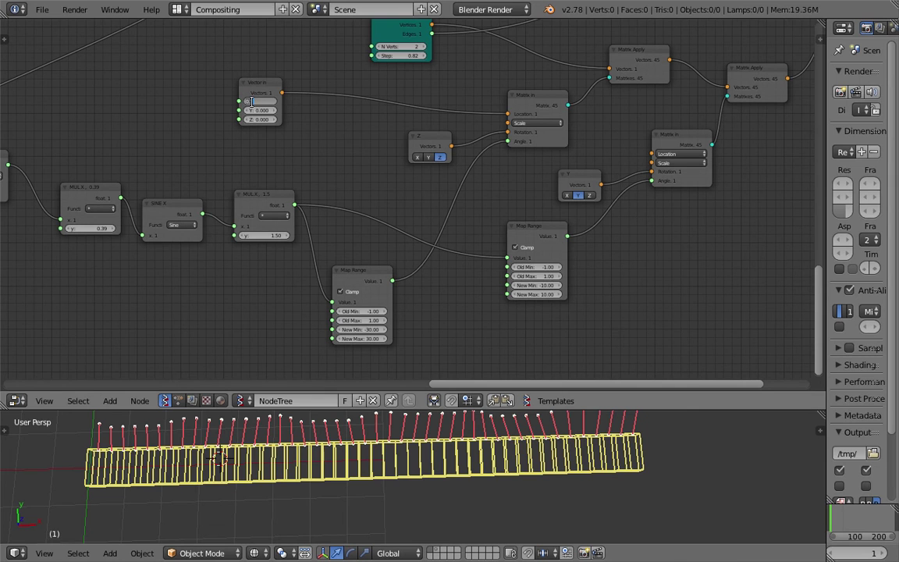
{"action": "type", "text": "-0.5"}
{"action": "key", "text": "Return"}
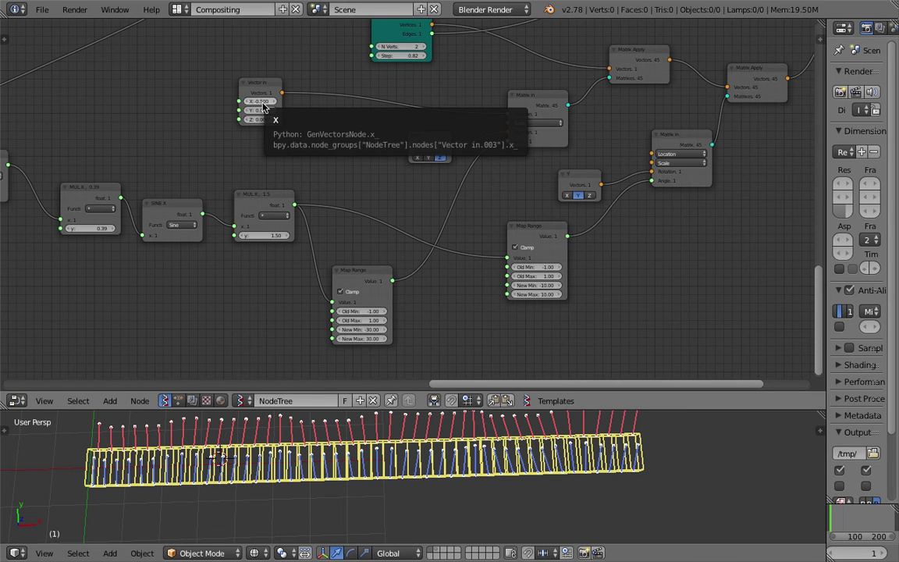
- Set the blue oar branch's Line step to -0.82 and save the file
{"action": "middle_click_drag", "start_coordinate": [282, 121], "coordinate": [286, 167]}
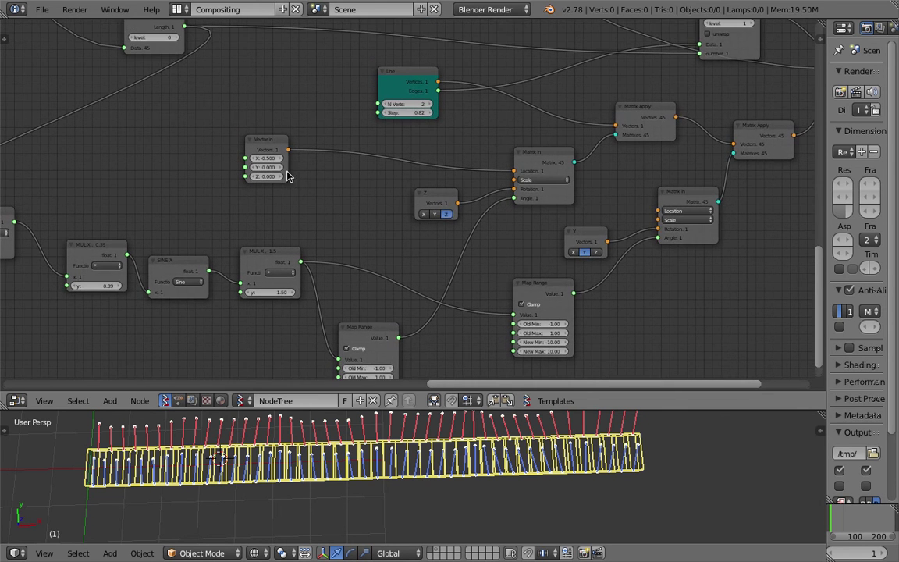
{"action": "scroll", "coordinate": [367, 133], "scroll_direction": "up", "scroll_amount": 1}
{"action": "left_click", "coordinate": [415, 99]}
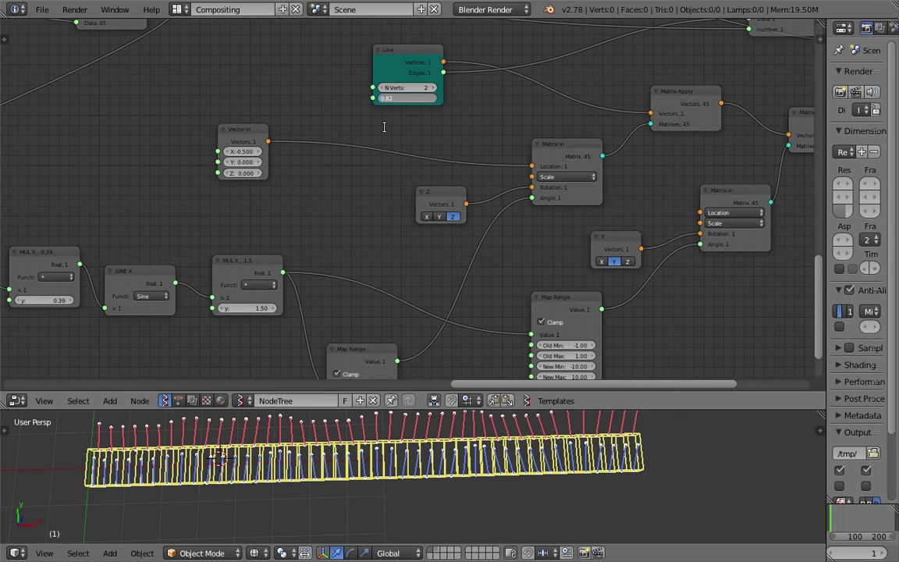
{"action": "key", "text": "Return"}
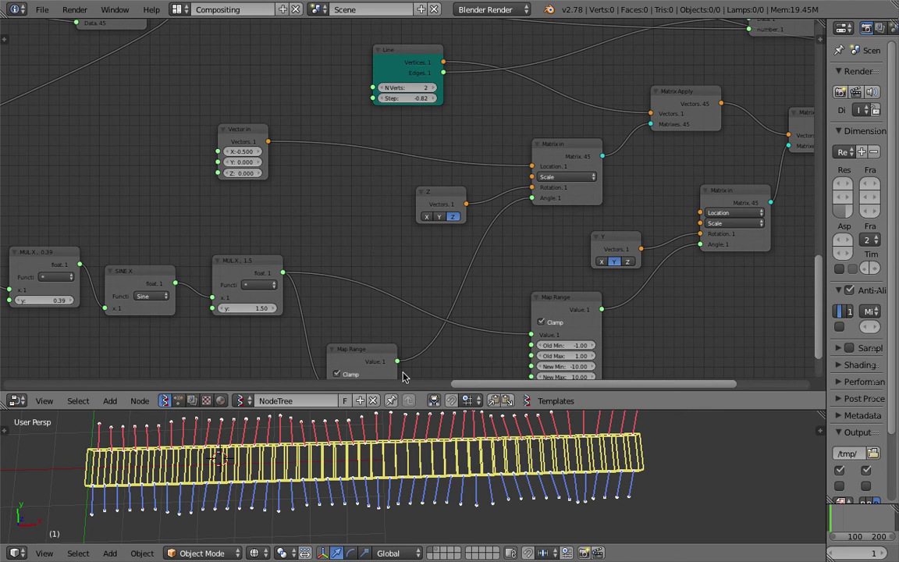
{"action": "key", "text": "ctrl+s"}
{"action": "left_click", "coordinate": [407, 282]}
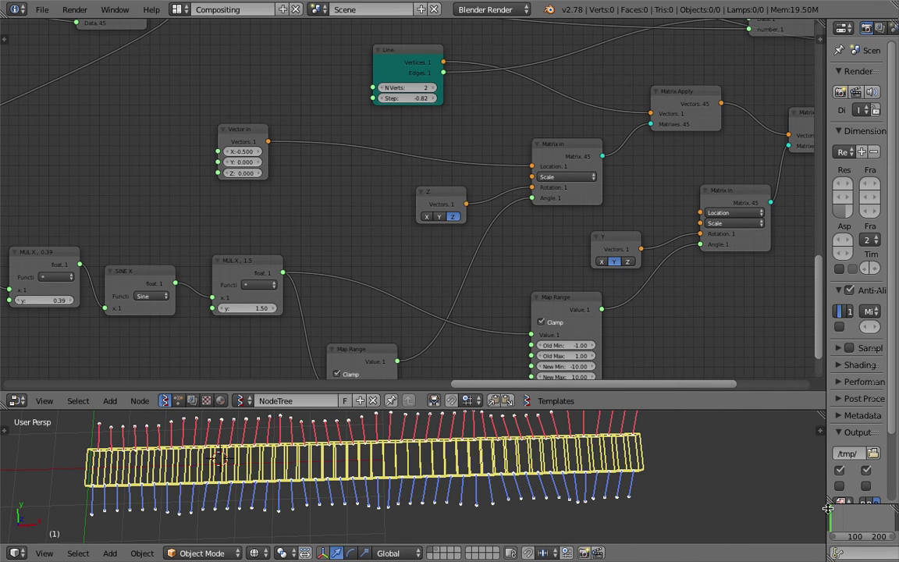
- Widen the properties and timeline area, then save the file again
{"action": "left_click_drag", "start_coordinate": [826, 495], "coordinate": [737, 500]}
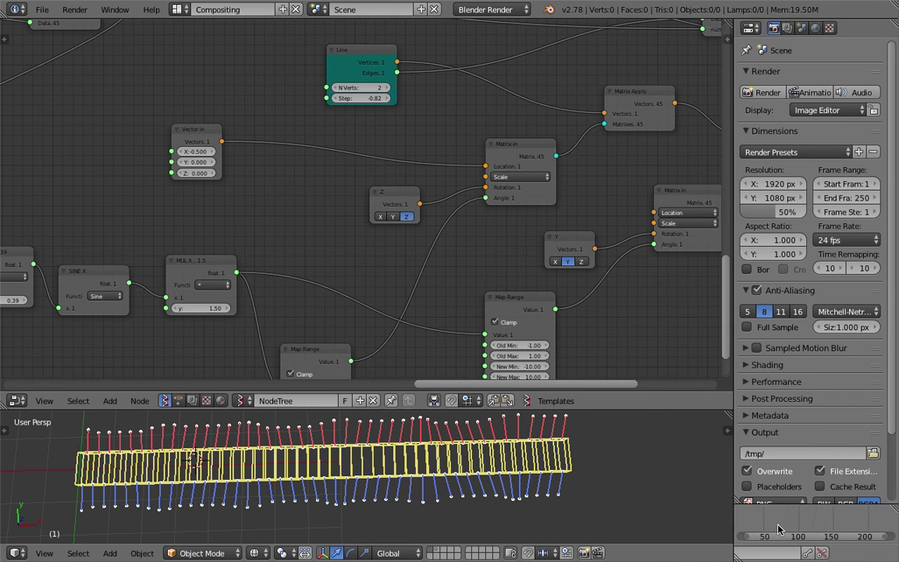
{"action": "key", "text": "ctrl+s"}
{"action": "left_click", "coordinate": [629, 496]}
{"action": "key", "text": "ctrl+s"}
{"action": "left_click", "coordinate": [625, 485]}
- Start the animation playback and save the scene as a new version, sv_centiMiliPede_003.blend
{"action": "key", "text": "alt+a"}
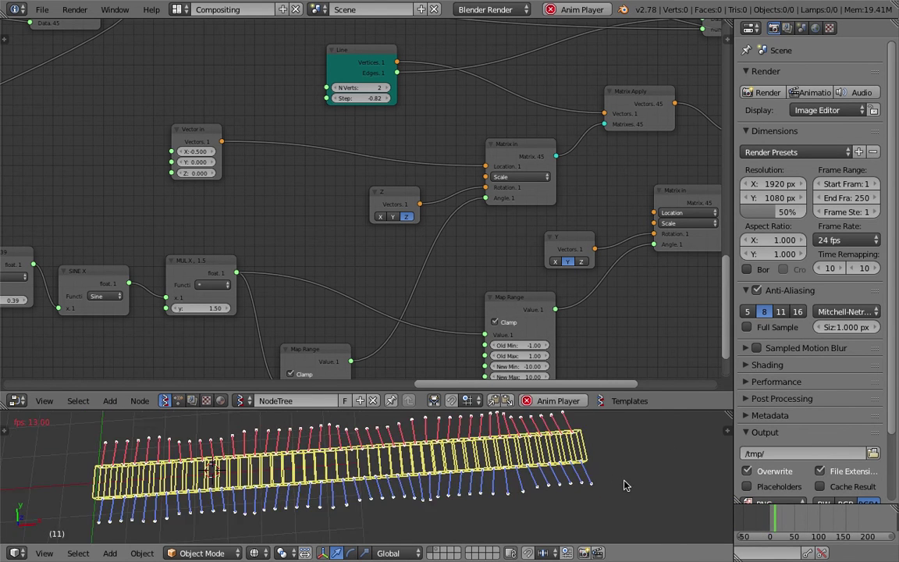
{"action": "key", "text": "ctrl+s"}
{"action": "left_click", "coordinate": [620, 485]}
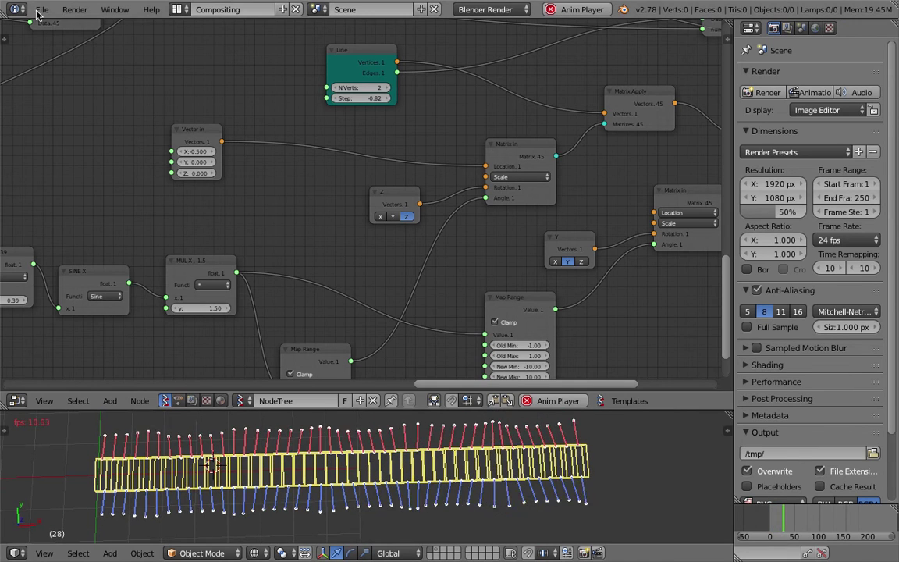
{"action": "left_click", "coordinate": [42, 9]}
{"action": "left_click", "coordinate": [67, 131]}
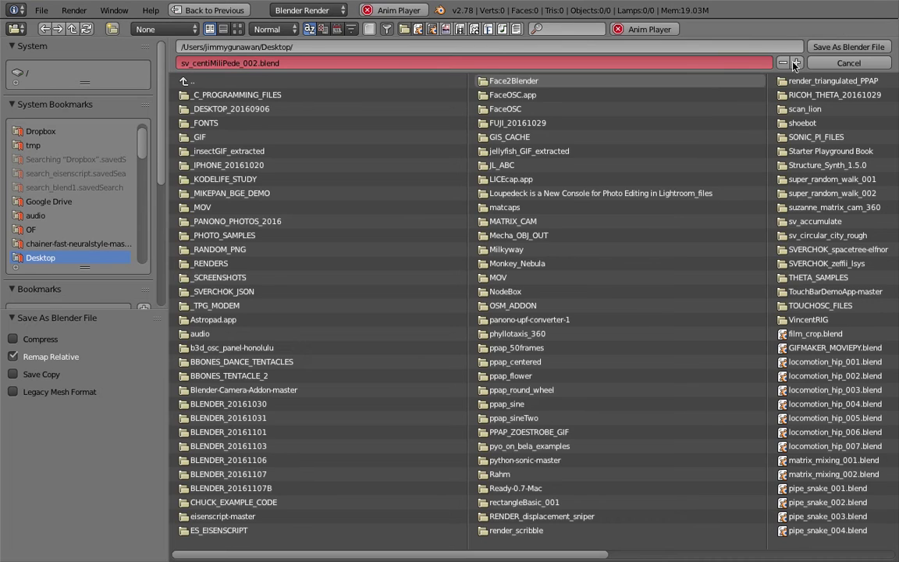
{"action": "left_click", "coordinate": [822, 49]}
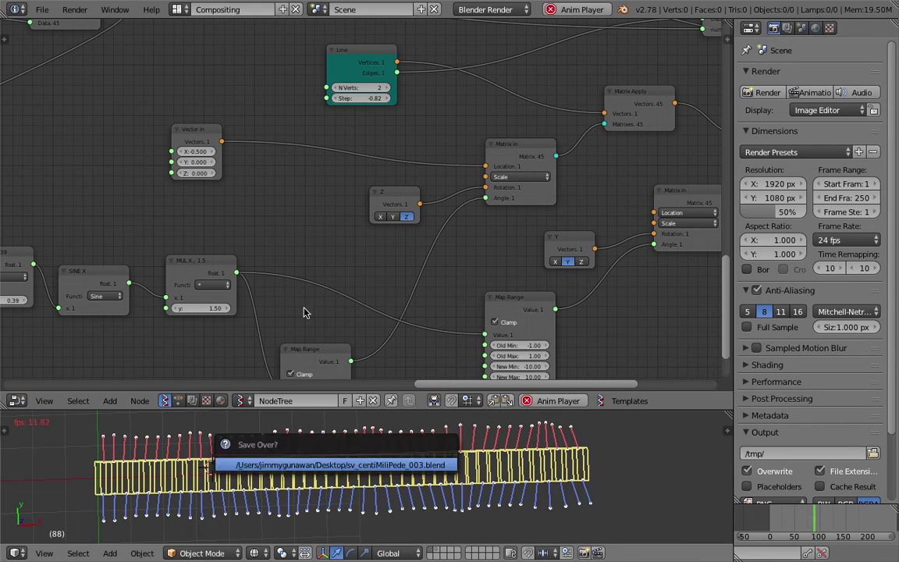
- Move the blue oar branch's Add node up slightly and set its Range Float start to 19.68
{"action": "middle_click_drag", "start_coordinate": [409, 251], "coordinate": [557, 215]}
{"action": "middle_click_drag", "start_coordinate": [236, 264], "coordinate": [448, 257]}
{"action": "middle_click_drag", "start_coordinate": [292, 267], "coordinate": [327, 277]}
{"action": "scroll", "coordinate": [308, 260], "scroll_direction": "down", "scroll_amount": 1}
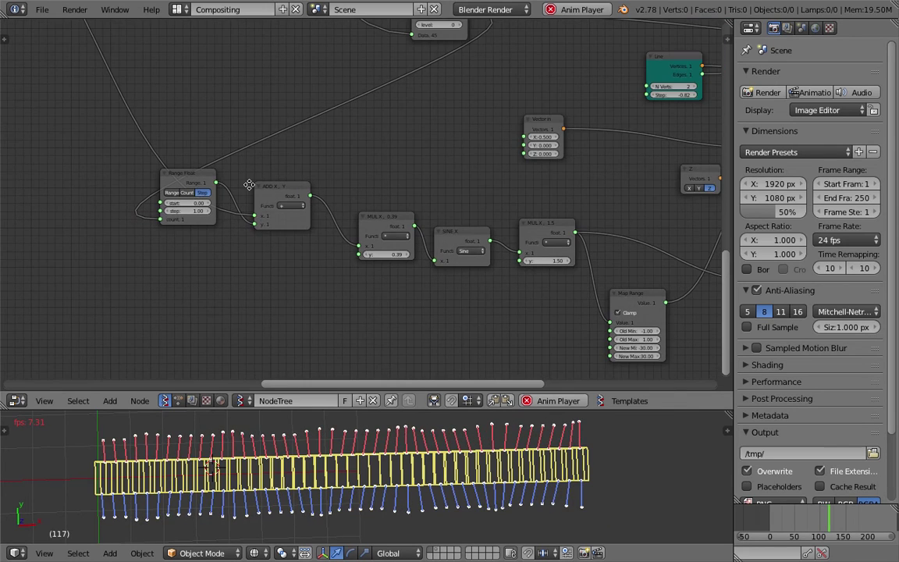
{"action": "middle_click_drag", "start_coordinate": [266, 240], "coordinate": [302, 309]}
{"action": "scroll", "coordinate": [302, 309], "scroll_direction": "up", "scroll_amount": 2}
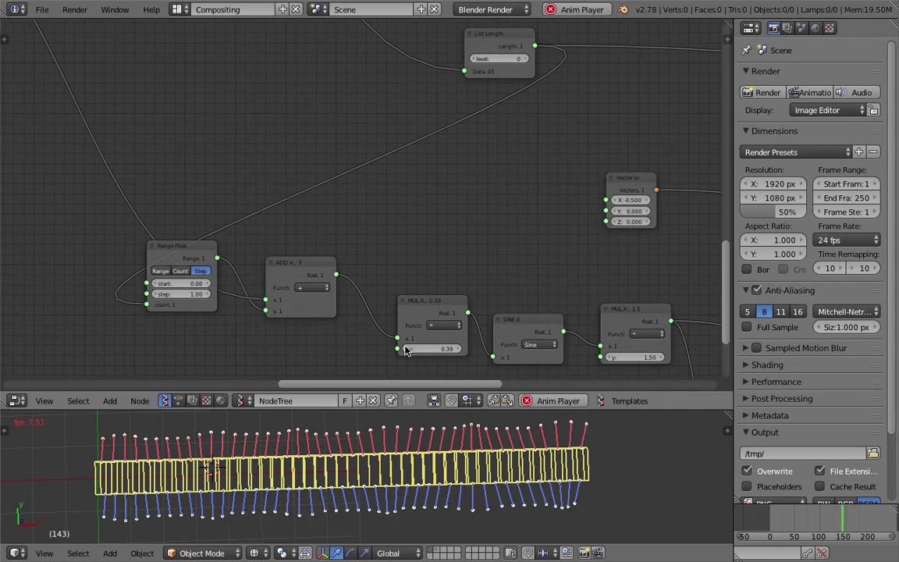
{"action": "left_click_drag", "start_coordinate": [294, 263], "coordinate": [301, 246]}
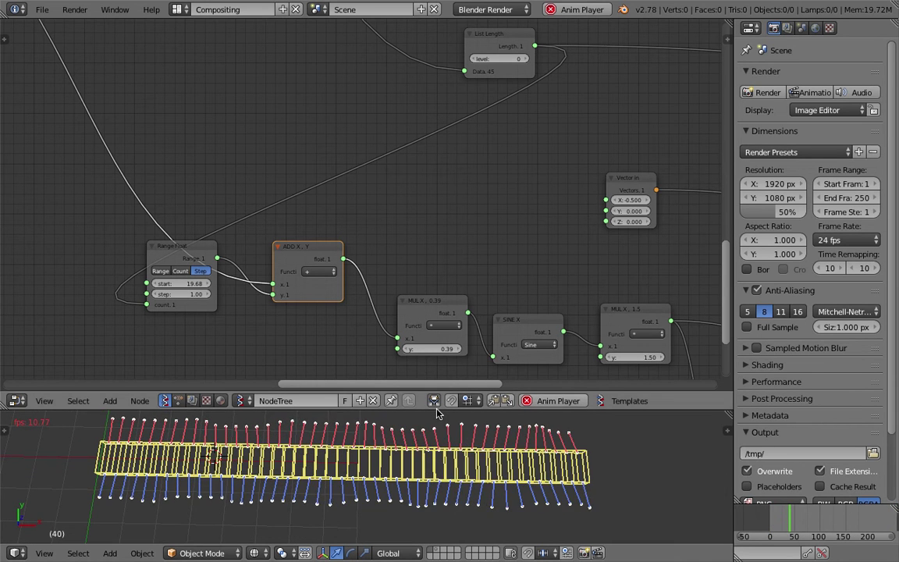
- Enlarge the 3D viewport by shrinking the node editor, and save over sv_centiMiliPede_003.blend
{"action": "left_click_drag", "start_coordinate": [437, 409], "coordinate": [442, 331]}
{"action": "scroll", "coordinate": [458, 420], "scroll_direction": "up", "scroll_amount": 2}
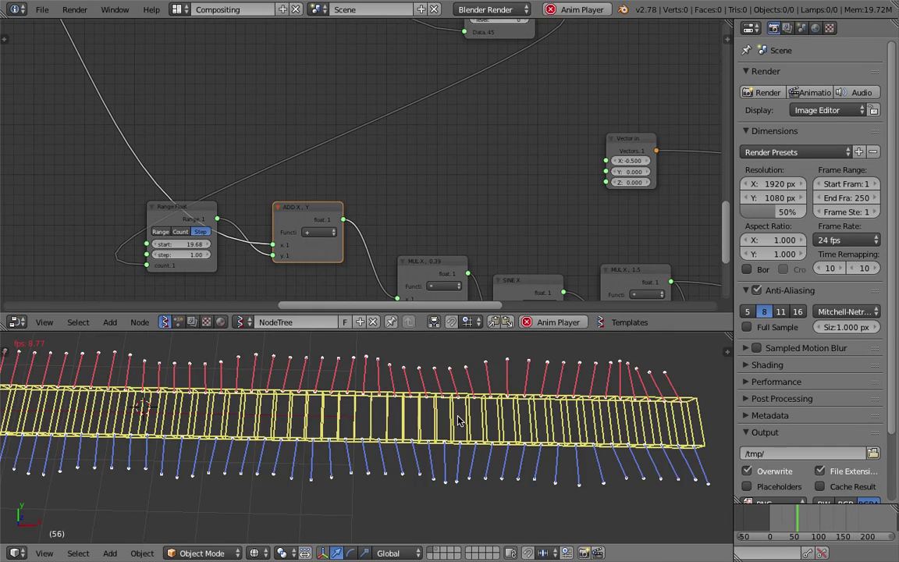
{"action": "scroll", "coordinate": [459, 420], "scroll_direction": "down", "scroll_amount": 3}
{"action": "key", "text": "ctrl+s"}
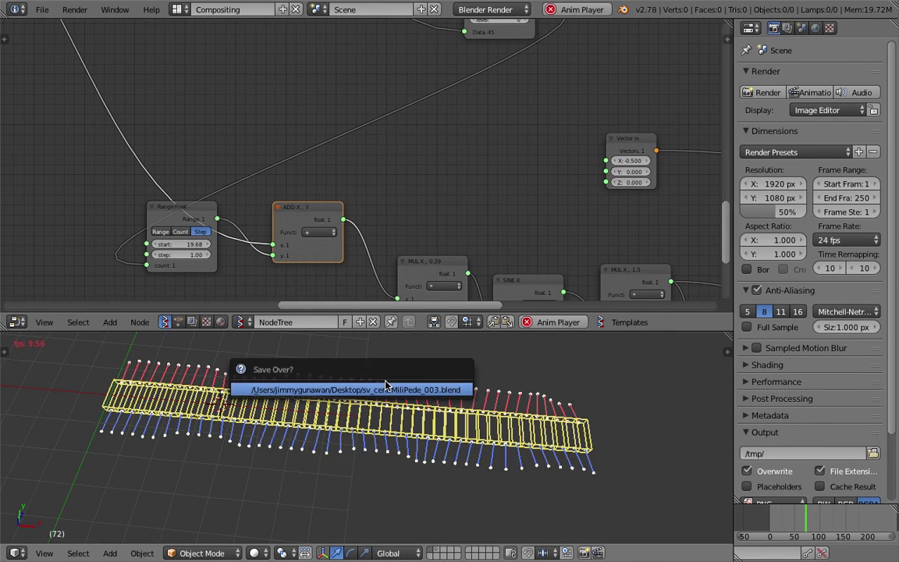
{"action": "left_click", "coordinate": [386, 386]}
{"action": "scroll", "coordinate": [394, 402], "scroll_direction": "down", "scroll_amount": 3}
{"action": "middle_click_drag", "start_coordinate": [397, 406], "coordinate": [407, 437]}
- Raise the factor of the Multiply node fed by Frame Info's current frame to 0.30 in the body wave branch
{"action": "middle_click_drag", "start_coordinate": [69, 152], "coordinate": [380, 146]}
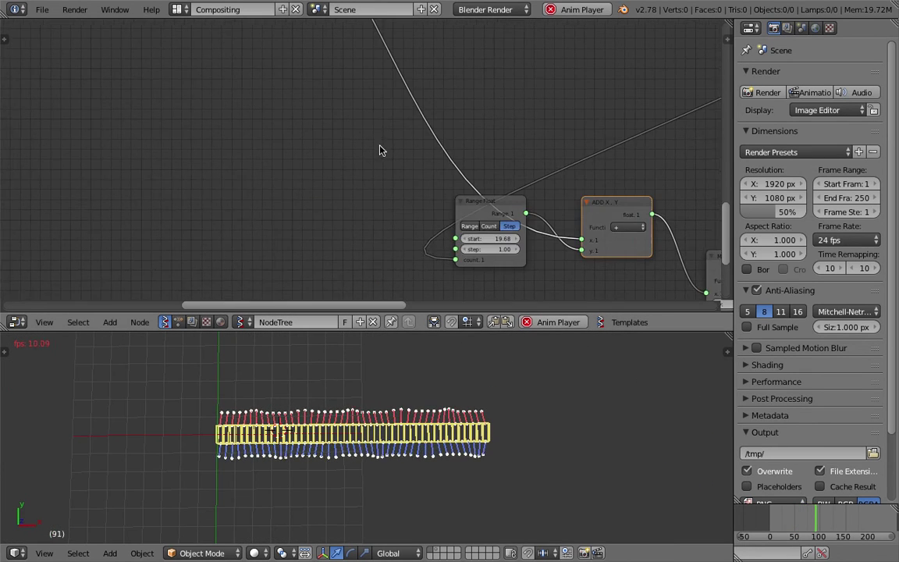
{"action": "middle_click_drag", "start_coordinate": [302, 235], "coordinate": [377, 171]}
{"action": "scroll", "coordinate": [376, 172], "scroll_direction": "up", "scroll_amount": 1}
{"action": "scroll", "coordinate": [388, 179], "scroll_direction": "down", "scroll_amount": 3}
{"action": "scroll", "coordinate": [228, 122], "scroll_direction": "down", "scroll_amount": 4}
{"action": "middle_click_drag", "start_coordinate": [204, 113], "coordinate": [434, 200]}
{"action": "scroll", "coordinate": [282, 186], "scroll_direction": "up", "scroll_amount": 8}
{"action": "left_click", "coordinate": [171, 186]}
{"action": "left_click", "coordinate": [170, 187]}
{"action": "left_click", "coordinate": [170, 187]}
{"action": "left_click", "coordinate": [170, 186]}
{"action": "left_click", "coordinate": [170, 187]}
{"action": "left_click", "coordinate": [170, 187]}
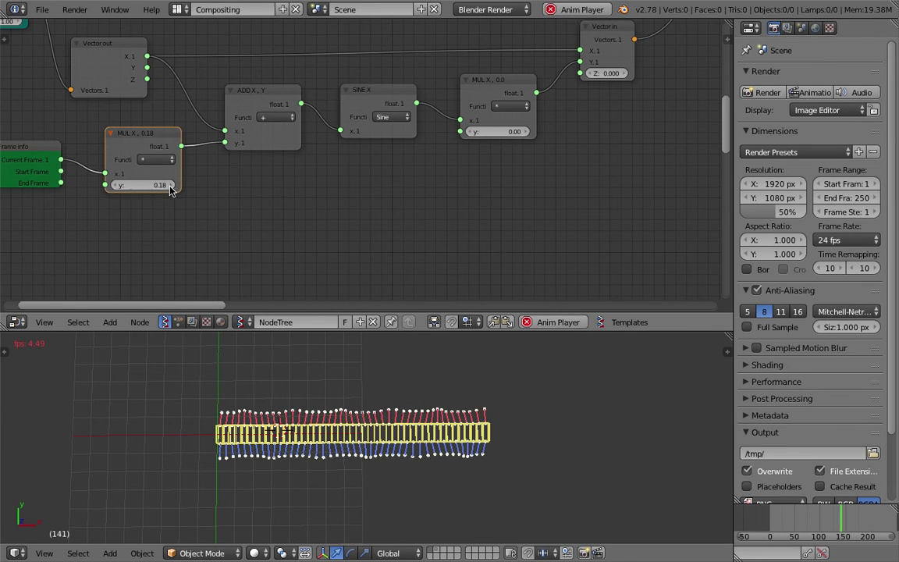
- Set the multiplier after the body wave's Sine node to 1, then reduce it to 0.4
{"action": "left_click", "coordinate": [525, 132]}
{"action": "left_click", "coordinate": [525, 132]}
{"action": "type", "text": "1"}
{"action": "key", "text": "Return"}
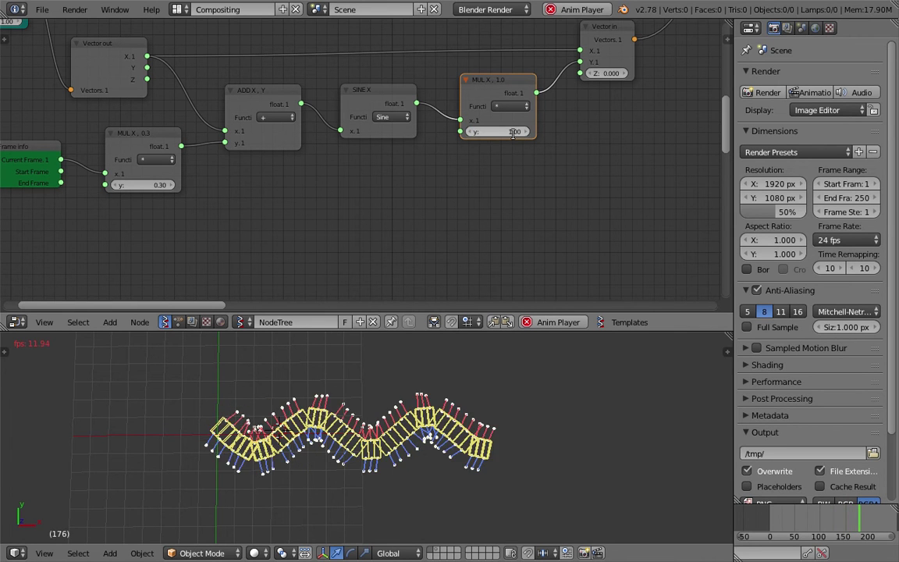
{"action": "type", "text": "0.4"}
{"action": "key", "text": "Return"}
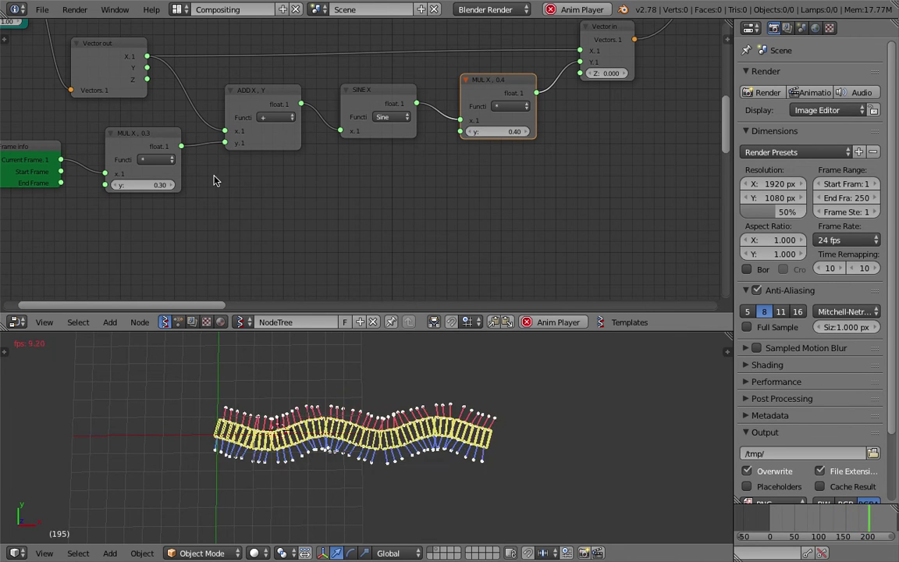
- Increase the body wave's frame multiplier to 0.45, check the motion from several angles, and save the file
{"action": "left_click_drag", "start_coordinate": [165, 185], "coordinate": [178, 185]}
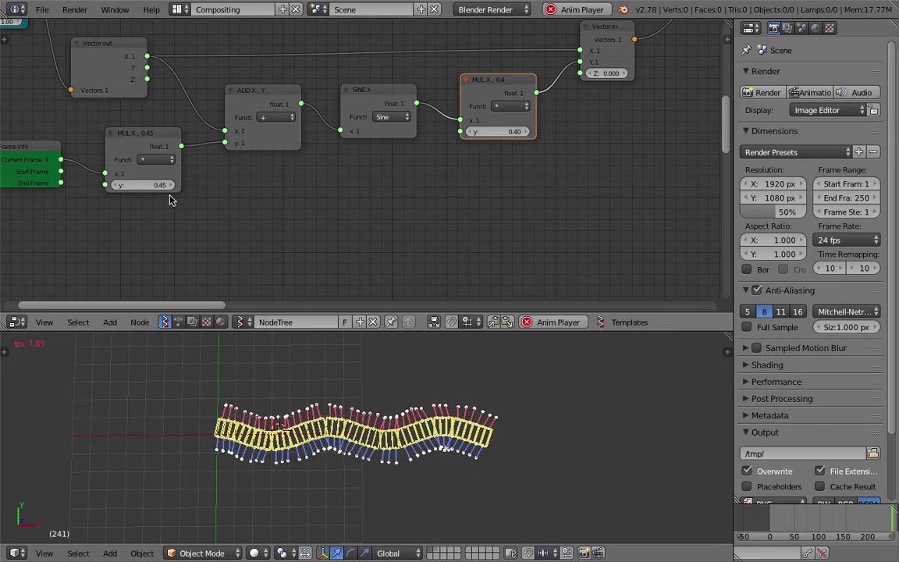
{"action": "scroll", "coordinate": [416, 400], "scroll_direction": "up", "scroll_amount": 2}
{"action": "middle_click_drag", "start_coordinate": [362, 397], "coordinate": [270, 539]}
{"action": "scroll", "coordinate": [385, 391], "scroll_direction": "up", "scroll_amount": 3}
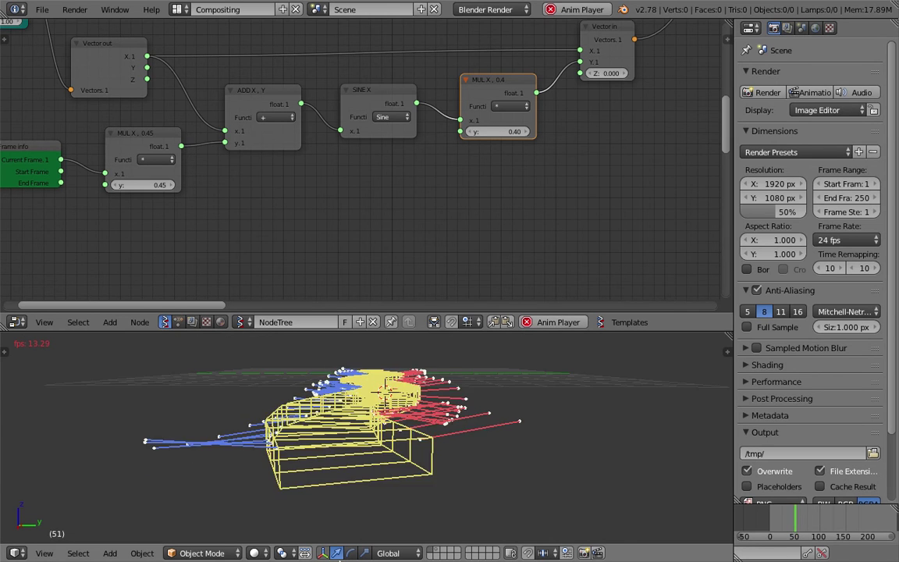
{"action": "middle_click_drag", "start_coordinate": [449, 531], "coordinate": [515, 418]}
{"action": "key", "text": "ctrl+s"}
{"action": "key", "text": "ctrl+s"}
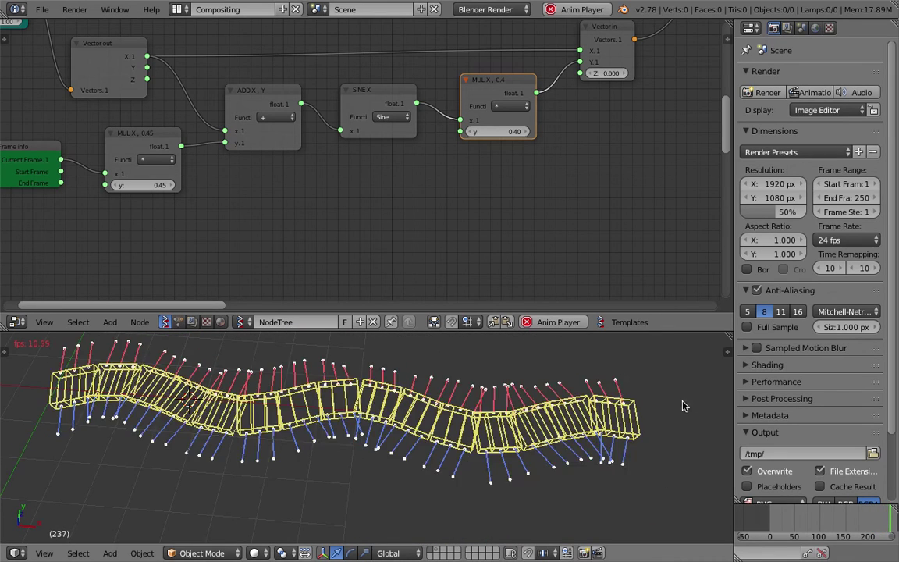
- Stop the animation playback and return to frame 1
{"action": "key", "text": "alt+a"}
{"action": "key", "text": "shift+Left"}
{"action": "scroll", "coordinate": [475, 422], "scroll_direction": "down", "scroll_amount": 4}
{"action": "key", "text": "shift+a"}
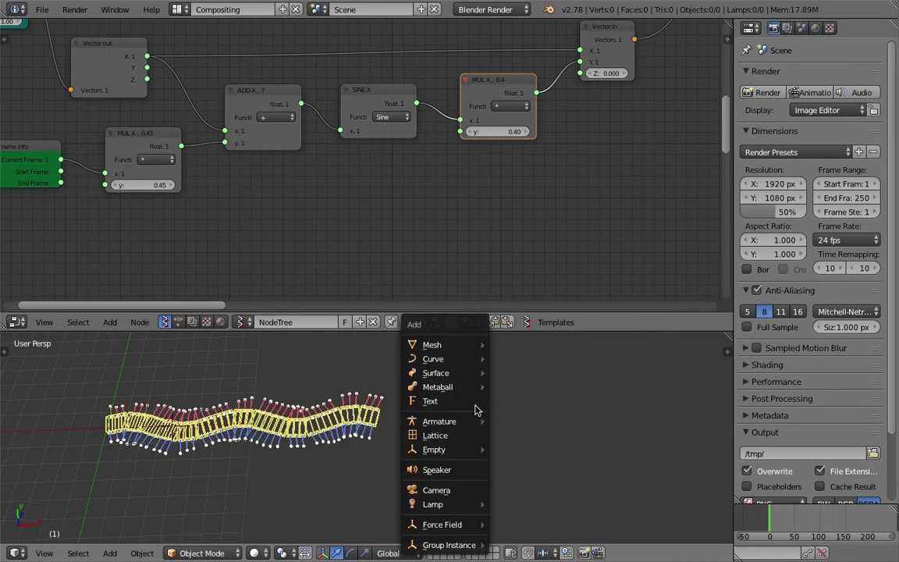
{"action": "key", "text": "Home"}
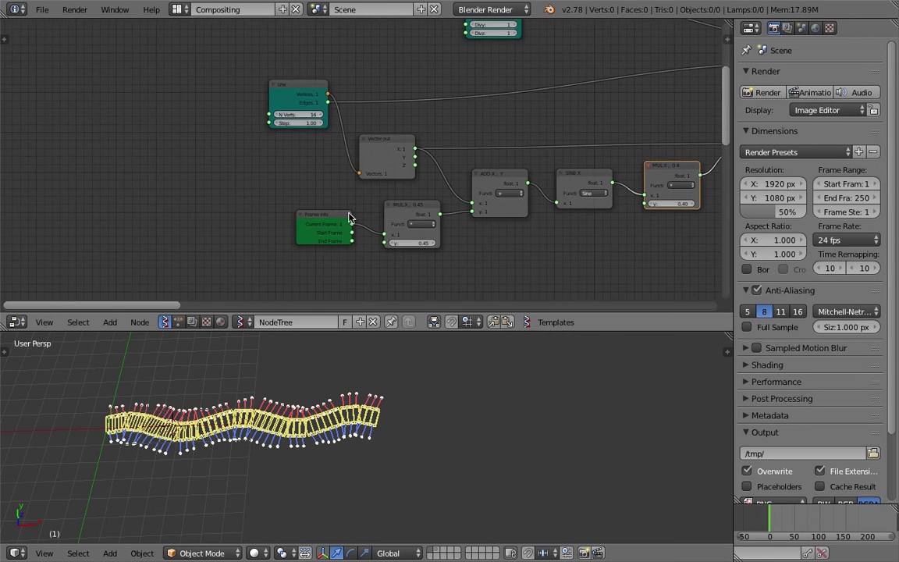
- Save the scene as a new version, sv_centiMiliPede_004.blend
{"action": "middle_click_drag", "start_coordinate": [294, 122], "coordinate": [273, 310]}
{"action": "scroll", "coordinate": [319, 179], "scroll_direction": "up", "scroll_amount": 2}
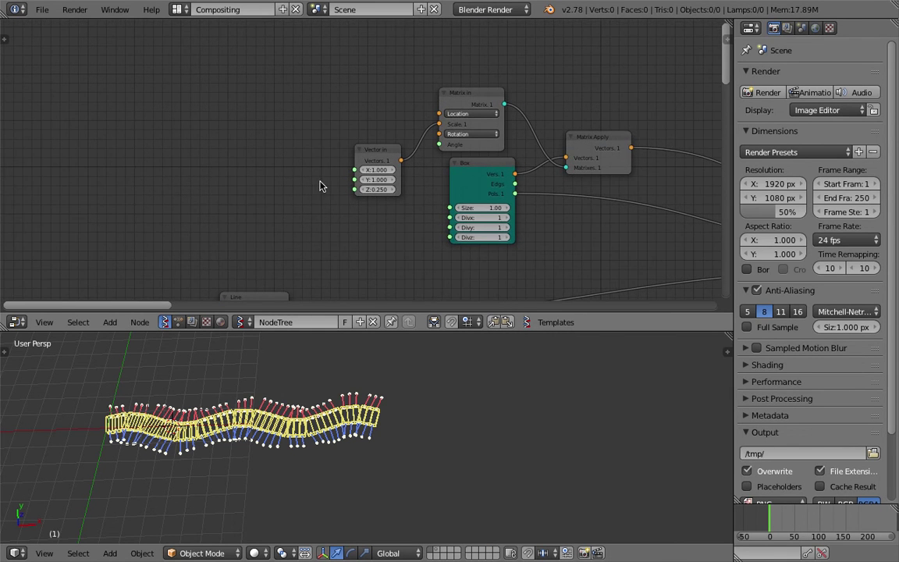
{"action": "middle_click_drag", "start_coordinate": [320, 179], "coordinate": [290, 176]}
{"action": "left_click", "coordinate": [41, 9]}
{"action": "left_click", "coordinate": [75, 131]}
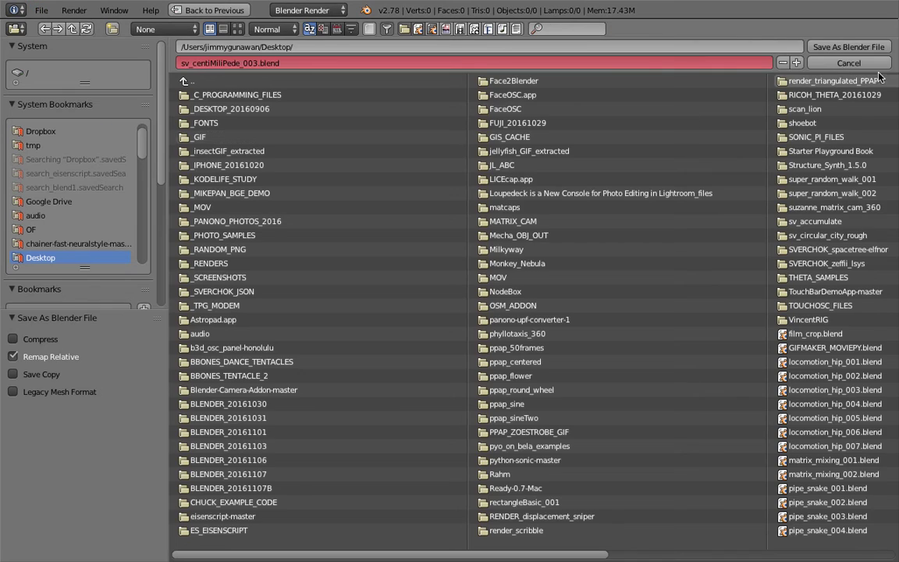
{"action": "left_click", "coordinate": [797, 63]}
{"action": "left_click", "coordinate": [818, 48]}
- Save over the sv_centiMiliPede_004.blend file
{"action": "scroll", "coordinate": [484, 407], "scroll_direction": "up", "scroll_amount": 4}
{"action": "key", "text": "ctrl+s"}
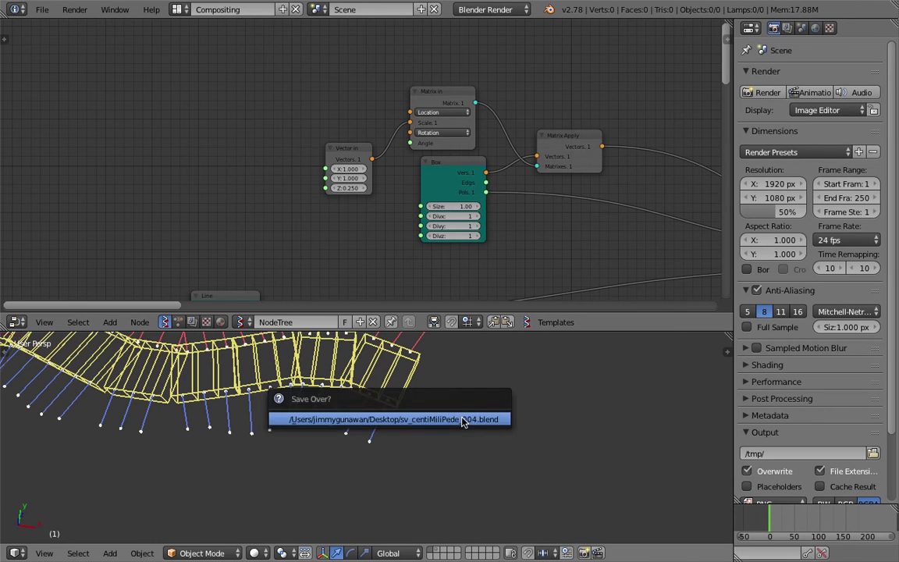
{"action": "left_click", "coordinate": [465, 423]}
{"action": "middle_click_drag", "start_coordinate": [456, 419], "coordinate": [496, 448]}
{"action": "key", "text": "ctrl+s"}
{"action": "left_click", "coordinate": [497, 448]}
{"action": "scroll", "coordinate": [500, 285], "scroll_direction": "up", "scroll_amount": 1}
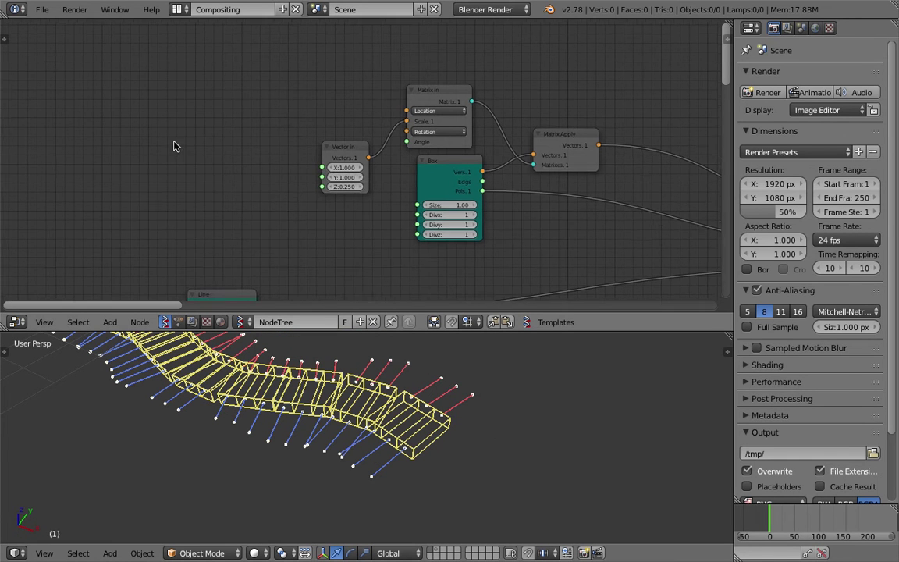
- Spread out the Box, Vector in, Matrix in and Matrix Apply nodes to make room before the Duplicate objects along edge node
{"action": "left_click_drag", "start_coordinate": [430, 155], "coordinate": [432, 167]}
{"action": "scroll", "coordinate": [433, 180], "scroll_direction": "down", "scroll_amount": 3}
{"action": "middle_click_drag", "start_coordinate": [433, 180], "coordinate": [230, 151]}
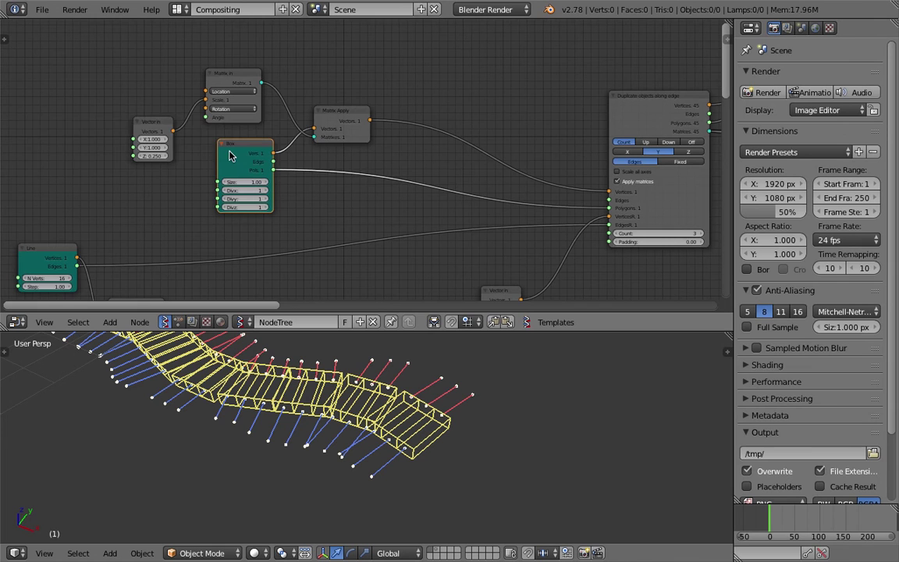
{"action": "left_click_drag", "start_coordinate": [322, 116], "coordinate": [472, 124]}
{"action": "left_click_drag", "start_coordinate": [244, 83], "coordinate": [401, 85]}
{"action": "left_click_drag", "start_coordinate": [483, 123], "coordinate": [519, 148]}
{"action": "left_click_drag", "start_coordinate": [279, 161], "coordinate": [350, 160]}
{"action": "left_click_drag", "start_coordinate": [151, 133], "coordinate": [284, 98]}
{"action": "left_click_drag", "start_coordinate": [382, 83], "coordinate": [391, 75]}
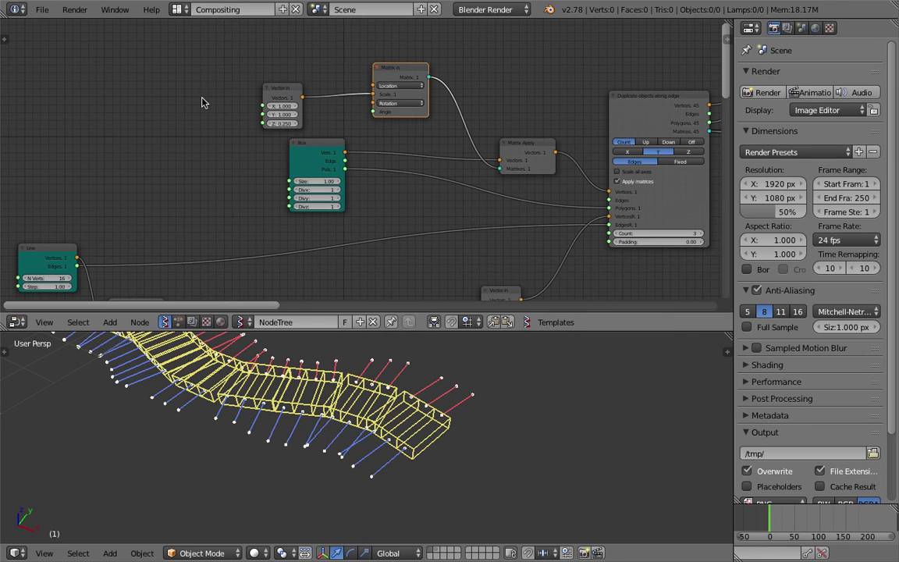
- Add a Rounded Box node beside the Box node
{"action": "key", "text": "shift+a"}
{"action": "left_click", "coordinate": [201, 101]}
{"action": "type", "text": "round"}
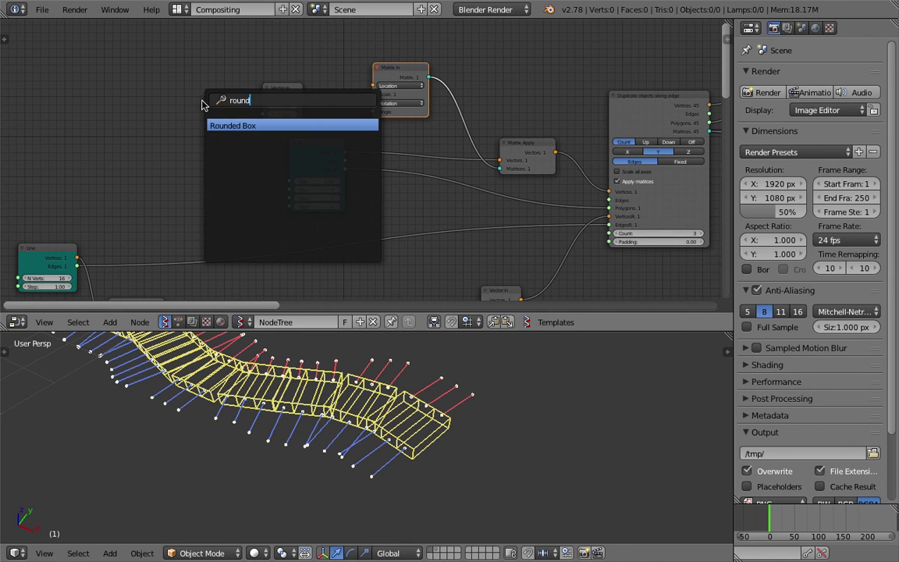
{"action": "key", "text": "Return"}
{"action": "left_click", "coordinate": [189, 128]}
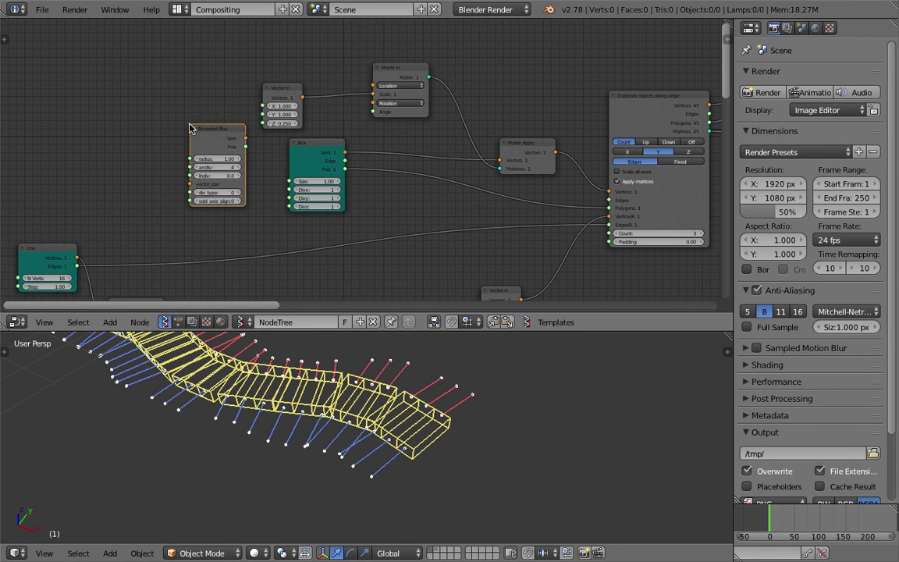
- Connect Rounded Box's vertices to Matrix Apply and its polygons to Duplicate objects along edge, and move it into the Box node's place
{"action": "left_click_drag", "start_coordinate": [324, 154], "coordinate": [345, 165]}
{"action": "left_click_drag", "start_coordinate": [245, 138], "coordinate": [434, 148]}
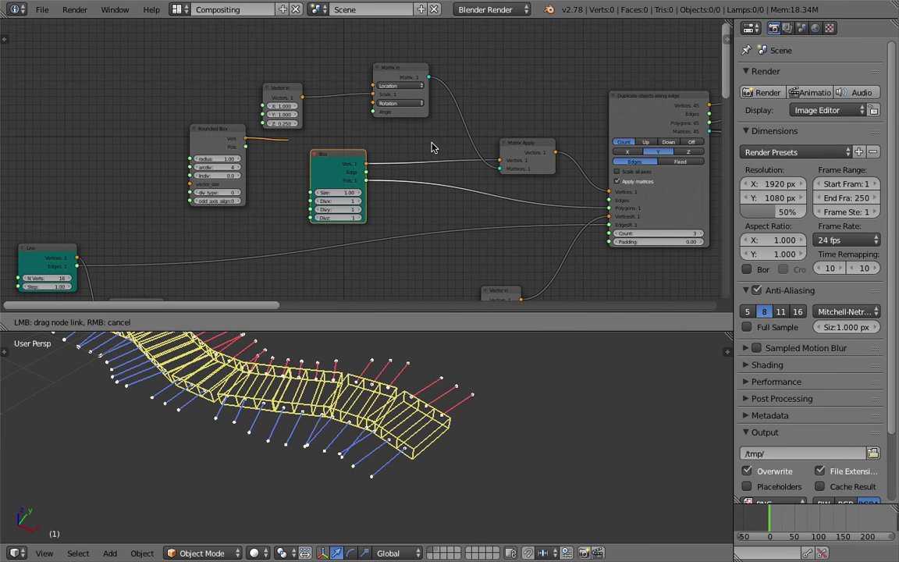
{"action": "left_click_drag", "start_coordinate": [495, 162], "coordinate": [495, 162]}
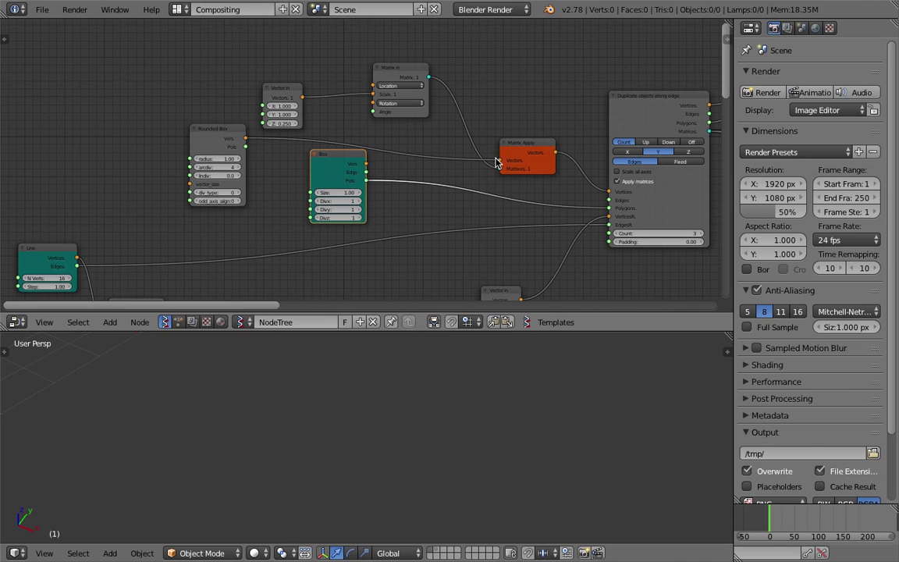
{"action": "left_click_drag", "start_coordinate": [245, 146], "coordinate": [442, 199]}
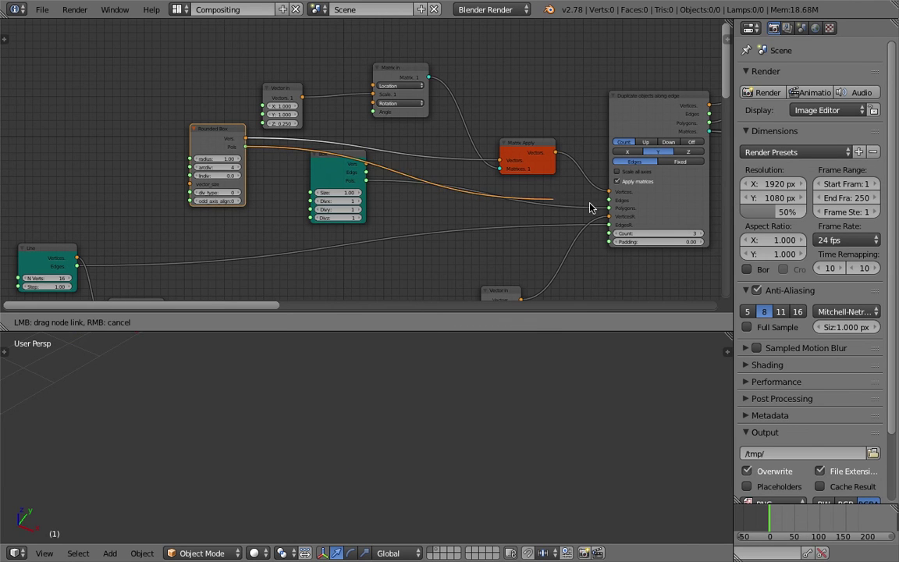
{"action": "left_click_drag", "start_coordinate": [332, 171], "coordinate": [117, 138]}
{"action": "left_click_drag", "start_coordinate": [214, 129], "coordinate": [327, 155]}
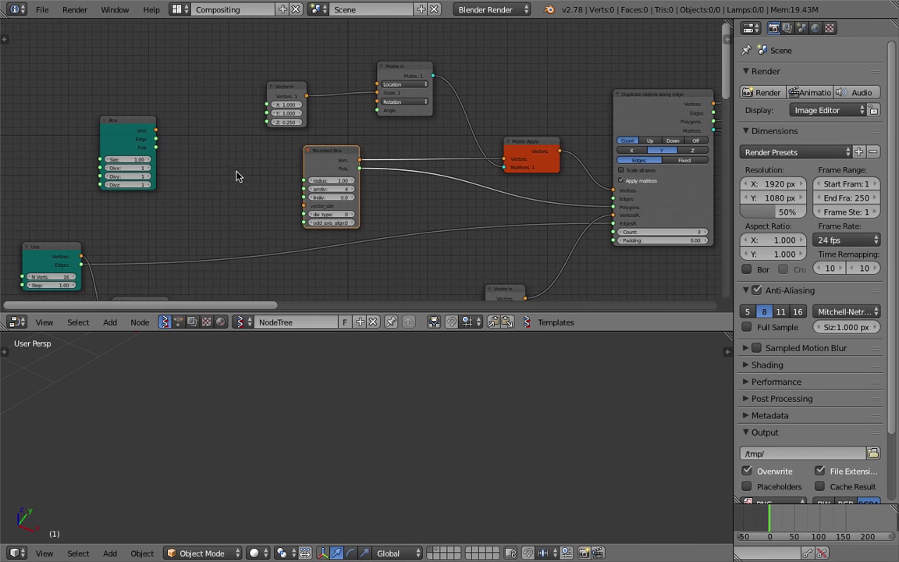
{"action": "key", "text": "space"}
{"action": "type", "text": "ec"}
{"action": "key", "text": "Escape"}
- Duplicate the Vector in node, connect the copy to Rounded Box's vector_size input, and toggle the viewport's wireframe shading
{"action": "key", "text": "shift+d"}
{"action": "left_click", "coordinate": [254, 173]}
{"action": "scroll", "coordinate": [250, 201], "scroll_direction": "up", "scroll_amount": 2}
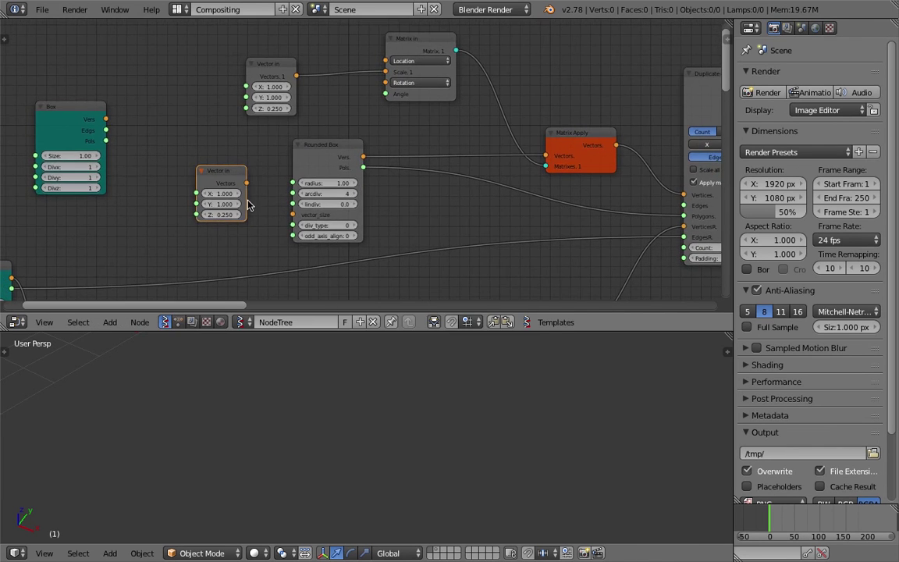
{"action": "scroll", "coordinate": [254, 194], "scroll_direction": "up", "scroll_amount": 2}
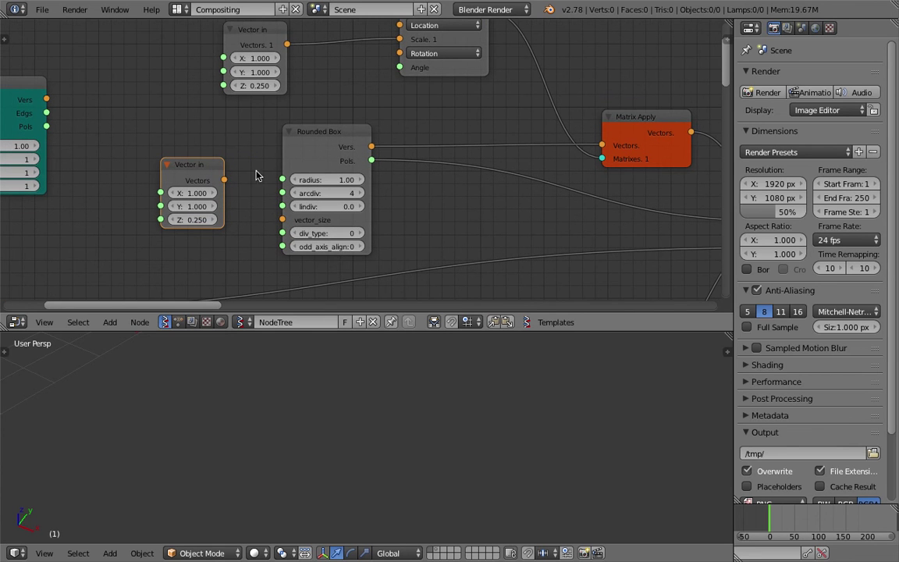
{"action": "left_click_drag", "start_coordinate": [225, 180], "coordinate": [283, 219]}
{"action": "mouse_move", "coordinate": [437, 367]}
{"action": "middle_mouse_down"}
{"action": "mouse_move", "coordinate": [409, 423]}
{"action": "mouse_move", "coordinate": [457, 445]}
{"action": "mouse_move", "coordinate": [267, 227]}
{"action": "middle_mouse_up"}
{"action": "key", "text": "z"}
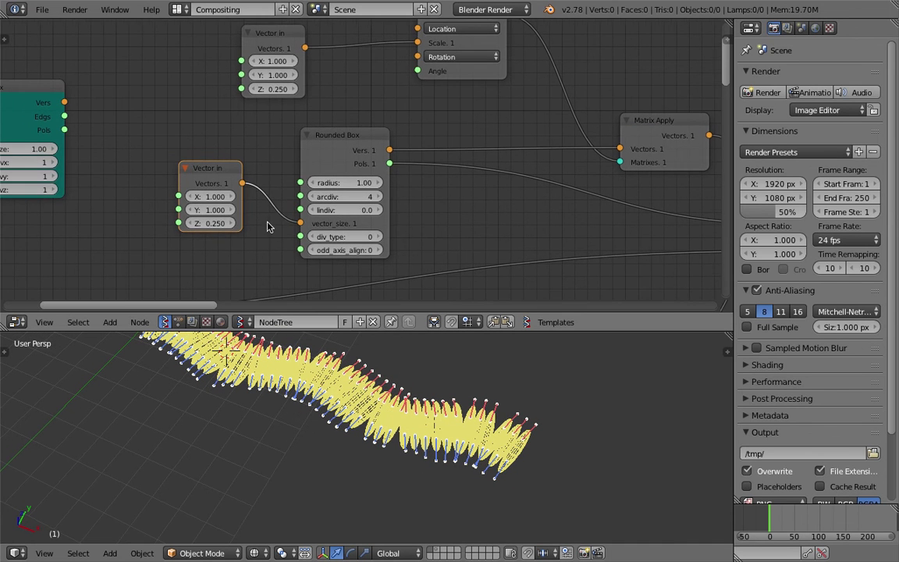
- Delete the scaling Vector in, Matrix in and Matrix Apply nodes, and connect Rounded Box's vertices directly to Duplicate objects along edge
{"action": "left_click", "coordinate": [298, 37]}
{"action": "scroll", "coordinate": [433, 120], "scroll_direction": "down", "scroll_amount": 2}
{"action": "middle_click_drag", "start_coordinate": [450, 37], "coordinate": [376, 86]}
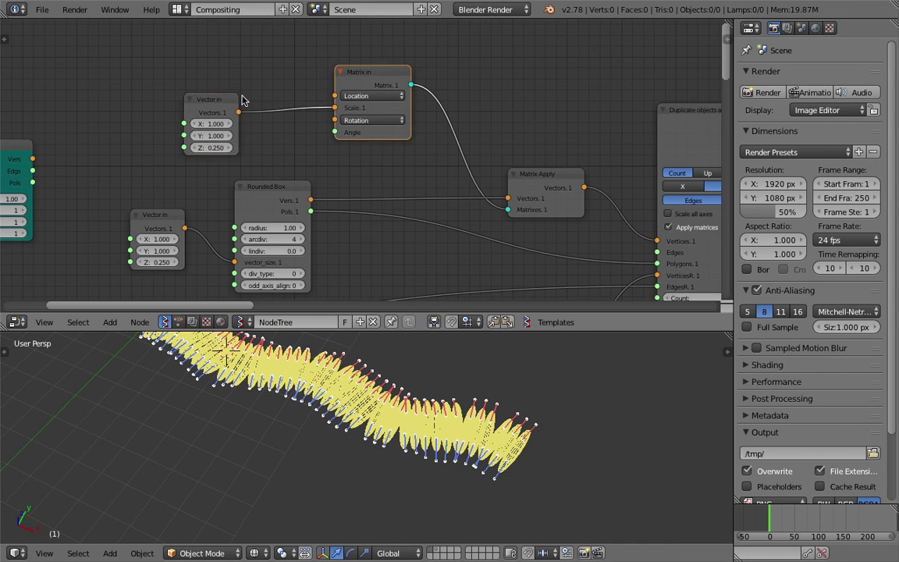
{"action": "key", "text": "x"}
{"action": "left_click_drag", "start_coordinate": [536, 181], "coordinate": [502, 173]}
{"action": "middle_click_drag", "start_coordinate": [351, 191], "coordinate": [333, 144]}
{"action": "key", "text": "x"}
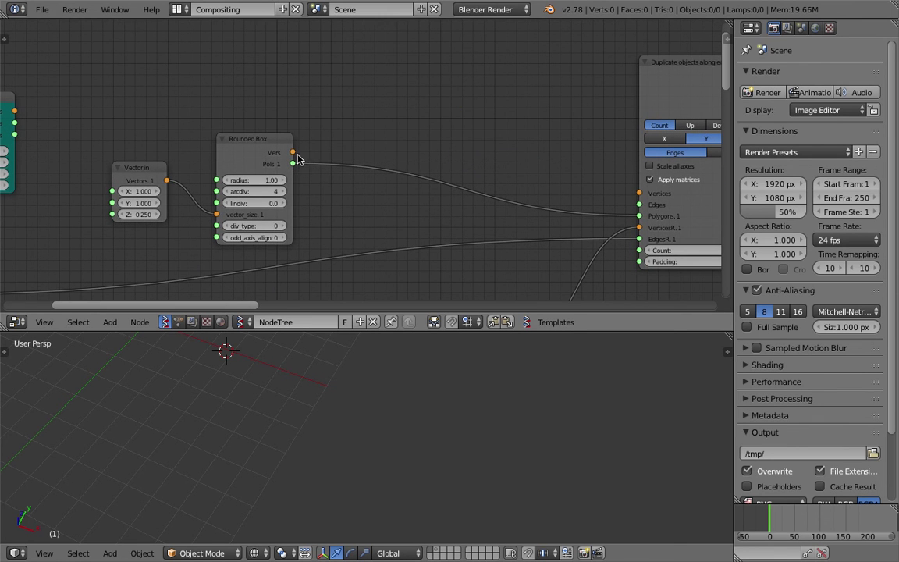
{"action": "left_click_drag", "start_coordinate": [292, 152], "coordinate": [622, 200]}
{"action": "left_click_drag", "start_coordinate": [573, 182], "coordinate": [639, 192]}
- Set the body's Viewer Draw node to display faces without edges, with shading enabled
{"action": "middle_click_drag", "start_coordinate": [507, 166], "coordinate": [338, 166]}
{"action": "middle_click_drag", "start_coordinate": [617, 151], "coordinate": [400, 151]}
{"action": "middle_click_drag", "start_coordinate": [447, 124], "coordinate": [402, 202]}
{"action": "scroll", "coordinate": [398, 104], "scroll_direction": "up", "scroll_amount": 2}
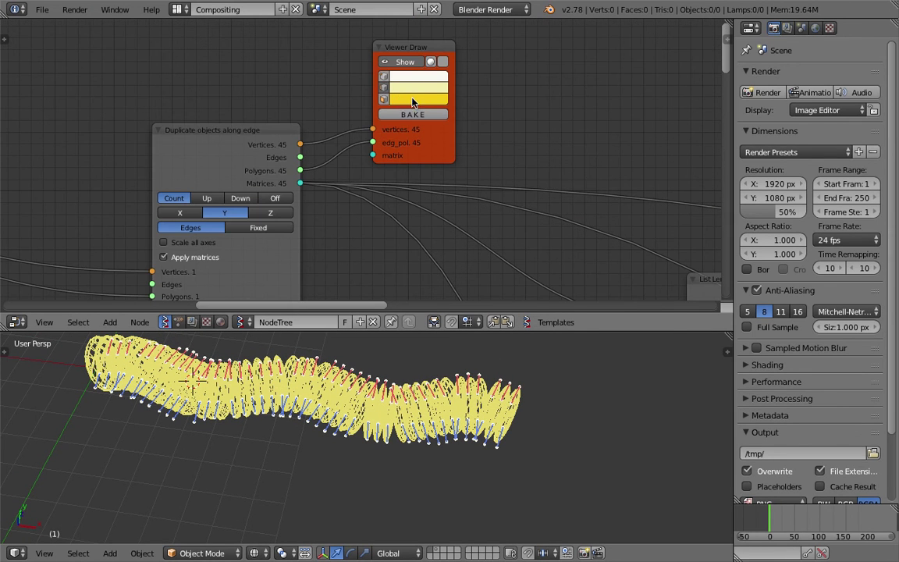
{"action": "left_click", "coordinate": [386, 100]}
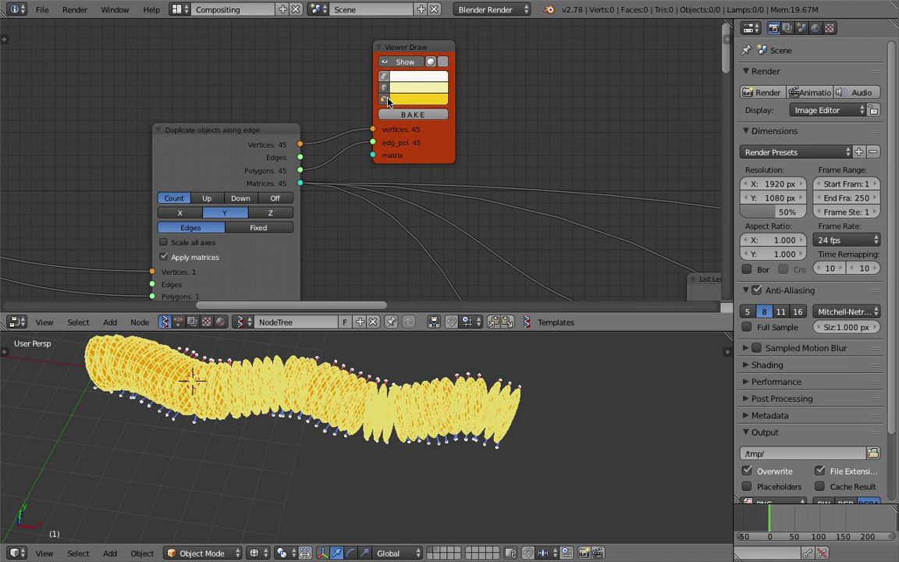
{"action": "left_click", "coordinate": [384, 91]}
{"action": "mouse_move", "coordinate": [344, 398]}
{"action": "middle_mouse_down"}
{"action": "mouse_move", "coordinate": [367, 380]}
{"action": "mouse_move", "coordinate": [382, 387]}
{"action": "middle_mouse_up"}
{"action": "left_click", "coordinate": [444, 63]}
{"action": "middle_click_drag", "start_coordinate": [355, 340], "coordinate": [543, 404]}
- Set the Vector in node feeding Rounded Box's size to 1.000 on X, Y and Z
{"action": "middle_click_drag", "start_coordinate": [108, 241], "coordinate": [320, 215]}
{"action": "middle_click_drag", "start_coordinate": [109, 164], "coordinate": [410, 155]}
{"action": "scroll", "coordinate": [373, 193], "scroll_direction": "up", "scroll_amount": 2}
{"action": "middle_click_drag", "start_coordinate": [329, 219], "coordinate": [358, 192]}
{"action": "middle_click_drag", "start_coordinate": [444, 399], "coordinate": [324, 410]}
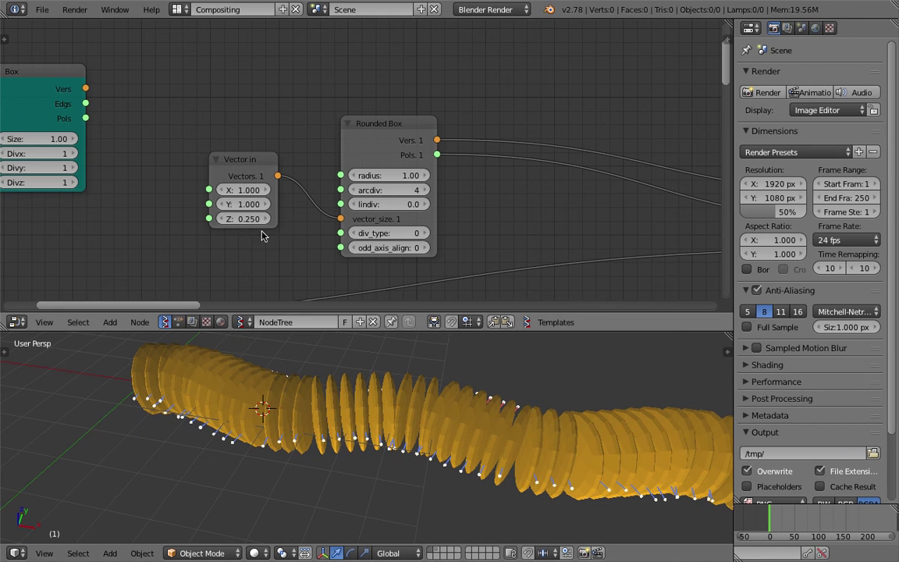
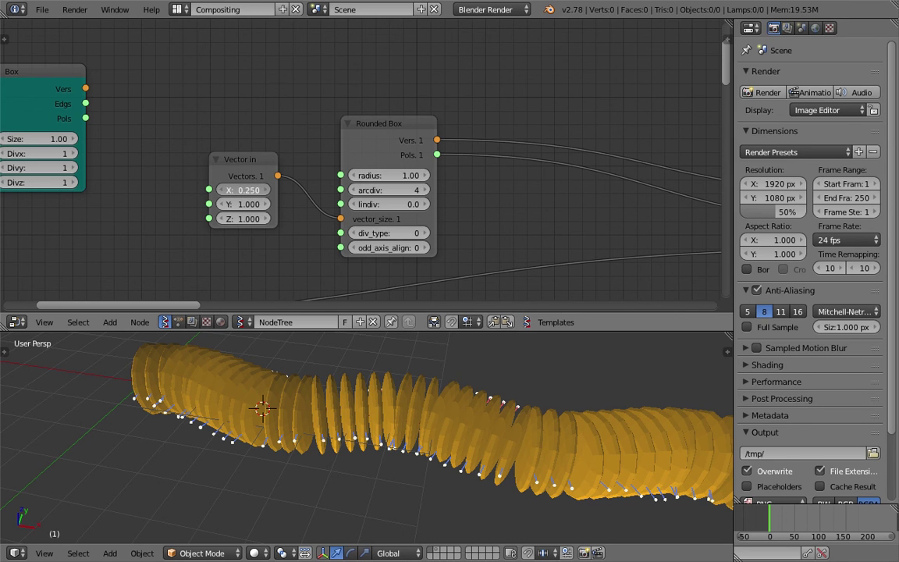
{"action": "key", "text": "Return"}
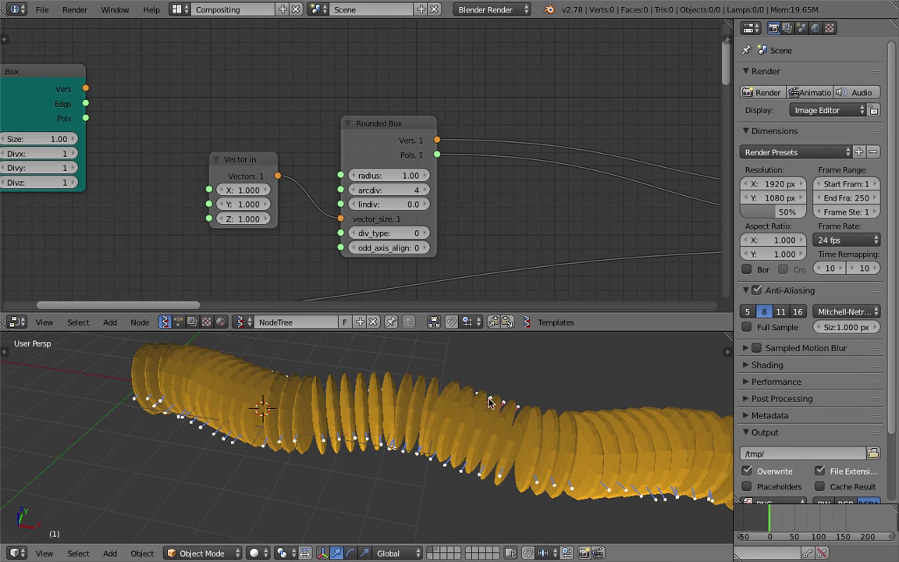
- Set the Rounded Box radius to 0.2
{"action": "middle_click_drag", "start_coordinate": [490, 402], "coordinate": [387, 365]}
{"action": "scroll", "coordinate": [382, 375], "scroll_direction": "down", "scroll_amount": 3}
{"action": "middle_click_drag", "start_coordinate": [377, 422], "coordinate": [390, 395]}
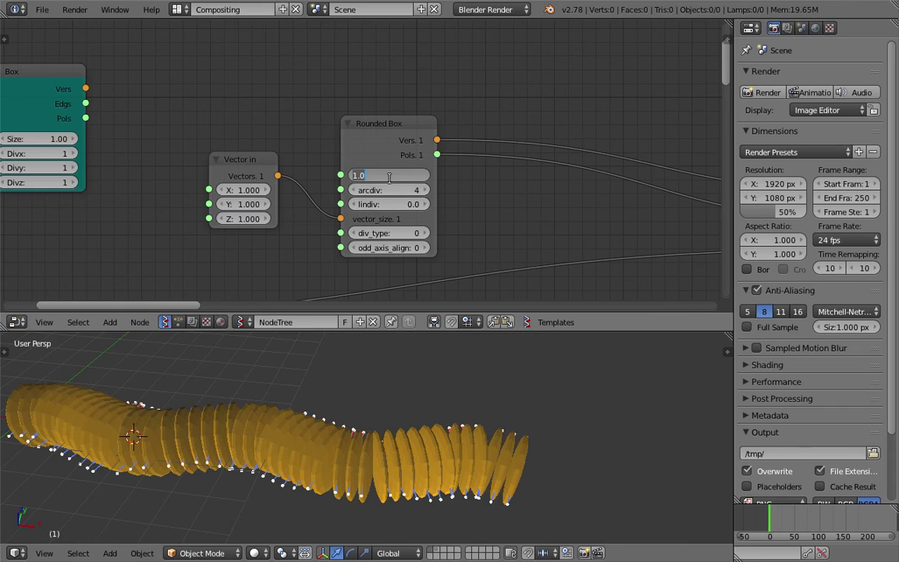
{"action": "left_click", "coordinate": [392, 182]}
{"action": "type", "text": ".2"}
{"action": "key", "text": "Return"}
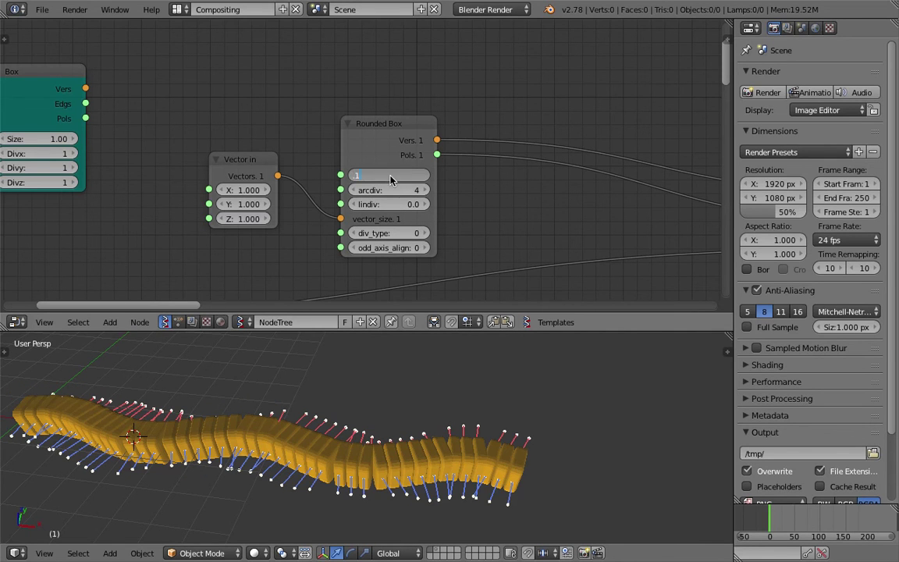
- Set the Rounded Box radius to 0.10 and its arcdiv to 2
{"action": "key", "text": "Return"}
{"action": "middle_click_drag", "start_coordinate": [398, 390], "coordinate": [441, 439]}
{"action": "mouse_move", "coordinate": [426, 465]}
{"action": "middle_mouse_down"}
{"action": "mouse_move", "coordinate": [397, 428]}
{"action": "mouse_move", "coordinate": [391, 367]}
{"action": "middle_mouse_up"}
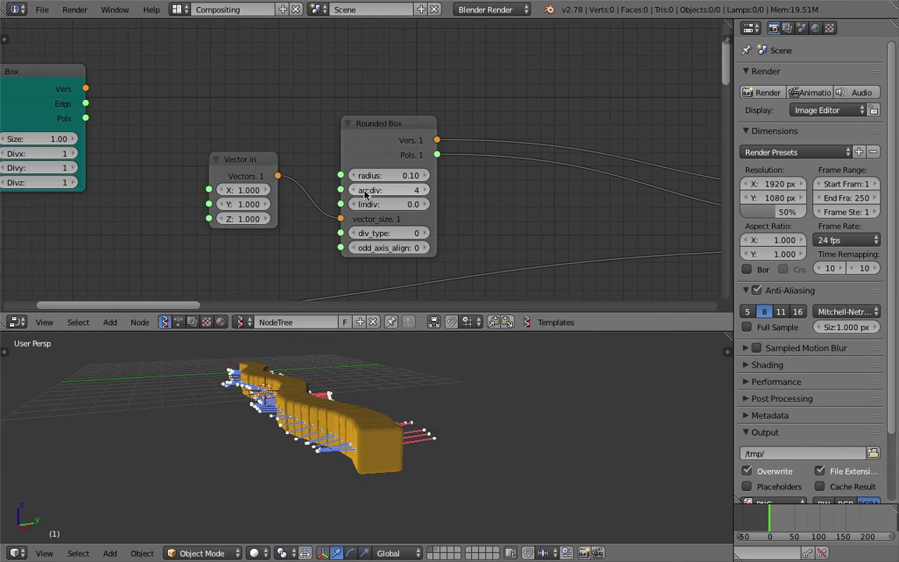
{"action": "mouse_move", "coordinate": [359, 192]}
{"action": "left_mouse_down"}
{"action": "mouse_move", "coordinate": [339, 193]}
{"action": "mouse_move", "coordinate": [351, 196]}
{"action": "left_mouse_up"}
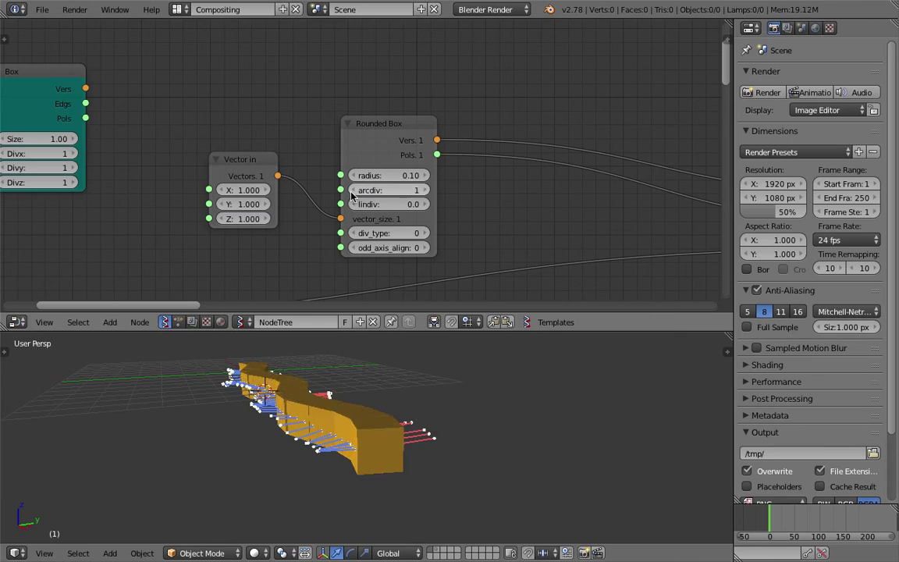
{"action": "left_click", "coordinate": [424, 190]}
{"action": "middle_click_drag", "start_coordinate": [423, 406], "coordinate": [432, 416]}
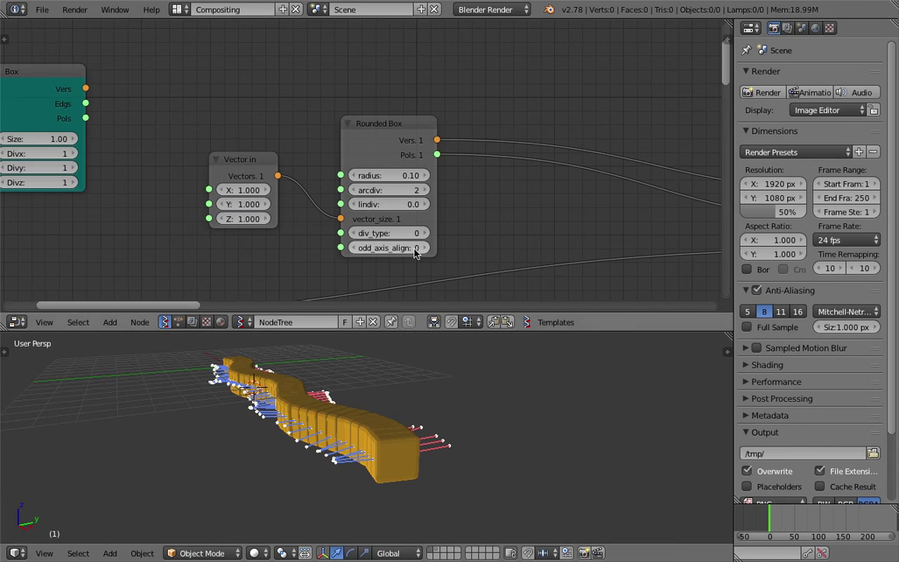
- Try different div_type and odd_axis_align settings on the Rounded Box node
{"action": "left_click", "coordinate": [424, 235]}
{"action": "left_click", "coordinate": [352, 233]}
{"action": "left_click", "coordinate": [424, 248]}
- Flatten the body boxes by setting Z to 0.280 in the Vector in node feeding Rounded Box's size
{"action": "left_click_drag", "start_coordinate": [244, 219], "coordinate": [211, 218]}
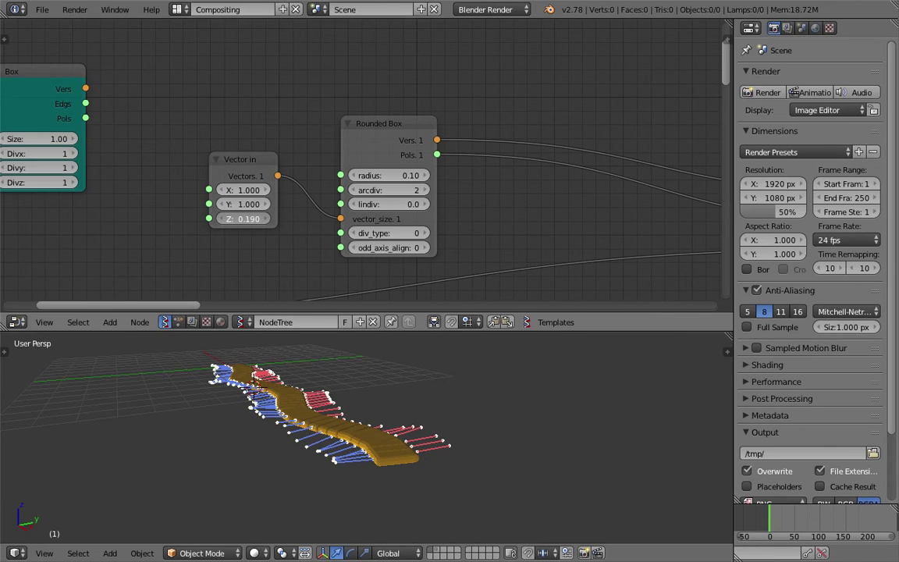
{"action": "left_click_drag", "start_coordinate": [244, 218], "coordinate": [248, 219]}
{"action": "middle_click_drag", "start_coordinate": [388, 473], "coordinate": [437, 409]}
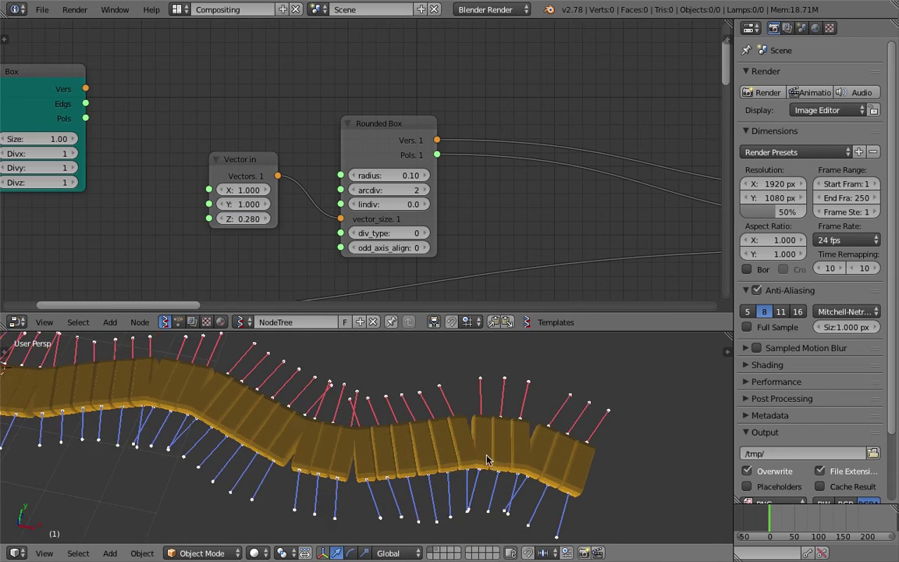
- Try larger Rounded Box radii, settle on 0.20, and save the file
{"action": "left_click", "coordinate": [425, 176]}
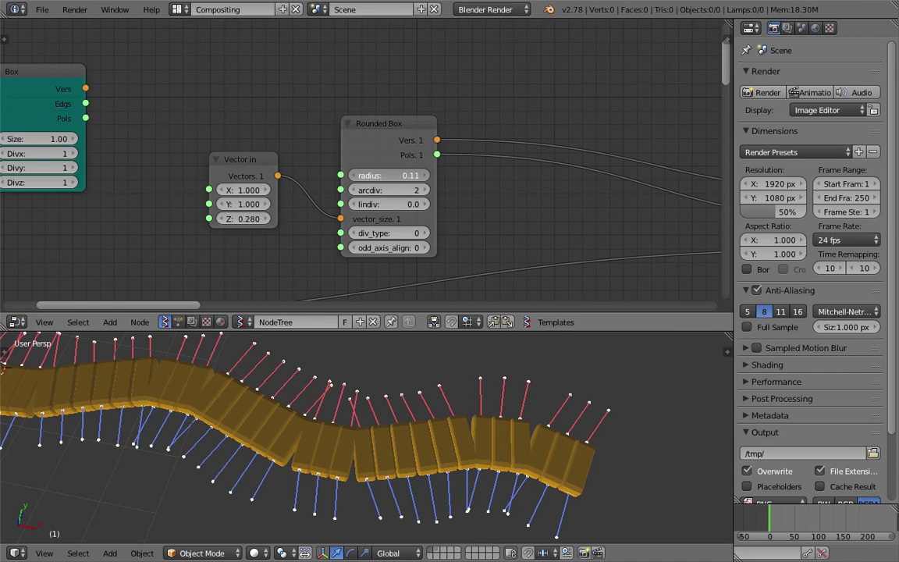
{"action": "left_click_drag", "start_coordinate": [426, 176], "coordinate": [477, 175]}
{"action": "middle_click_drag", "start_coordinate": [515, 465], "coordinate": [428, 396]}
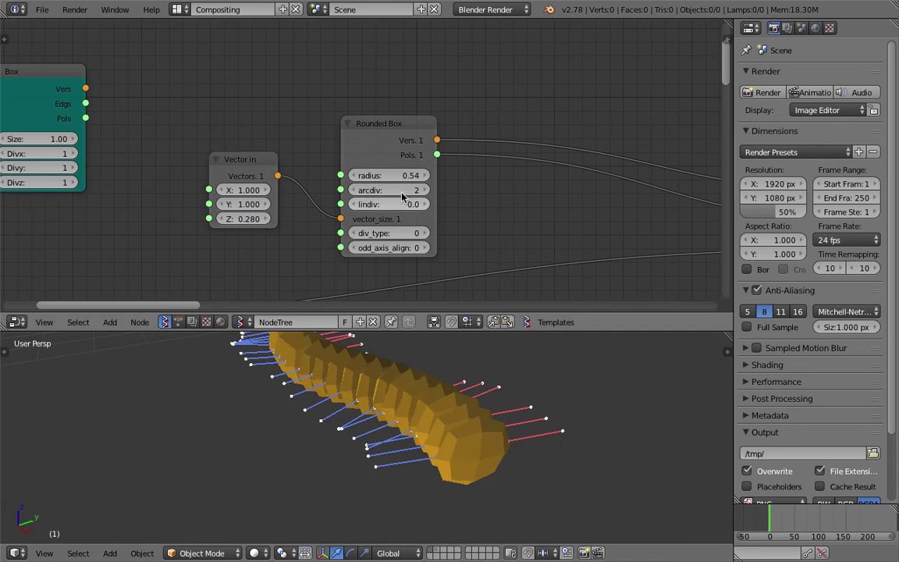
{"action": "left_click_drag", "start_coordinate": [406, 176], "coordinate": [355, 175]}
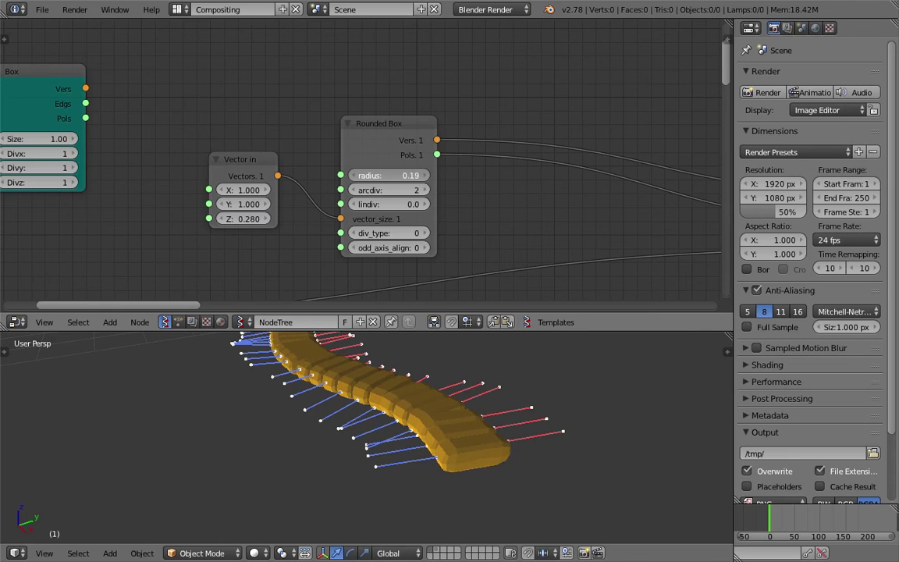
{"action": "key", "text": "ctrl+s"}
{"action": "middle_click_drag", "start_coordinate": [544, 391], "coordinate": [468, 422]}
{"action": "left_click", "coordinate": [556, 475]}
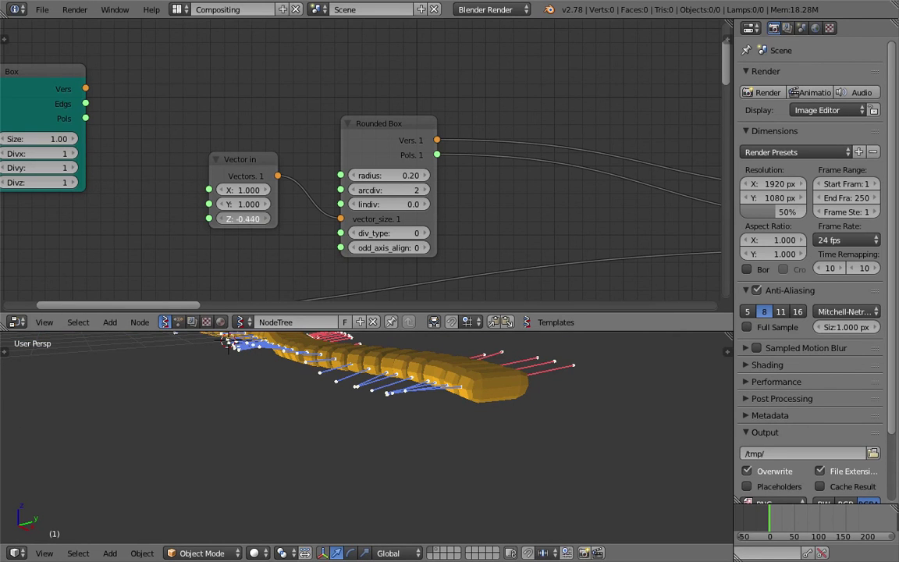
- Set the size vector's Z to 0.460 and the Rounded Box radius to 0.22, and save the file
{"action": "left_click_drag", "start_coordinate": [249, 218], "coordinate": [253, 219]}
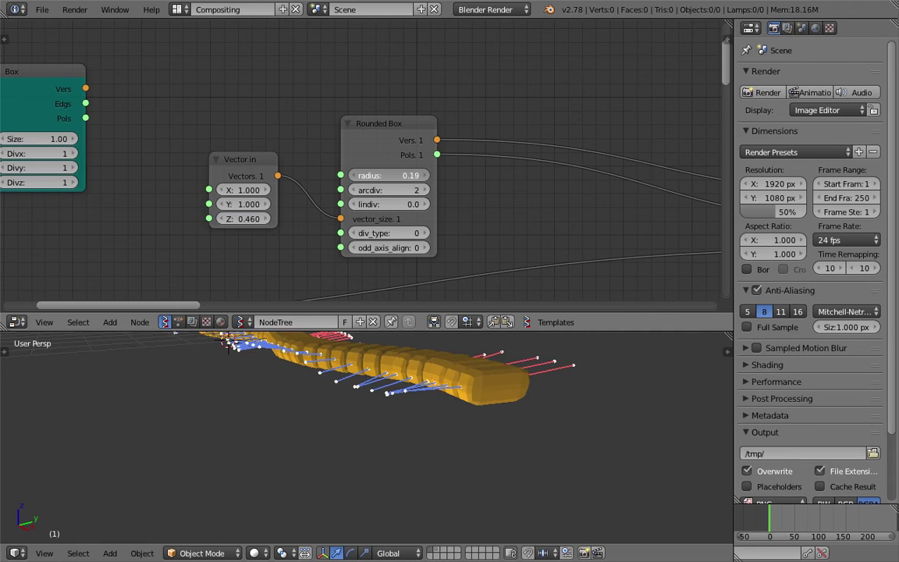
{"action": "left_click_drag", "start_coordinate": [390, 175], "coordinate": [391, 175]}
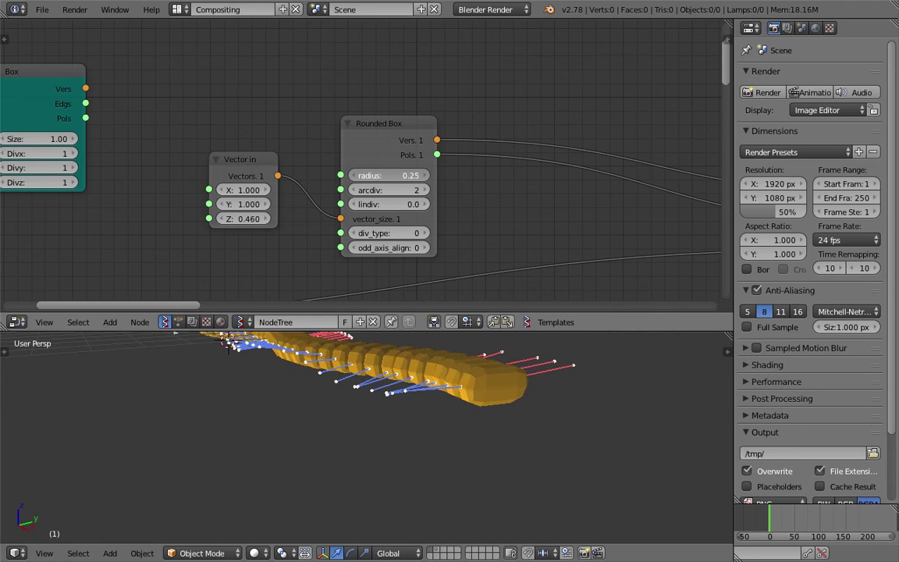
{"action": "middle_click_drag", "start_coordinate": [518, 403], "coordinate": [430, 434]}
{"action": "key", "text": "ctrl+s"}
{"action": "left_click", "coordinate": [543, 448]}
- Reposition the Rounded Box node and its Vector in node to make room before Duplicate objects along edge
{"action": "scroll", "coordinate": [465, 422], "scroll_direction": "down", "scroll_amount": 4}
{"action": "left_click_drag", "start_coordinate": [386, 130], "coordinate": [362, 114]}
{"action": "left_click_drag", "start_coordinate": [256, 153], "coordinate": [232, 146]}
{"action": "scroll", "coordinate": [308, 135], "scroll_direction": "down", "scroll_amount": 1}
{"action": "middle_click_drag", "start_coordinate": [332, 125], "coordinate": [269, 127]}
{"action": "scroll", "coordinate": [375, 122], "scroll_direction": "down", "scroll_amount": 1}
{"action": "middle_click_drag", "start_coordinate": [465, 106], "coordinate": [357, 115]}
- Add a Matrix Apply node above the existing links and connect Rounded Box's vertices to its vectors input
{"action": "key", "text": "shift+a"}
{"action": "left_click", "coordinate": [355, 114]}
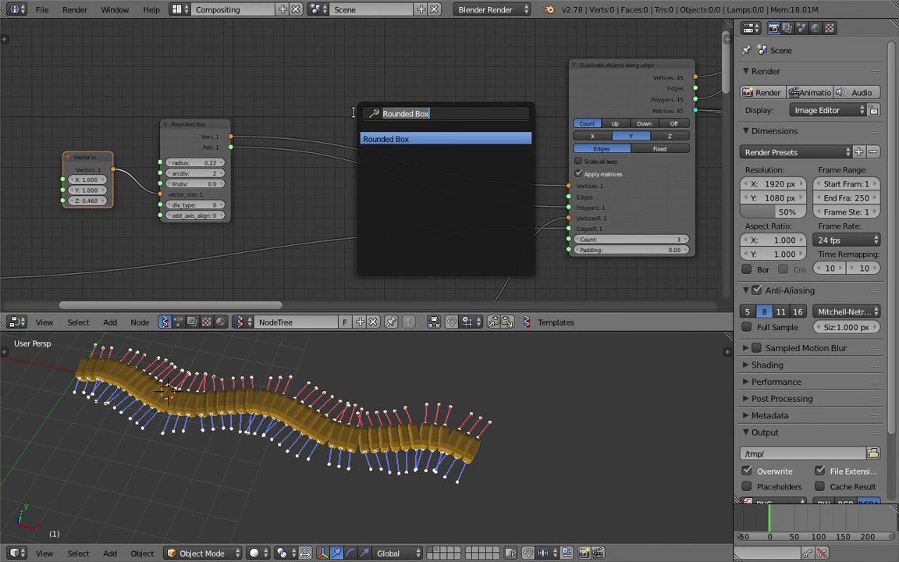
{"action": "type", "text": "matri"}
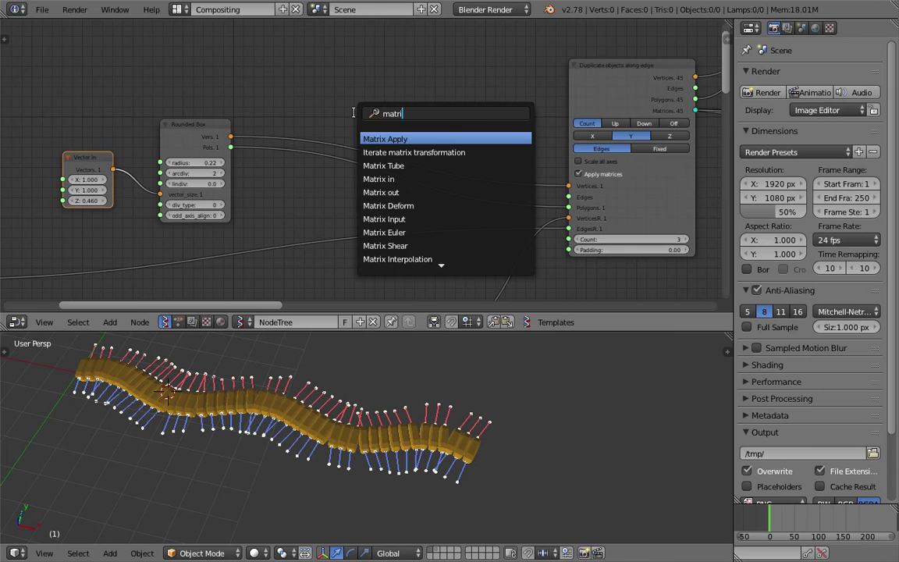
{"action": "key", "text": "Return"}
{"action": "left_click", "coordinate": [334, 74]}
{"action": "left_click_drag", "start_coordinate": [234, 137], "coordinate": [323, 112]}
- Add a Matrix in node and connect its matrix output to Matrix Apply's matrices input
{"action": "key", "text": "space"}
{"action": "type", "text": "matrix i"}
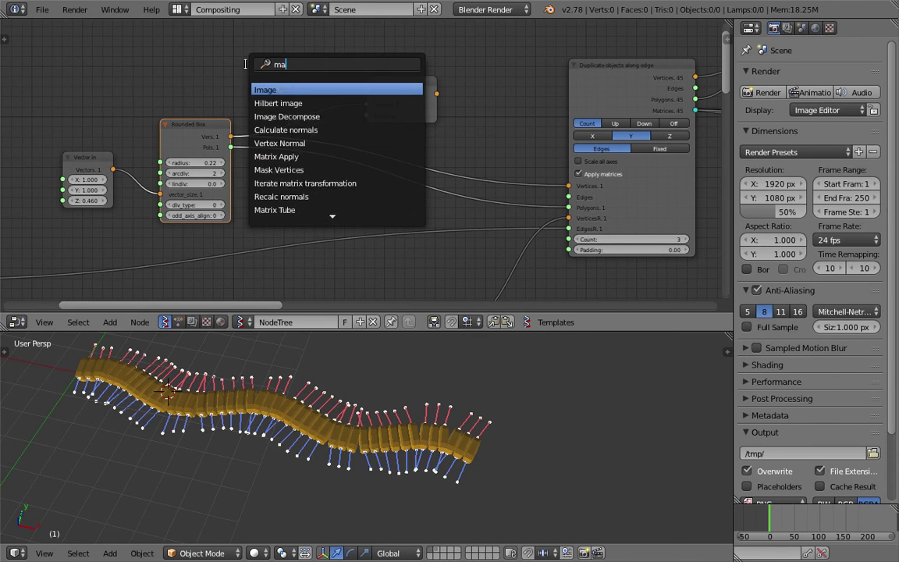
{"action": "key", "text": "Return"}
{"action": "left_click", "coordinate": [258, 44]}
{"action": "left_click_drag", "start_coordinate": [315, 57], "coordinate": [366, 115]}
- Duplicate the Vector in node, connect the copy to Matrix in's Scale input, and set its Z to 0.200
{"action": "key", "text": "shift+d"}
{"action": "left_click", "coordinate": [173, 62]}
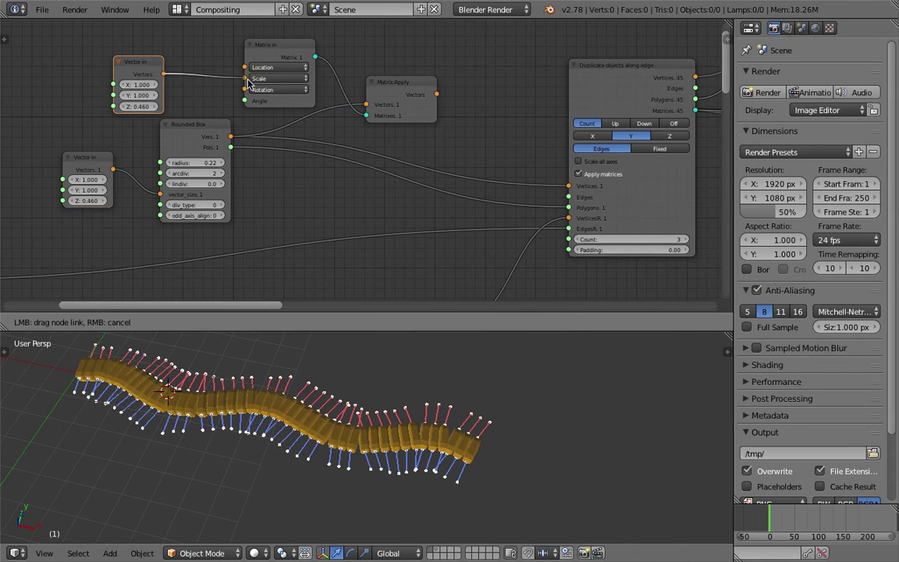
{"action": "left_click_drag", "start_coordinate": [248, 84], "coordinate": [247, 80]}
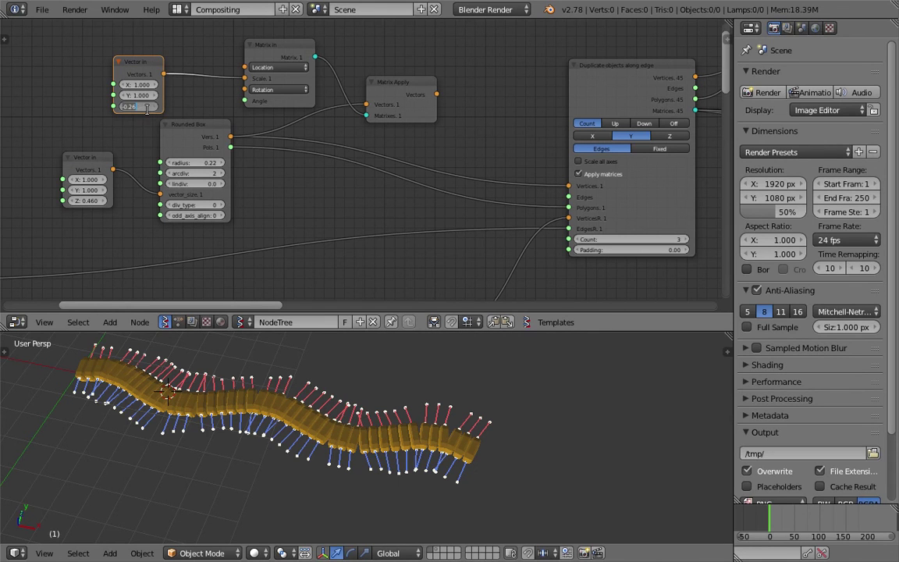
- Connect Matrix Apply's vectors output to the Vertices input of Duplicate objects along edge
{"action": "left_click_drag", "start_coordinate": [437, 94], "coordinate": [517, 176]}
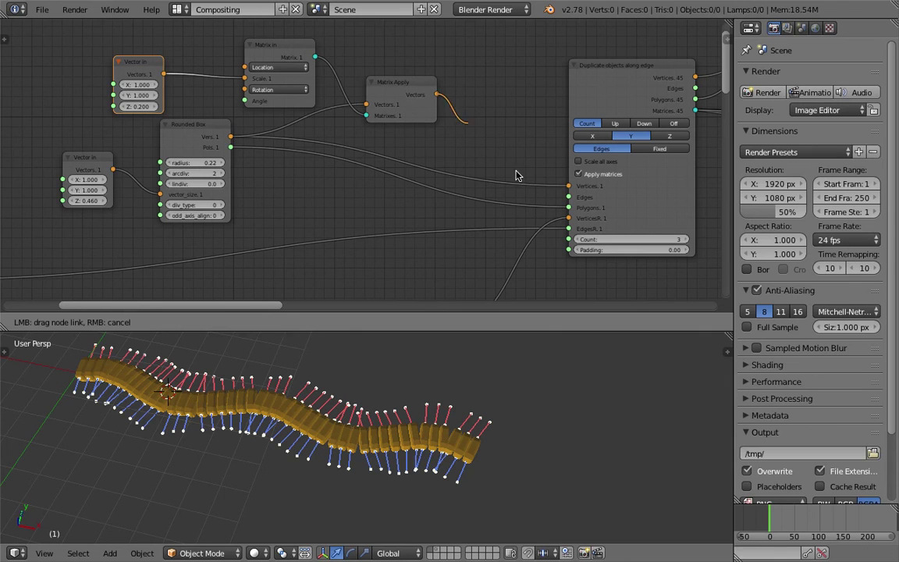
{"action": "left_click_drag", "start_coordinate": [514, 215], "coordinate": [570, 185]}
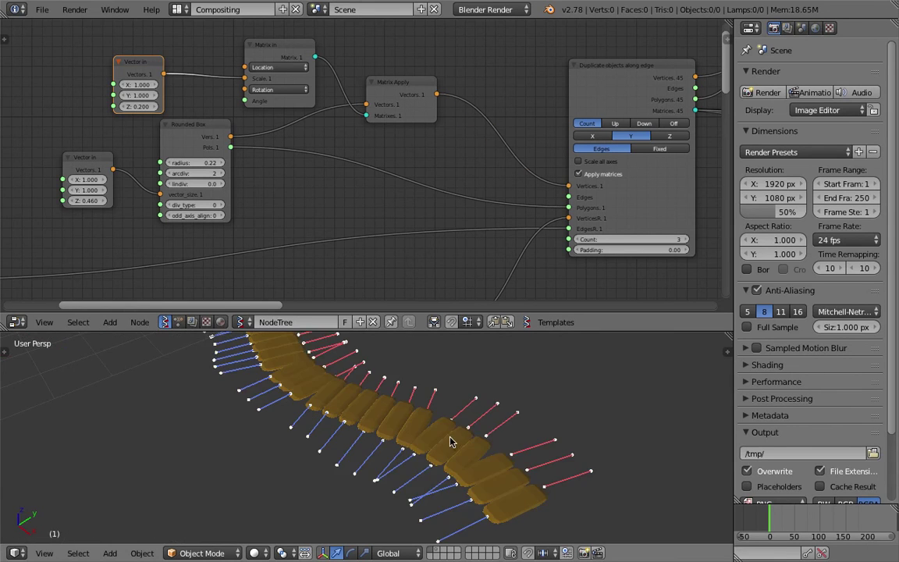
- Set the scale vector's Z to 0.650, save the file, and set the Rounded Box size vector's X to 1.180
{"action": "left_click_drag", "start_coordinate": [139, 106], "coordinate": [180, 107]}
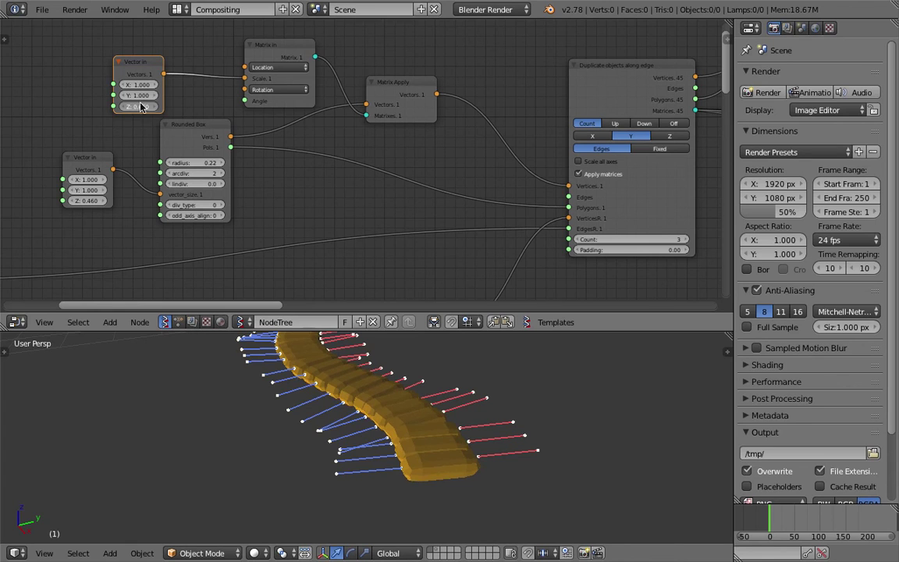
{"action": "key", "text": "ctrl+s"}
{"action": "middle_click_drag", "start_coordinate": [516, 447], "coordinate": [391, 449]}
{"action": "left_click", "coordinate": [510, 470]}
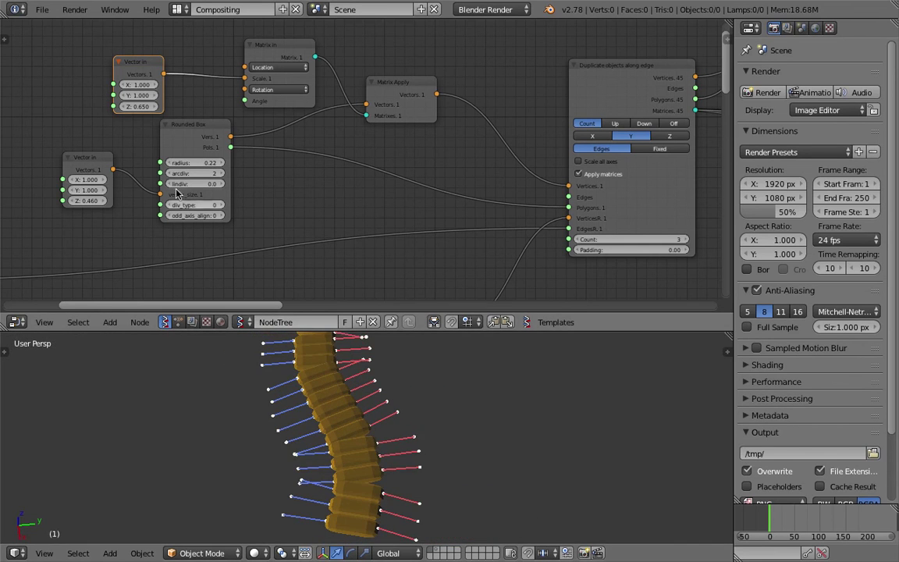
{"action": "left_click_drag", "start_coordinate": [88, 179], "coordinate": [99, 180]}
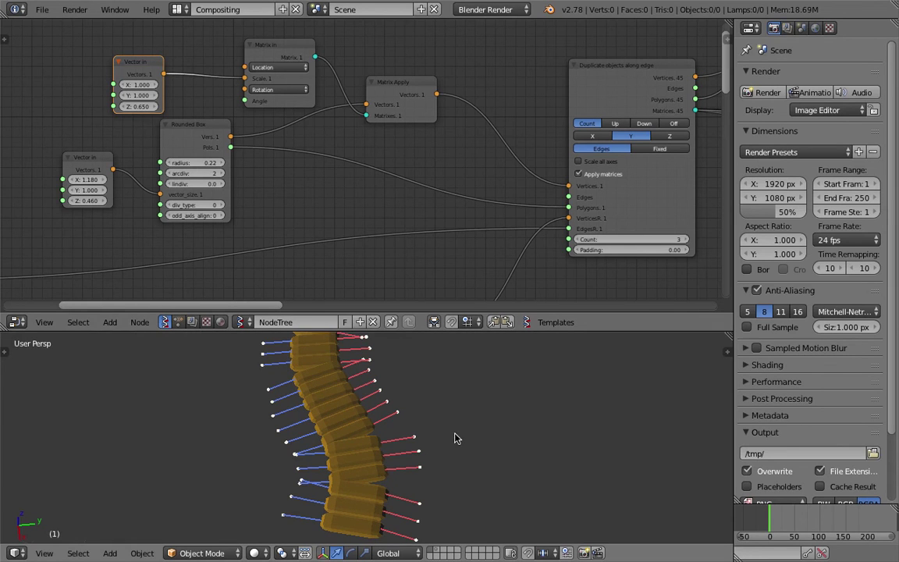
{"action": "middle_click_drag", "start_coordinate": [458, 437], "coordinate": [559, 446]}
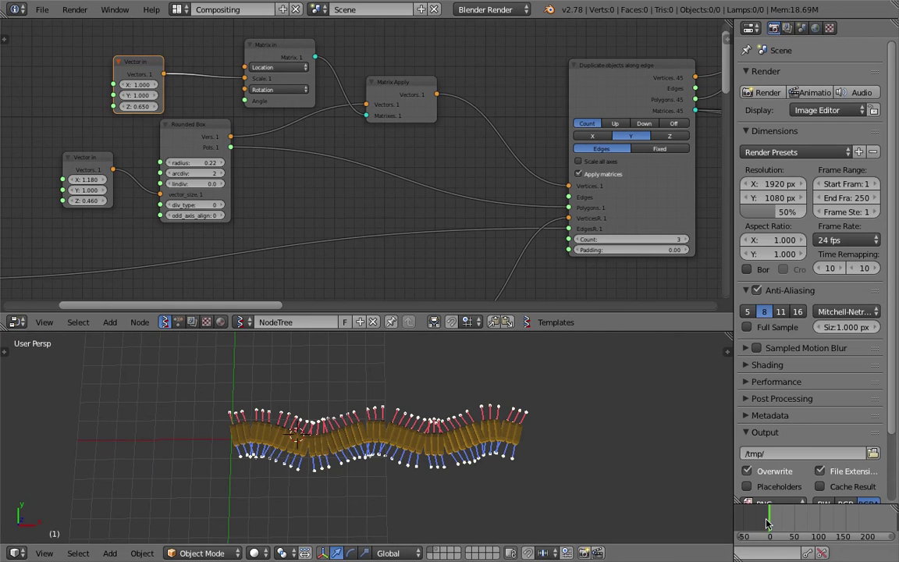
- Widen the Properties and Timeline areas, play the centipede animation briefly, stop it, and save the file
{"action": "scroll", "coordinate": [804, 525], "scroll_direction": "down", "scroll_amount": 4}
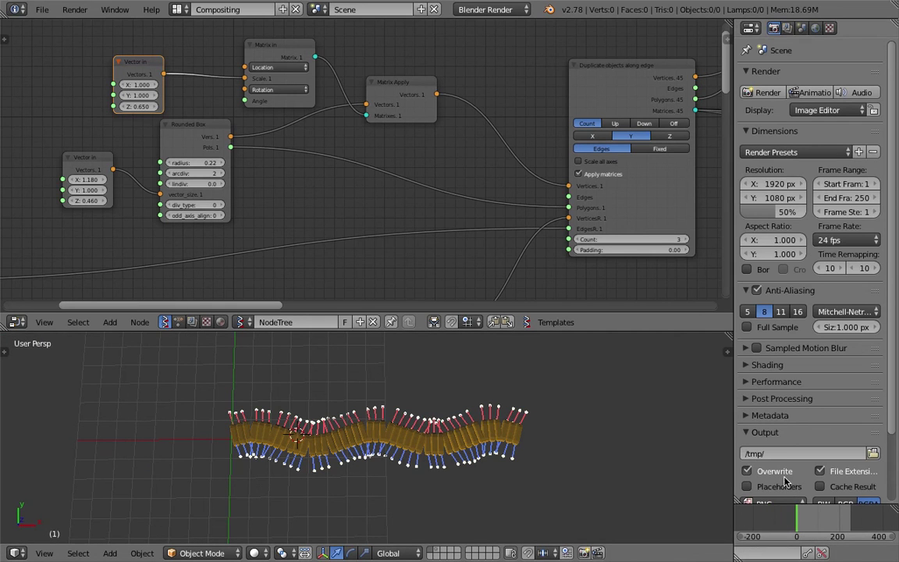
{"action": "left_click_drag", "start_coordinate": [733, 407], "coordinate": [623, 410]}
{"action": "middle_click_drag", "start_coordinate": [372, 439], "coordinate": [365, 403]}
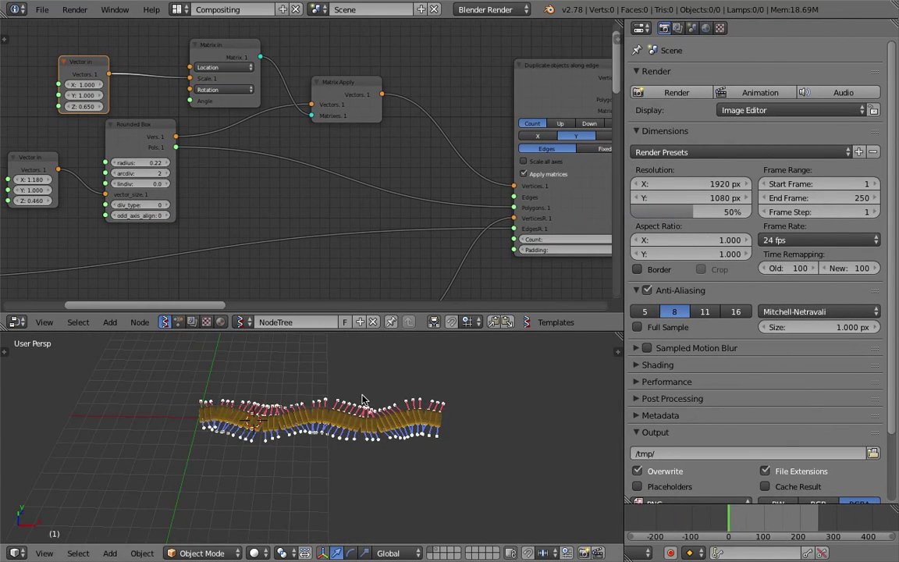
{"action": "scroll", "coordinate": [387, 409], "scroll_direction": "up", "scroll_amount": 2}
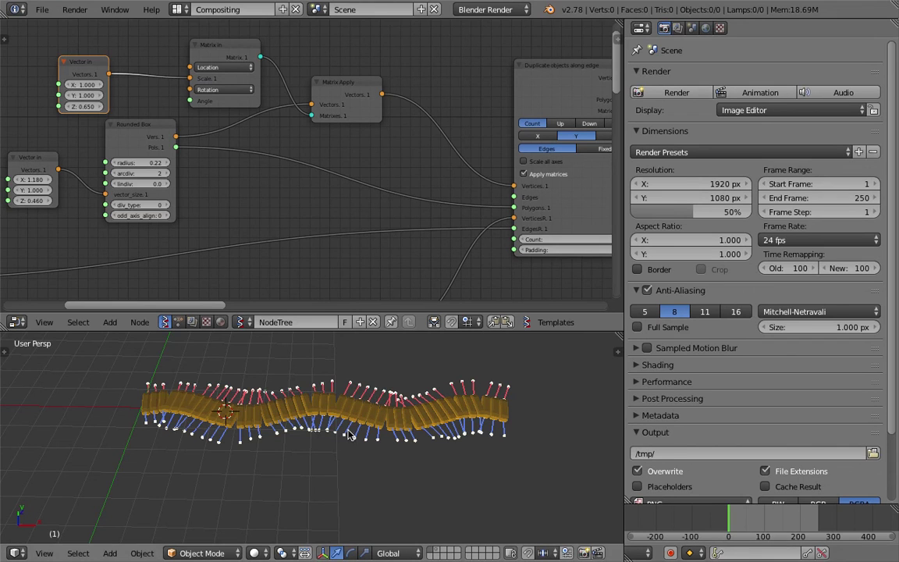
{"action": "key", "text": "alt+a"}
{"action": "middle_click_drag", "start_coordinate": [374, 436], "coordinate": [437, 440]}
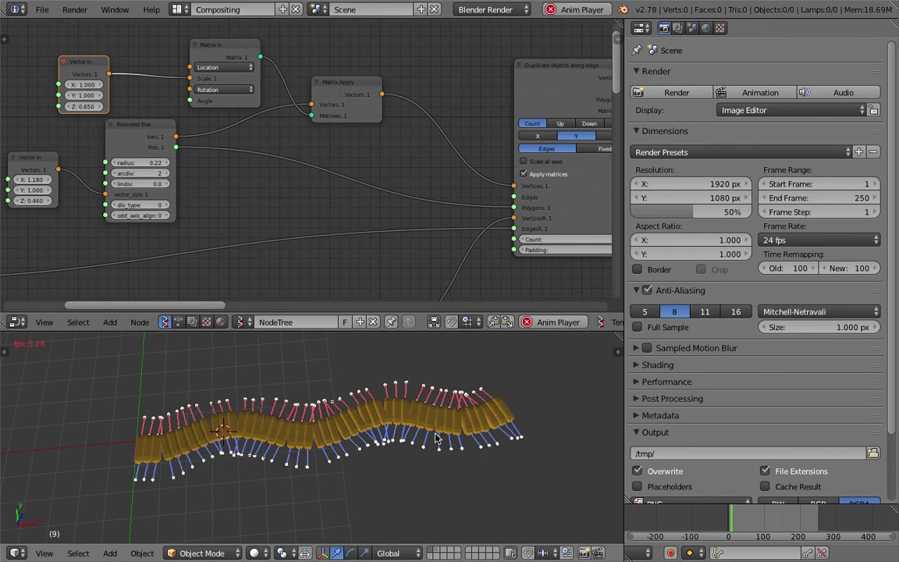
{"action": "key", "text": "Escape"}
{"action": "key", "text": "ctrl+s"}
- Set the Count of Duplicate objects along edge to 2
{"action": "middle_click_drag", "start_coordinate": [437, 224], "coordinate": [211, 168]}
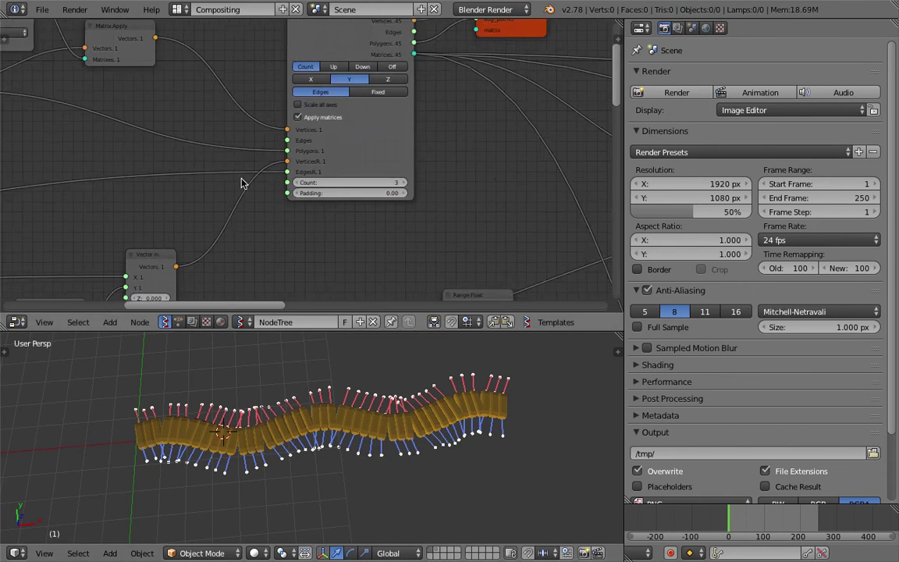
{"action": "scroll", "coordinate": [194, 151], "scroll_direction": "up", "scroll_amount": 2}
{"action": "left_click", "coordinate": [295, 191]}
{"action": "middle_click_drag", "start_coordinate": [437, 392], "coordinate": [462, 468]}
{"action": "scroll", "coordinate": [394, 443], "scroll_direction": "down", "scroll_amount": 3}
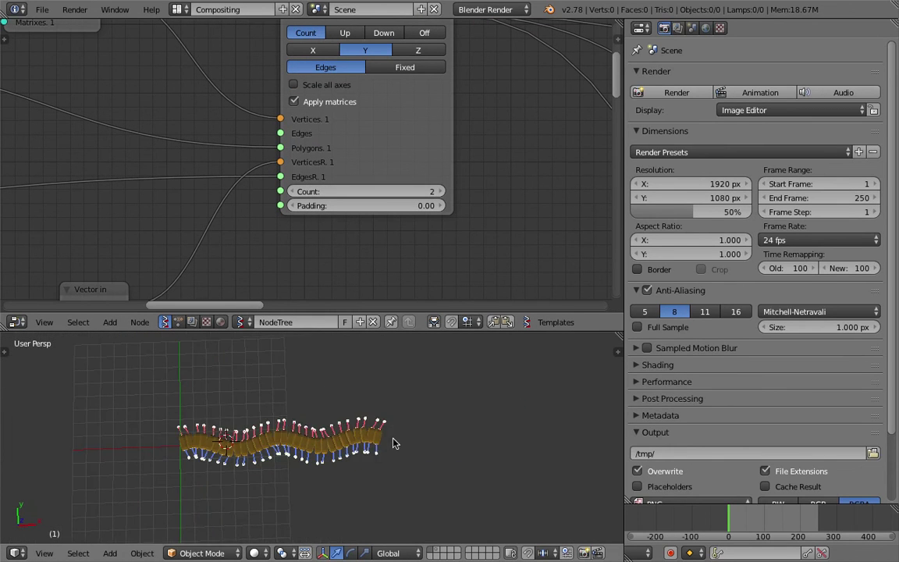
- Save the file and set the Line node to 24 vertices with a step of 1.30
{"action": "scroll", "coordinate": [155, 176], "scroll_direction": "down", "scroll_amount": 3}
{"action": "middle_click_drag", "start_coordinate": [117, 163], "coordinate": [429, 183]}
{"action": "middle_click_drag", "start_coordinate": [67, 170], "coordinate": [422, 198]}
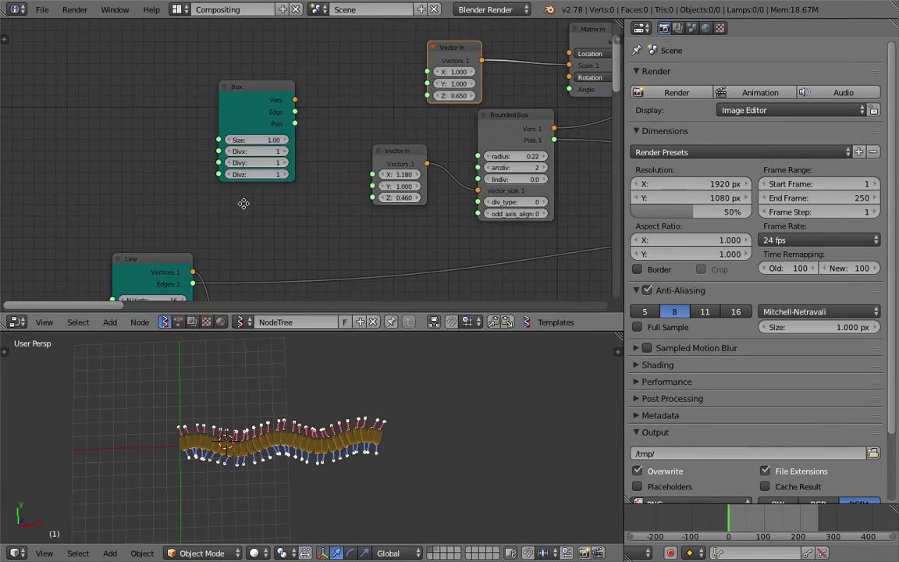
{"action": "middle_click_drag", "start_coordinate": [243, 203], "coordinate": [343, 89]}
{"action": "key", "text": "ctrl+s"}
{"action": "left_click", "coordinate": [285, 186]}
{"action": "left_click", "coordinate": [284, 187]}
{"action": "left_click", "coordinate": [285, 188]}
{"action": "left_click", "coordinate": [285, 188]}
{"action": "left_click", "coordinate": [285, 188]}
{"action": "left_click_drag", "start_coordinate": [287, 197], "coordinate": [262, 200]}
{"action": "middle_click_drag", "start_coordinate": [311, 383], "coordinate": [362, 347]}
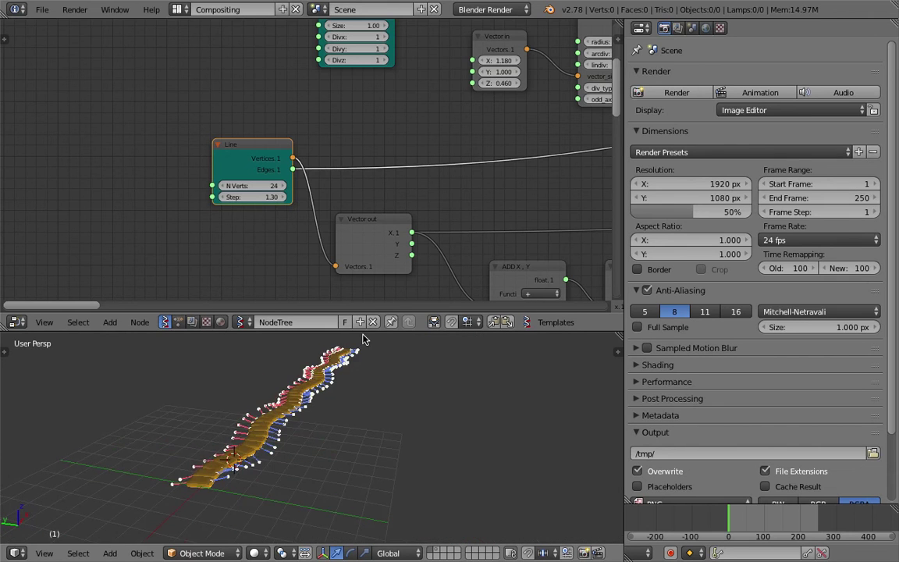
- Enlarge the 3D view over the node editor and play the centipede animation from the timeline
{"action": "left_click_drag", "start_coordinate": [363, 331], "coordinate": [364, 163]}
{"action": "middle_click_drag", "start_coordinate": [365, 287], "coordinate": [334, 405]}
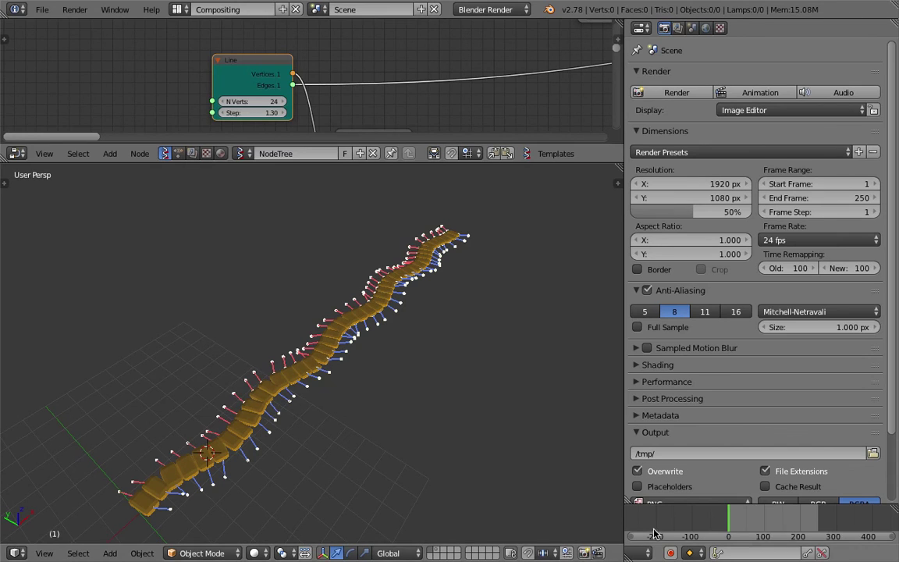
{"action": "scroll", "coordinate": [734, 527], "scroll_direction": "down", "scroll_amount": 4}
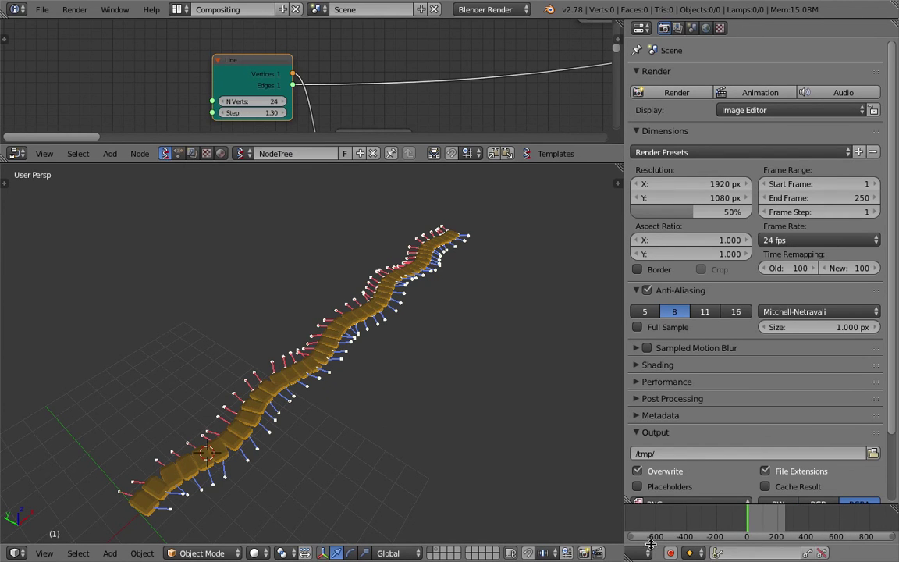
{"action": "middle_click_drag", "start_coordinate": [717, 528], "coordinate": [793, 525]}
{"action": "scroll", "coordinate": [739, 522], "scroll_direction": "up", "scroll_amount": 6}
{"action": "scroll", "coordinate": [750, 551], "scroll_direction": "up", "scroll_amount": 7}
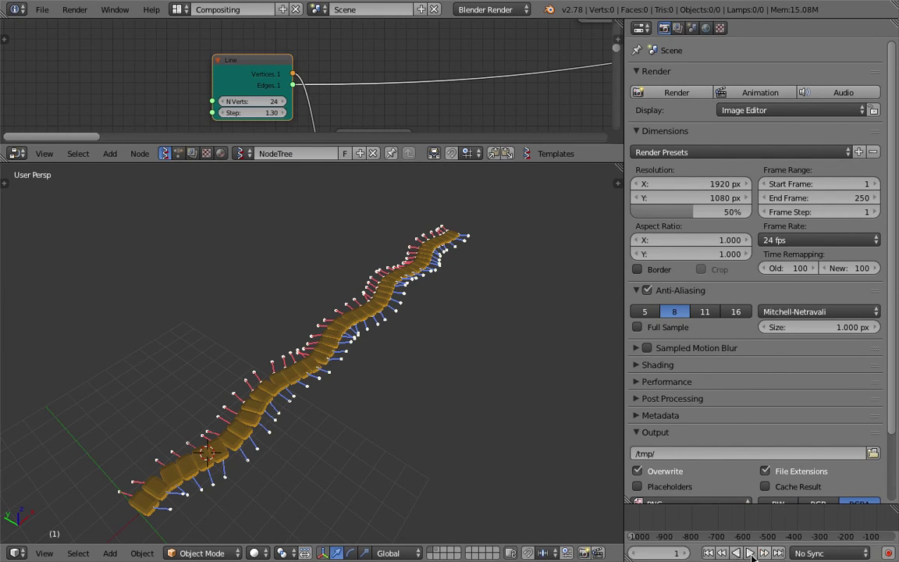
{"action": "scroll", "coordinate": [746, 522], "scroll_direction": "down", "scroll_amount": 5}
{"action": "middle_click_drag", "start_coordinate": [748, 526], "coordinate": [651, 526]}
{"action": "scroll", "coordinate": [717, 517], "scroll_direction": "up", "scroll_amount": 8}
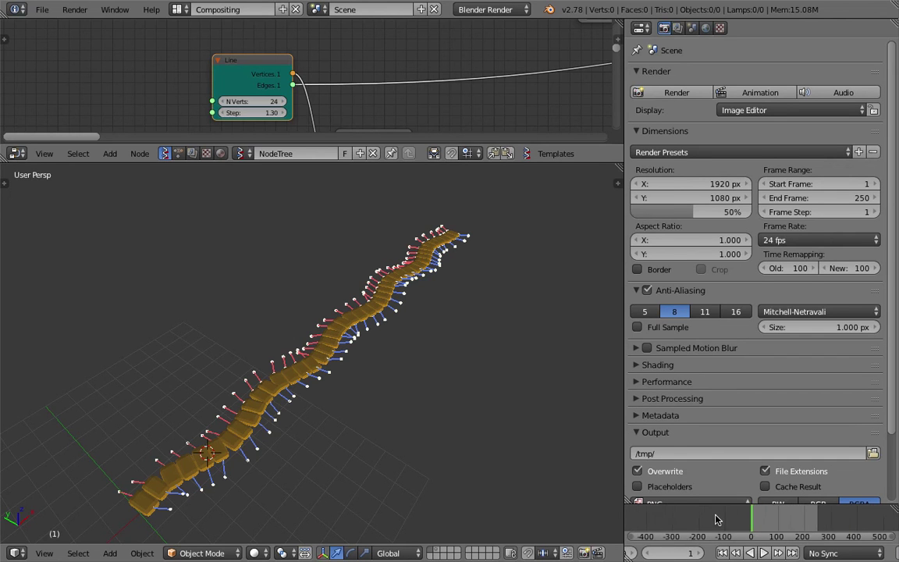
{"action": "scroll", "coordinate": [724, 527], "scroll_direction": "up", "scroll_amount": 2}
{"action": "left_click", "coordinate": [763, 553]}
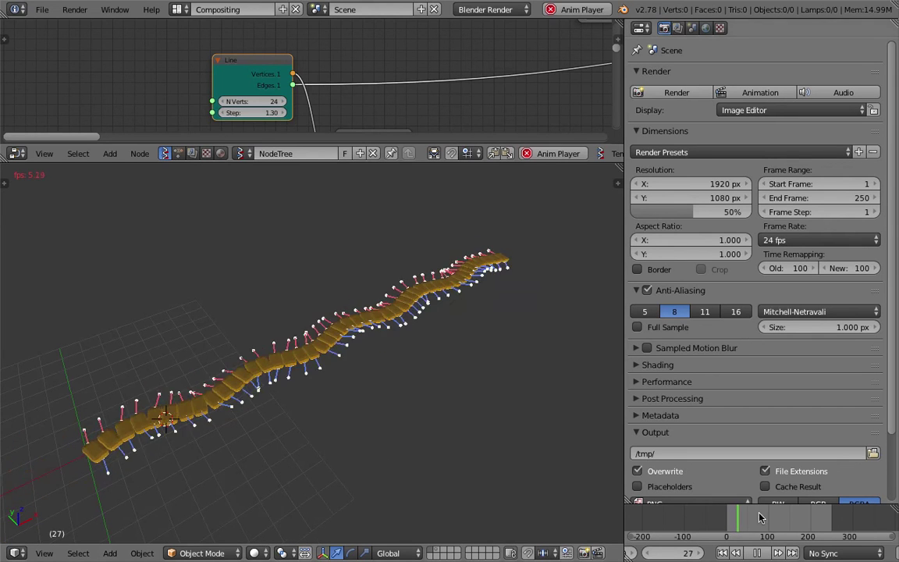
- Stop the centipede animation playback, adjust the split between node editor and 3D view, and save the file
{"action": "left_click", "coordinate": [756, 553]}
{"action": "middle_click_drag", "start_coordinate": [416, 426], "coordinate": [383, 432]}
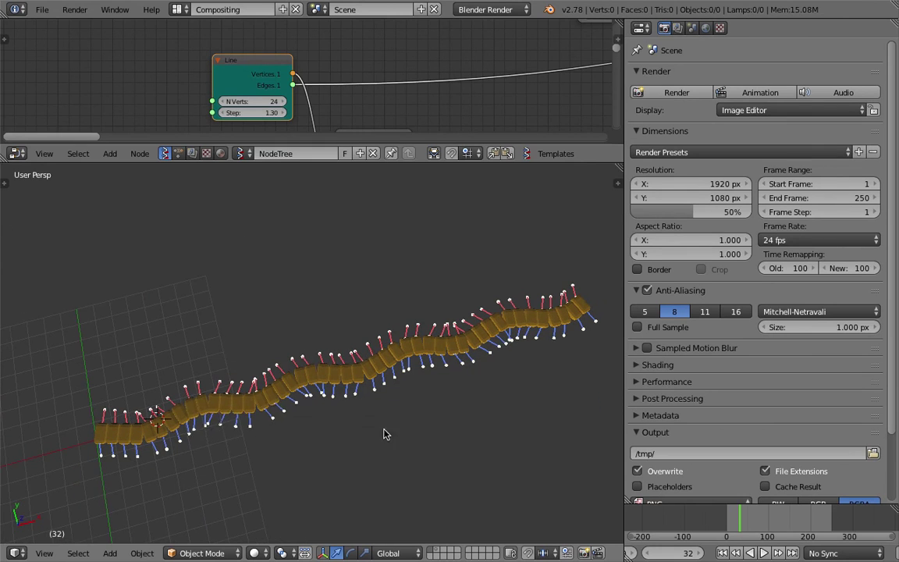
{"action": "left_click_drag", "start_coordinate": [391, 163], "coordinate": [391, 191]}
{"action": "middle_click_drag", "start_coordinate": [387, 282], "coordinate": [368, 292]}
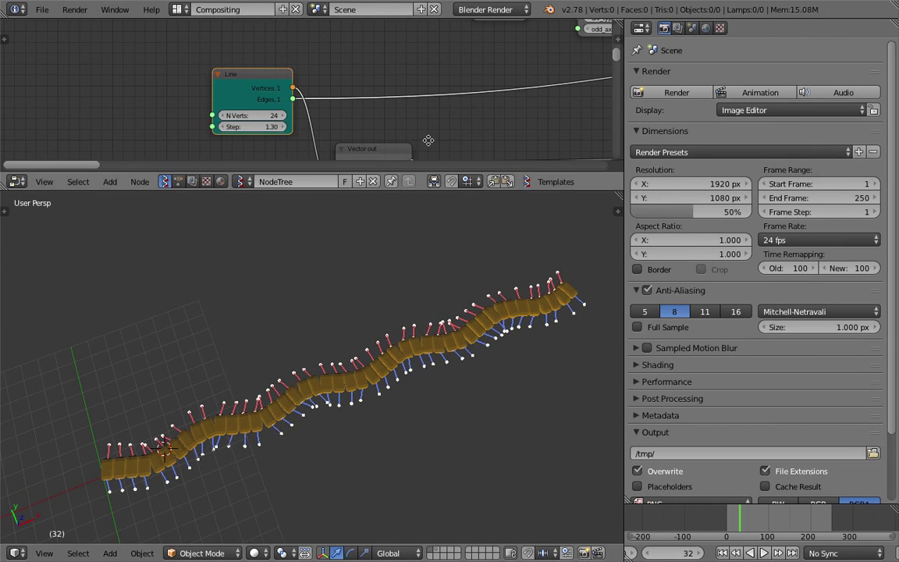
{"action": "middle_click_drag", "start_coordinate": [382, 124], "coordinate": [299, 126]}
{"action": "middle_click_drag", "start_coordinate": [355, 289], "coordinate": [383, 317]}
{"action": "key", "text": "ctrl+s"}
{"action": "left_click", "coordinate": [384, 316]}
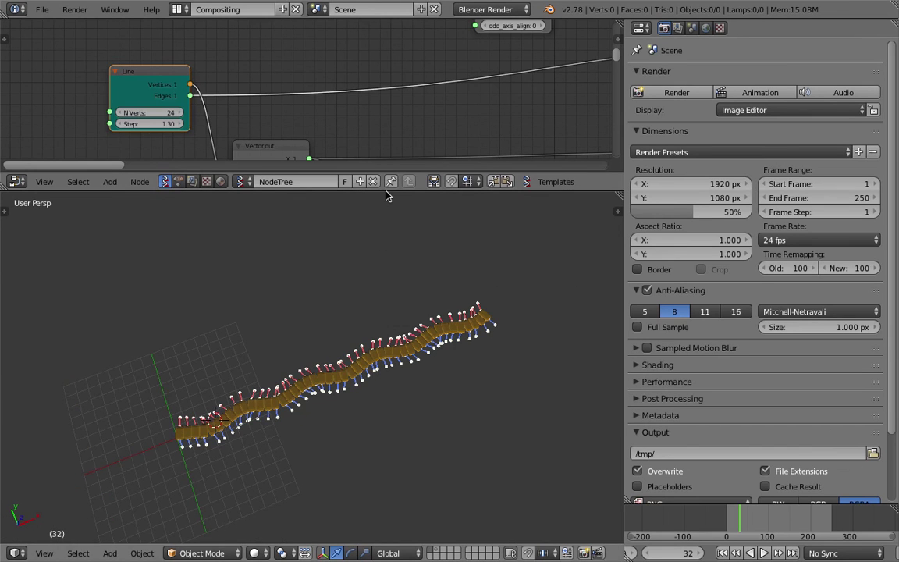
- Enlarge the node editor over the 3D view and move the Frame info node away from the Multiply 0.45 node
{"action": "left_click_drag", "start_coordinate": [388, 189], "coordinate": [390, 349]}
{"action": "middle_click_drag", "start_coordinate": [229, 244], "coordinate": [252, 46]}
{"action": "scroll", "coordinate": [263, 167], "scroll_direction": "down", "scroll_amount": 2}
{"action": "scroll", "coordinate": [263, 167], "scroll_direction": "up", "scroll_amount": 1}
{"action": "left_click_drag", "start_coordinate": [238, 141], "coordinate": [67, 160]}
{"action": "middle_click_drag", "start_coordinate": [67, 165], "coordinate": [166, 160]}
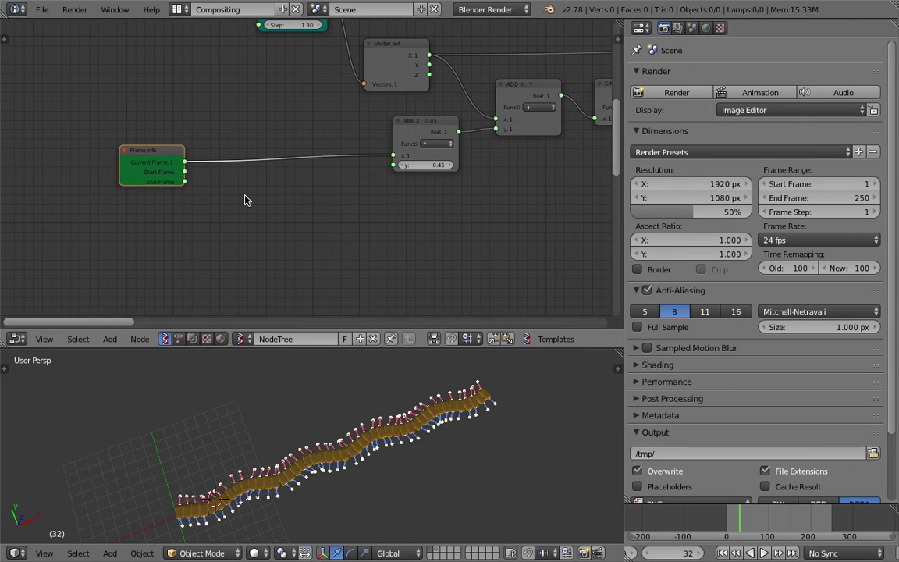
{"action": "key", "text": "space"}
{"action": "type", "text": "vec"}
{"action": "left_click", "coordinate": [275, 261]}
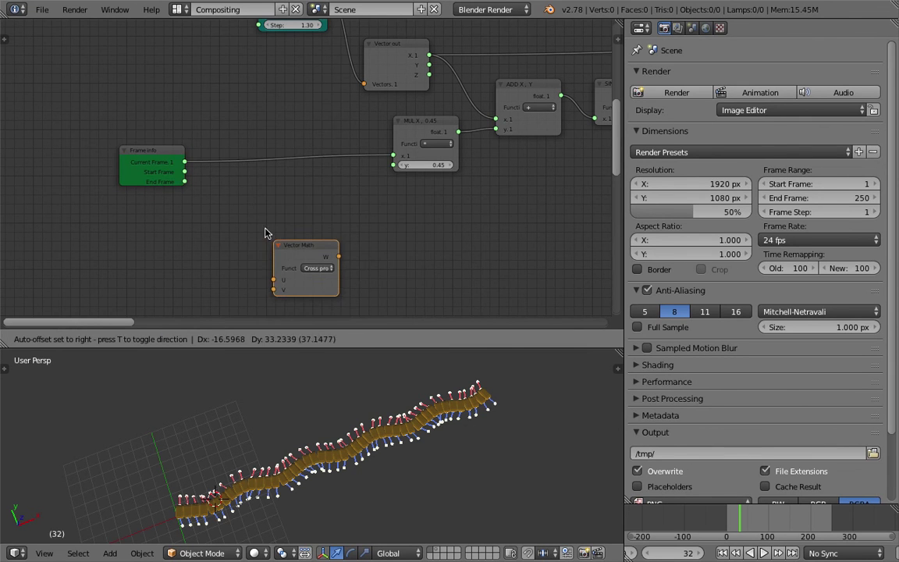
{"action": "left_click", "coordinate": [269, 230]}
{"action": "scroll", "coordinate": [279, 231], "scroll_direction": "down", "scroll_amount": 1}
{"action": "key", "text": "x"}
- Rearrange the Frame info, Line and Vector out nodes to make room between Line and Vector out
{"action": "scroll", "coordinate": [337, 225], "scroll_direction": "down", "scroll_amount": 7}
{"action": "middle_click_drag", "start_coordinate": [336, 227], "coordinate": [204, 277]}
{"action": "scroll", "coordinate": [265, 192], "scroll_direction": "up", "scroll_amount": 6}
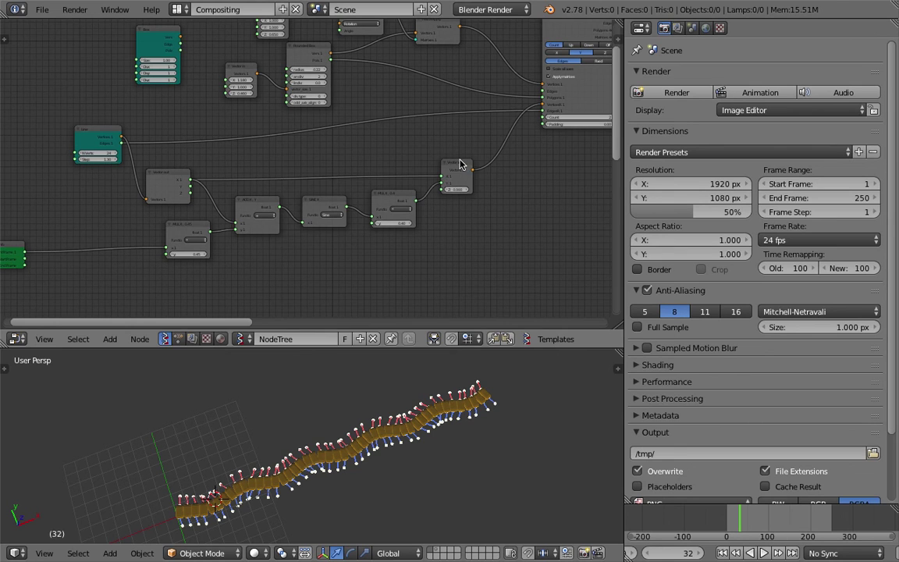
{"action": "left_click_drag", "start_coordinate": [460, 164], "coordinate": [468, 164]}
{"action": "middle_click_drag", "start_coordinate": [208, 193], "coordinate": [327, 123]}
{"action": "scroll", "coordinate": [328, 122], "scroll_direction": "up", "scroll_amount": 2}
{"action": "left_click_drag", "start_coordinate": [107, 186], "coordinate": [163, 208]}
{"action": "left_click_drag", "start_coordinate": [203, 60], "coordinate": [85, 78]}
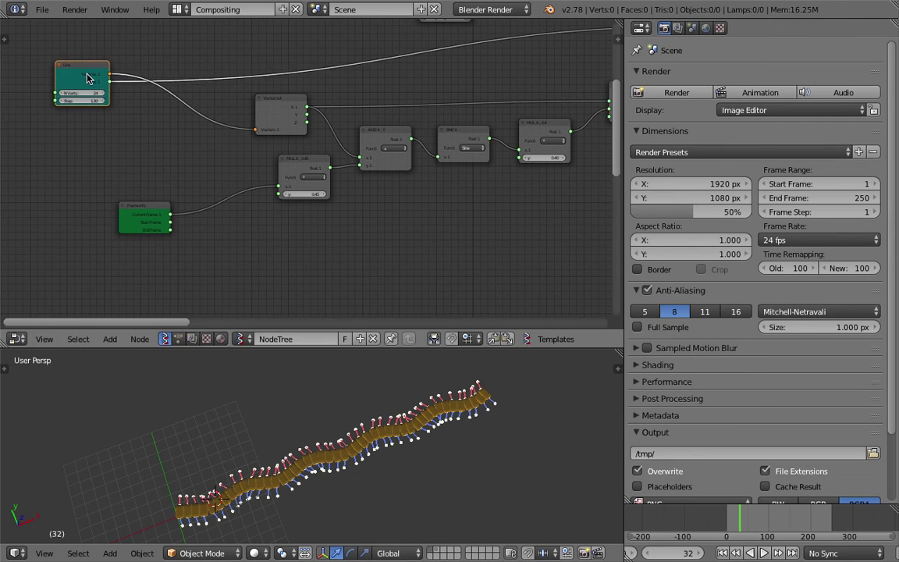
{"action": "left_click_drag", "start_coordinate": [282, 107], "coordinate": [305, 111]}
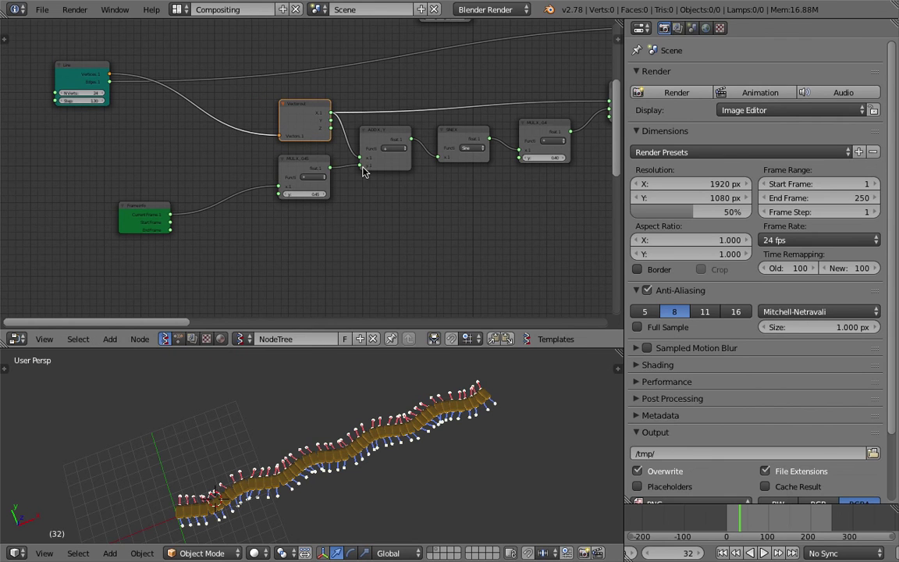
- Insert a Vector Math node between the Line and Vector out nodes and set its function to Add
{"action": "middle_click_drag", "start_coordinate": [147, 135], "coordinate": [204, 147]}
{"action": "key", "text": "shift+a"}
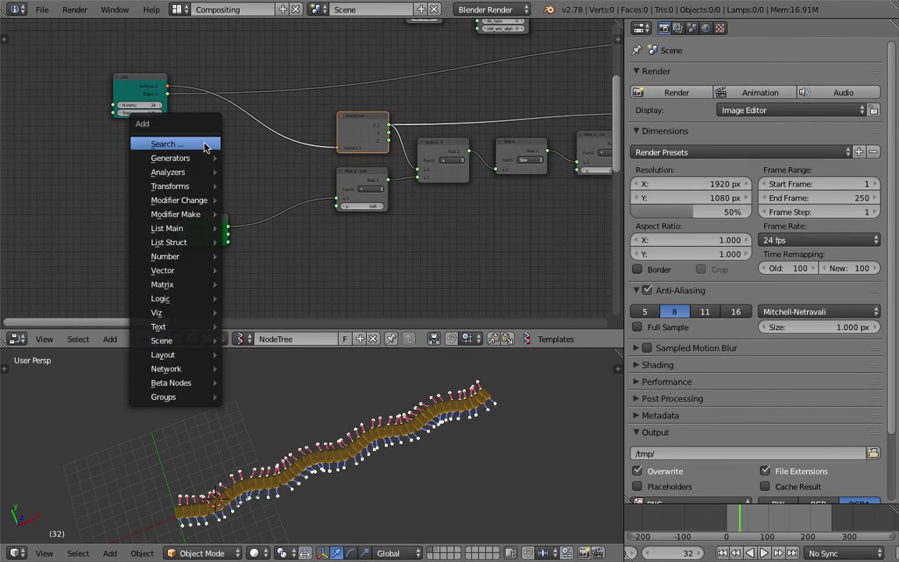
{"action": "left_click", "coordinate": [205, 146]}
{"action": "type", "text": "vec"}
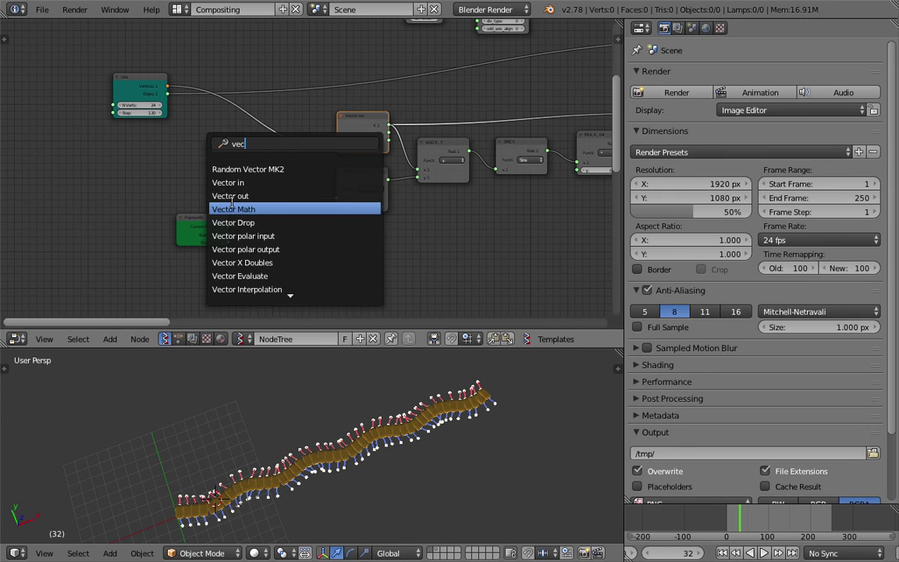
{"action": "left_click", "coordinate": [234, 209]}
{"action": "left_click_drag", "start_coordinate": [243, 153], "coordinate": [250, 129]}
{"action": "left_click", "coordinate": [251, 130]}
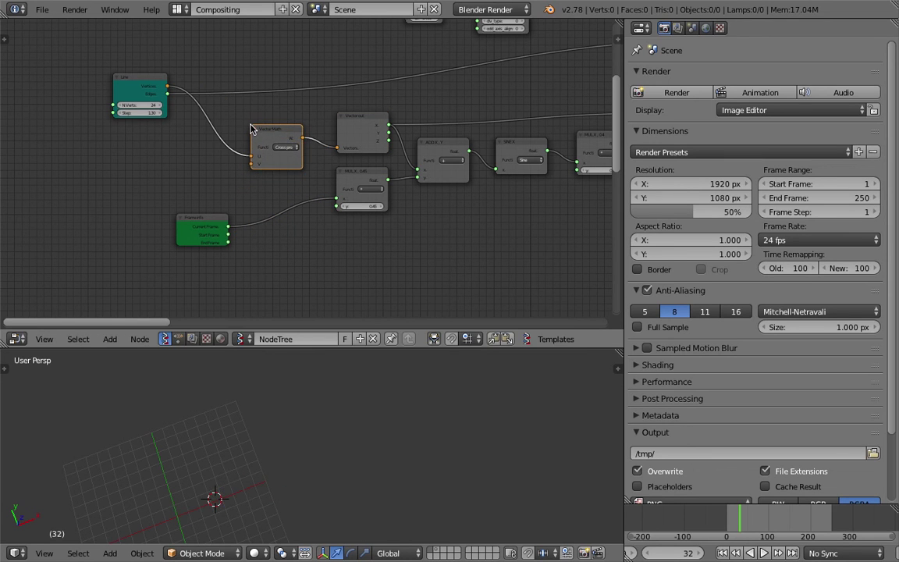
{"action": "left_click", "coordinate": [285, 146]}
{"action": "left_click", "coordinate": [275, 117]}
- Add a Vector in node and connect its Vectors output to the V input of the vector Add node
{"action": "key", "text": "ctrl+a"}
{"action": "type", "text": "vec"}
{"action": "left_click", "coordinate": [179, 206]}
{"action": "left_click", "coordinate": [157, 159]}
{"action": "left_click_drag", "start_coordinate": [196, 170], "coordinate": [249, 163]}
- Connect Frame info's Current Frame output to the X input of the new Vector in node and space the nodes apart
{"action": "left_click_drag", "start_coordinate": [198, 217], "coordinate": [164, 231]}
{"action": "scroll", "coordinate": [149, 231], "scroll_direction": "up", "scroll_amount": 2}
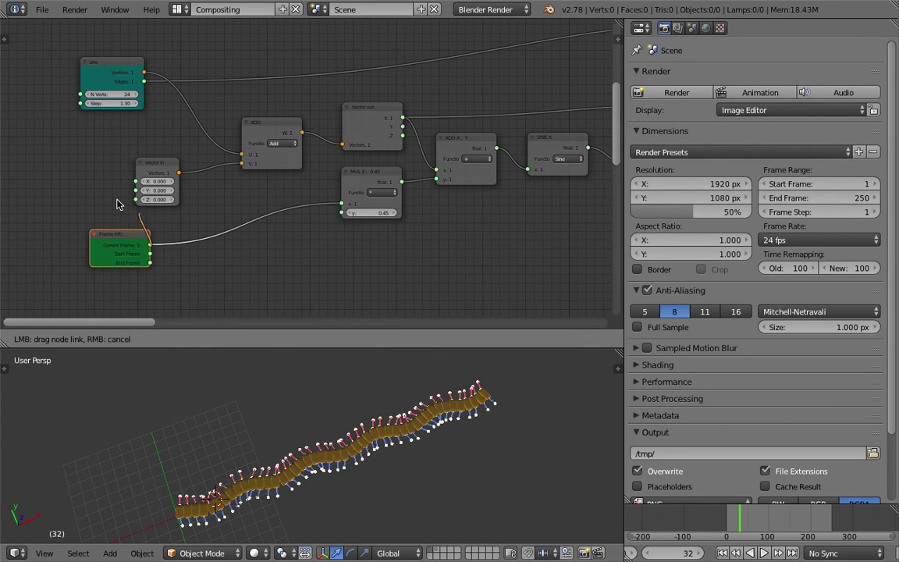
{"action": "left_click_drag", "start_coordinate": [136, 184], "coordinate": [136, 181]}
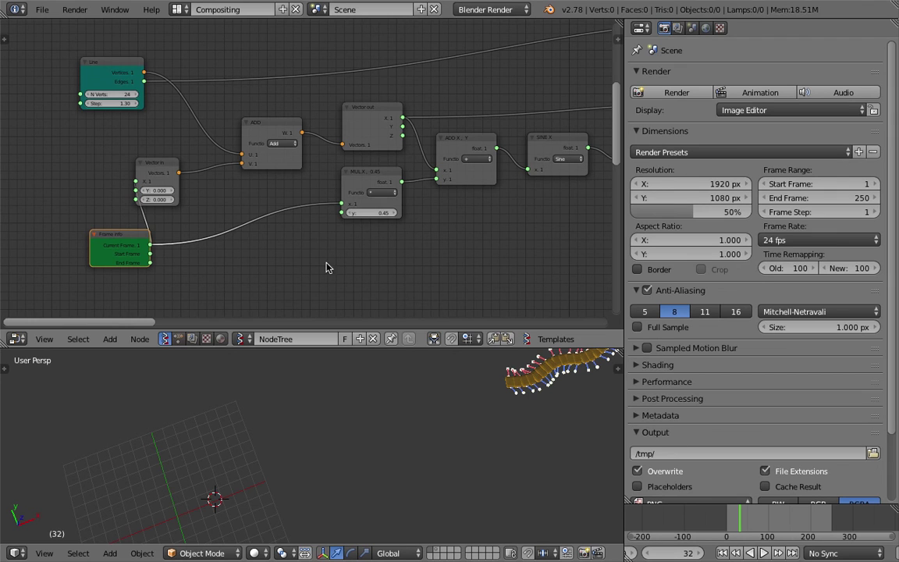
{"action": "left_click_drag", "start_coordinate": [134, 235], "coordinate": [64, 243]}
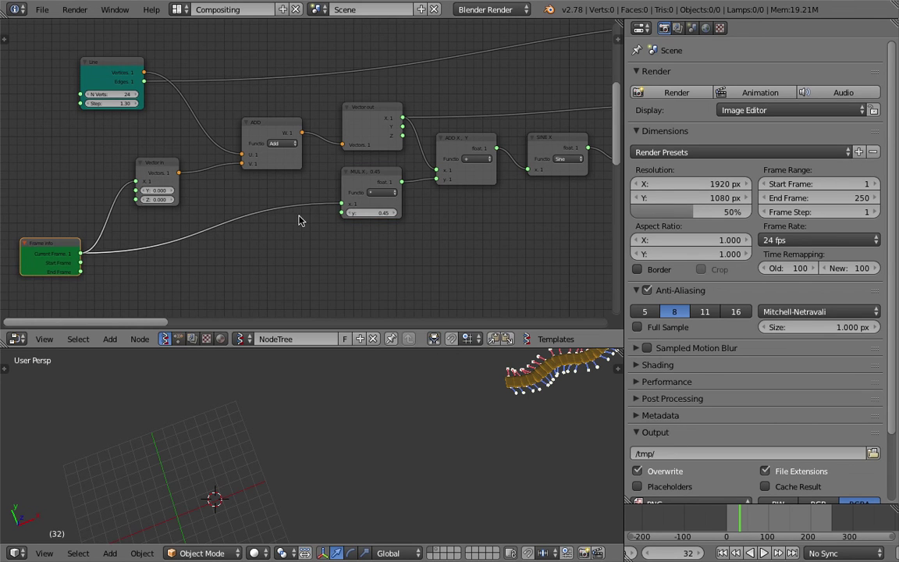
- Duplicate the Multiply 0.45 node onto the link between Frame info and Vector in, with its y value set to 0.2
{"action": "left_click", "coordinate": [374, 176]}
{"action": "key", "text": "shift+d"}
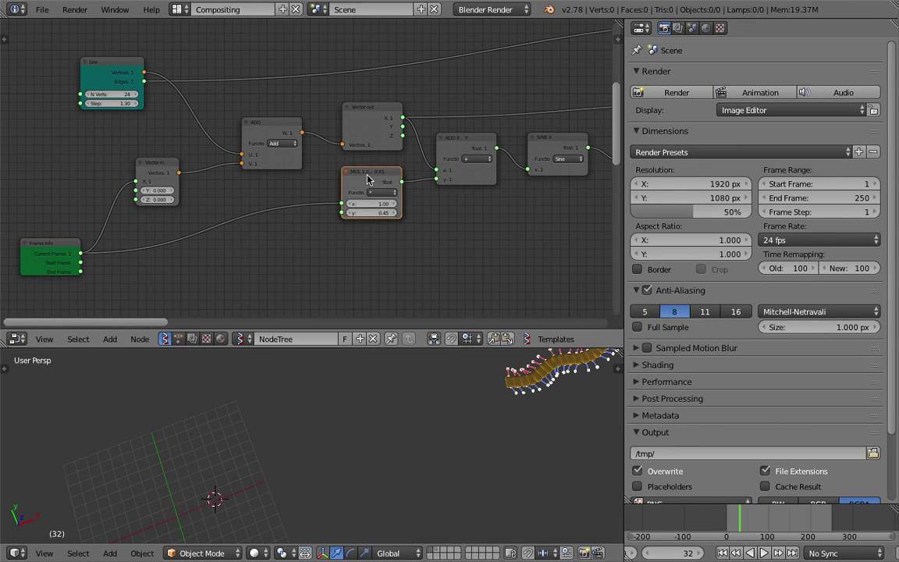
{"action": "left_click", "coordinate": [125, 193]}
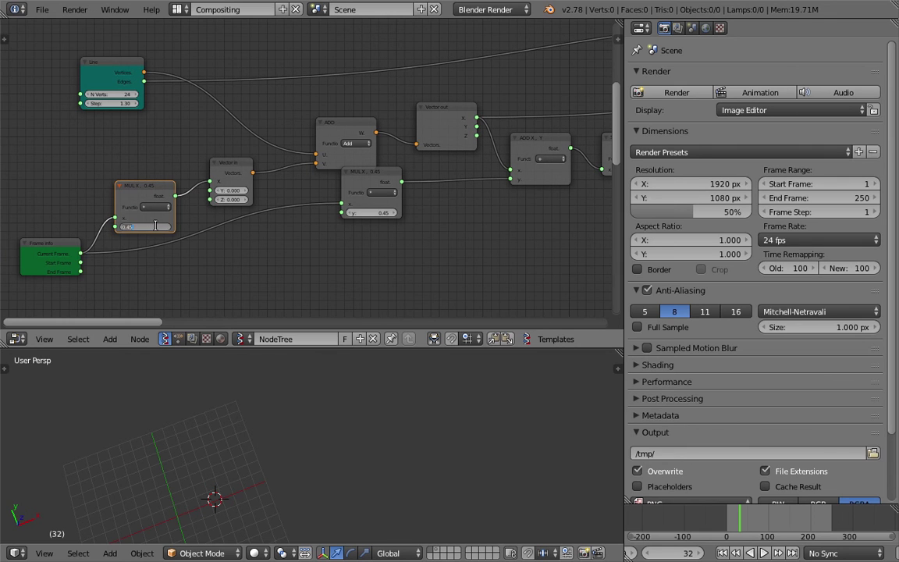
{"action": "type", "text": "0.2"}
{"action": "key", "text": "Return"}
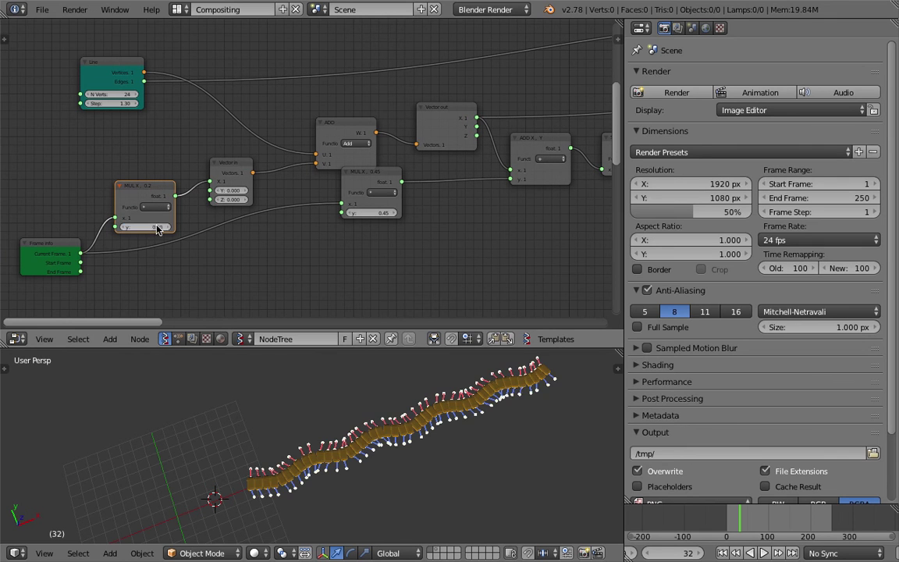
- Play the animation from the first frame and set the duplicated Multiply node's y value to 0.34
{"action": "left_click", "coordinate": [724, 552]}
{"action": "left_click", "coordinate": [763, 552]}
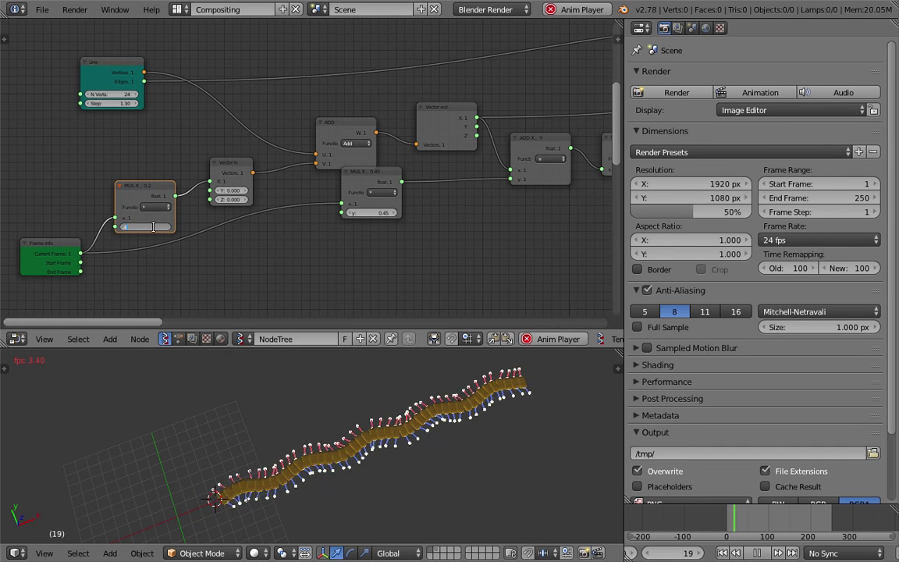
{"action": "key", "text": "Return"}
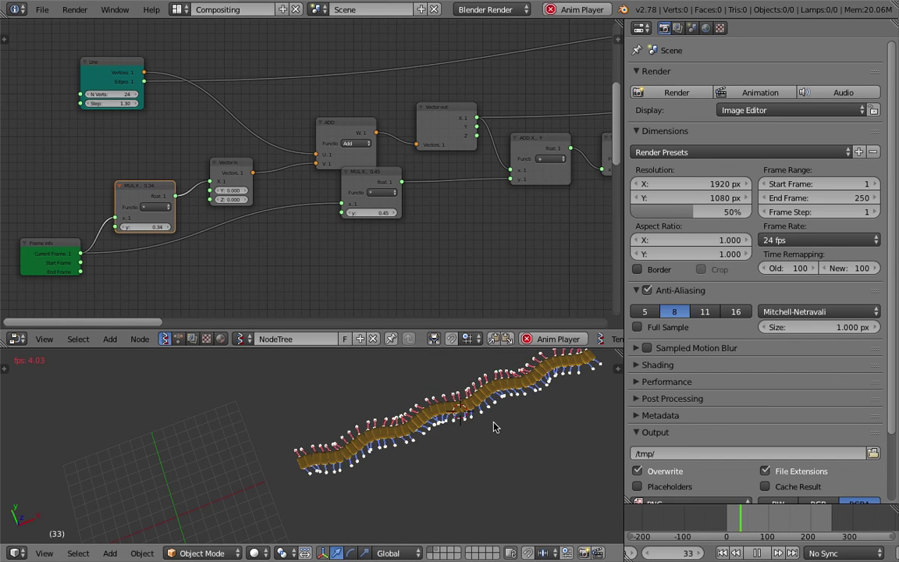
- Maximize the 3D view and examine the crawling centipede's forward motion and leg movement from several angles
{"action": "key", "text": "ctrl+space"}
{"action": "middle_click_drag", "start_coordinate": [317, 299], "coordinate": [373, 356]}
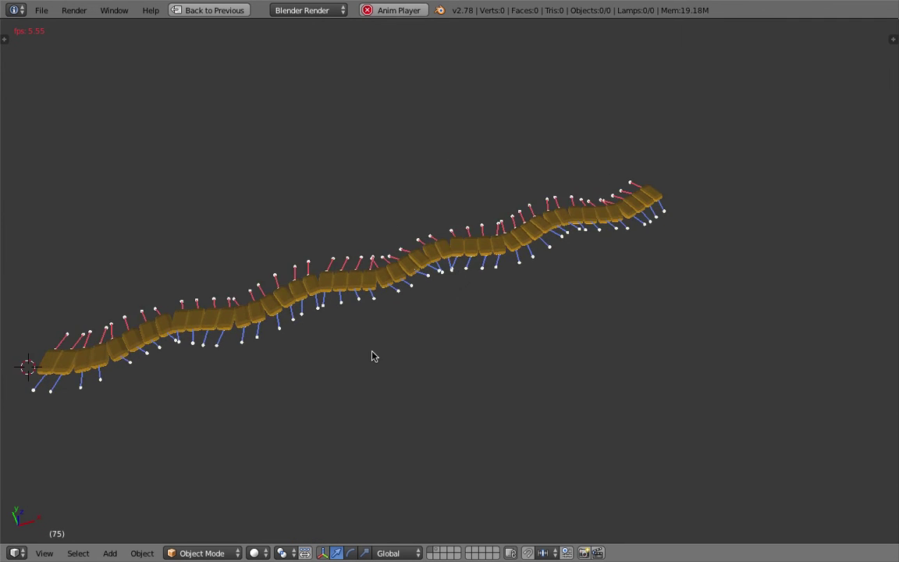
{"action": "middle_click_drag", "start_coordinate": [656, 278], "coordinate": [543, 307]}
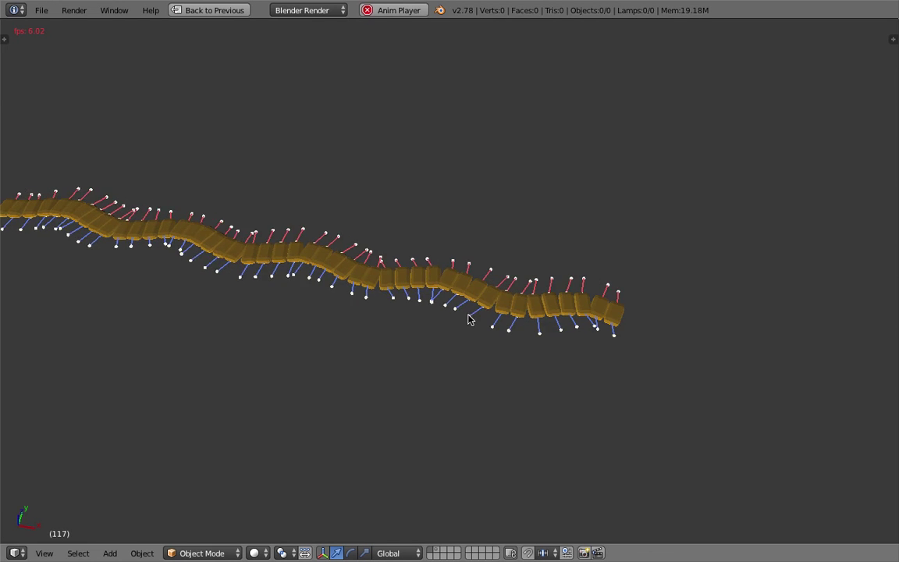
{"action": "middle_click_drag", "start_coordinate": [460, 337], "coordinate": [636, 393]}
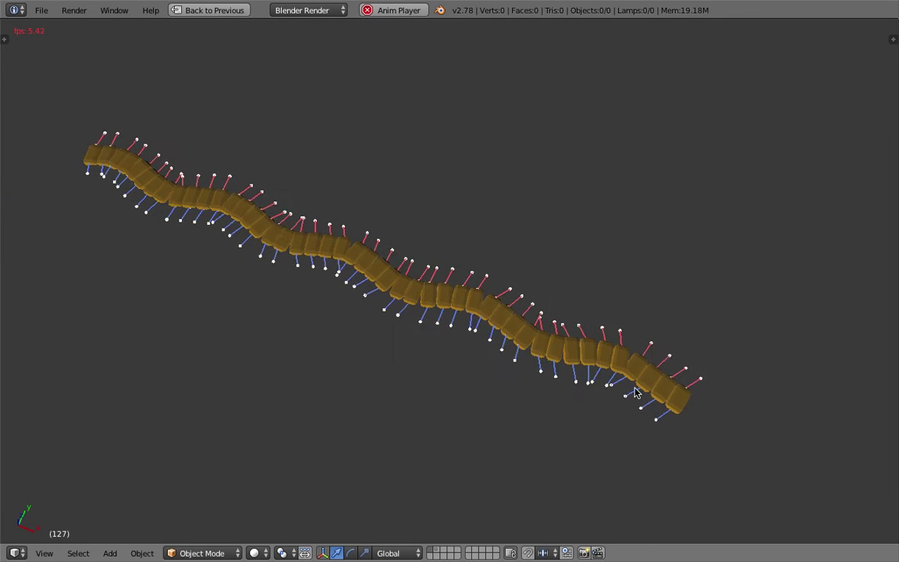
{"action": "middle_click_drag", "start_coordinate": [554, 304], "coordinate": [471, 287]}
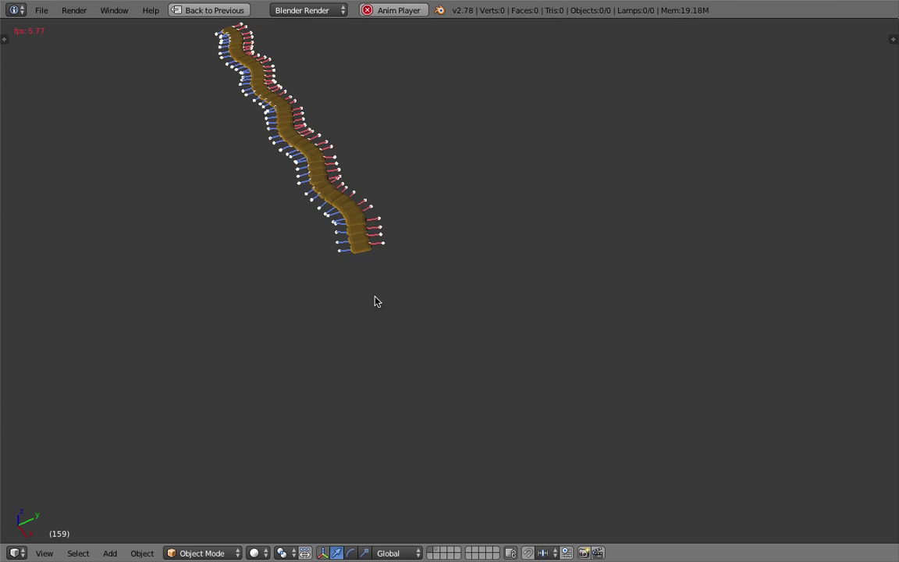
{"action": "middle_click_drag", "start_coordinate": [302, 265], "coordinate": [397, 225]}
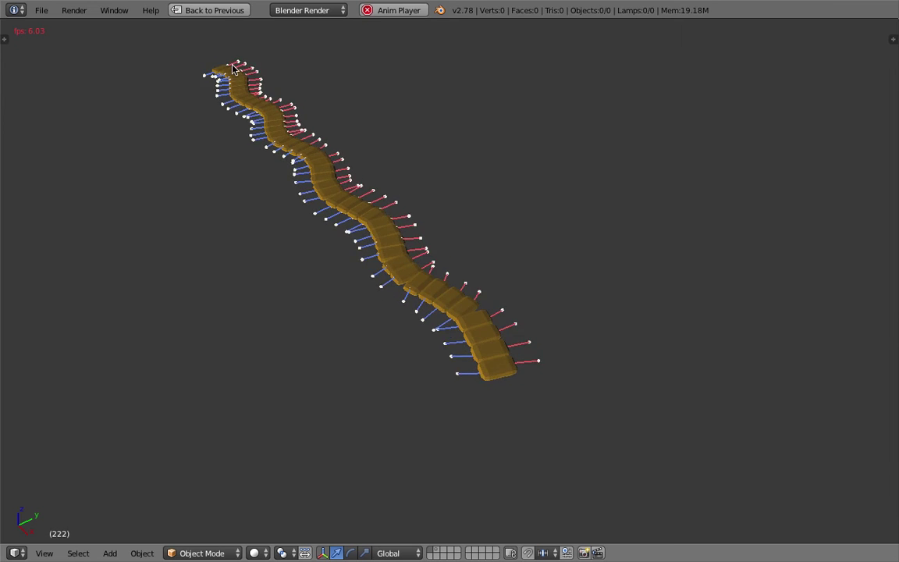
{"action": "middle_click_drag", "start_coordinate": [604, 388], "coordinate": [492, 256]}
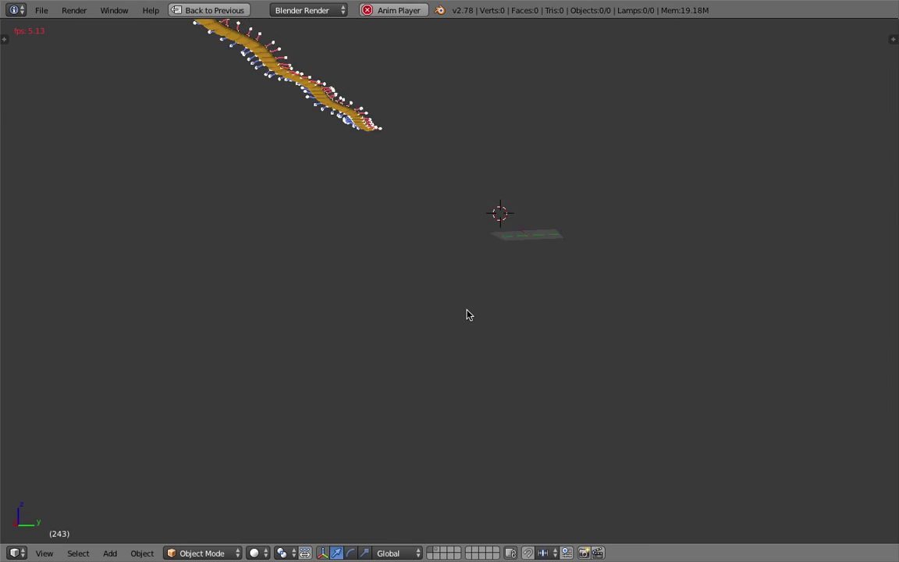
{"action": "middle_click_drag", "start_coordinate": [478, 349], "coordinate": [328, 127]}
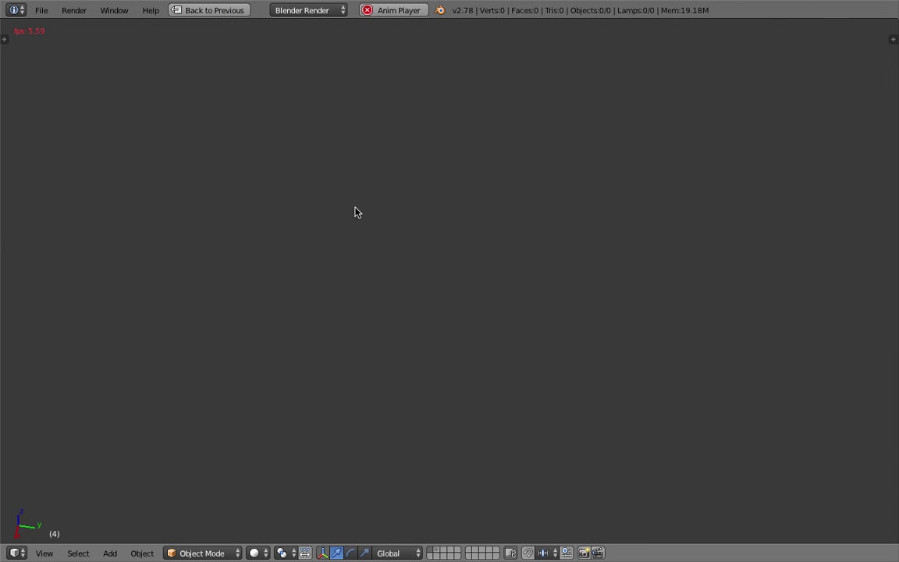
{"action": "middle_click_drag", "start_coordinate": [456, 213], "coordinate": [543, 253]}
{"action": "scroll", "coordinate": [408, 240], "scroll_direction": "up", "scroll_amount": 2}
{"action": "scroll", "coordinate": [410, 262], "scroll_direction": "up", "scroll_amount": 2}
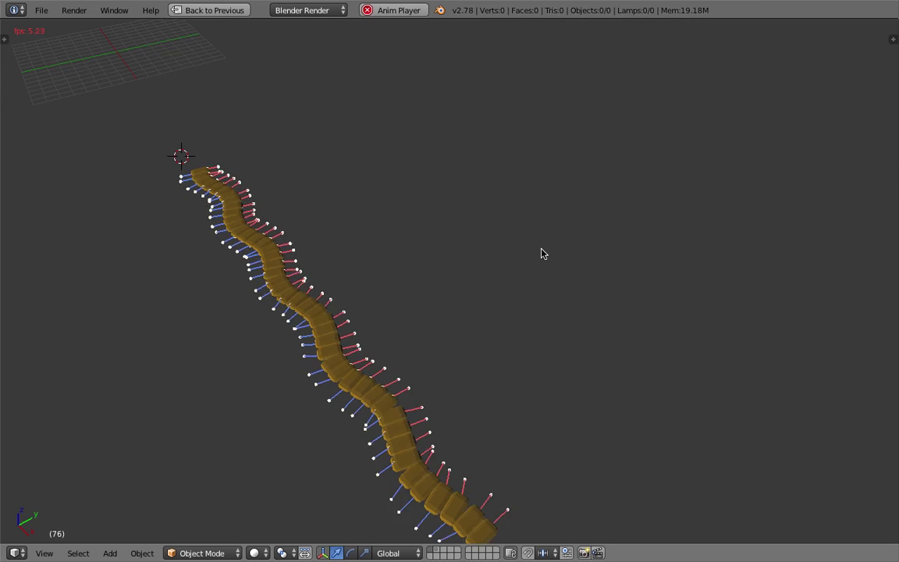
{"action": "scroll", "coordinate": [562, 400], "scroll_direction": "down", "scroll_amount": 6}
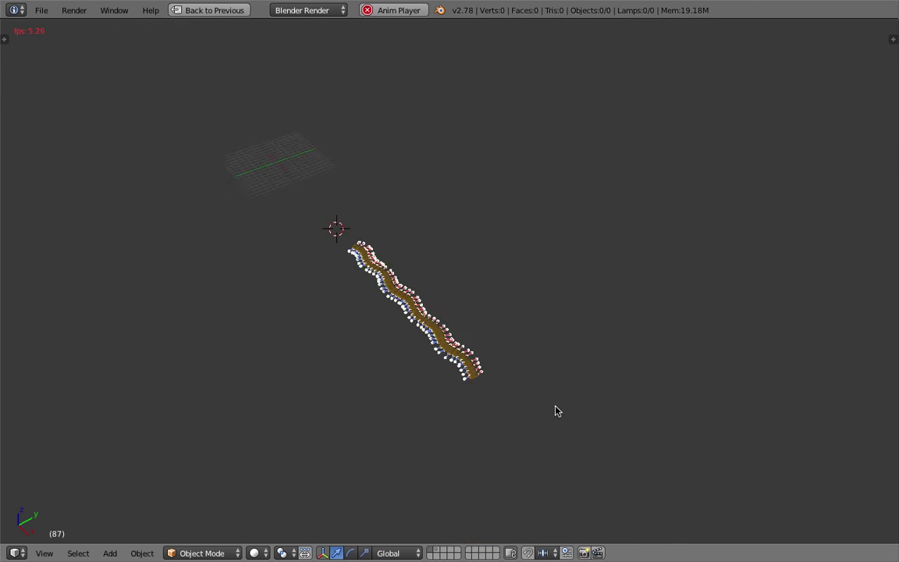
{"action": "scroll", "coordinate": [446, 287], "scroll_direction": "up", "scroll_amount": 2}
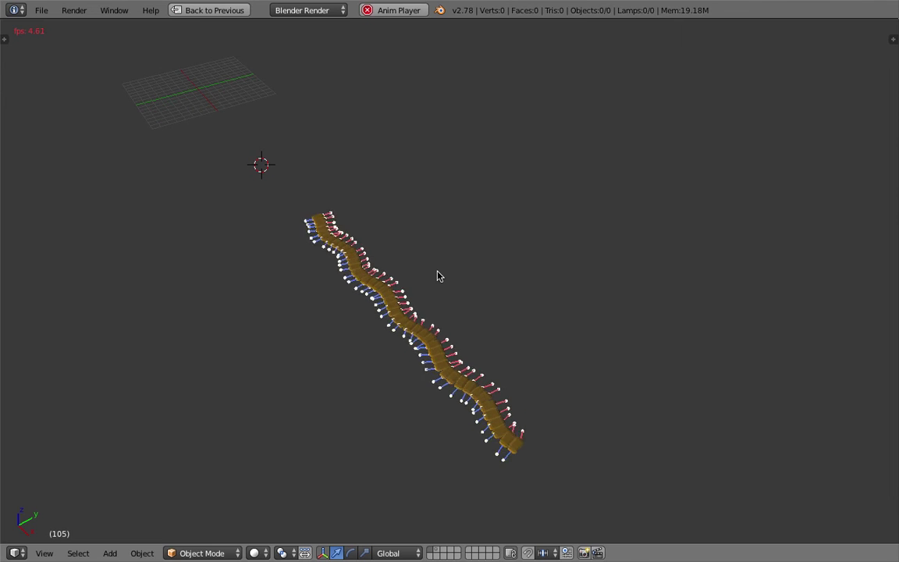
{"action": "middle_click_drag", "start_coordinate": [496, 318], "coordinate": [481, 301], "text": "shift"}
{"action": "scroll", "coordinate": [460, 416], "scroll_direction": "up", "scroll_amount": 3}
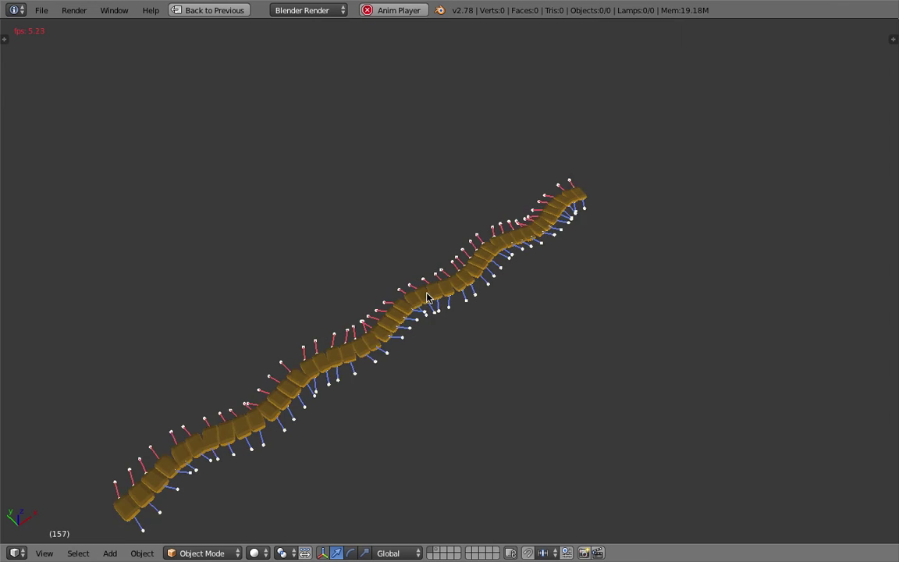